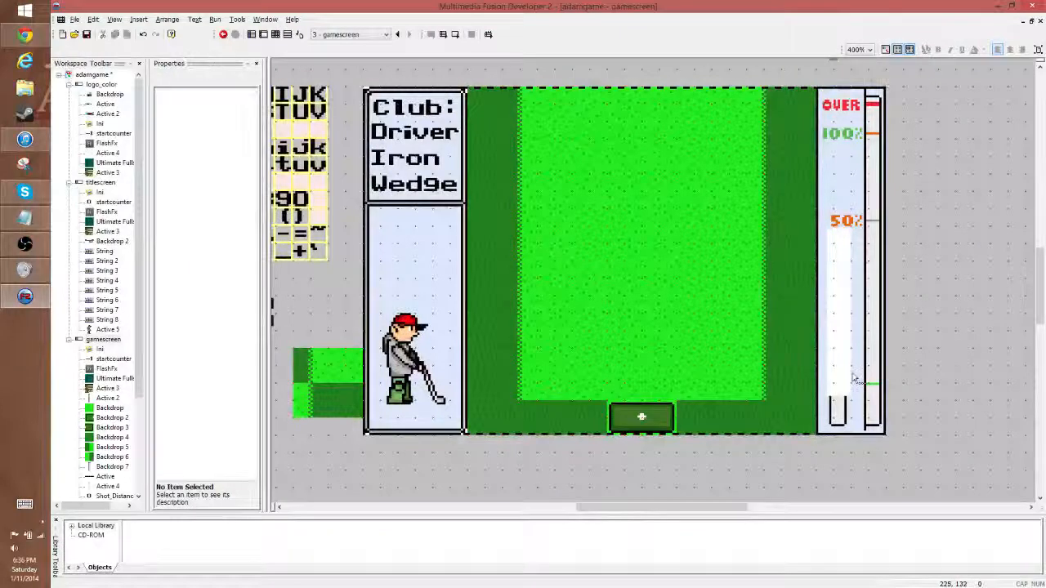
Step: Open the power meter graphic and draw a black outline of a right-pointing arrow just above the small tube near its base
scroll(708, 359, up, 1)
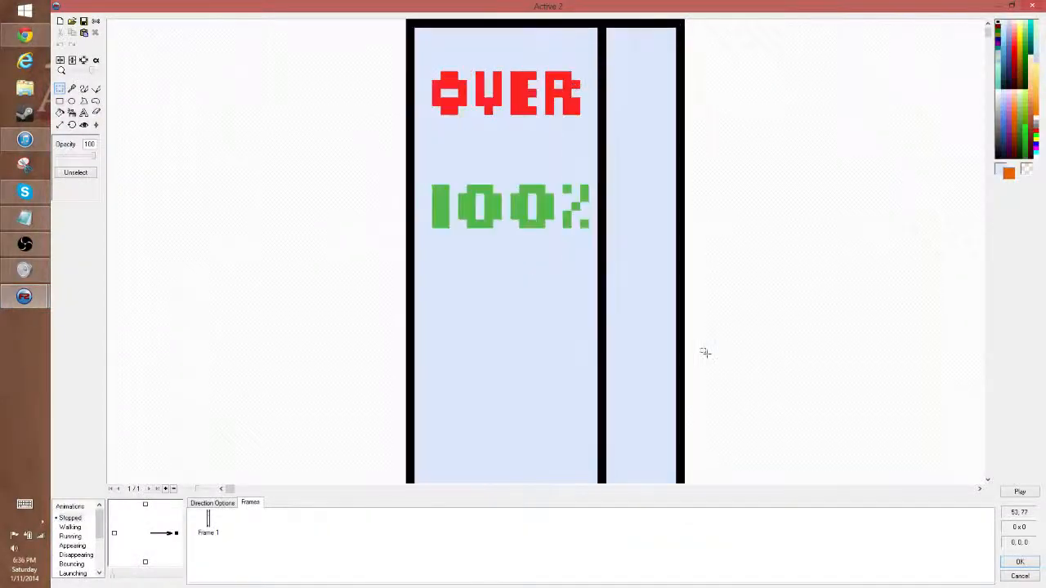
scroll(708, 352, down, 1)
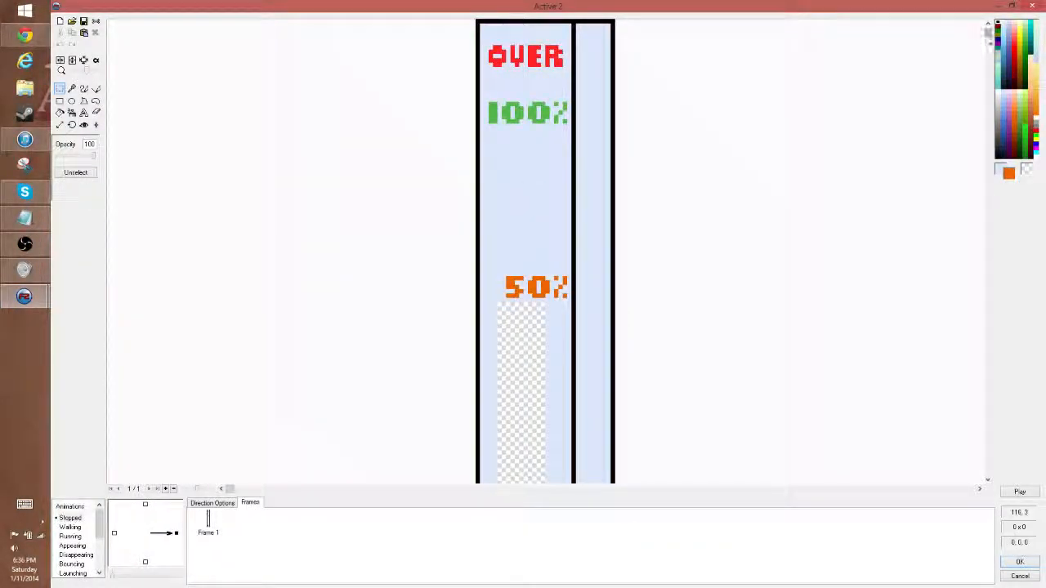
drag(987, 37, 988, 451)
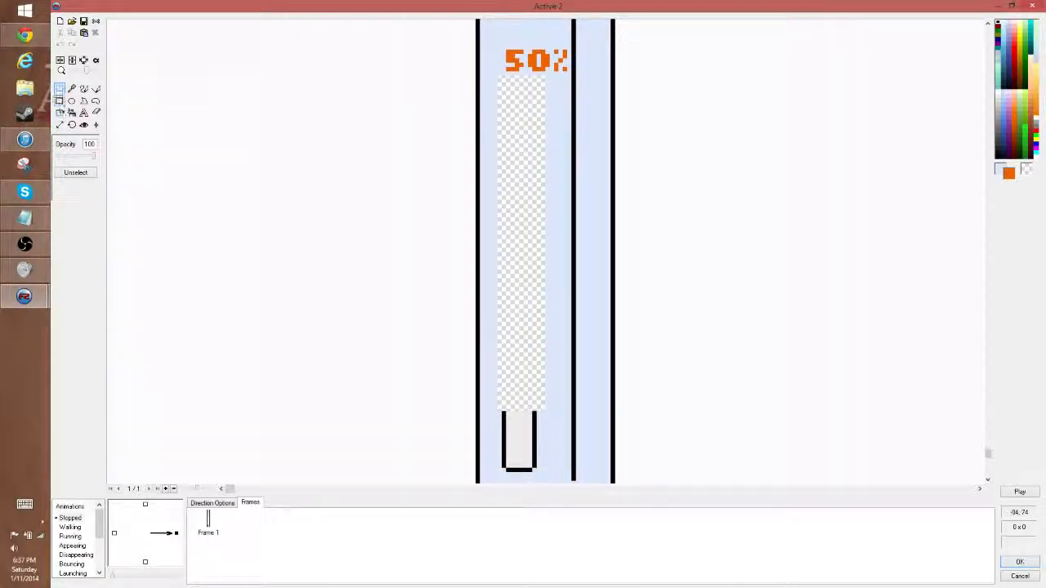
click(96, 88)
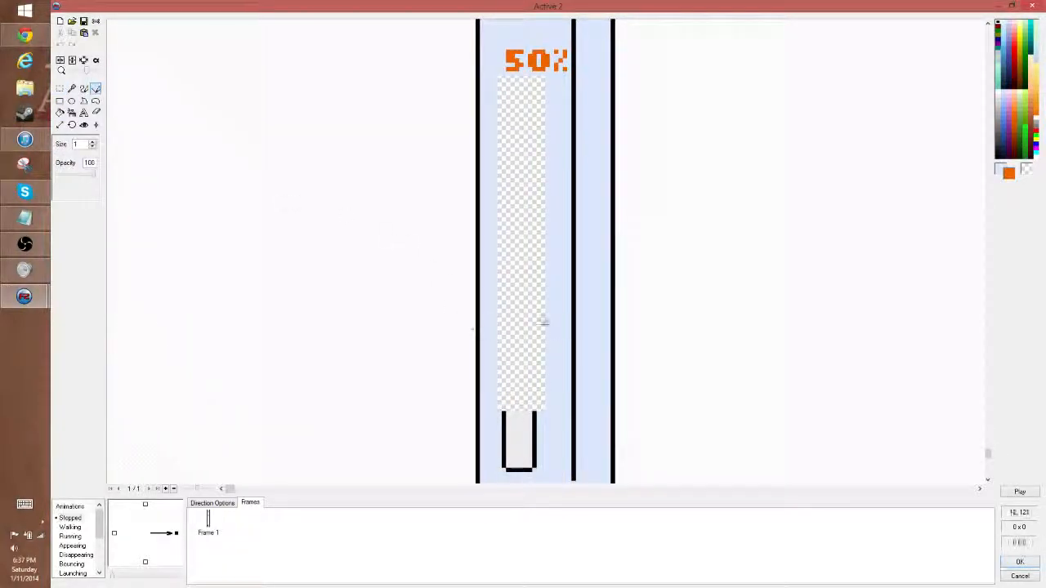
click(1004, 91)
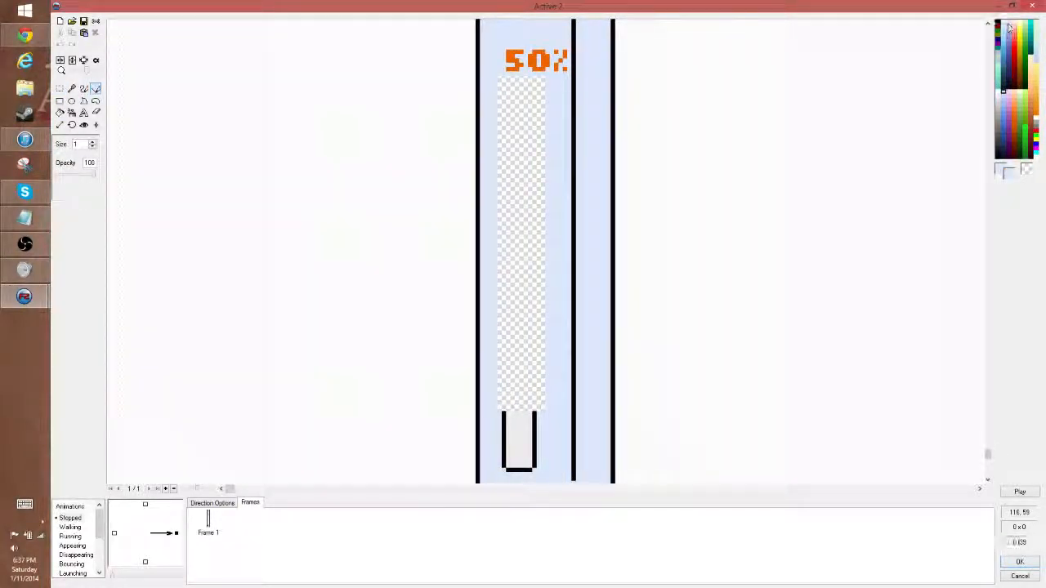
click(1008, 30)
mouse_move(552, 391)
mouse_down()
mouse_move(523, 376)
mouse_move(516, 389)
mouse_up()
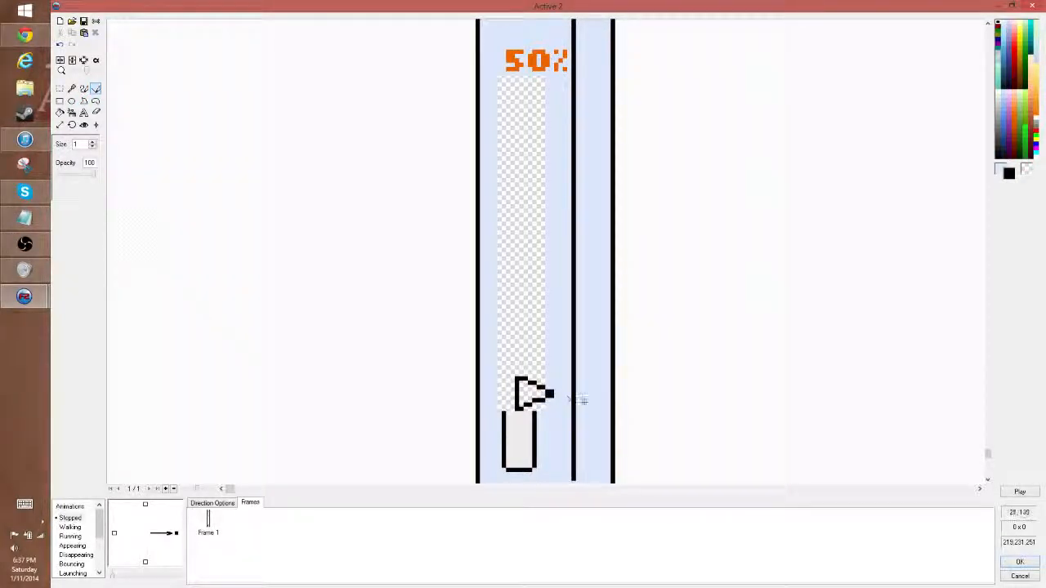
drag(587, 404, 527, 399)
Step: Move the arrow outline's lower half up one pixel to thin its tip, and save the graphic
click(63, 90)
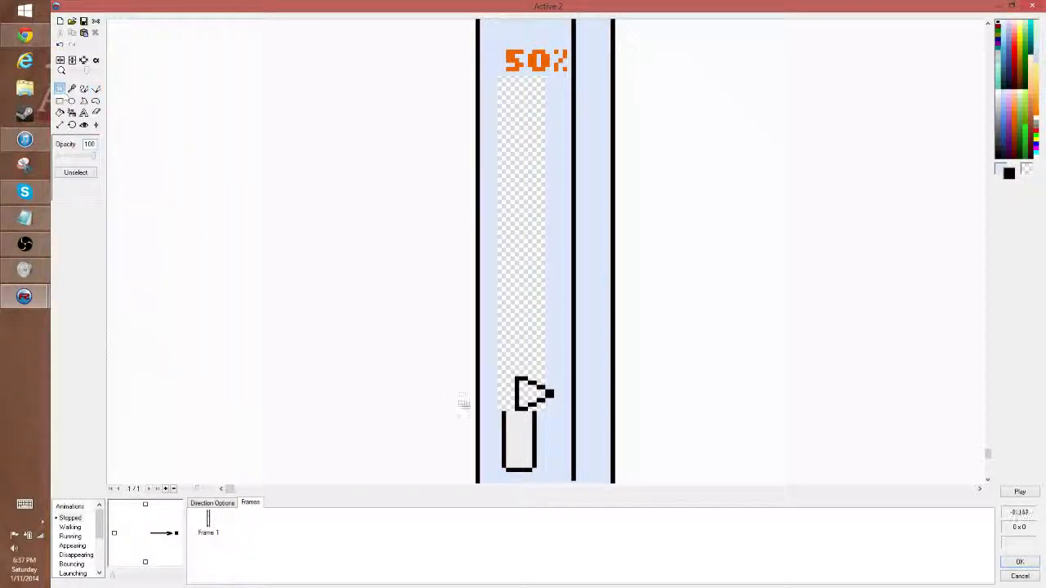
drag(507, 393, 554, 411)
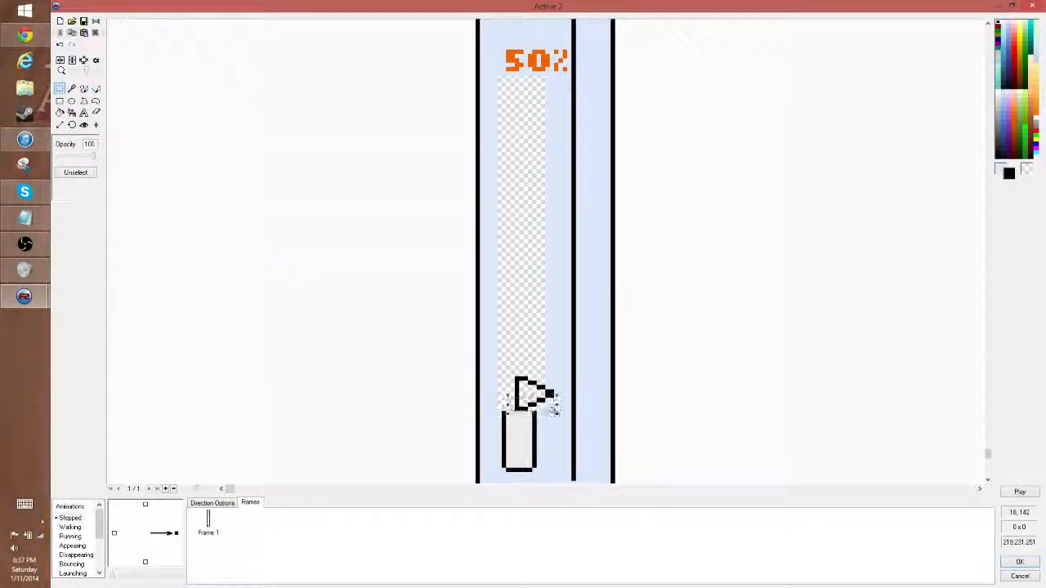
click(508, 390)
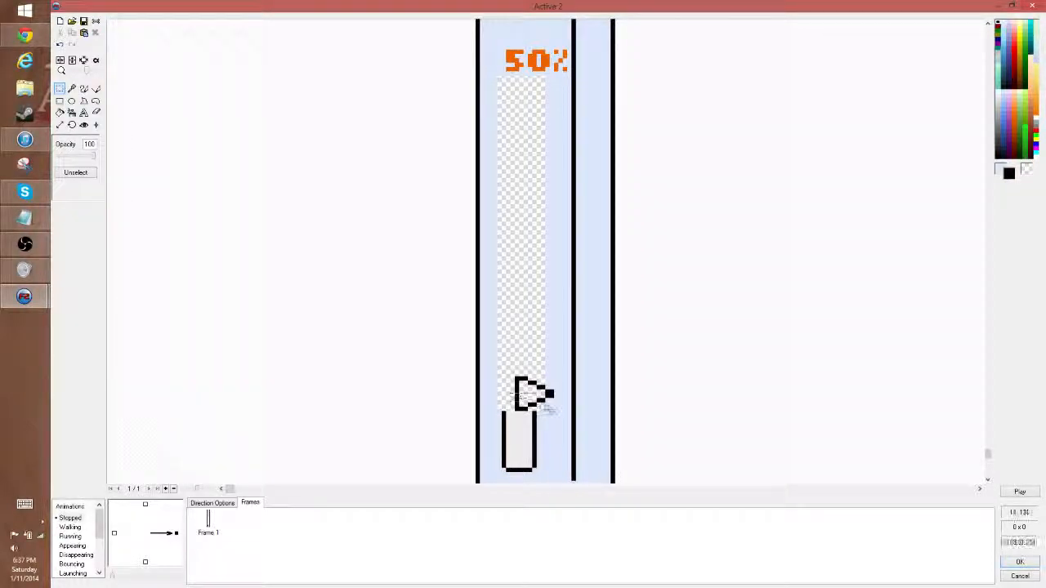
mouse_move(510, 394)
mouse_down()
mouse_move(556, 412)
mouse_move(530, 401)
mouse_up()
click(528, 328)
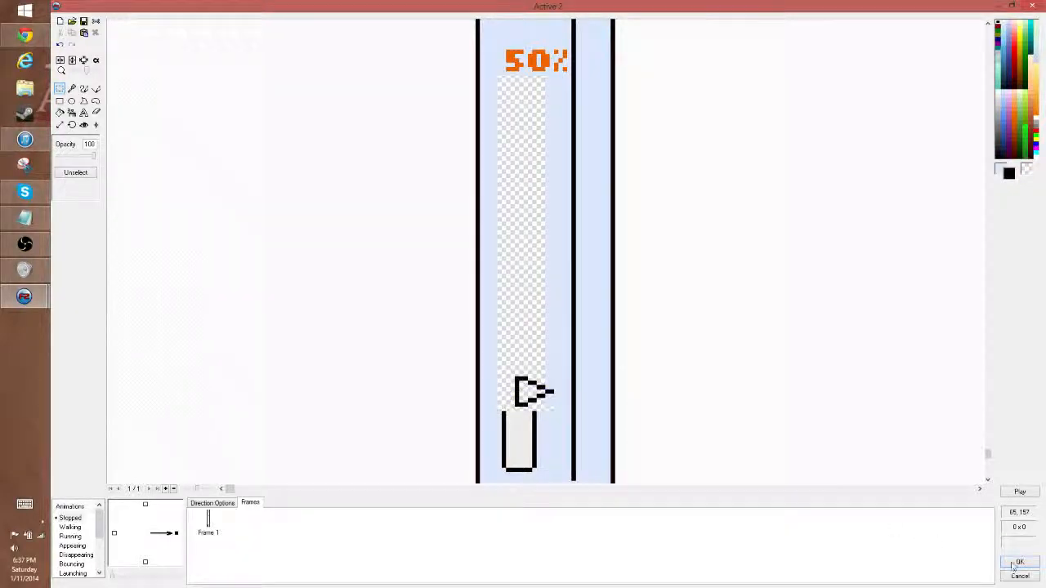
click(1019, 563)
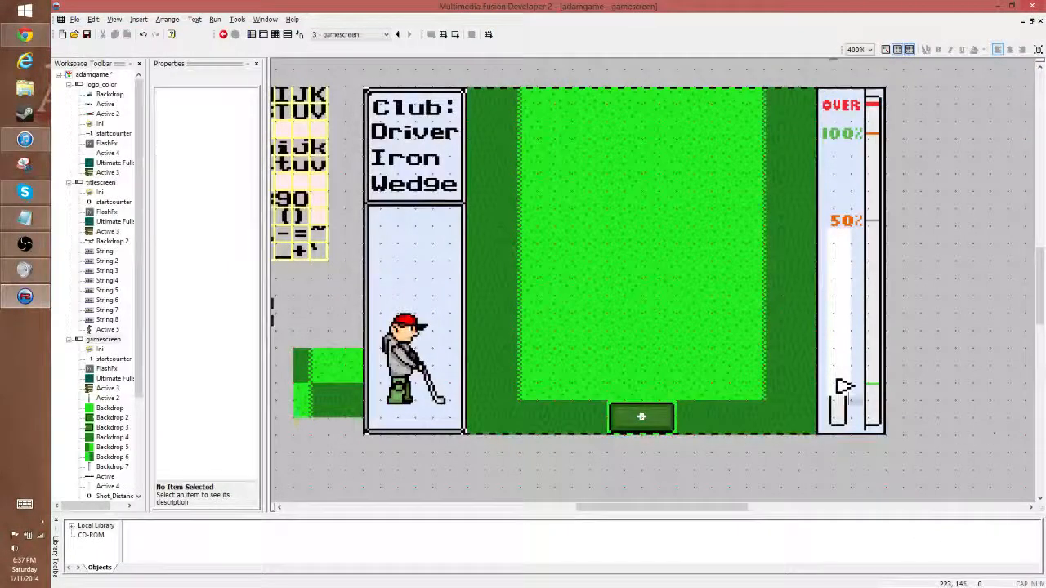
Step: Reopen the power meter graphic and move the whole arrow outline up one pixel
double_click(837, 380)
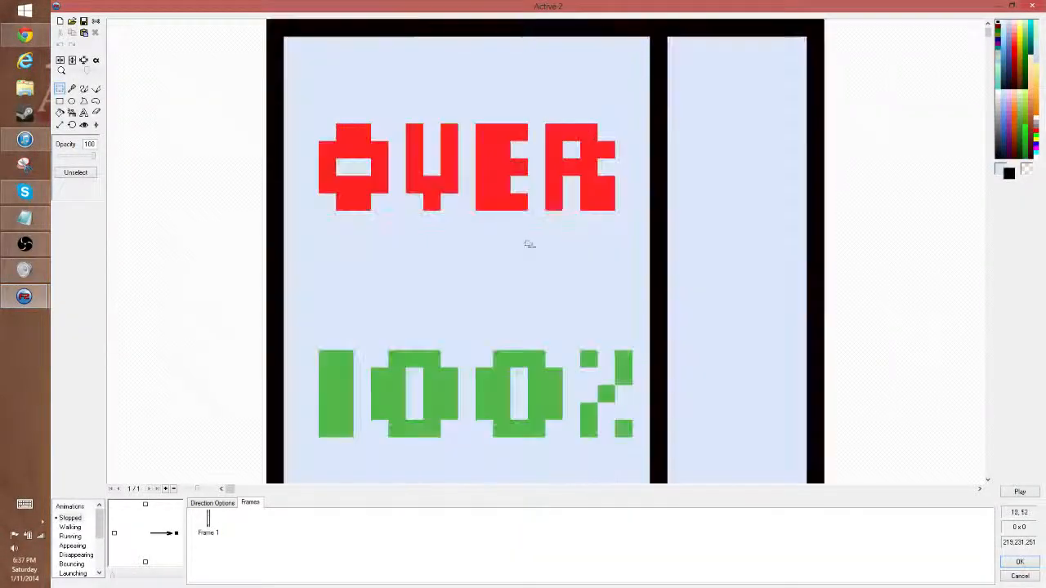
scroll(540, 389, up, 1)
scroll(539, 389, down, 1)
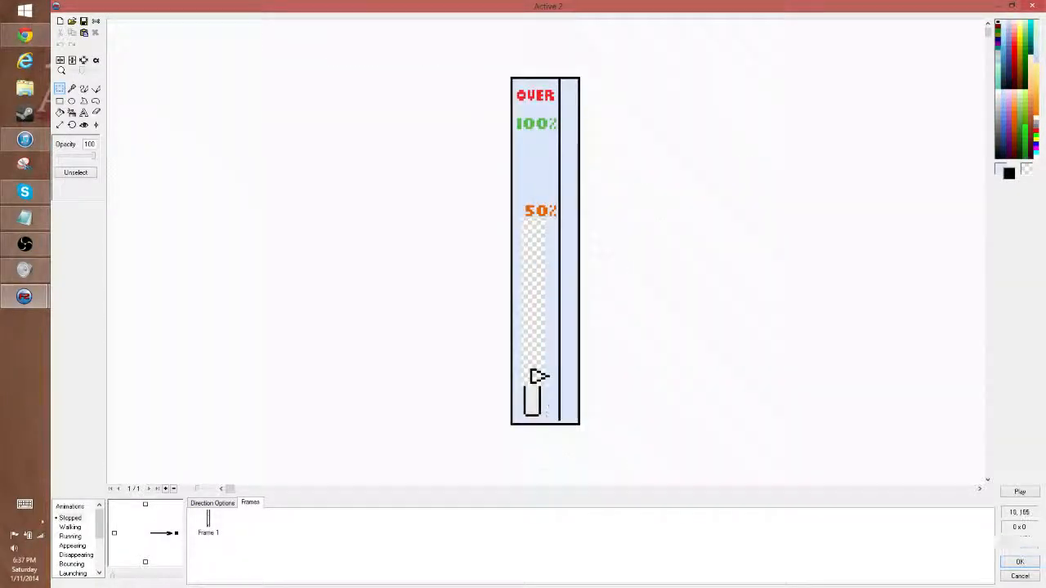
scroll(553, 423, up, 1)
scroll(554, 422, down, 1)
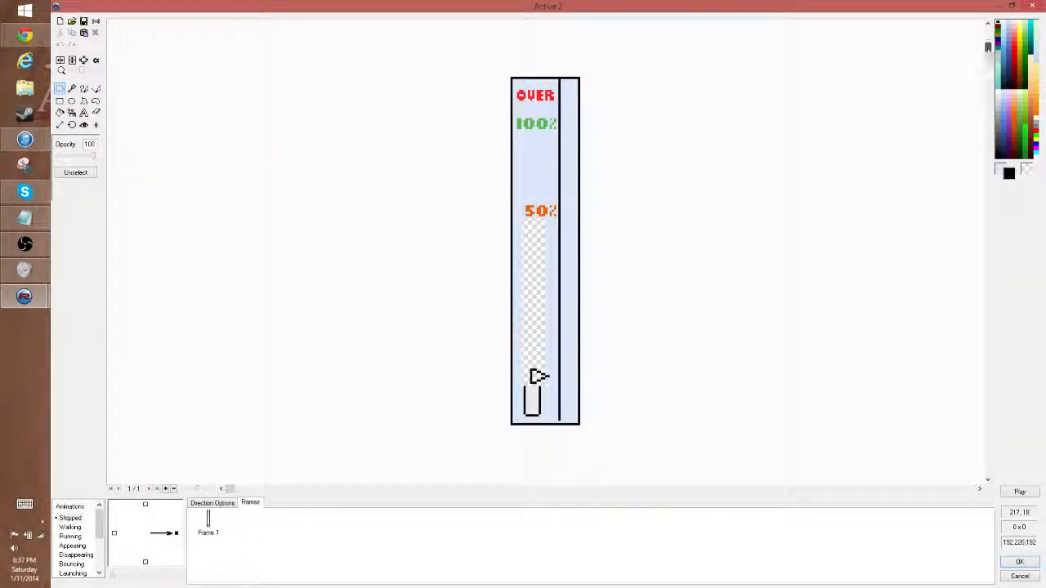
scroll(579, 253, up, 2)
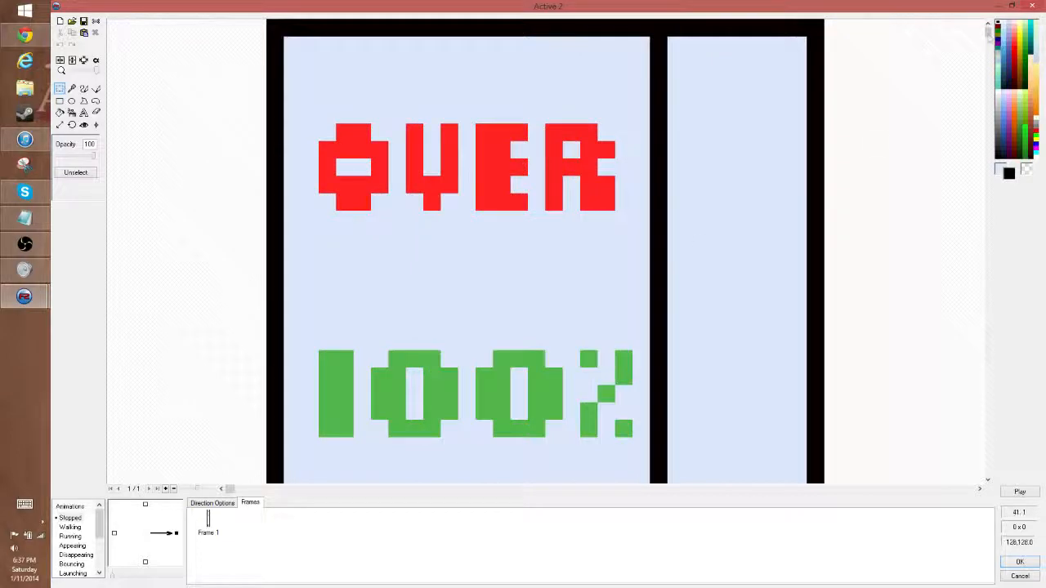
drag(989, 37, 986, 422)
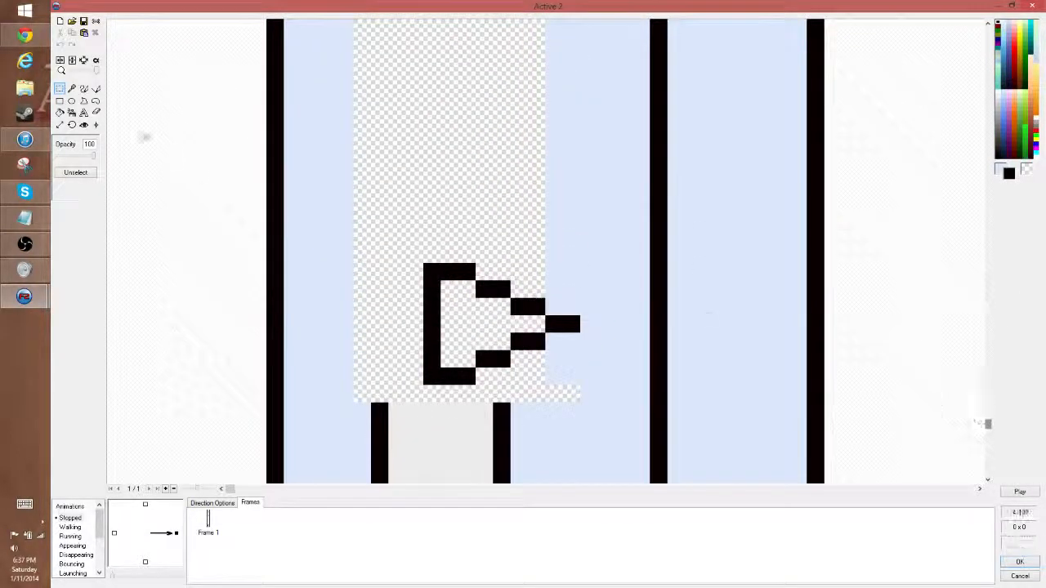
drag(423, 263, 585, 387)
drag(485, 305, 488, 289)
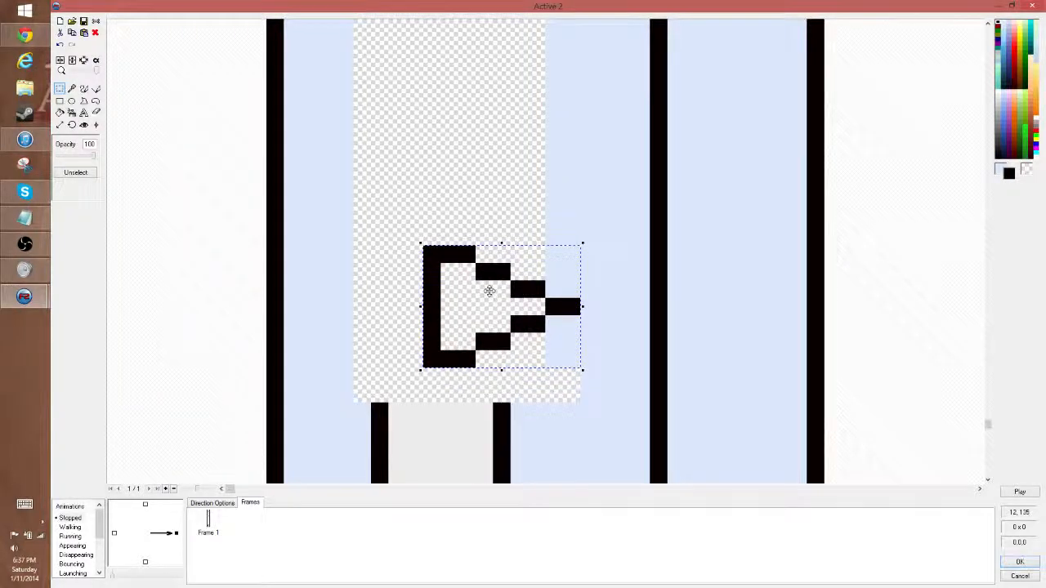
click(400, 115)
Step: Fill the transparent area around the arrow, the grey tube interior and its black side walls with the light blue background colour
click(59, 112)
click(456, 110)
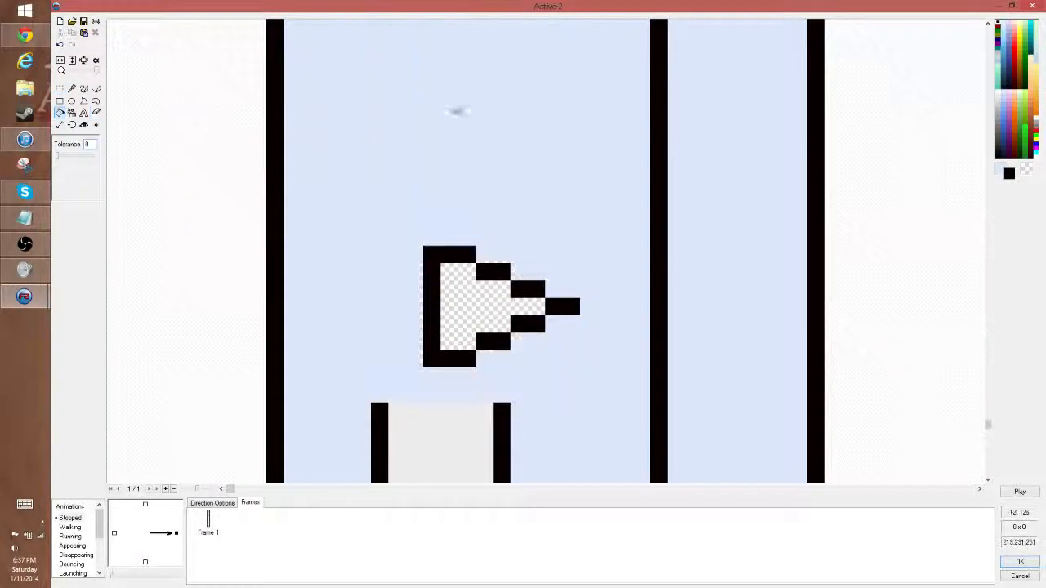
click(456, 426)
click(378, 413)
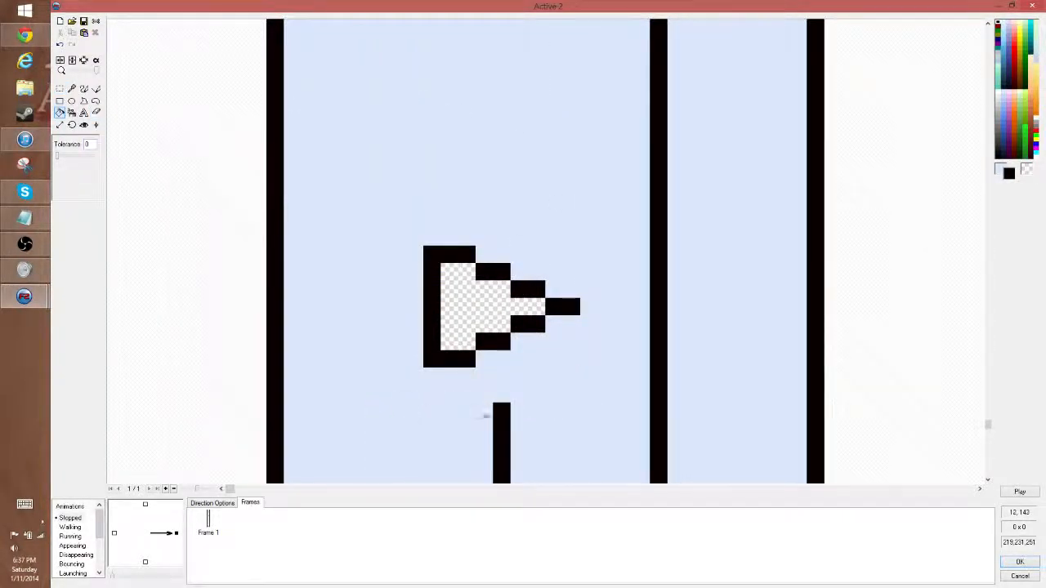
click(501, 421)
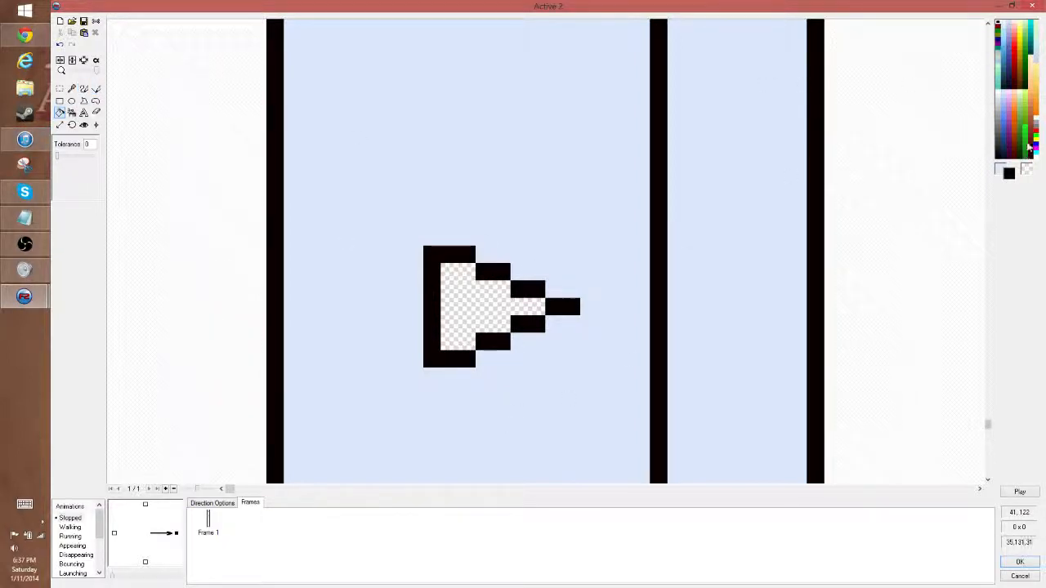
Step: Fill the inside of the arrow with a medium green
click(465, 309)
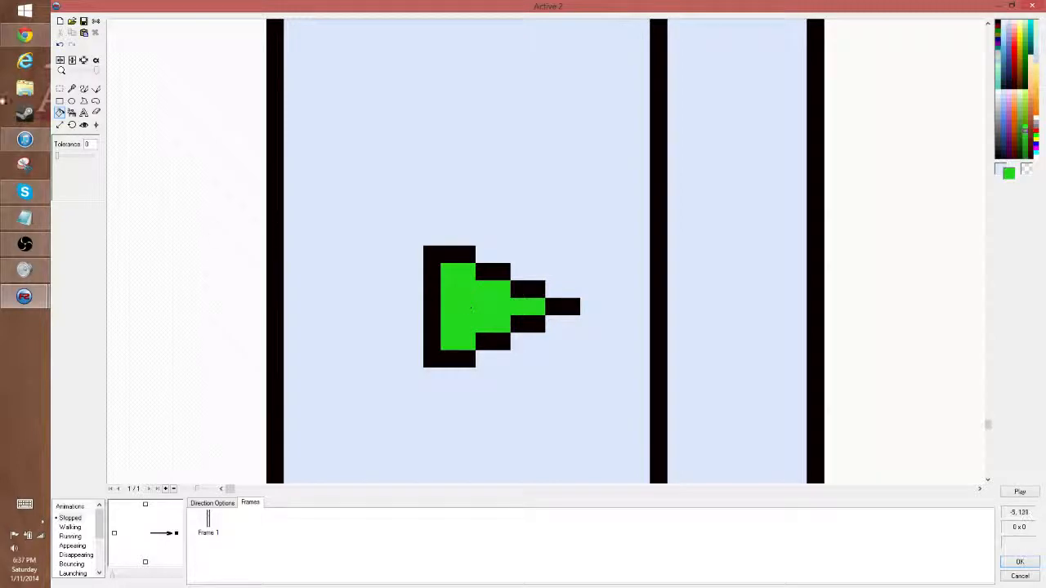
click(1028, 142)
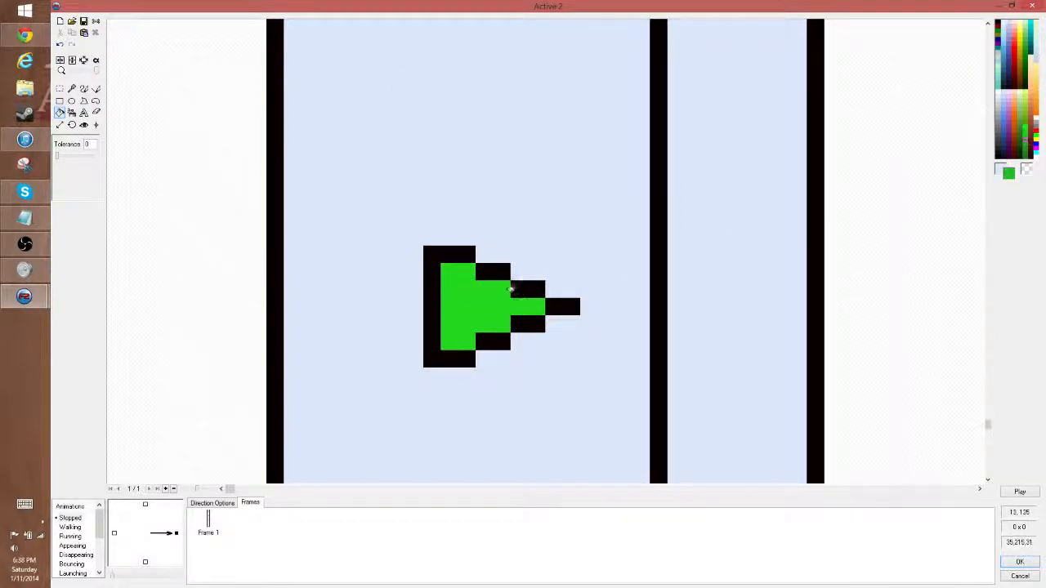
click(507, 290)
Step: Shade the arrow with bright green pixels along its upper edge and dark green along its lower edge, and save the graphic
click(1028, 130)
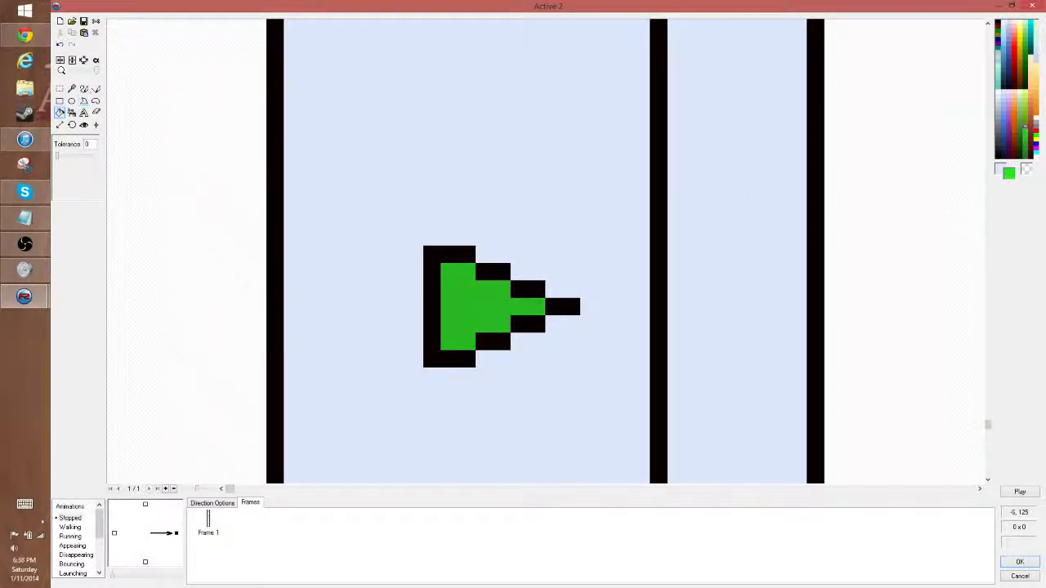
click(84, 88)
drag(449, 272, 531, 305)
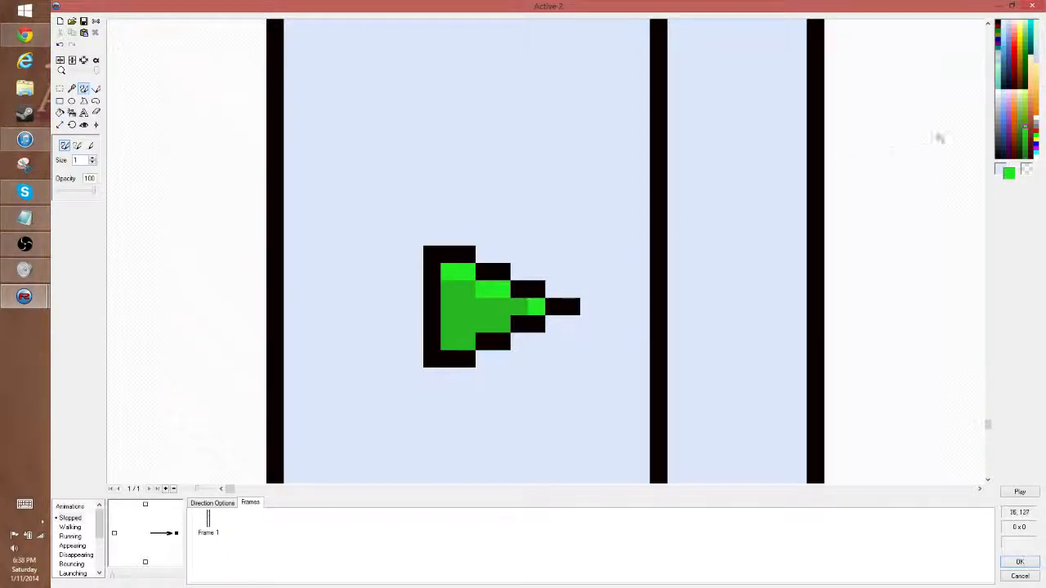
click(1026, 154)
click(501, 324)
mouse_move(475, 332)
mouse_down()
mouse_move(449, 342)
mouse_move(484, 324)
mouse_up()
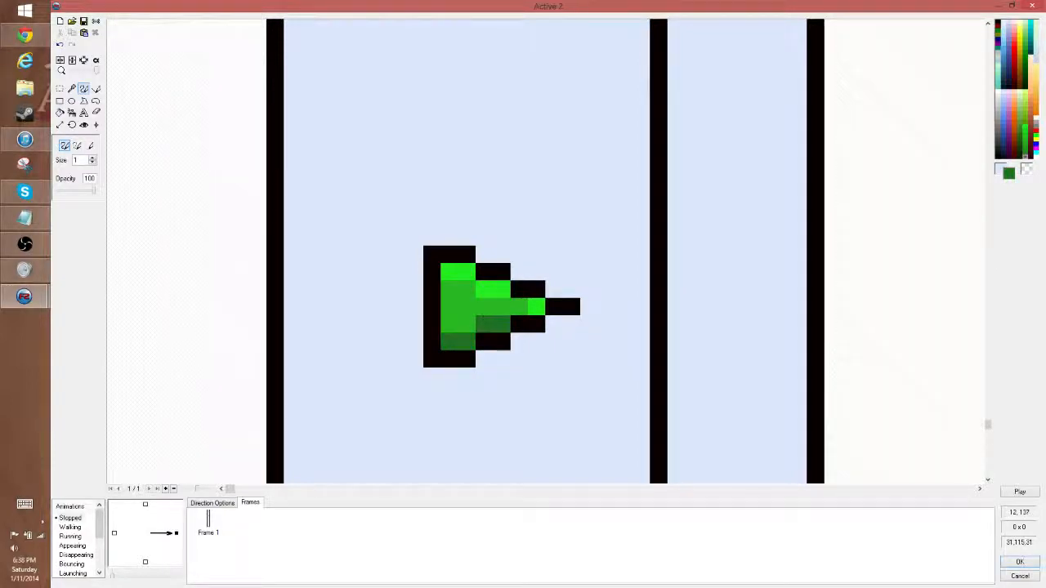
click(1020, 561)
Step: Reopen the meter graphic, recolour the dark pixel near the arrow's tip medium green, erase the leftover black bar below, and save
click(981, 307)
double_click(871, 385)
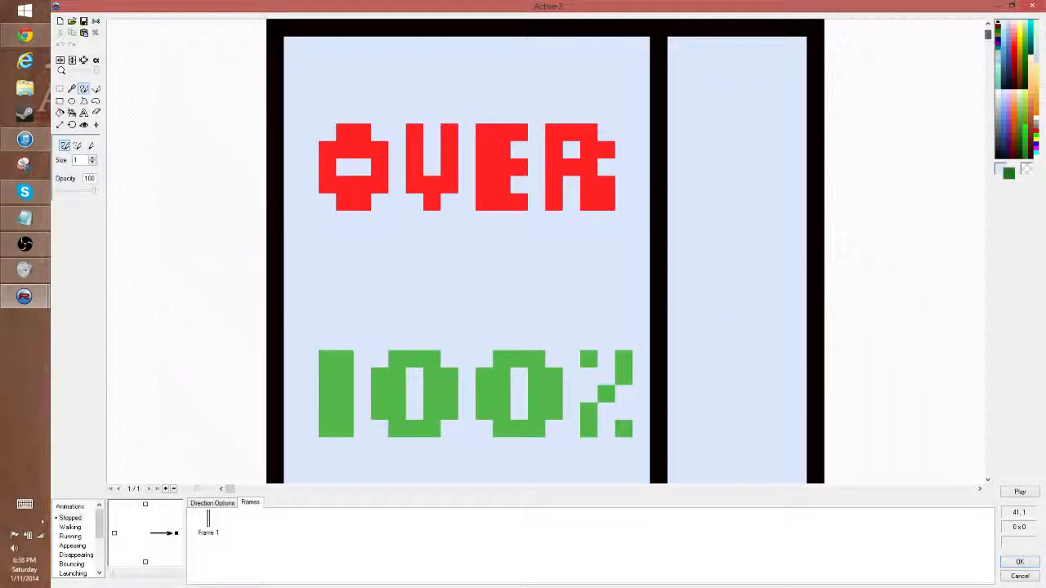
drag(987, 36, 985, 466)
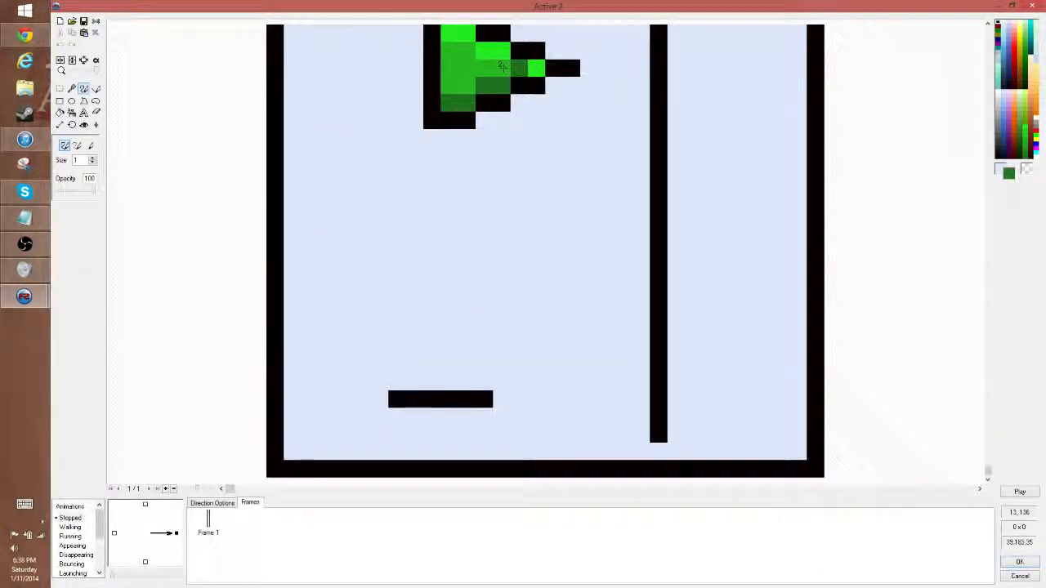
right_click(500, 65)
click(521, 67)
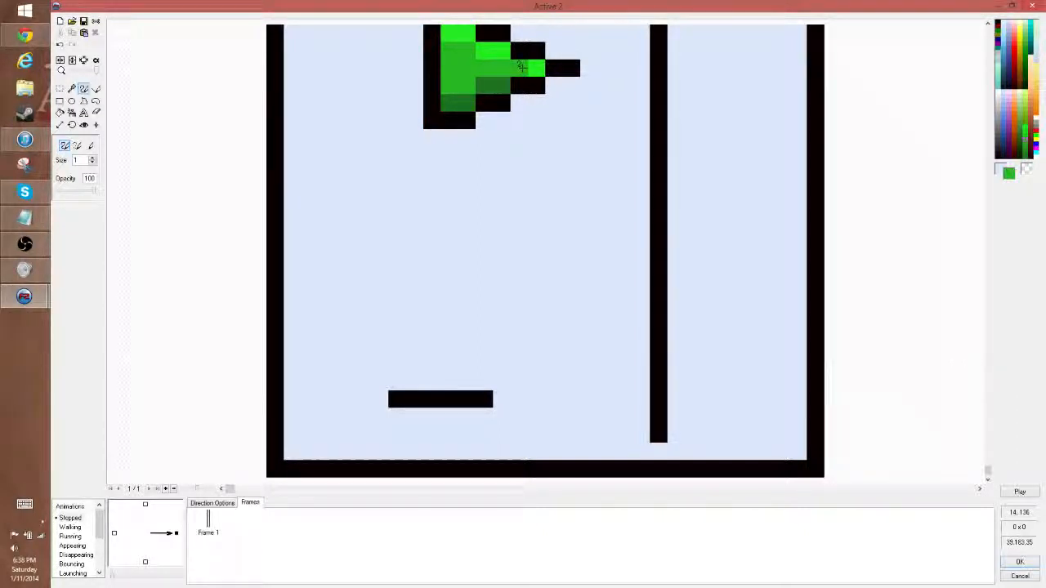
right_drag(397, 400, 479, 395)
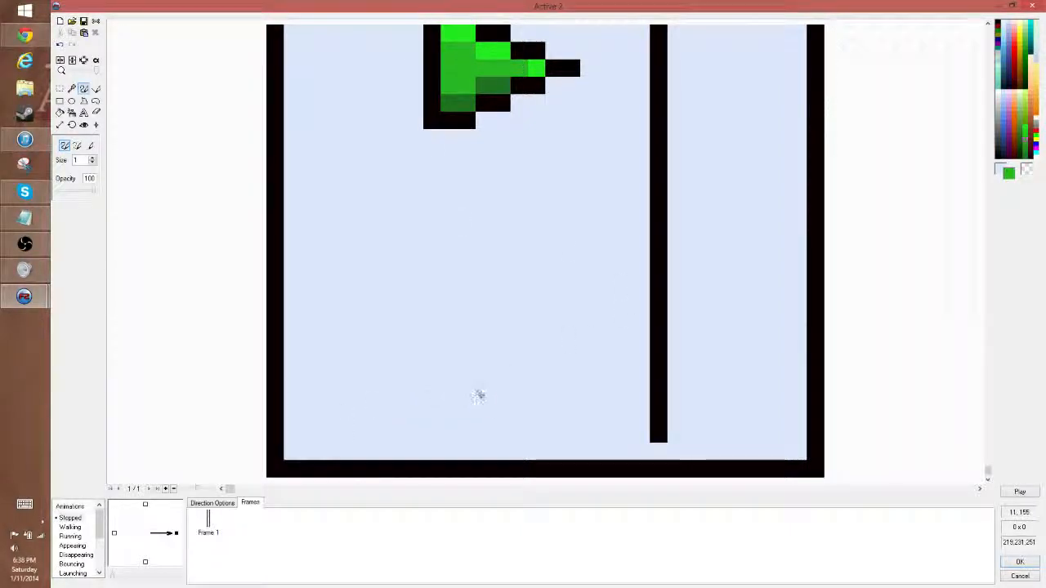
click(1020, 563)
click(960, 246)
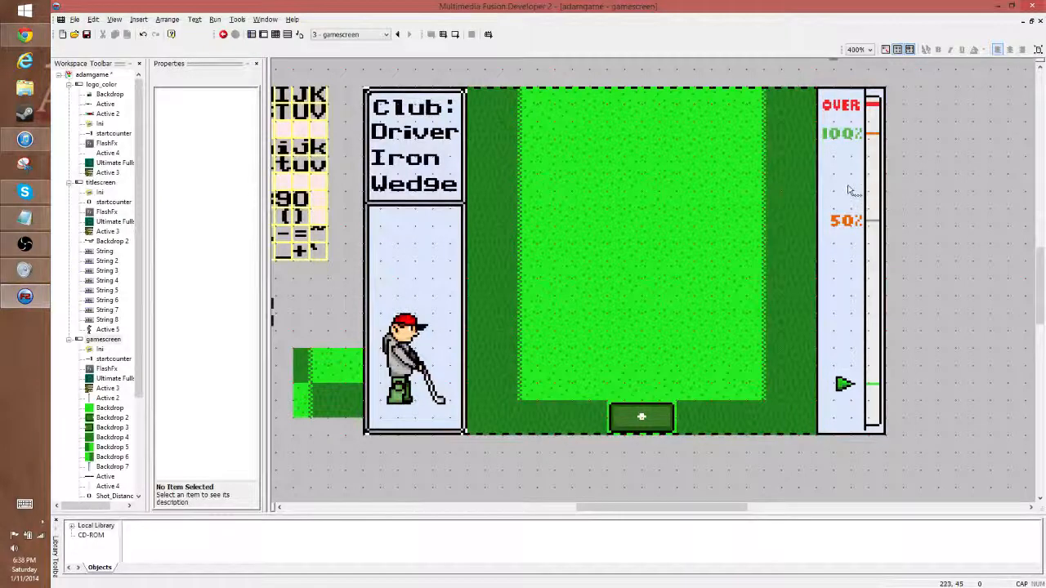
Step: Reopen the meter label graphic and paint over the black inner vertical line beside OVER and 100% with the light blue background colour
double_click(850, 191)
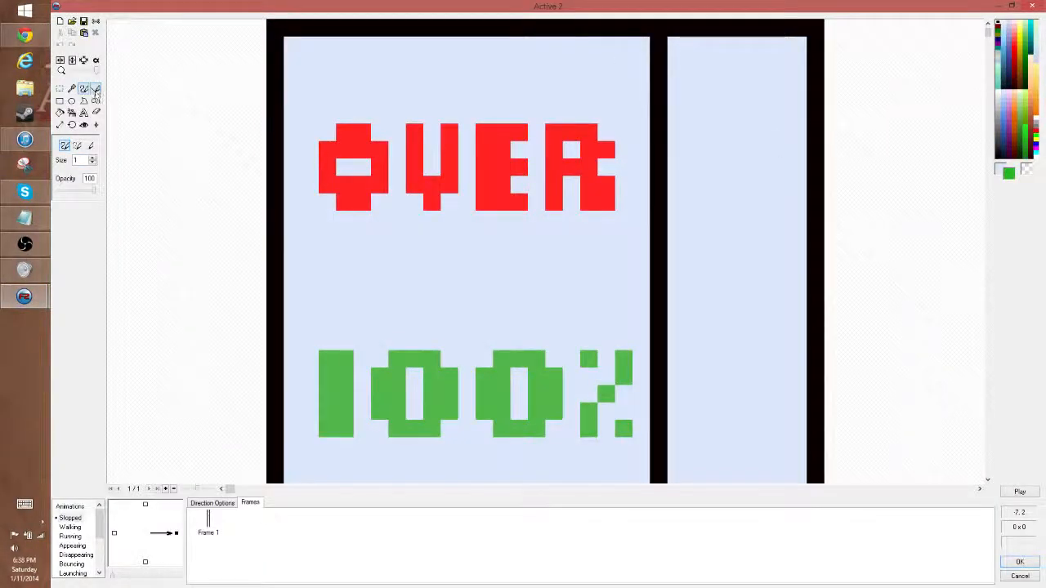
click(96, 88)
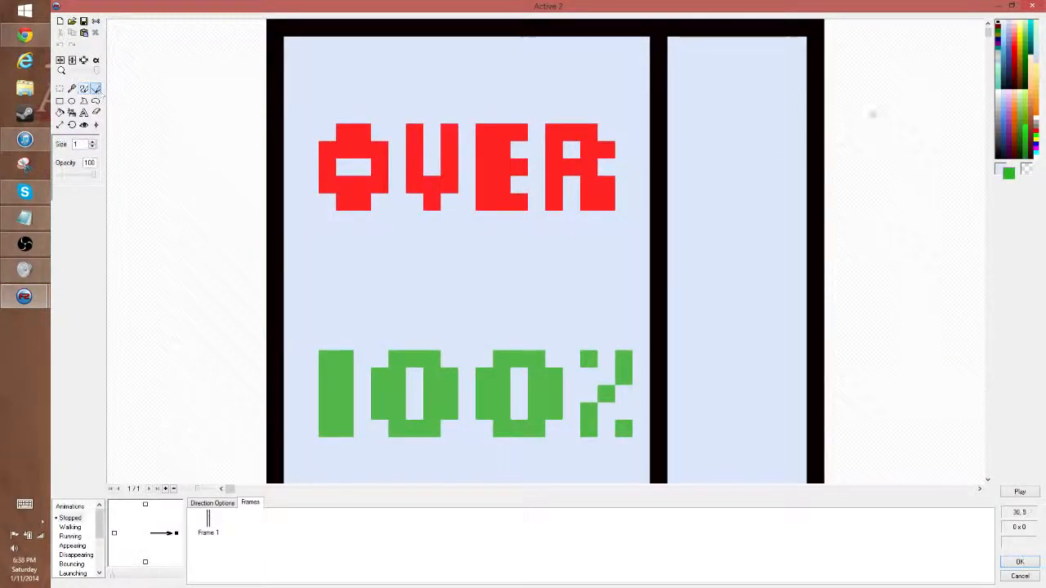
click(741, 107)
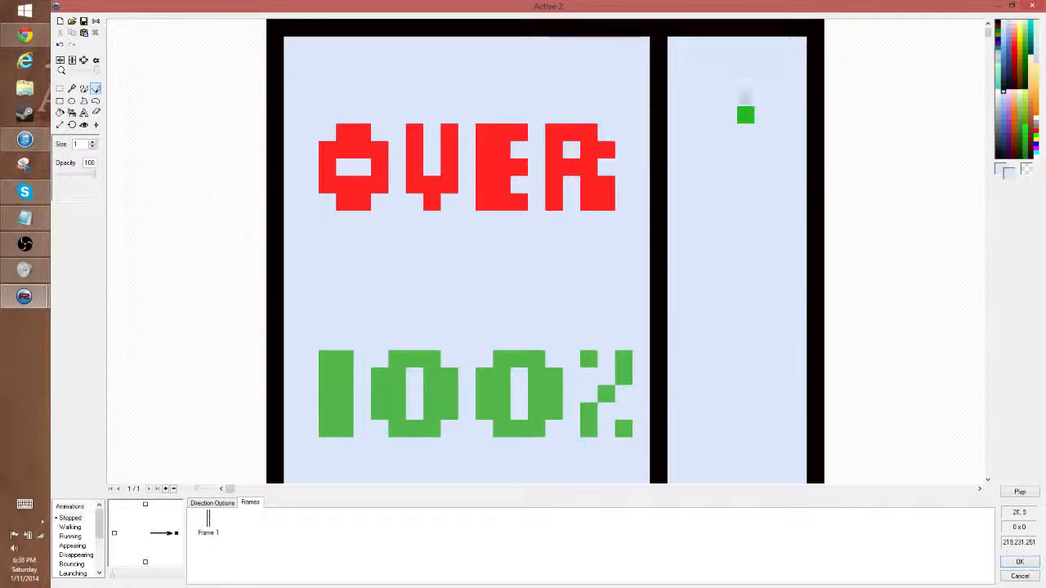
click(745, 114)
drag(654, 37, 654, 472)
scroll(960, 123, down, 6)
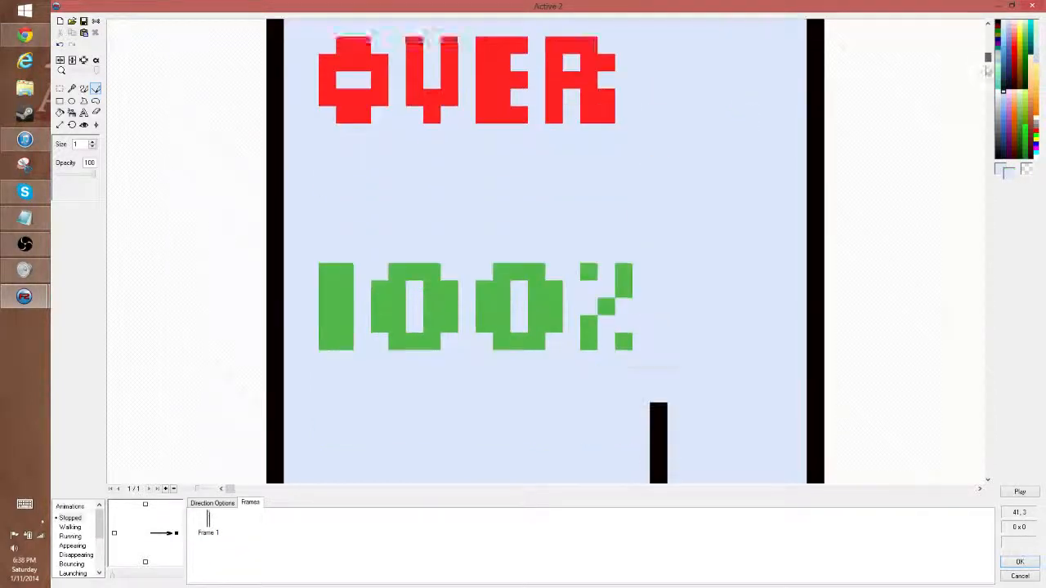
scroll(960, 123, up, 3)
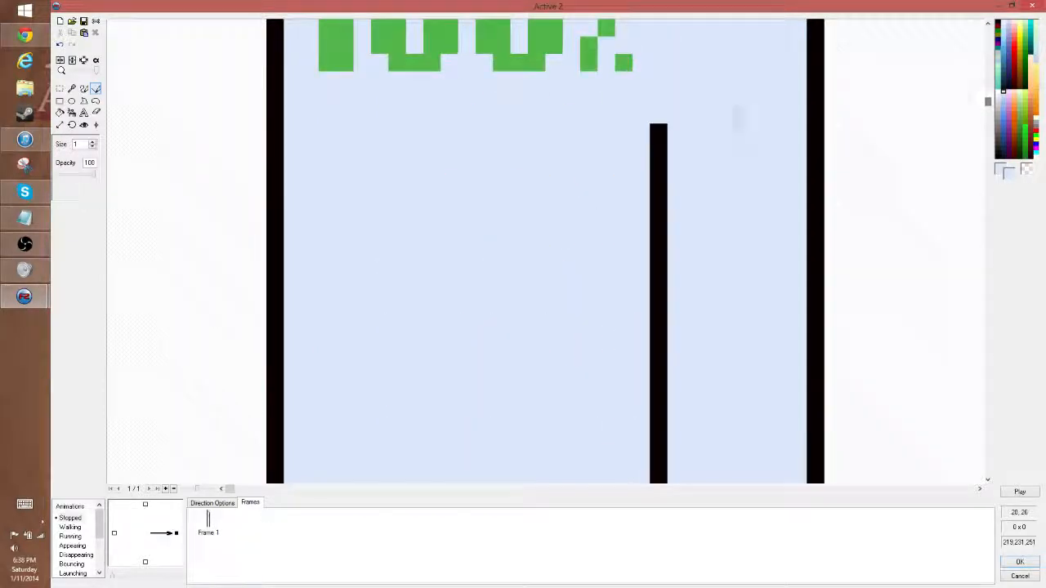
drag(658, 124, 654, 466)
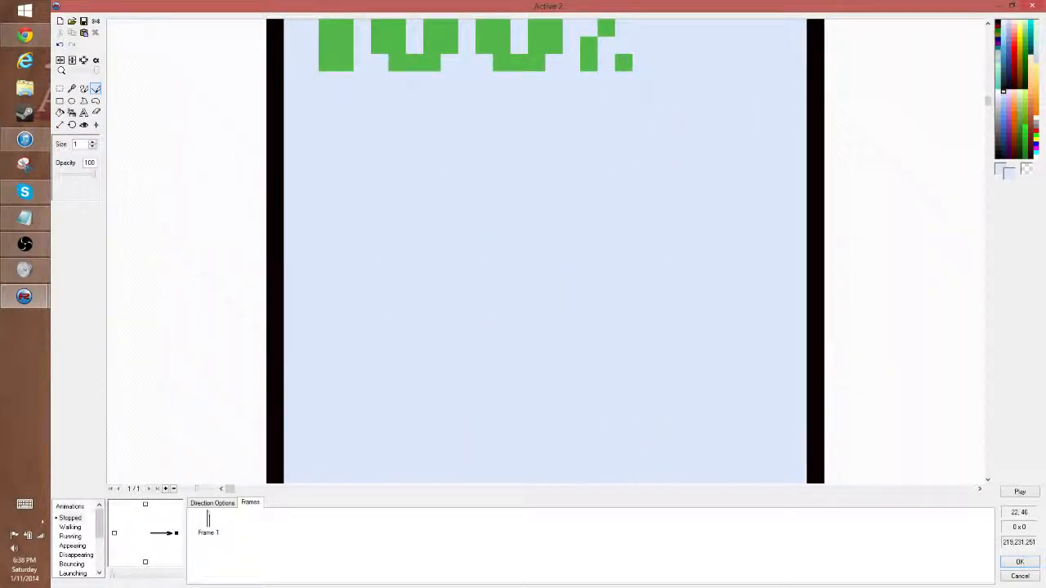
Step: Paint the rest of the black inner line light blue, from the 50% label past the green arrow down to the bottom border
mouse_move(988, 99)
mouse_down()
mouse_move(971, 198)
mouse_move(972, 179)
mouse_up()
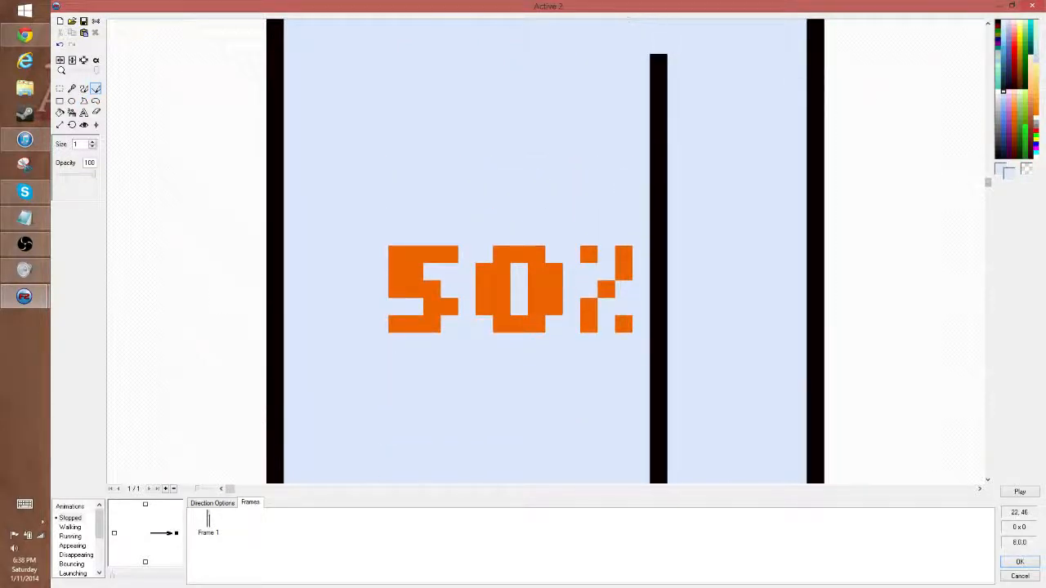
drag(659, 56, 659, 467)
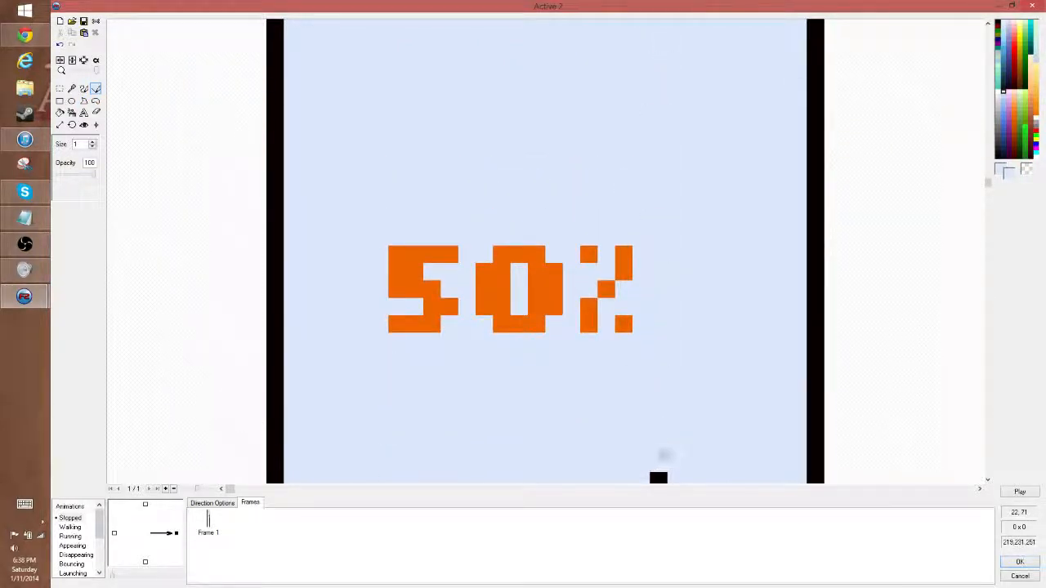
drag(987, 188, 986, 253)
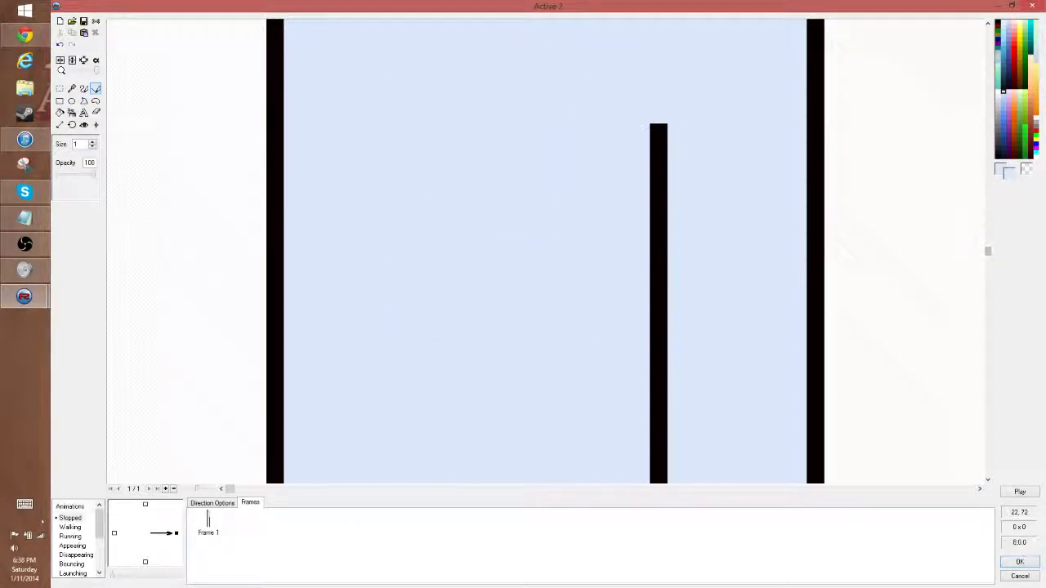
drag(659, 124, 652, 468)
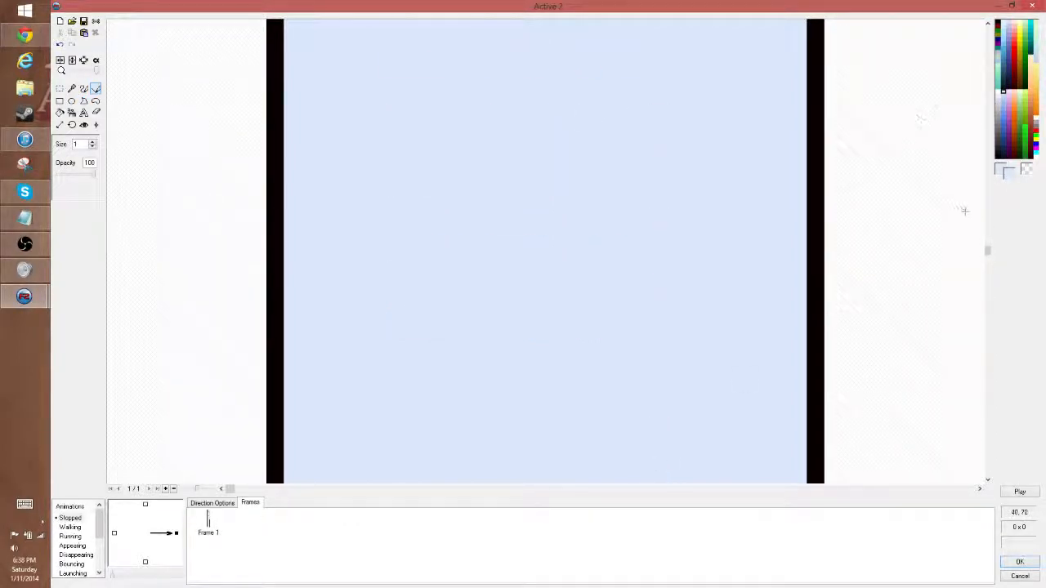
drag(990, 254, 986, 329)
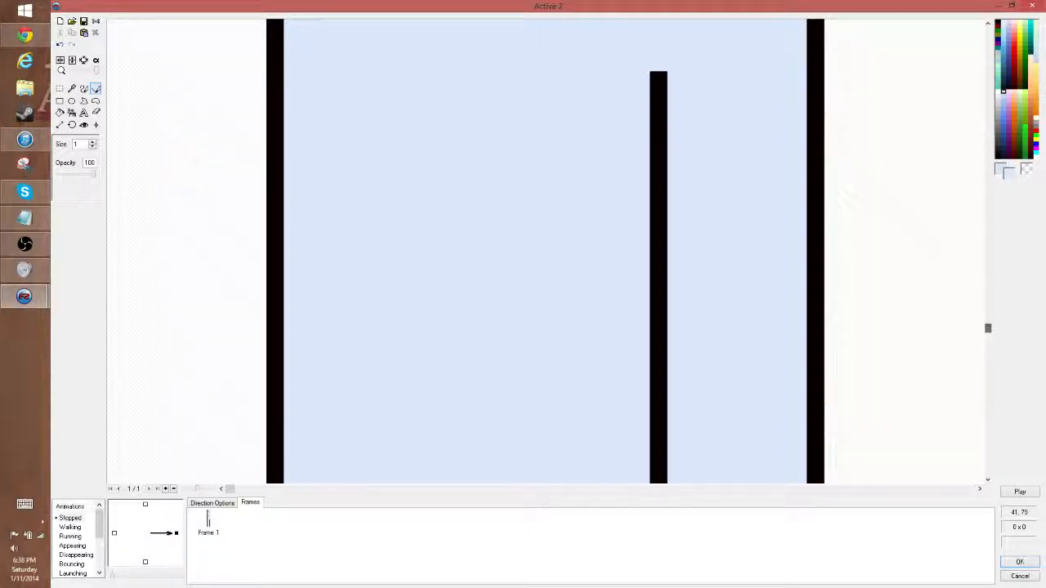
drag(659, 74, 658, 482)
drag(996, 330, 987, 409)
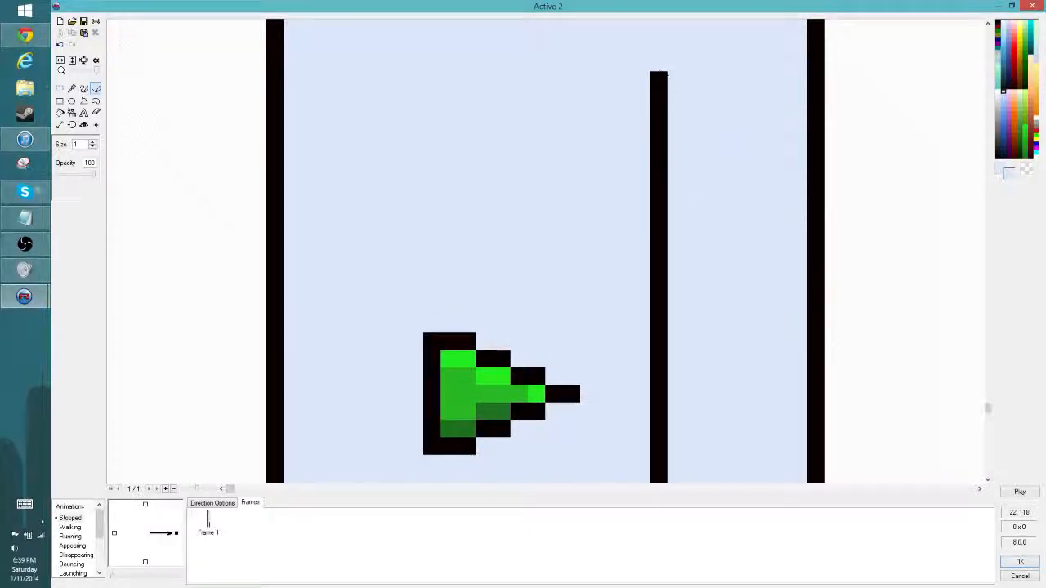
drag(658, 72, 654, 452)
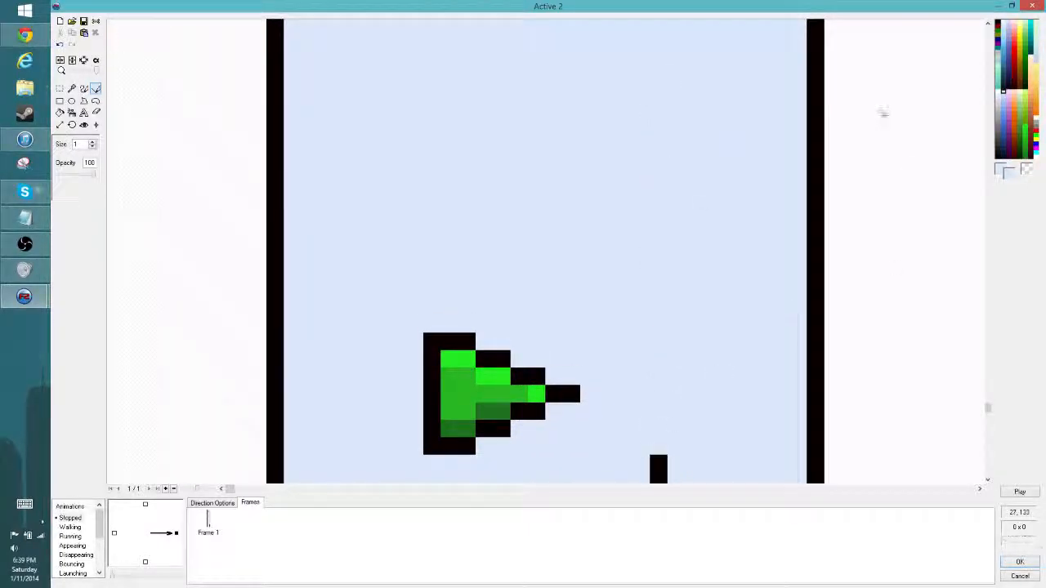
drag(996, 413, 988, 471)
drag(659, 131, 659, 438)
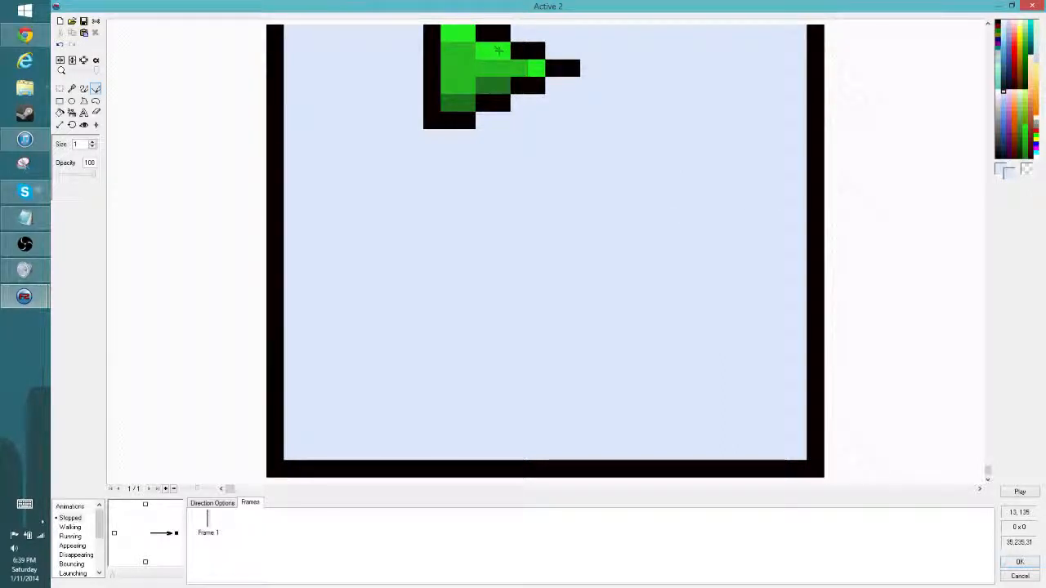
Step: Recolour the medium green pixel just before the arrow's tip bright green and save the graphic
click(521, 70)
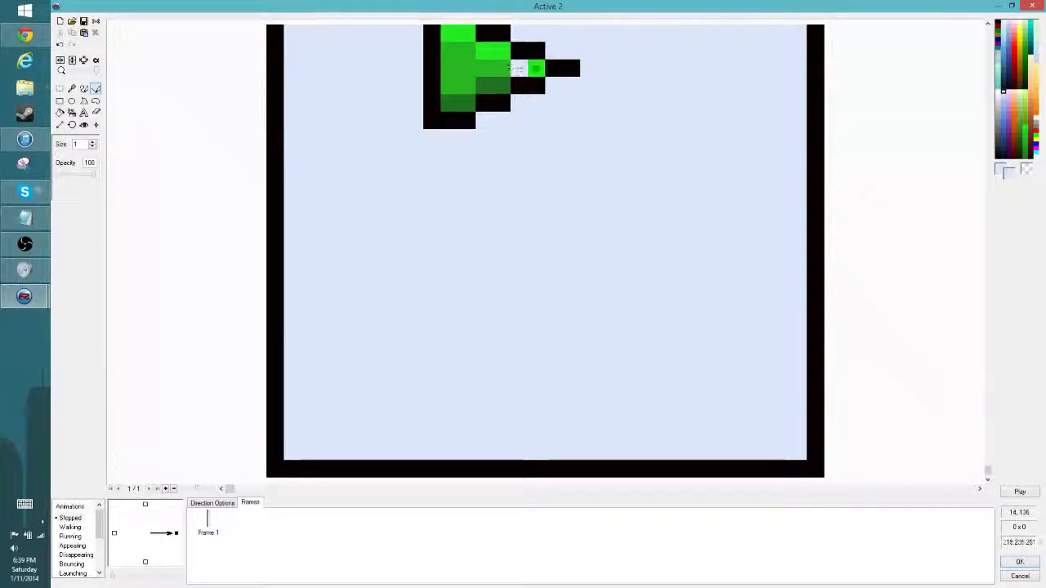
right_click(536, 69)
click(522, 68)
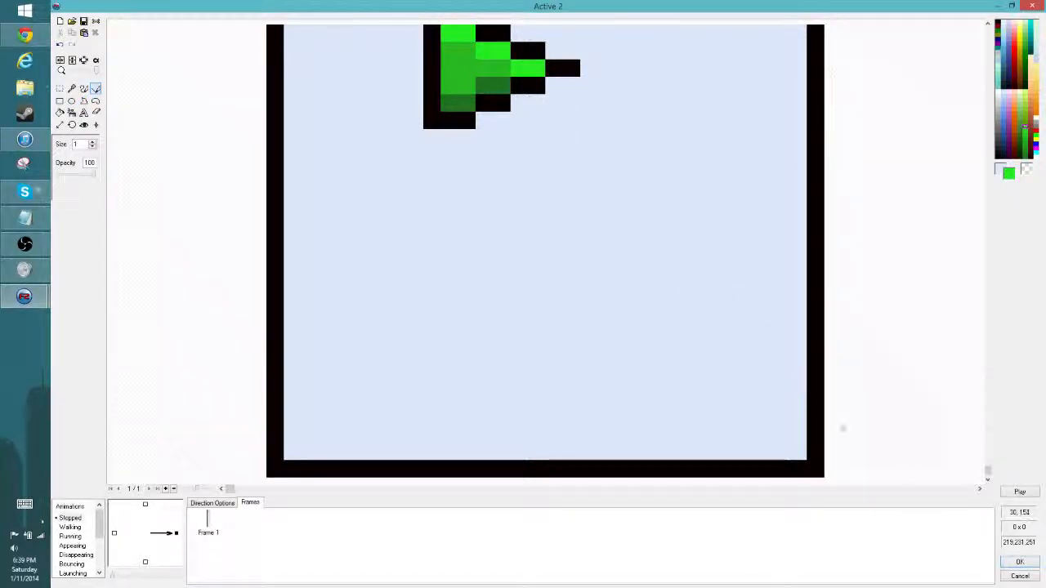
click(1018, 561)
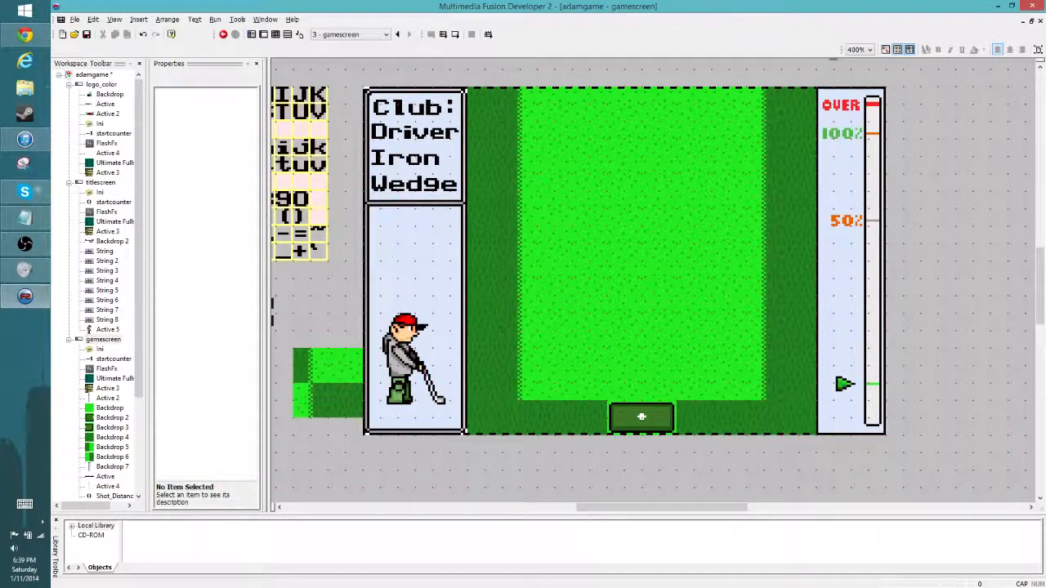
Step: Open the power meter tube graphic and move its grey halfway mark straight down by about 13 pixels
click(858, 191)
double_click(858, 191)
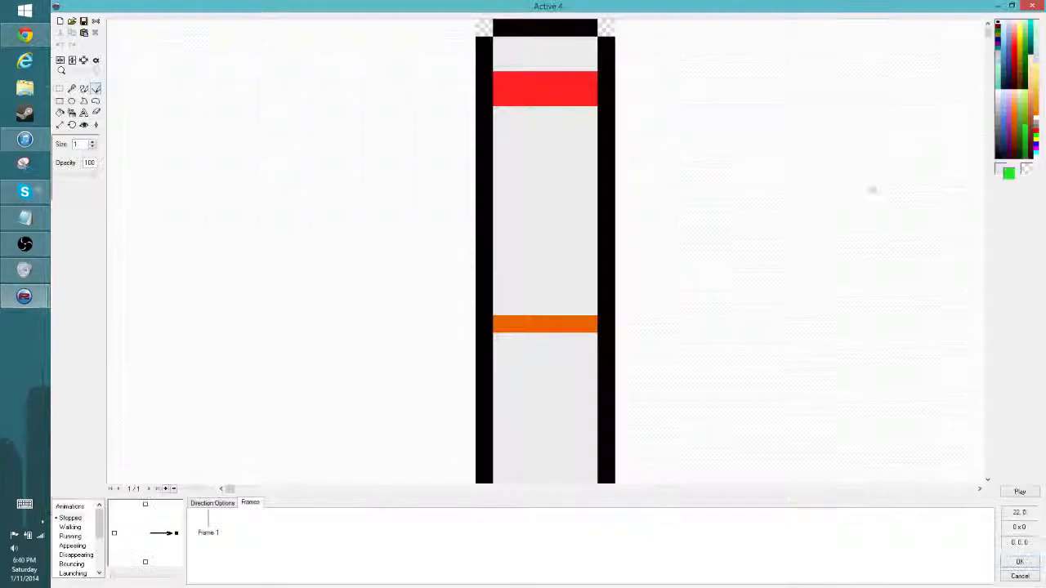
drag(989, 33, 988, 218)
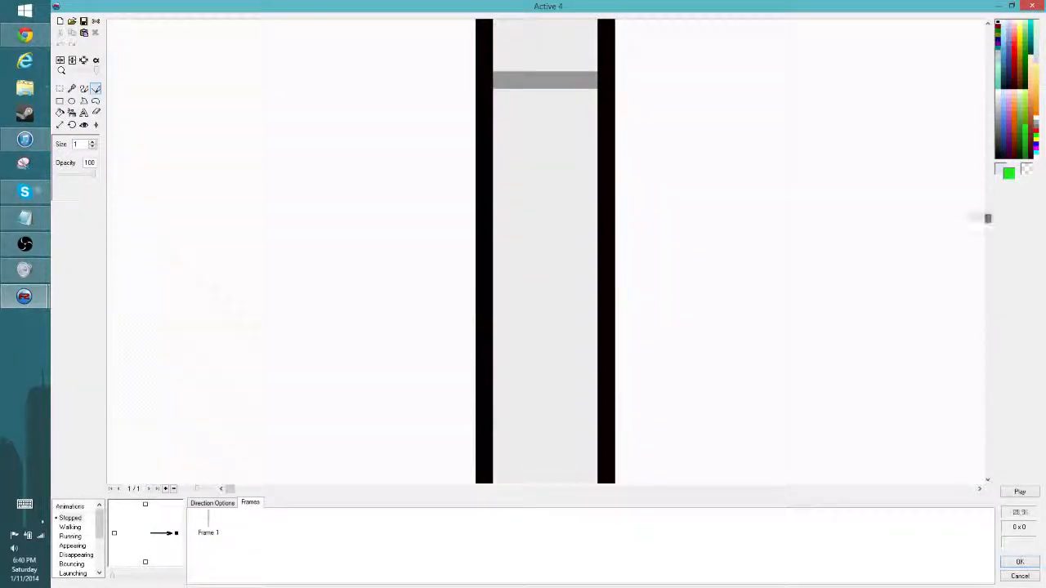
click(59, 88)
drag(492, 54, 598, 107)
drag(546, 79, 555, 313)
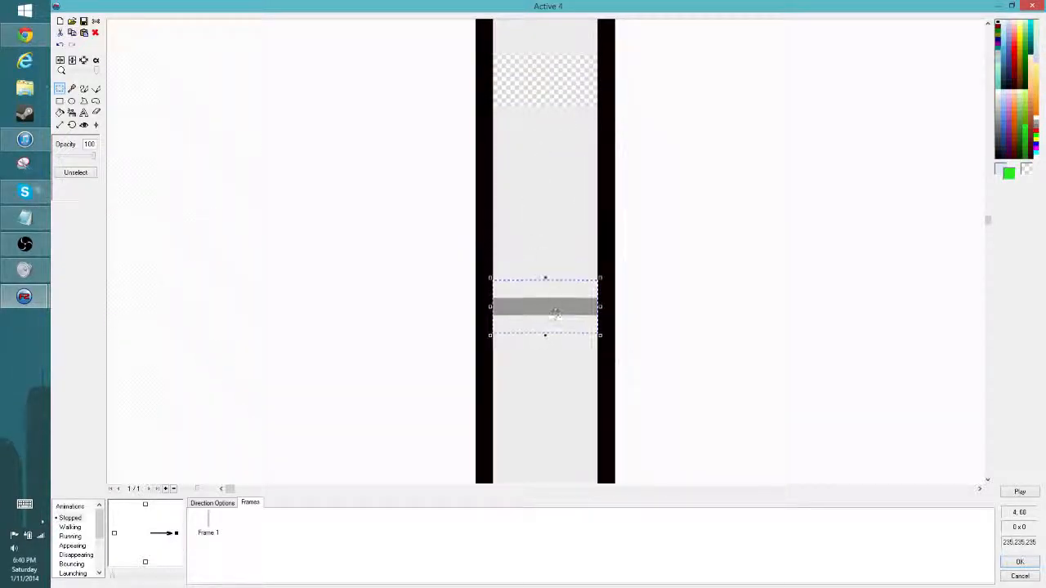
Step: Fill the transparent gap left in the tube with the light grey interior colour and save the graphic
click(518, 147)
click(59, 113)
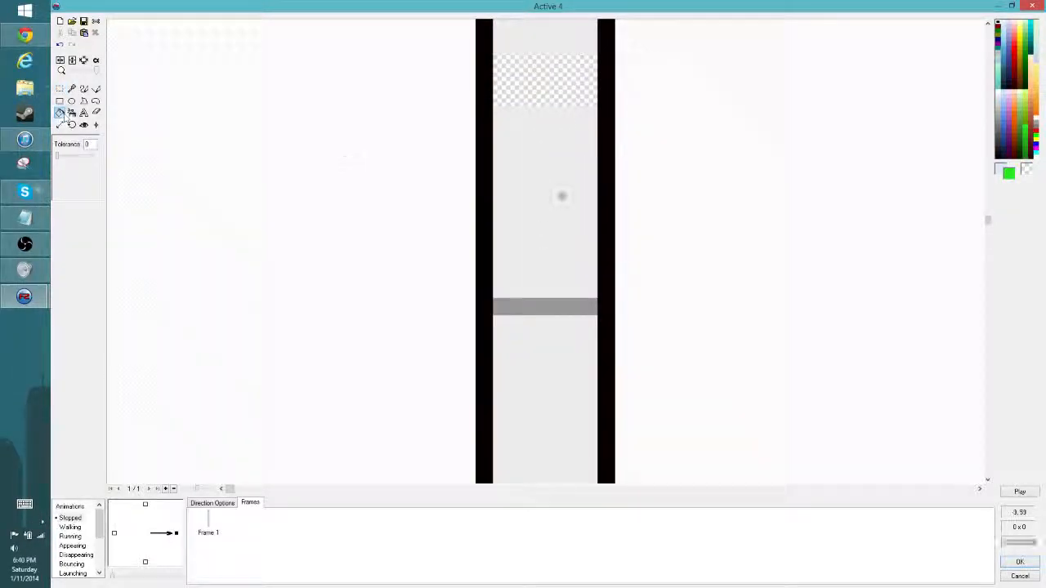
click(564, 84)
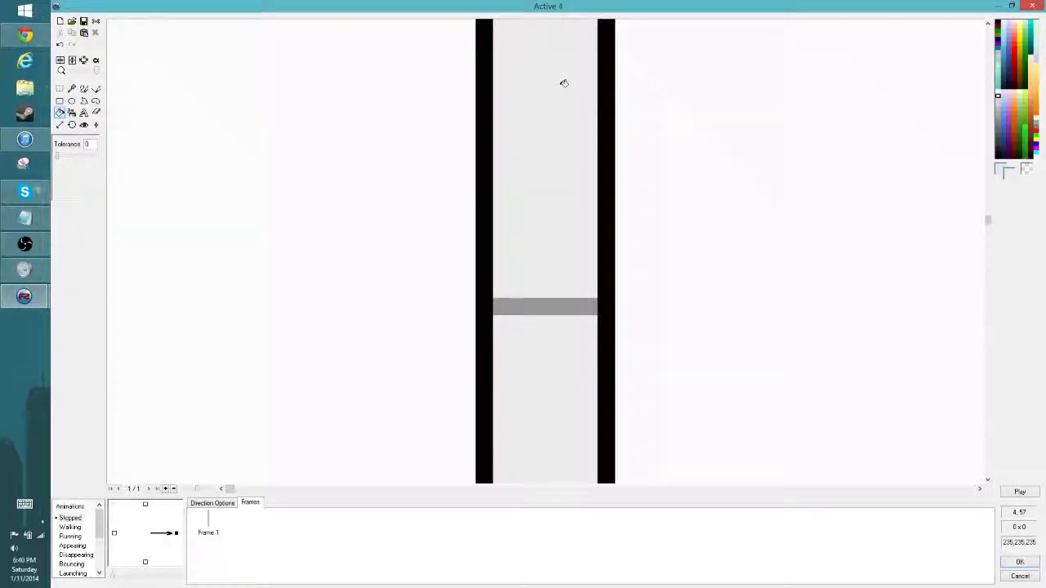
click(1019, 561)
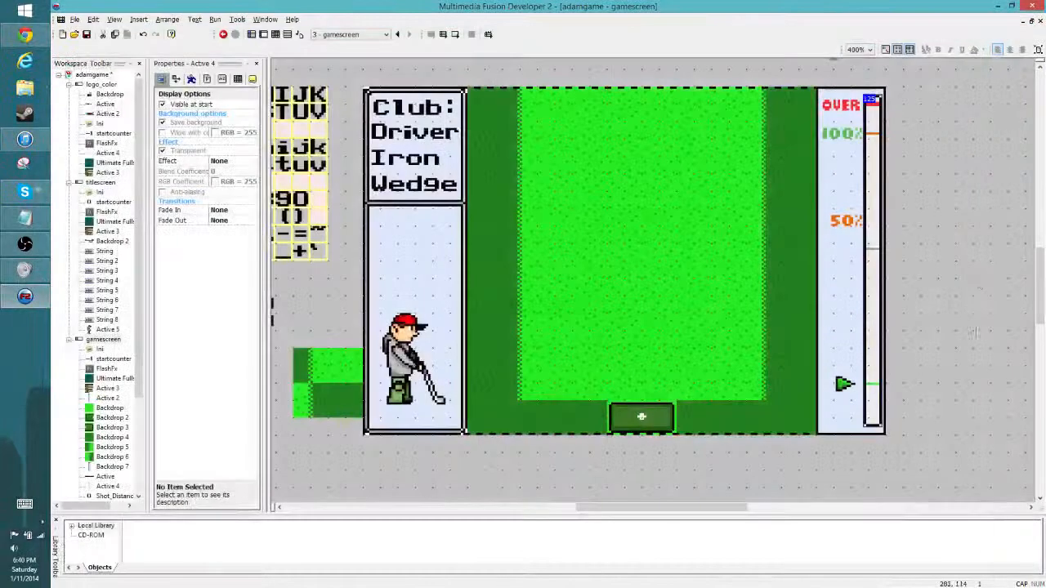
double_click(871, 238)
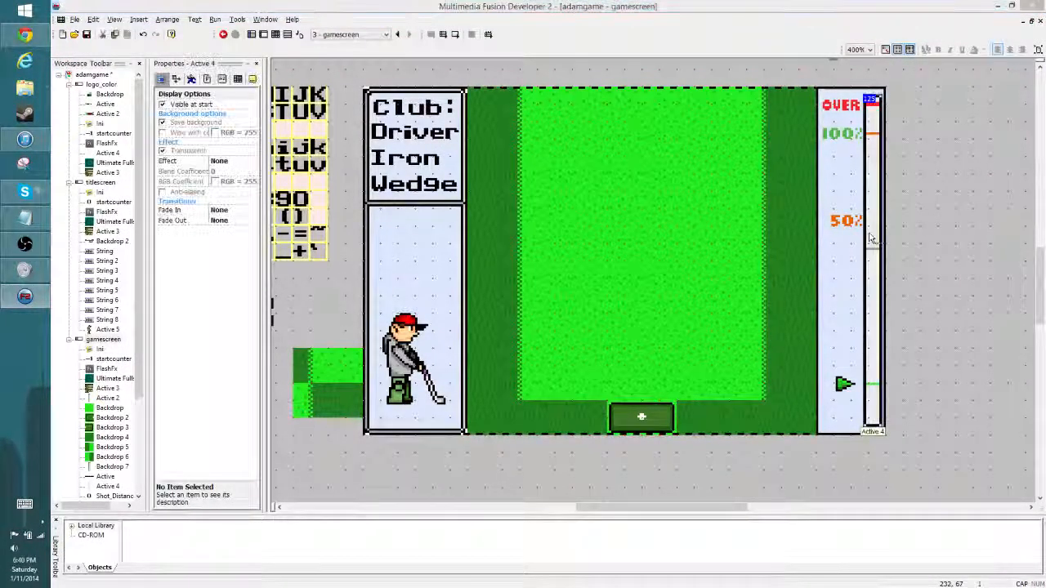
drag(987, 36, 986, 259)
click(1022, 563)
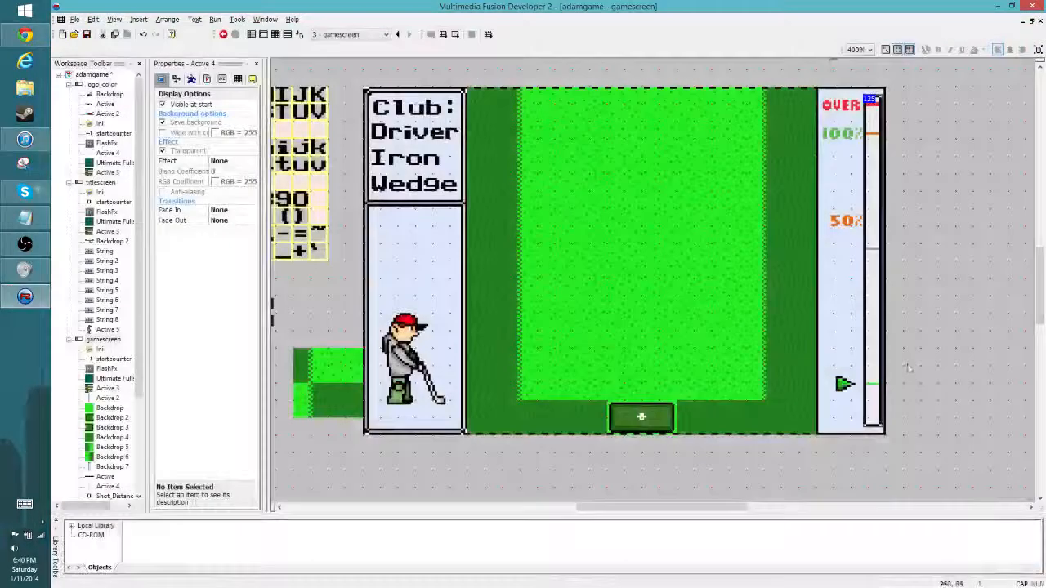
Step: Open the meter label graphic and move the orange 50% label straight down by about 10 pixels
double_click(828, 193)
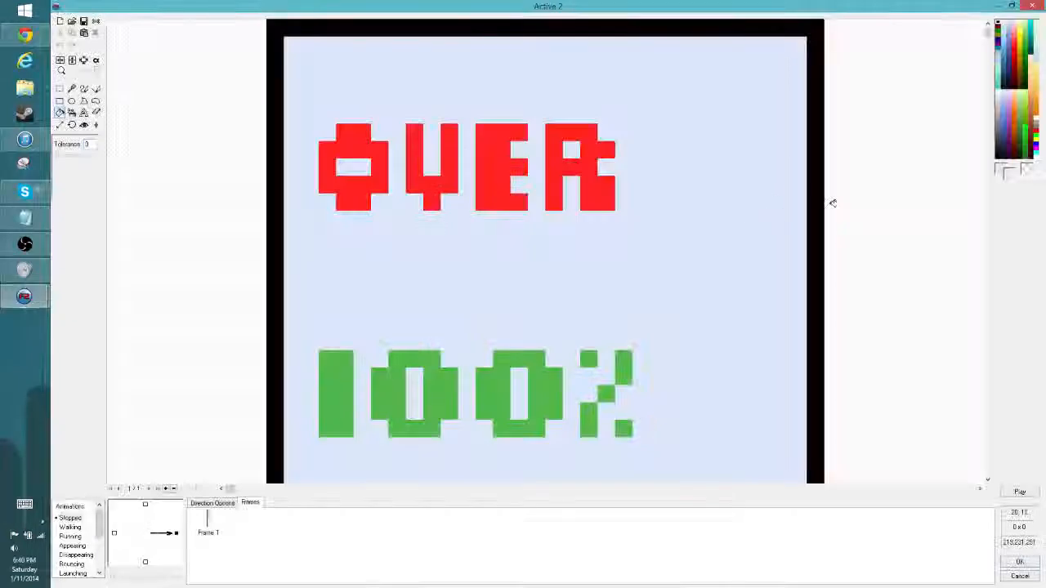
drag(987, 35, 987, 218)
click(60, 89)
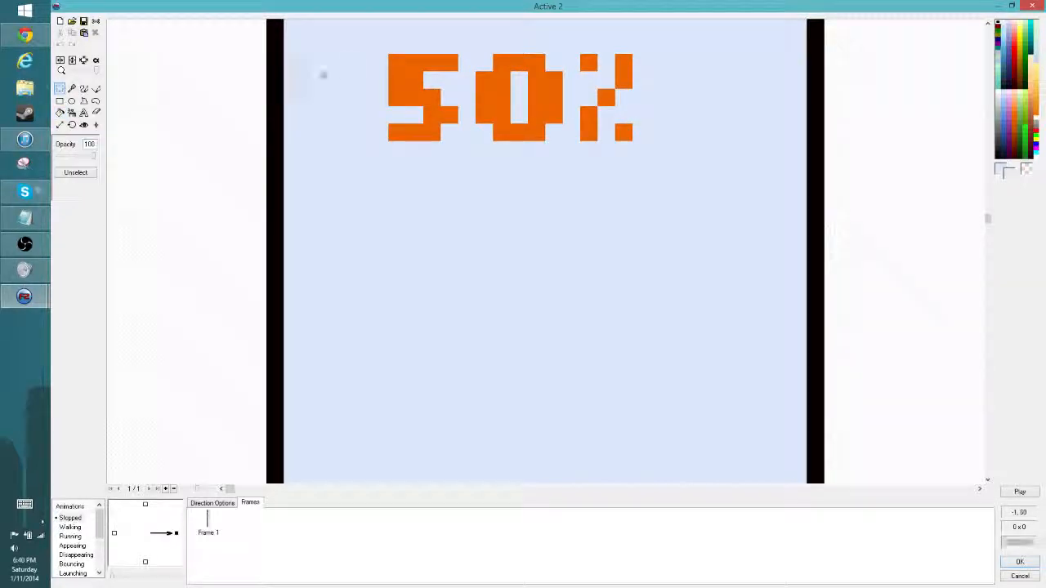
drag(389, 53, 635, 142)
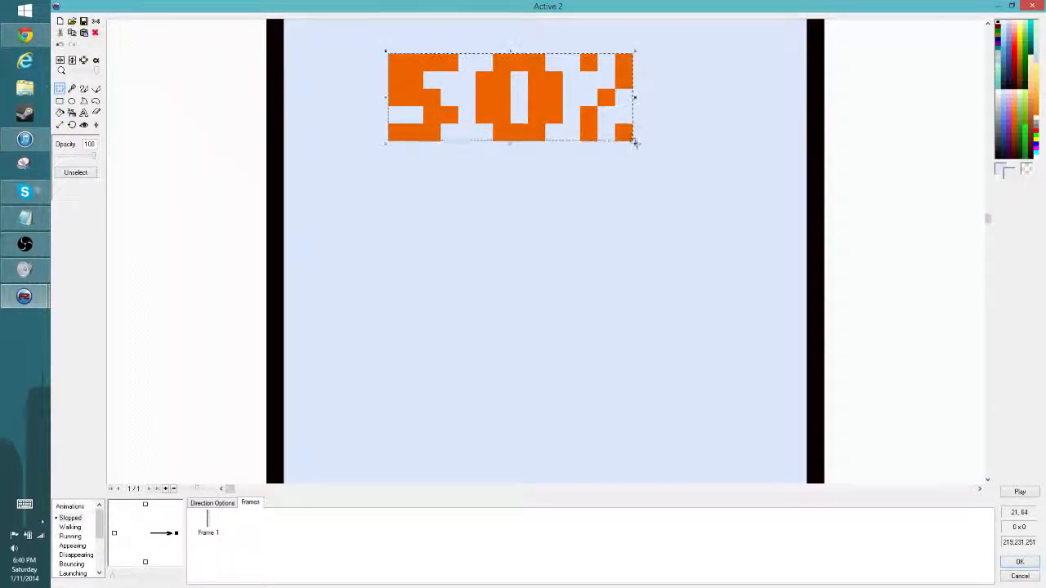
drag(518, 110, 522, 267)
Step: Fill the transparent gap above the 50% label with the light blue background colour and save the graphic
click(60, 112)
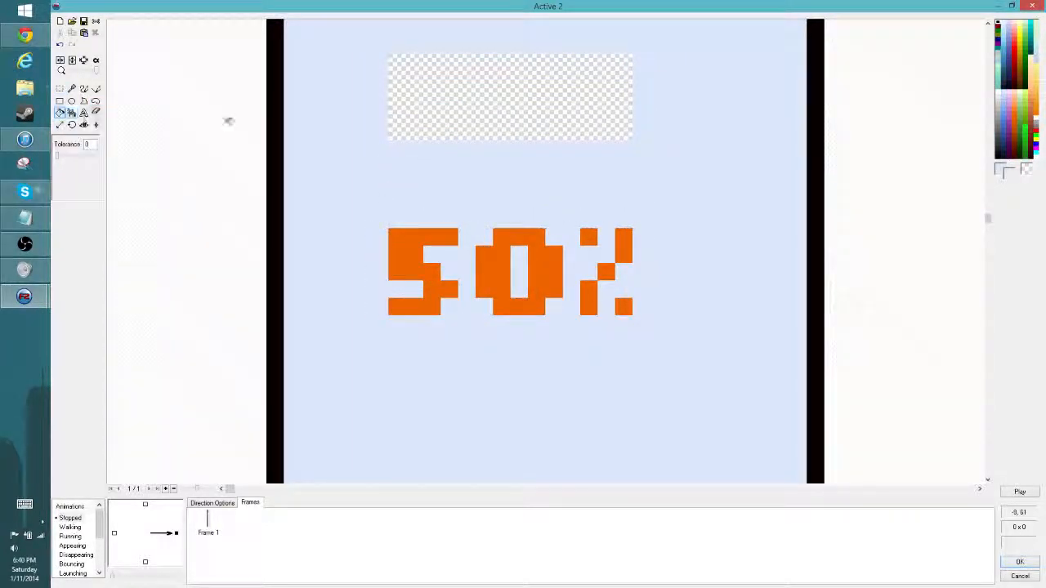
click(371, 136)
click(490, 103)
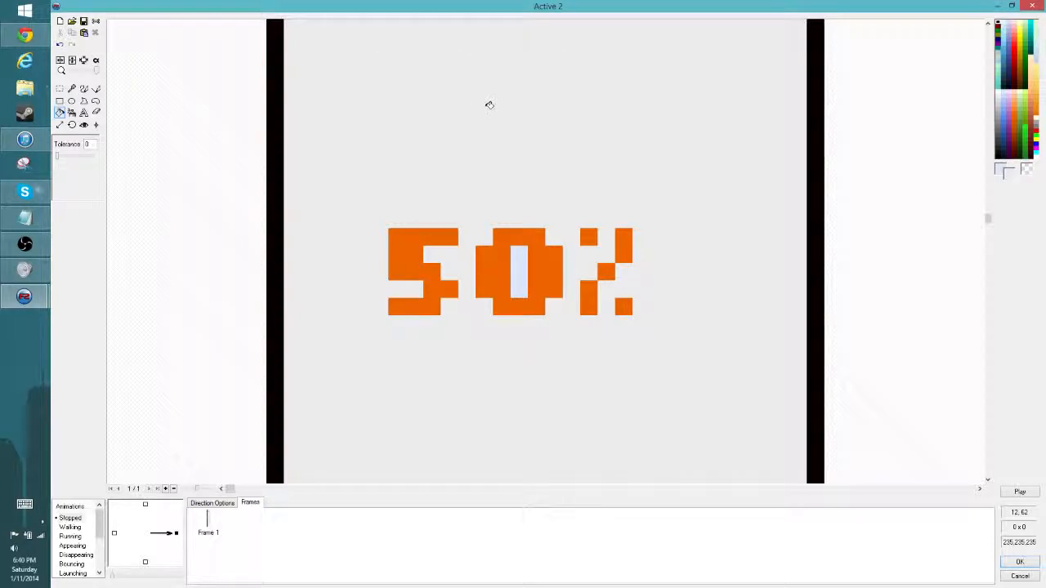
key(ctrl+z)
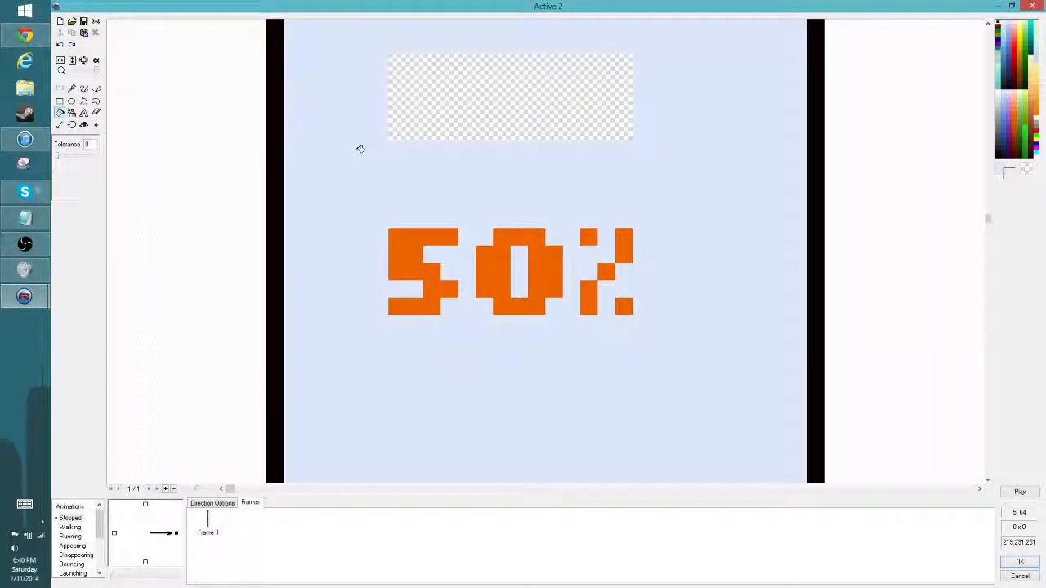
click(459, 117)
click(1020, 563)
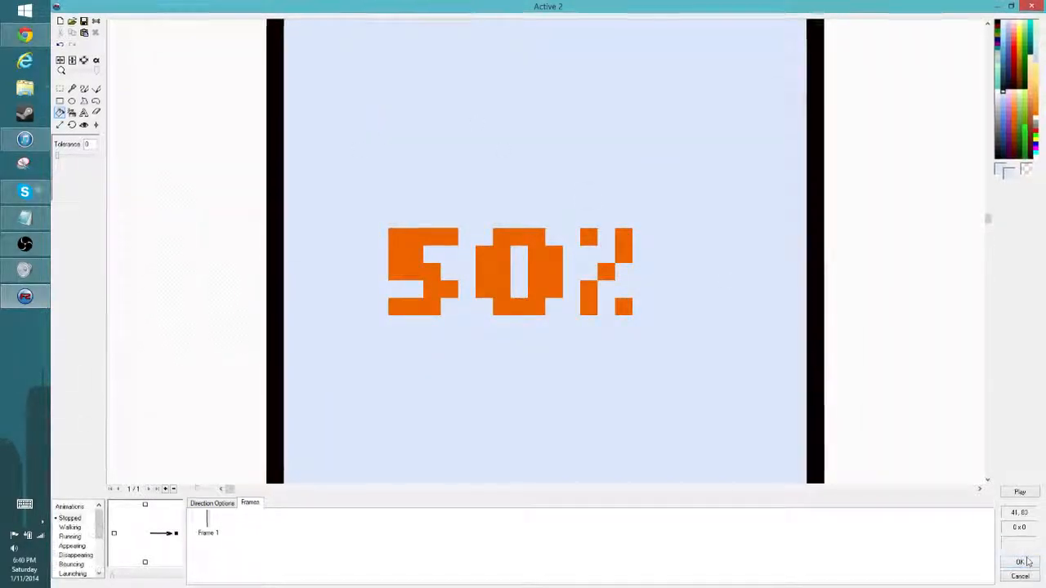
Step: Reopen the meter label graphic and move the orange 50% label straight down by another 3 pixels or so
double_click(844, 236)
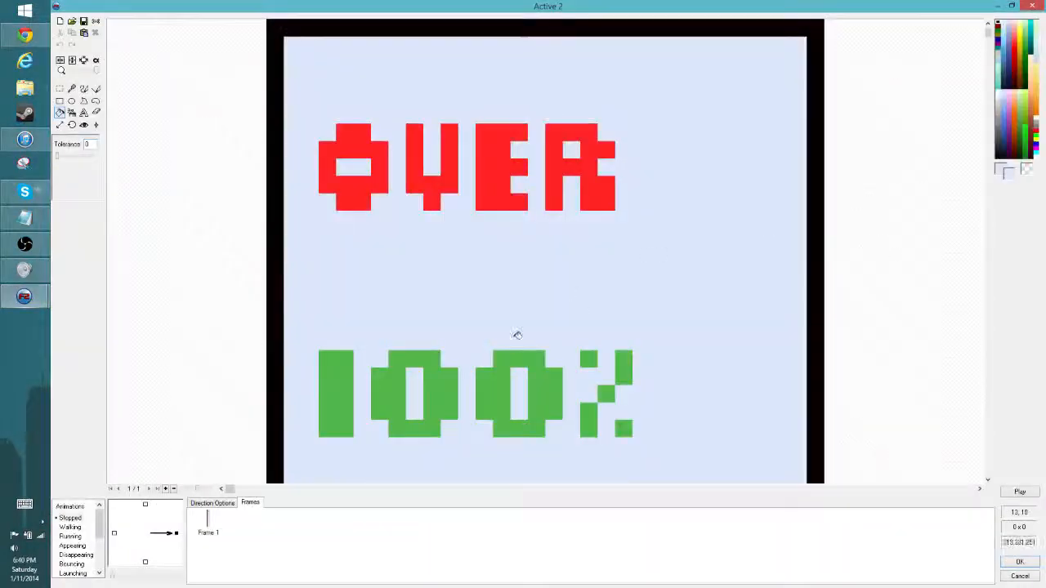
drag(989, 35, 987, 249)
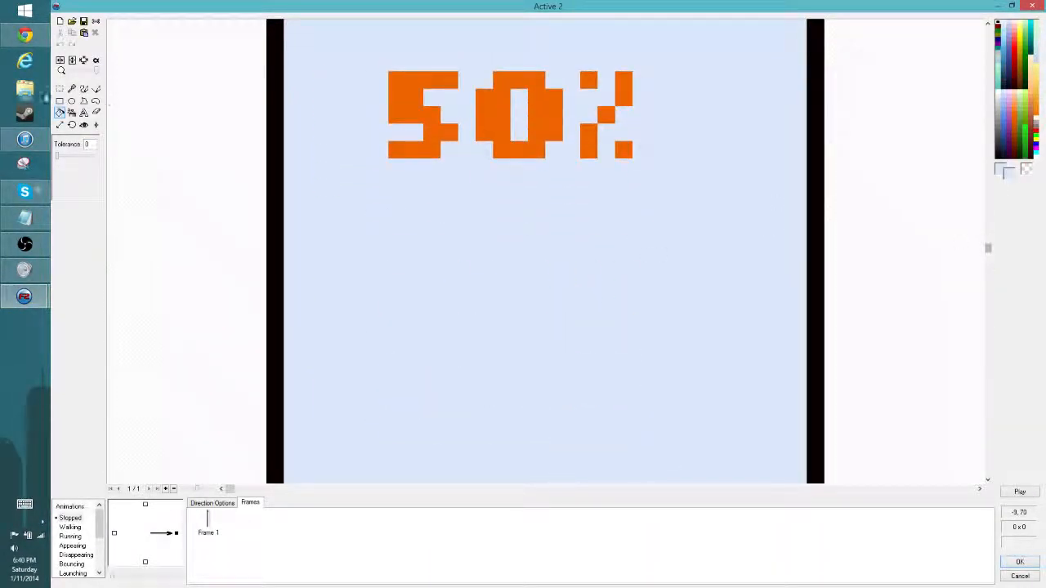
click(59, 88)
drag(354, 54, 674, 198)
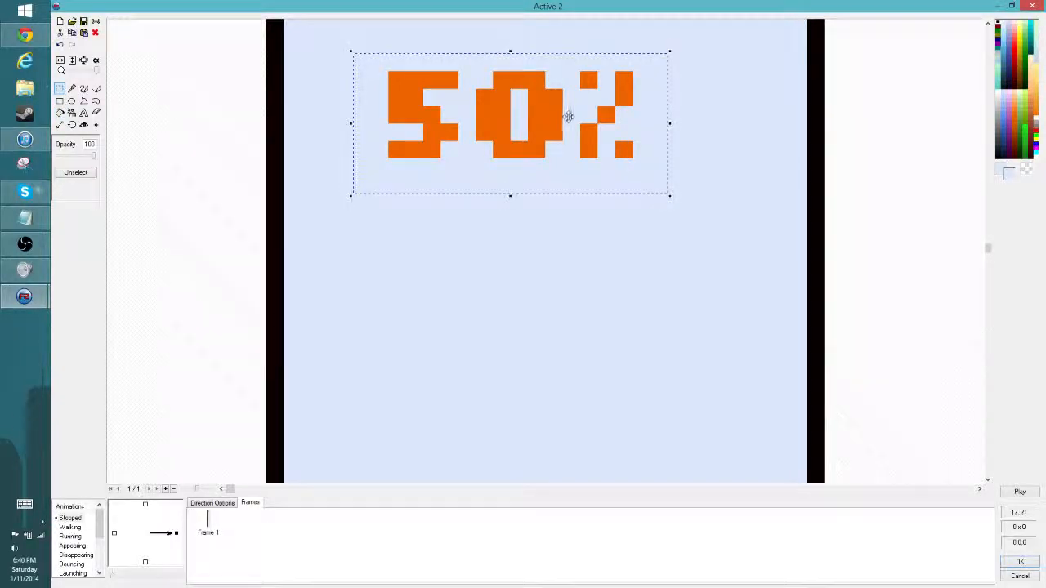
drag(568, 117, 567, 166)
click(724, 45)
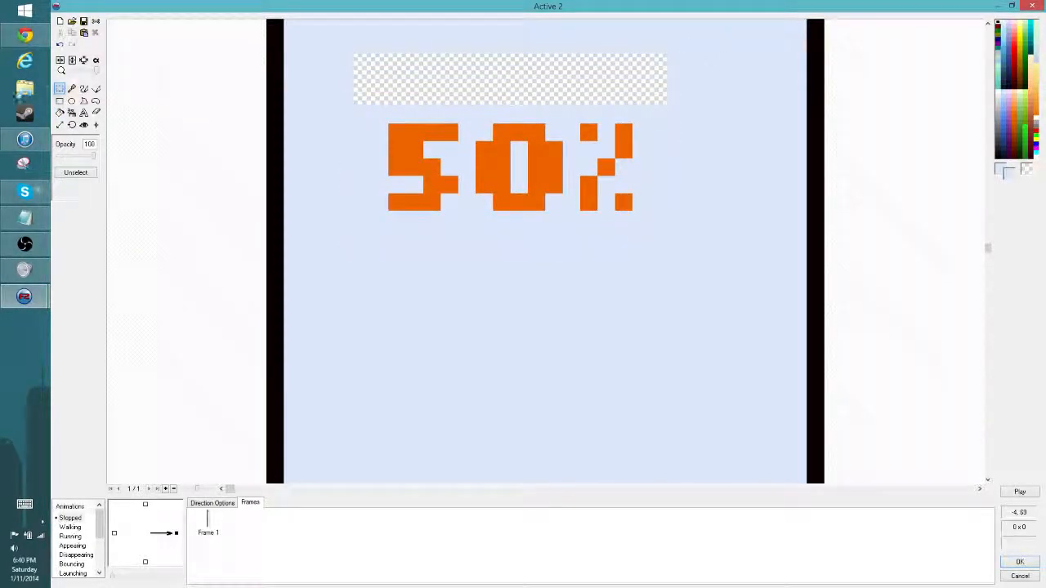
Step: Fill the transparent strip above the shifted 50% label with the light blue background colour and save the graphic
click(60, 112)
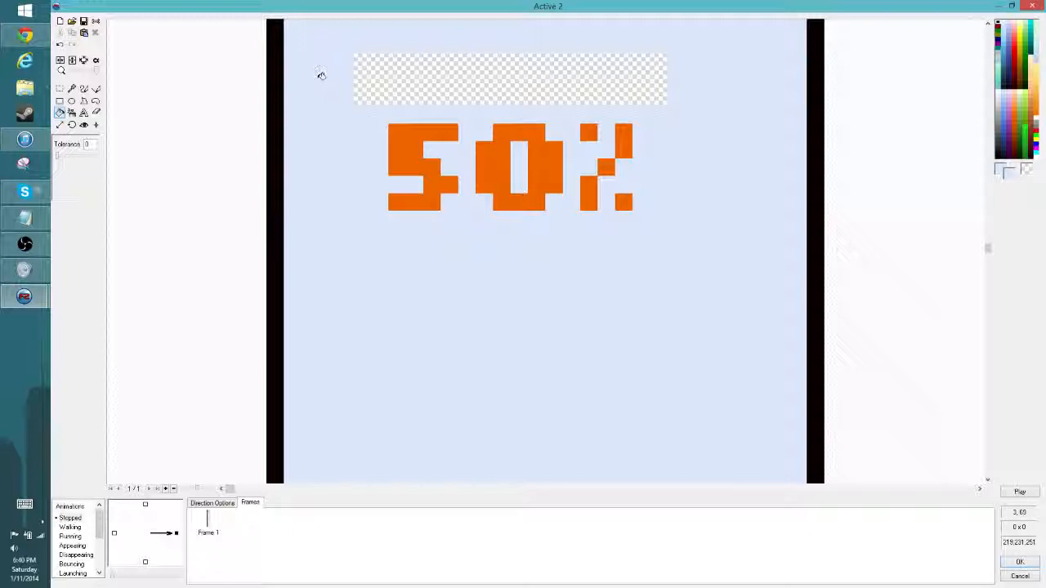
click(445, 72)
click(1020, 562)
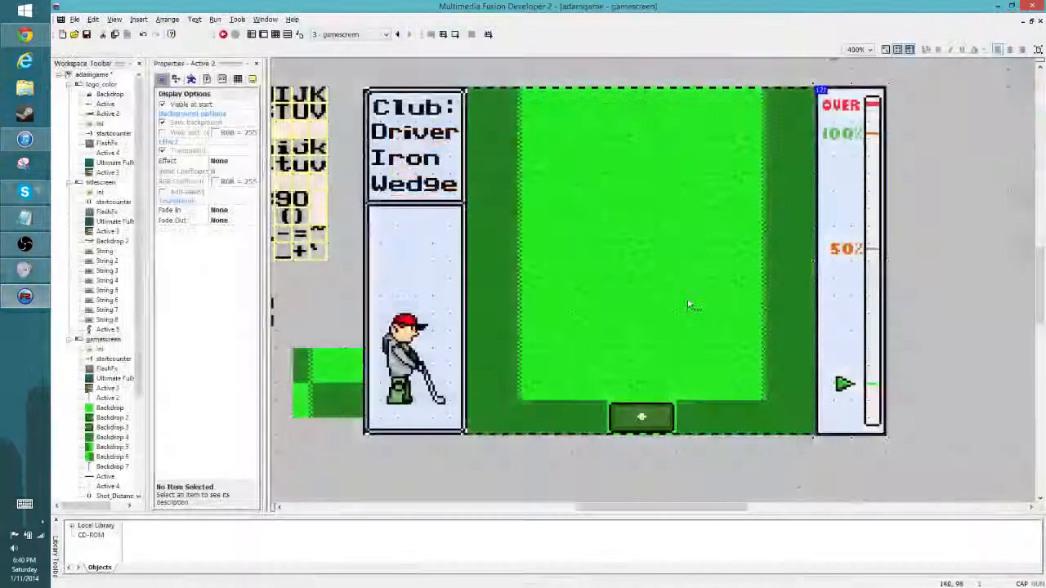
click(954, 266)
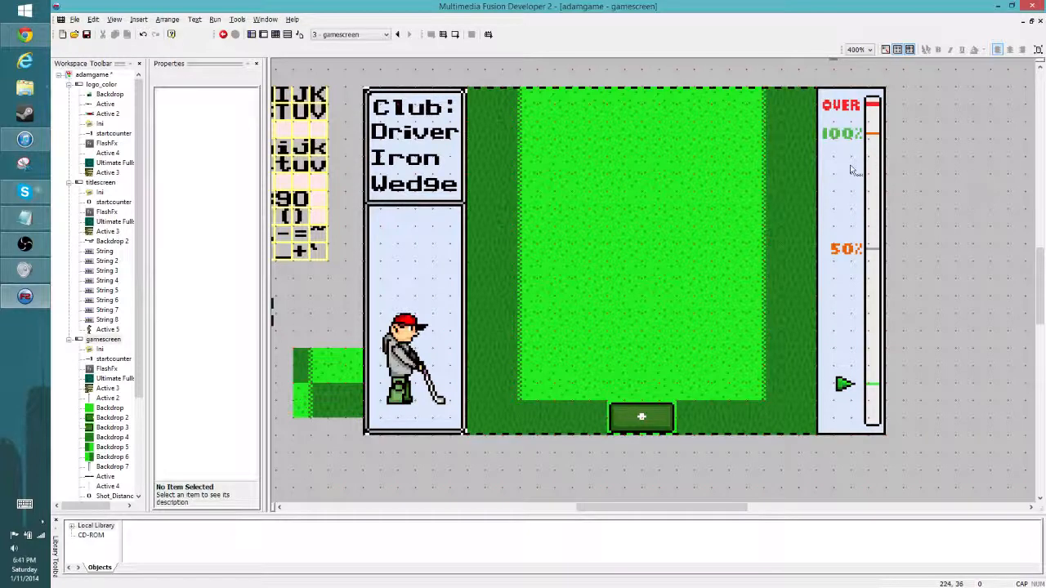
click(844, 95)
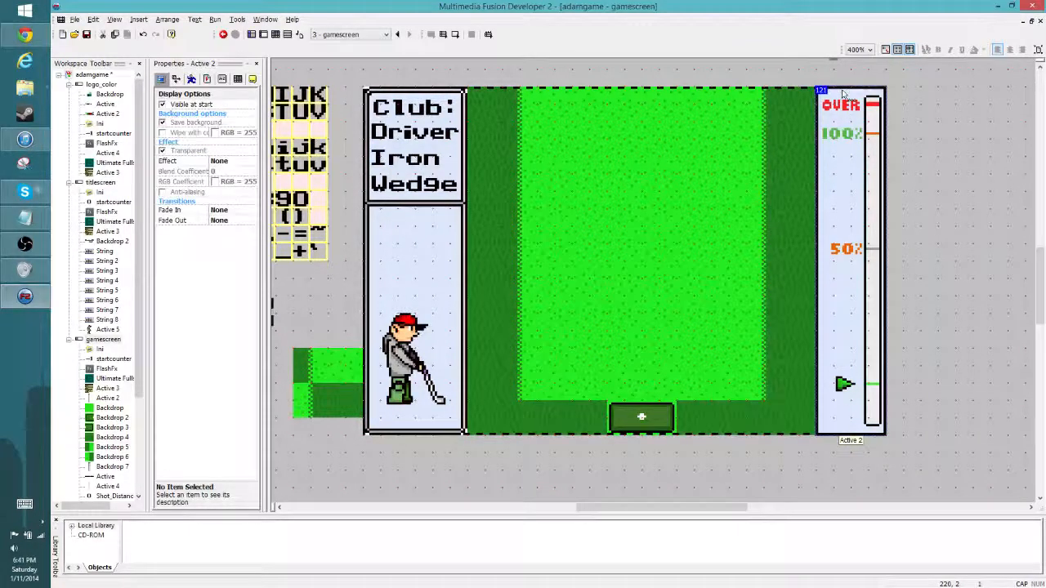
double_click(845, 95)
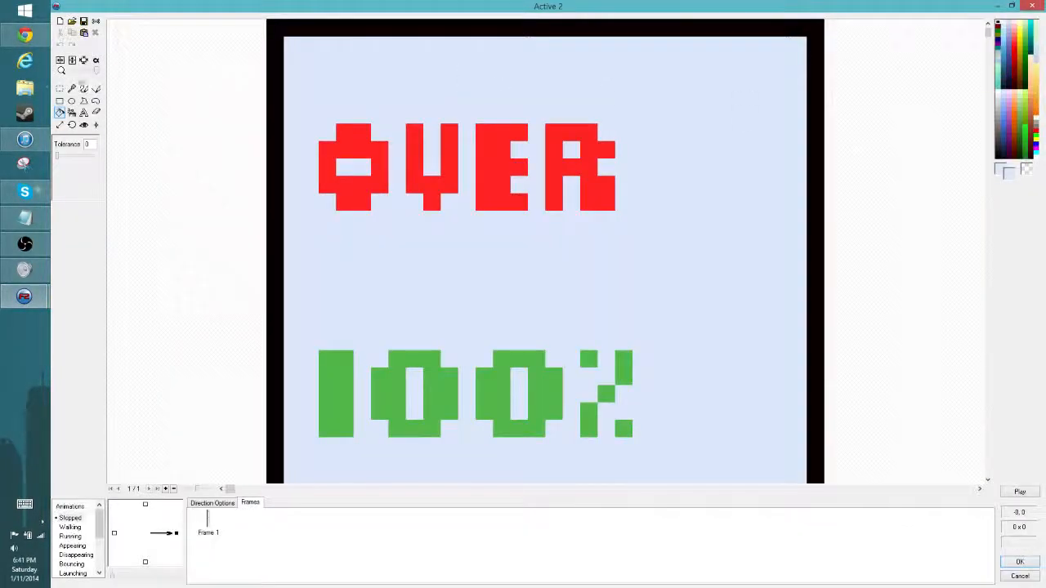
click(1018, 562)
Step: Try nudging the power meter tube slightly to the left on the game screen
click(871, 186)
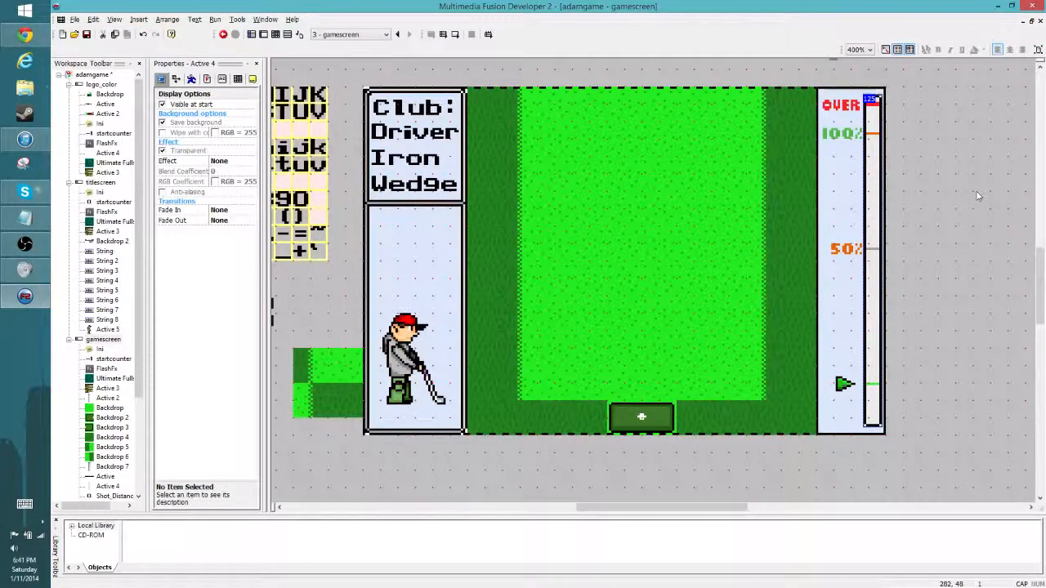
key(Left)
key(Left)
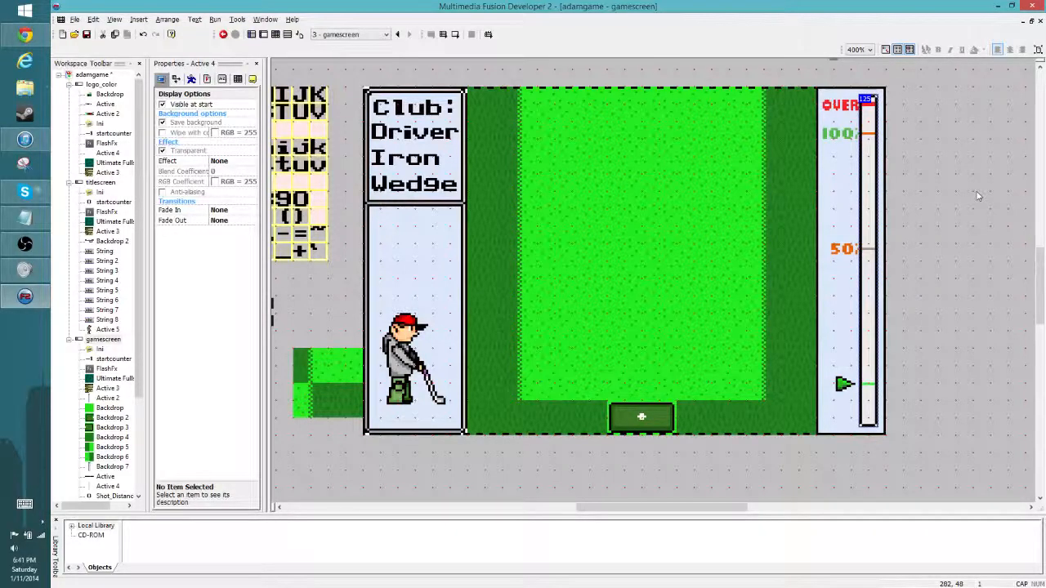
double_click(840, 156)
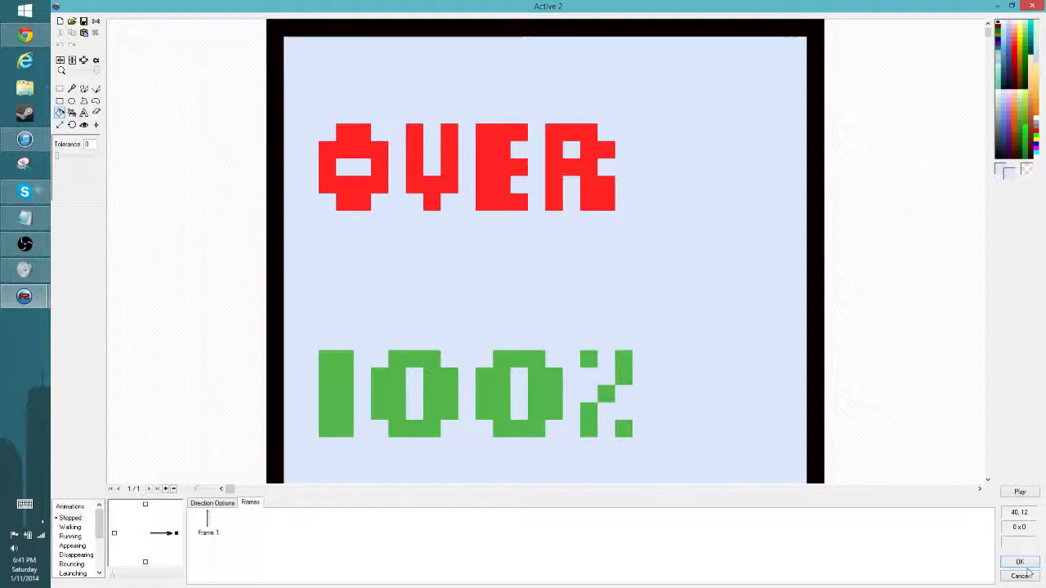
click(1029, 575)
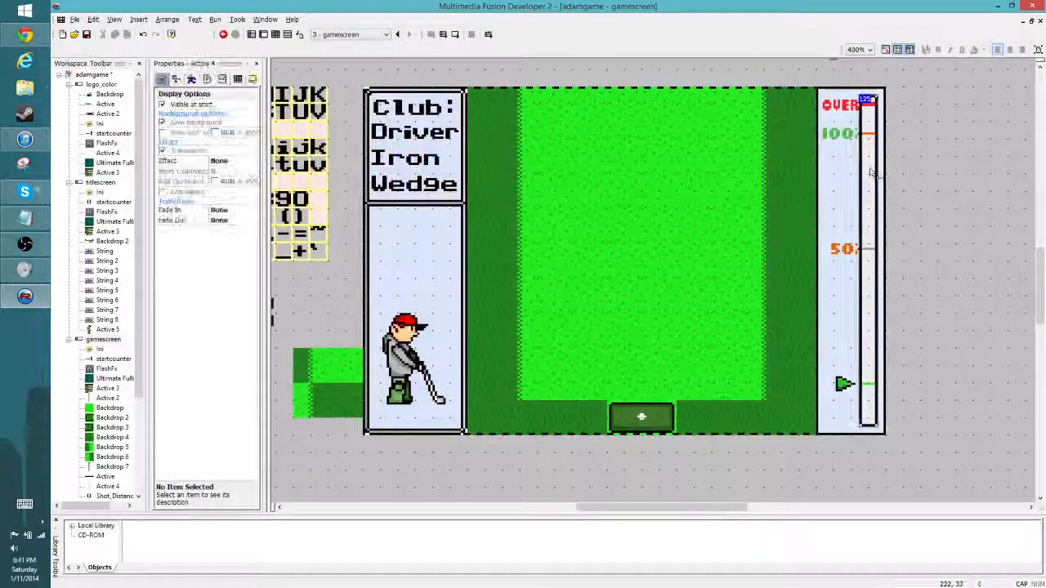
click(978, 182)
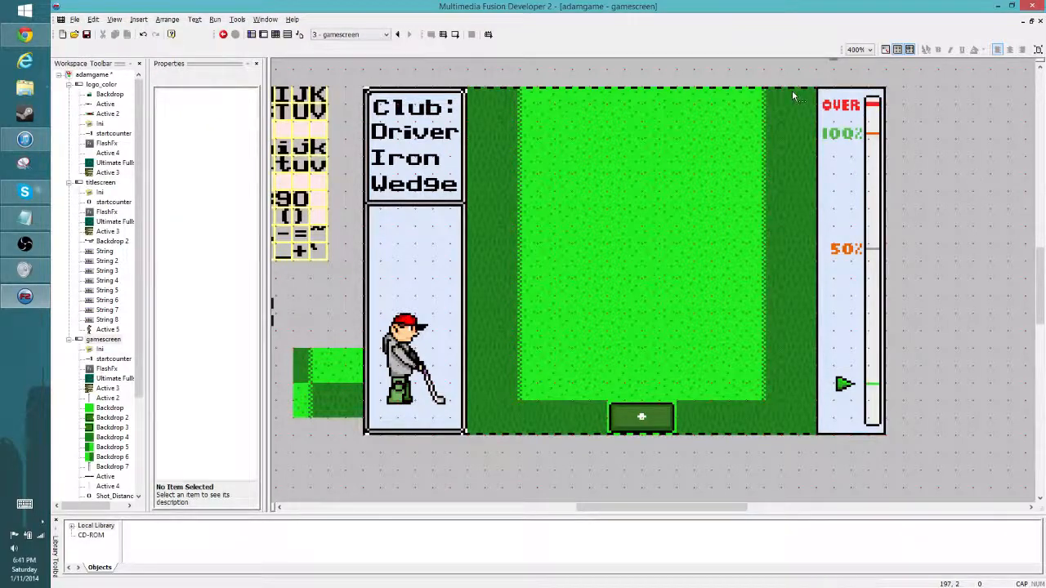
Step: Open the meter label graphic and notch the border's upper-left corner with a light blue corner pixel and a black pixel diagonally inside it
double_click(855, 101)
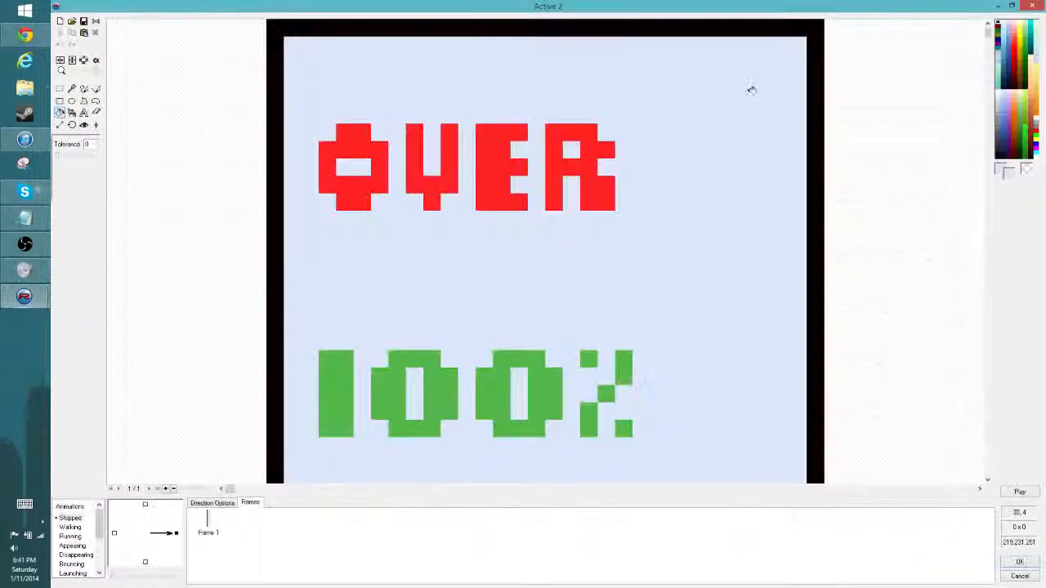
click(275, 35)
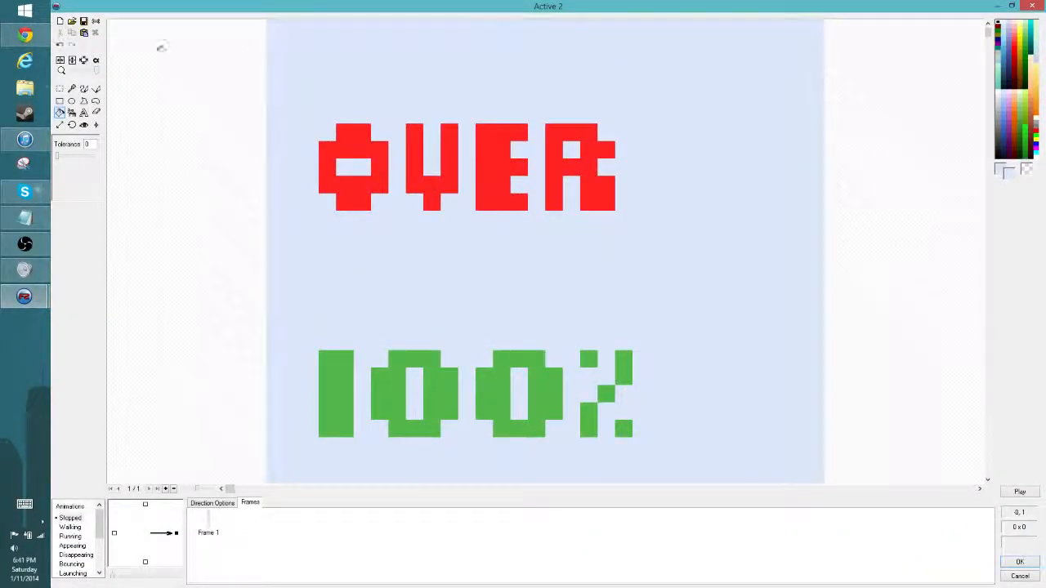
key(ctrl+z)
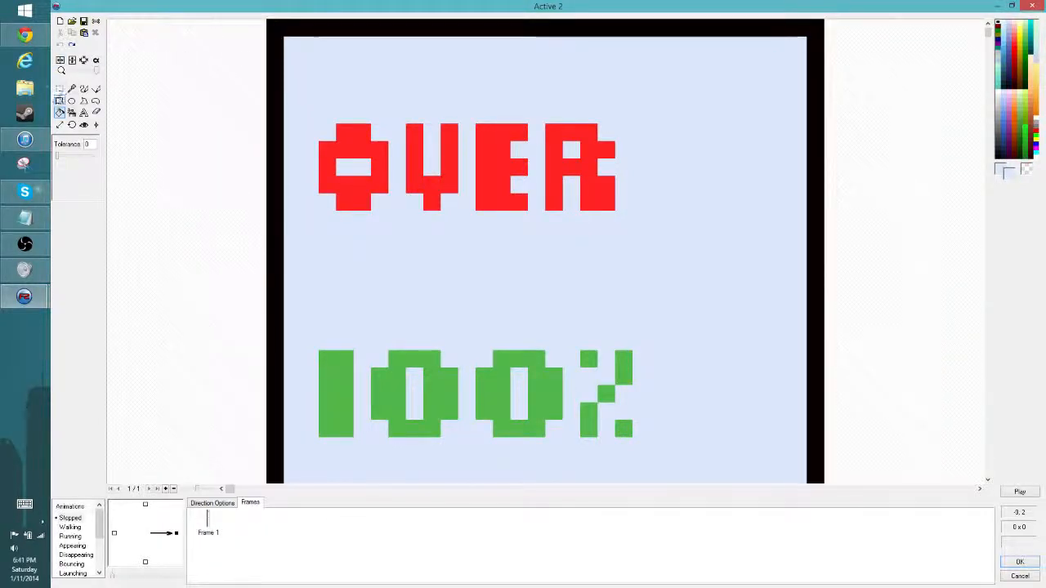
click(84, 88)
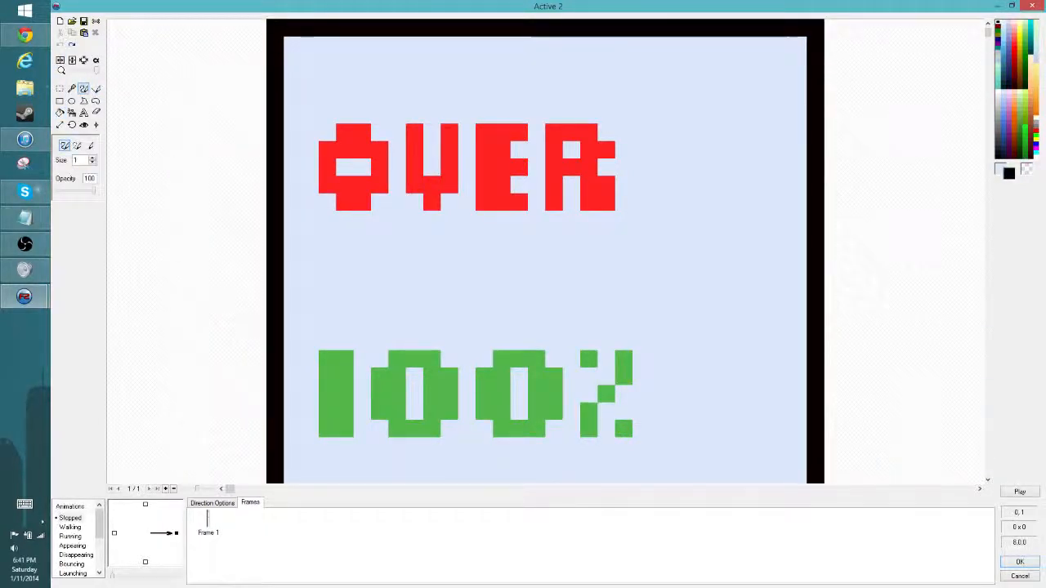
click(292, 45)
right_click(274, 27)
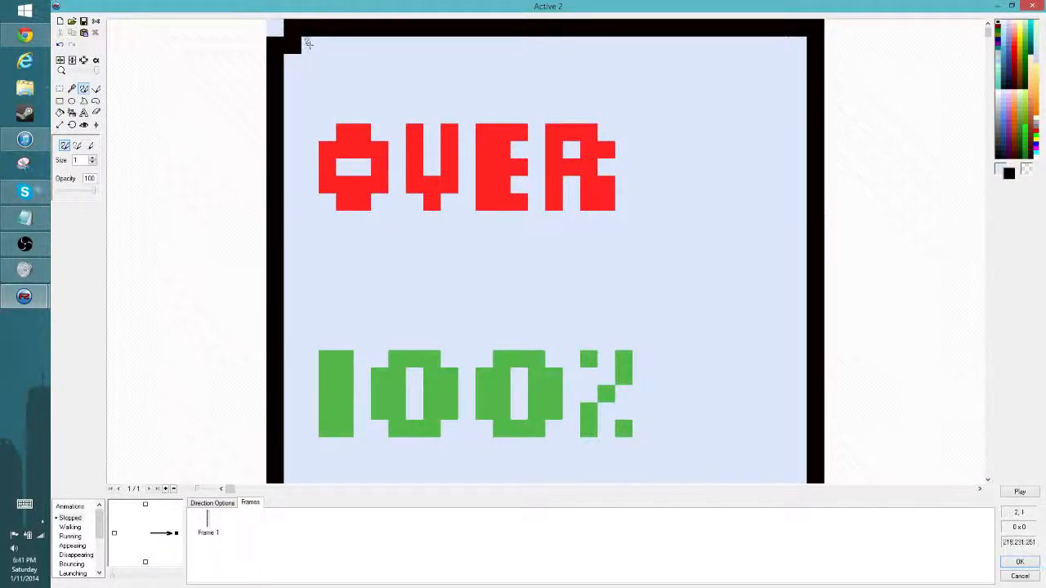
Step: Thicken the top border and upper right side inward by one black pixel and colour the upper-right corner pixel light blue
click(95, 88)
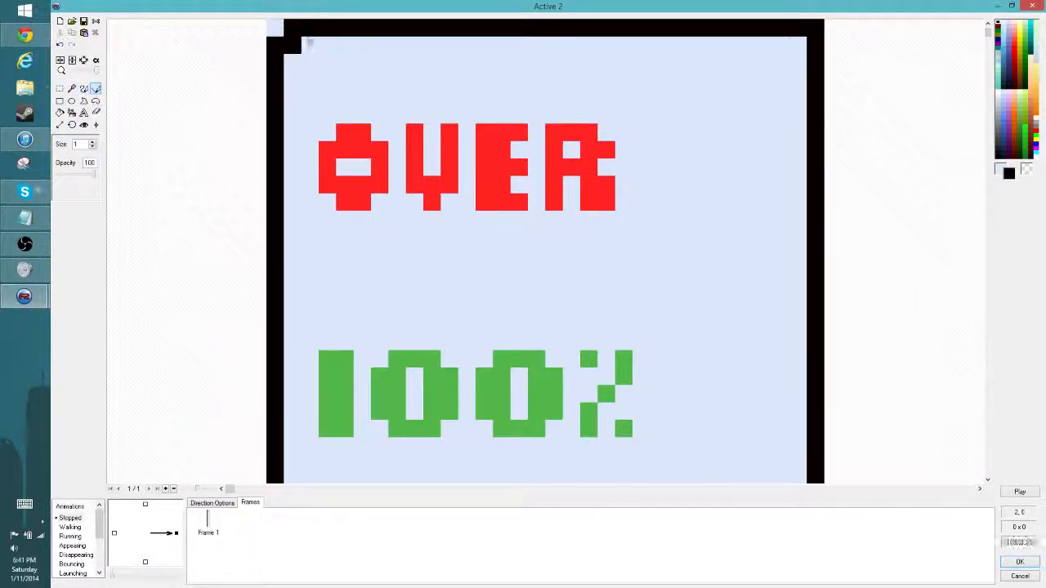
mouse_move(309, 41)
mouse_down()
mouse_move(797, 45)
mouse_move(798, 343)
mouse_up()
right_click(822, 30)
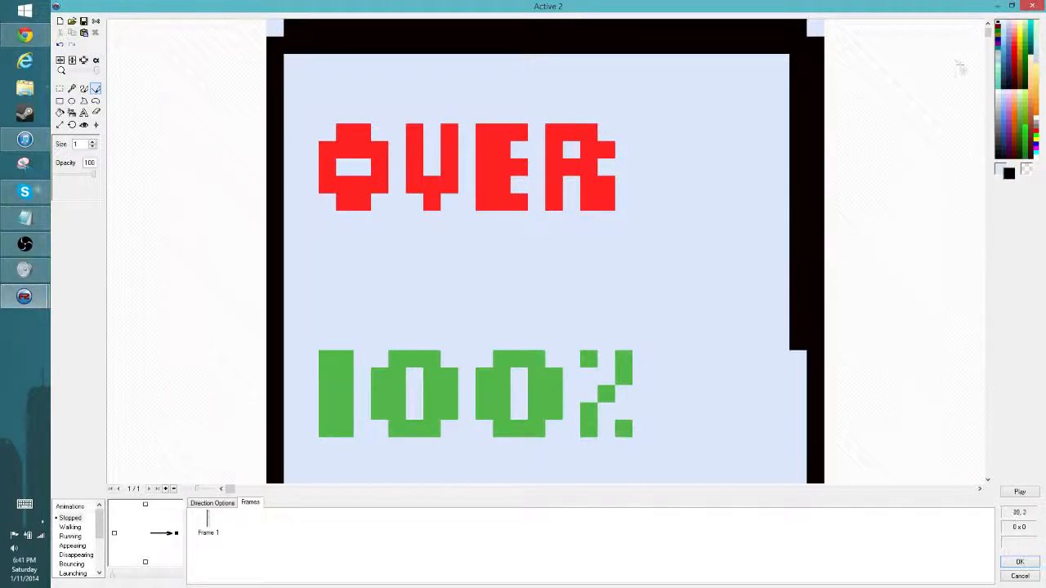
Step: Continue the one-pixel black inner line down the right side, along the bottom and up the left side, and save the graphic
drag(989, 34, 988, 47)
click(798, 289)
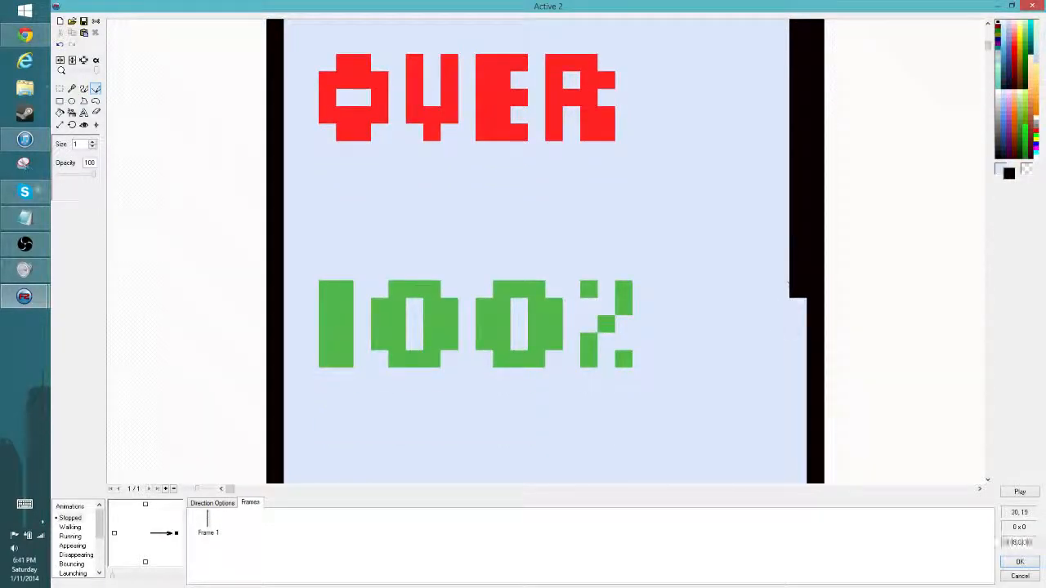
drag(789, 309, 788, 495)
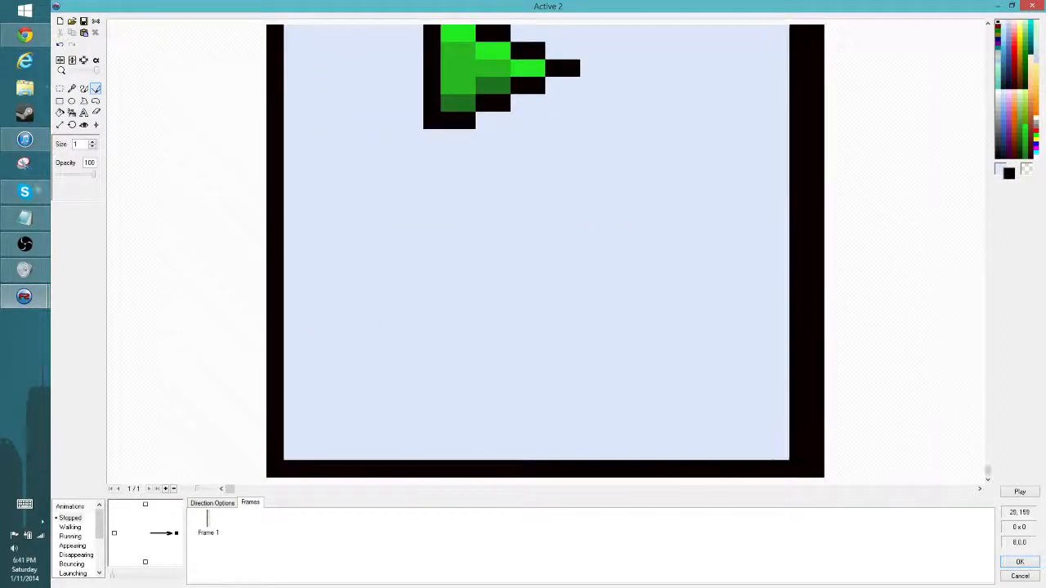
mouse_move(777, 450)
mouse_down()
mouse_move(265, 446)
mouse_move(292, 269)
mouse_move(292, 33)
mouse_up()
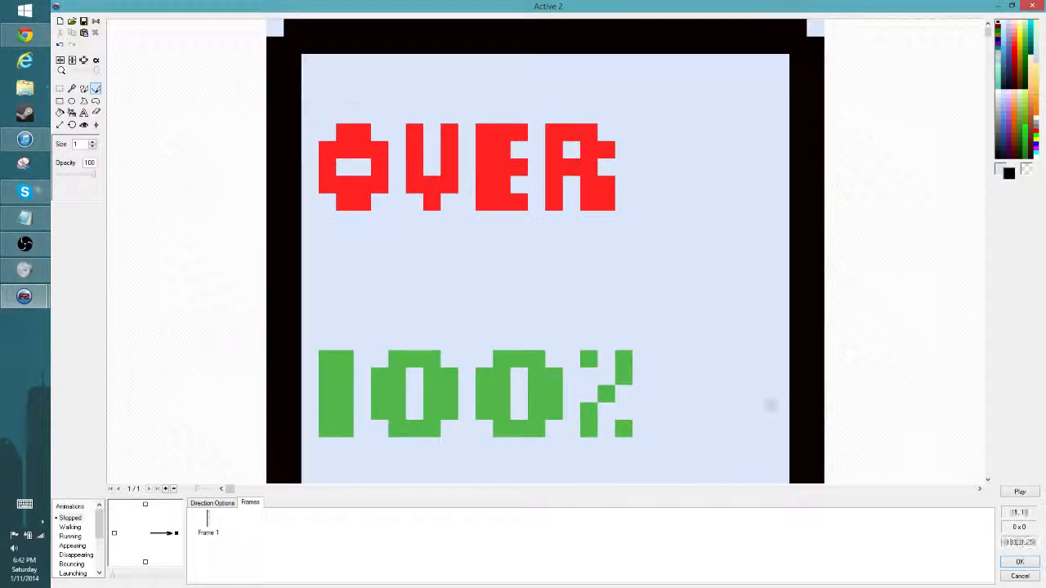
click(1019, 563)
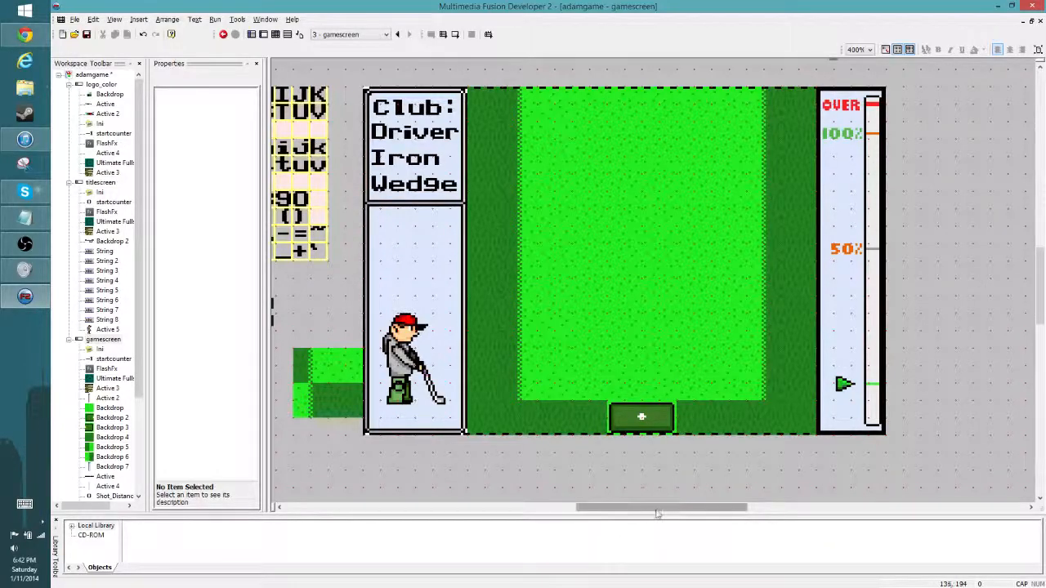
Step: Insert a new Active object in the empty area just below the playing field
drag(657, 513, 634, 513)
right_click(584, 472)
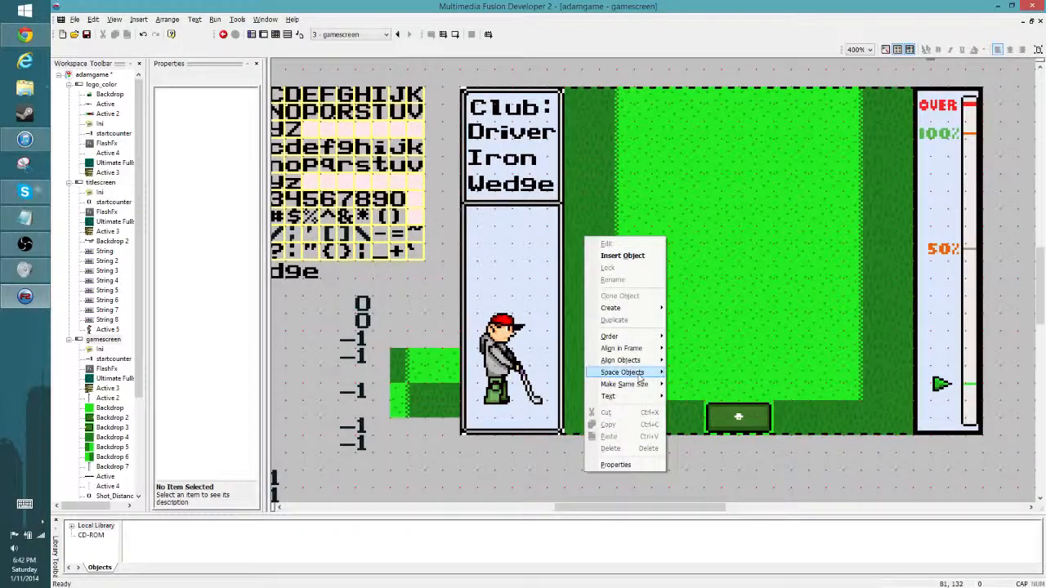
click(629, 256)
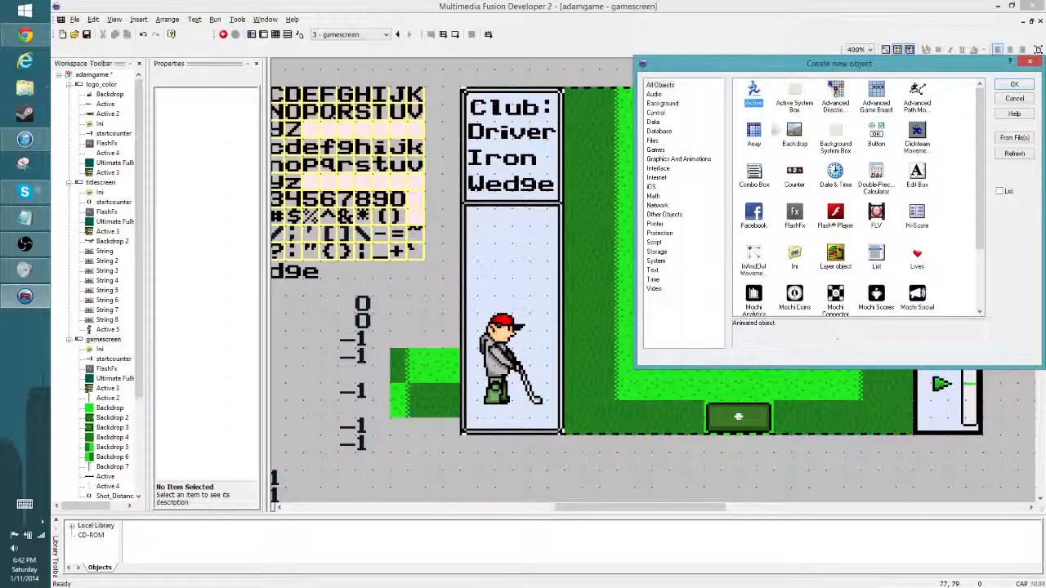
click(1023, 85)
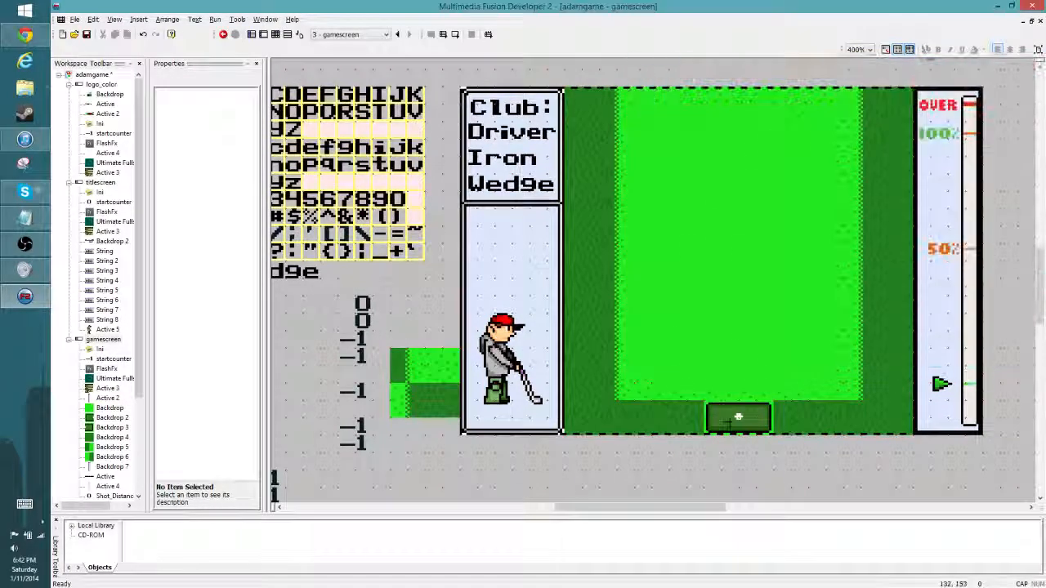
click(605, 474)
drag(1040, 281, 1040, 293)
click(688, 396)
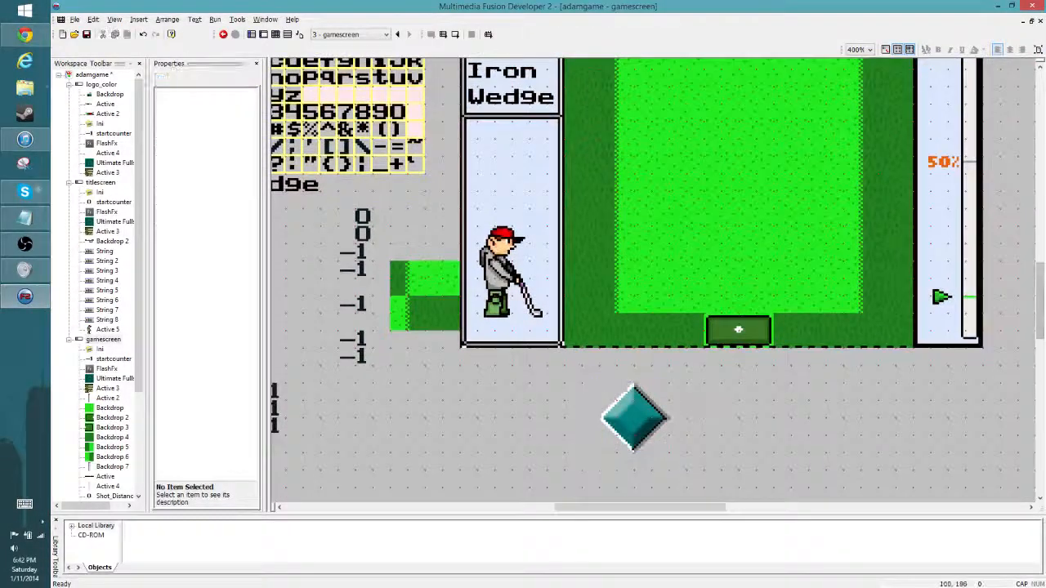
Step: Open the new Active object's graphic and erase the whole default teal diamond
double_click(622, 434)
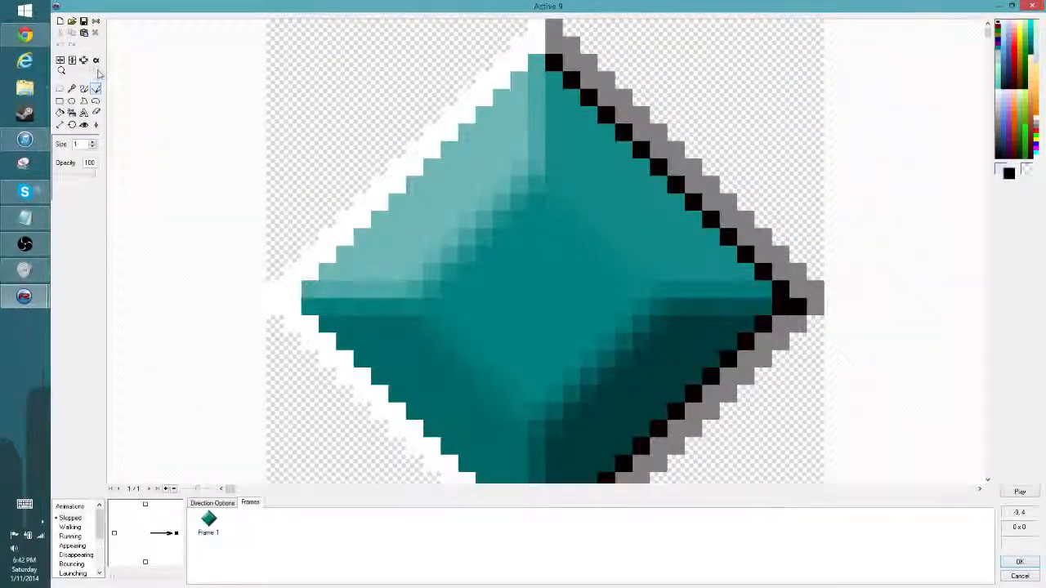
drag(95, 71, 88, 71)
click(59, 89)
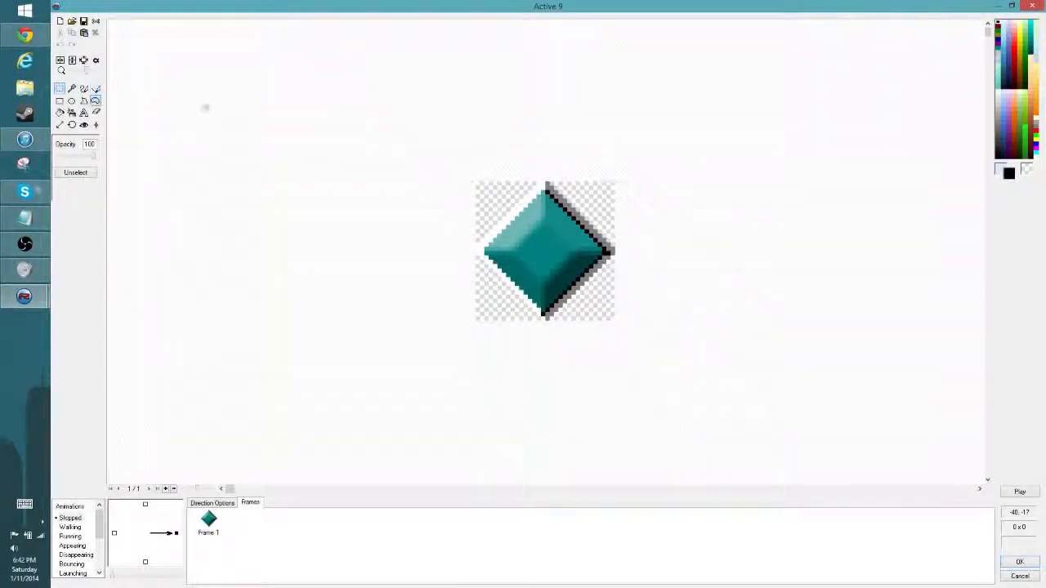
key(ctrl+a)
key(Delete)
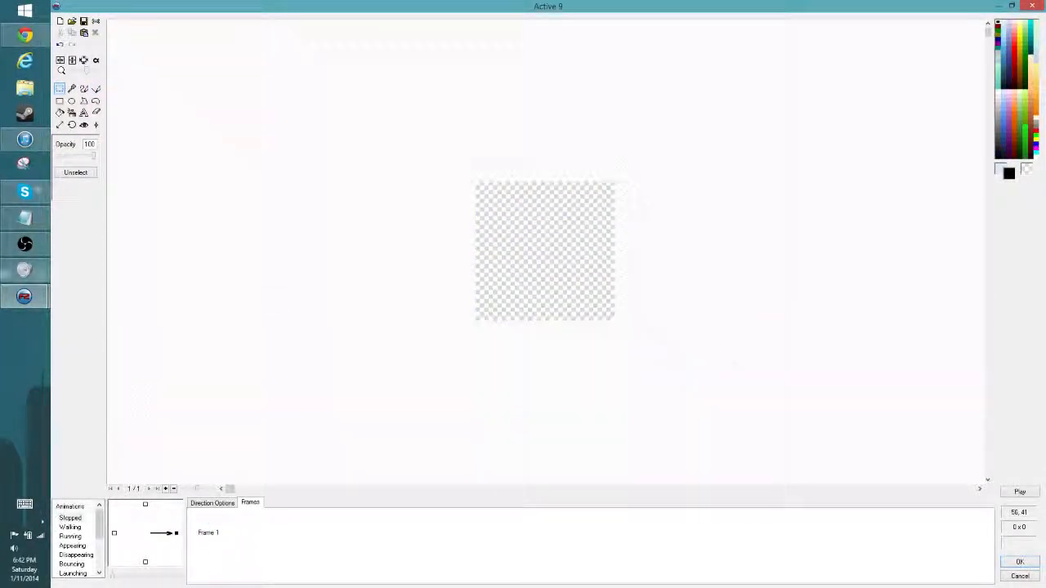
Step: Resize the empty canvas to 12 by 12 pixels
click(60, 124)
double_click(78, 143)
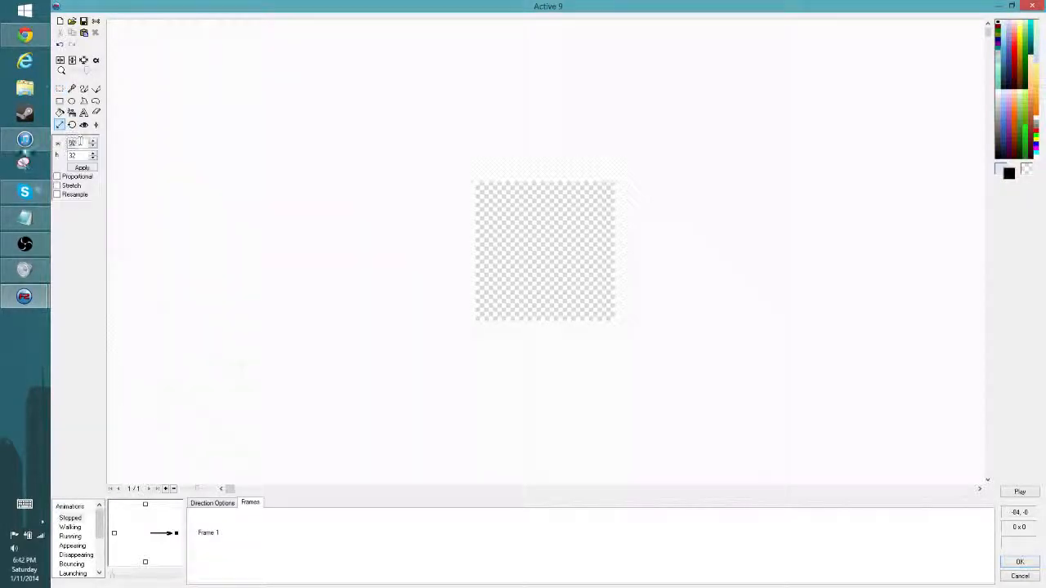
text(12)
double_click(75, 155)
text(12)
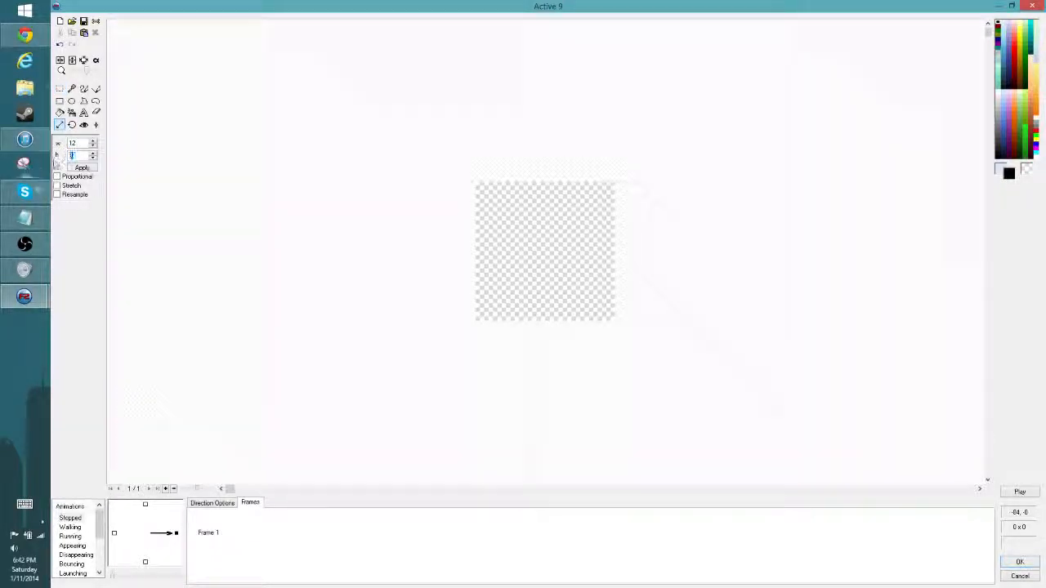
click(82, 168)
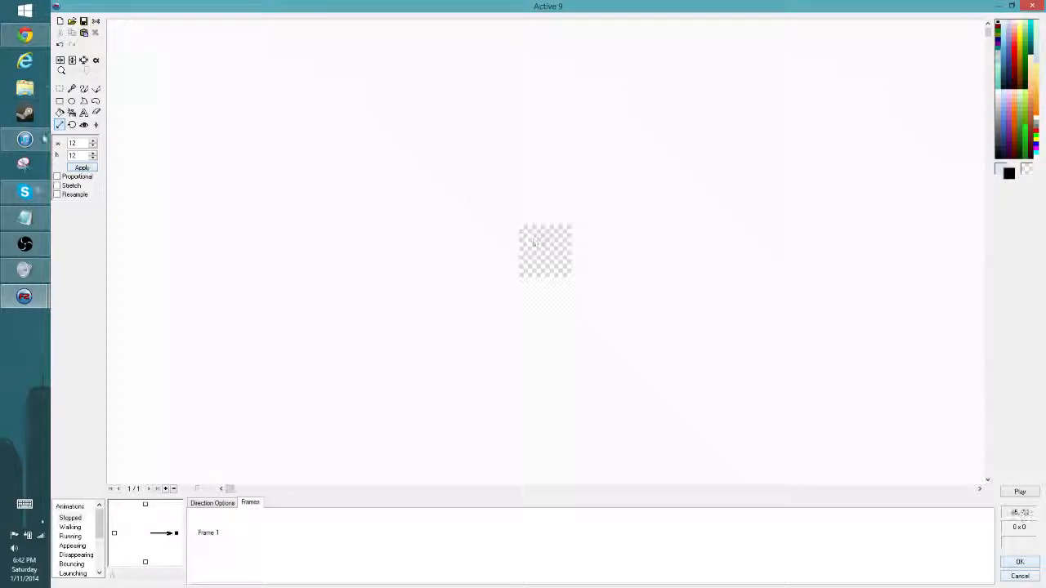
Step: Fill the whole 12 by 12 canvas with solid black and save the graphic
click(59, 112)
click(559, 234)
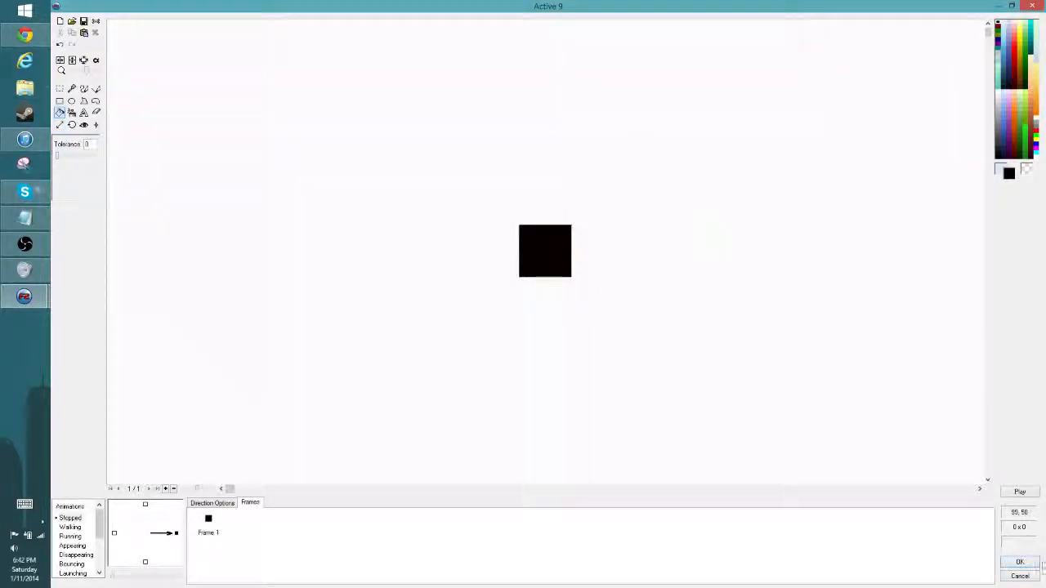
click(1028, 564)
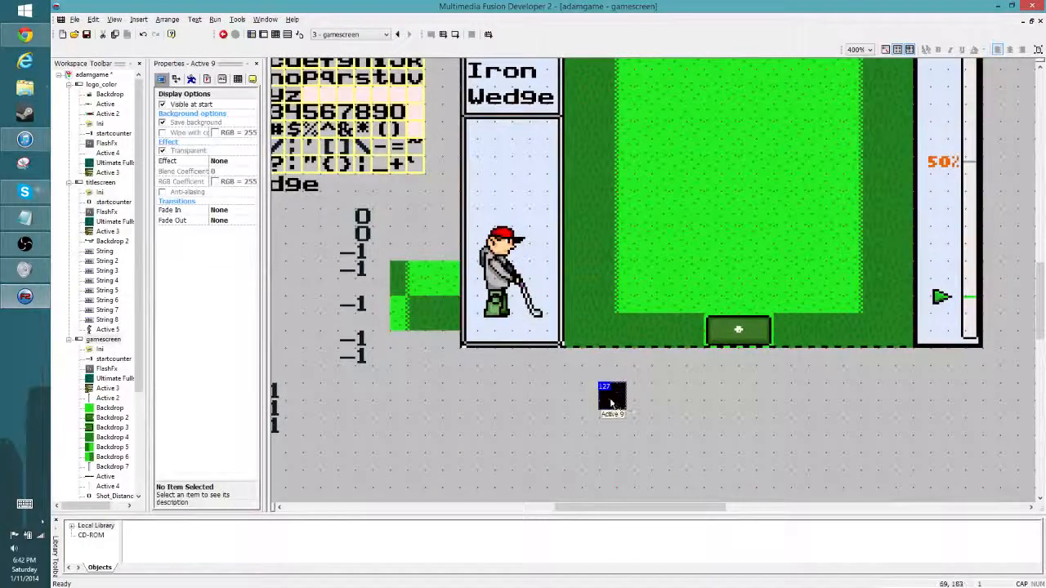
Step: Move the black square beneath the tee box and fill its graphic with the transparent colour
drag(611, 397, 698, 398)
double_click(698, 398)
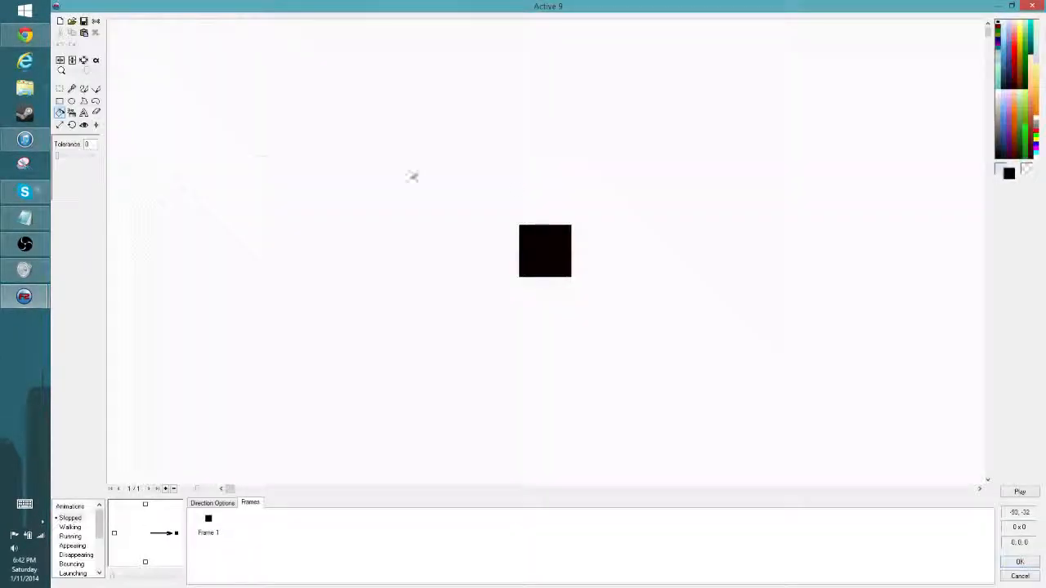
right_click(556, 253)
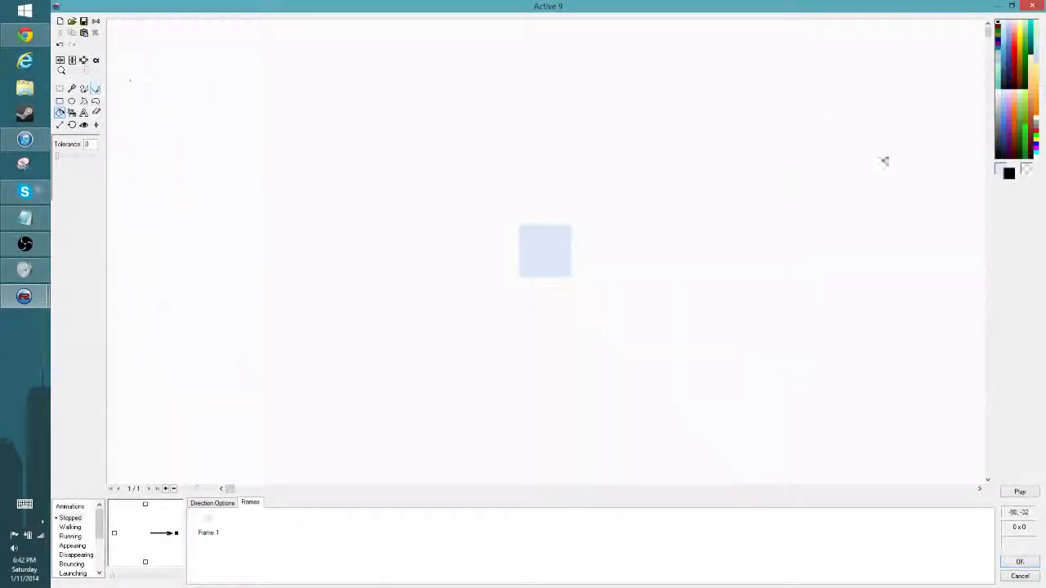
click(537, 254)
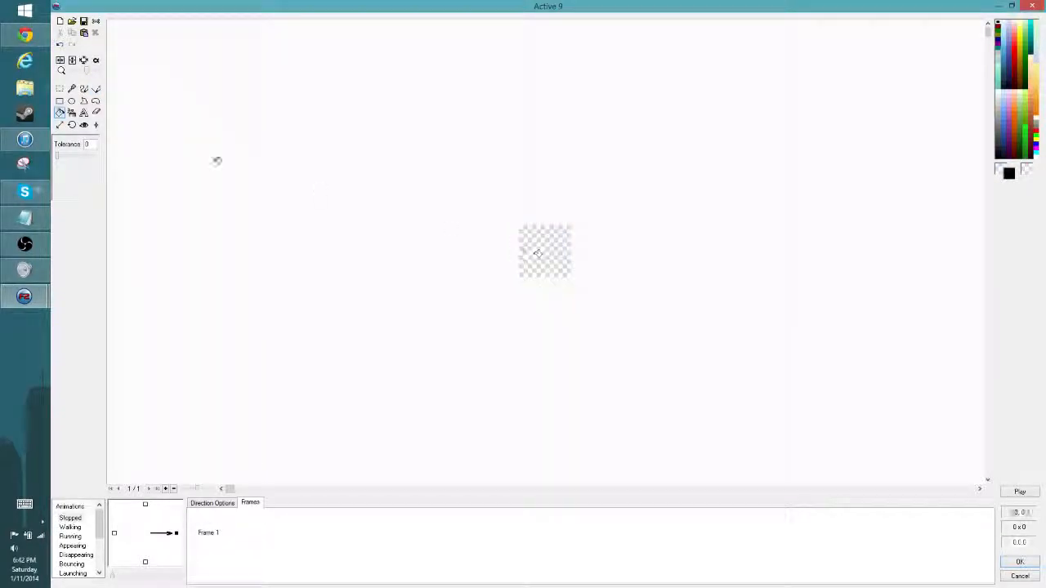
Step: Draw a one-pixel black circle outline about 7 pixels wide near the centre of the canvas
click(83, 88)
click(71, 100)
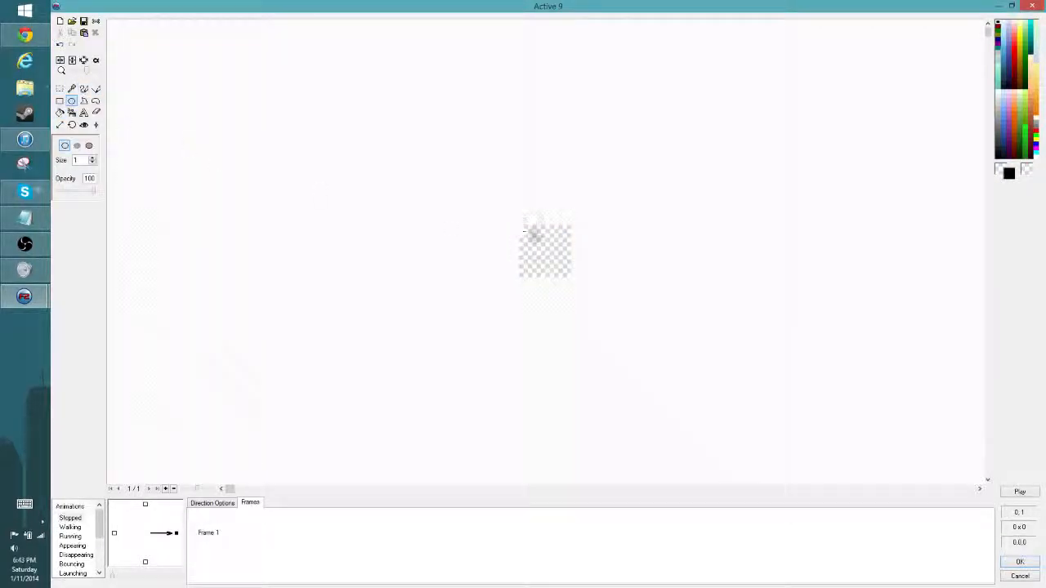
drag(528, 232, 559, 267)
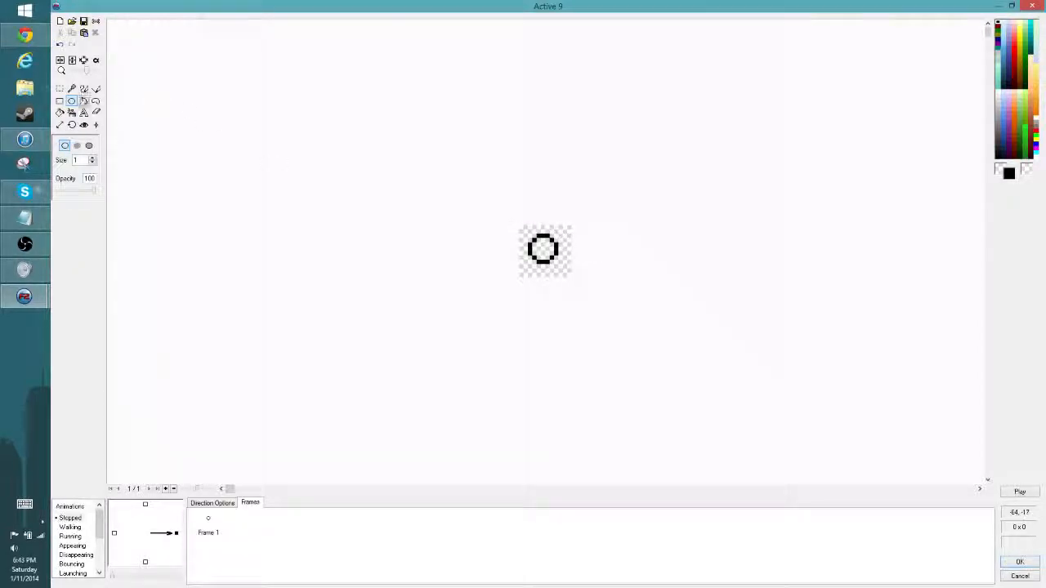
Step: Fill the inside of the black circle with bright red
click(59, 112)
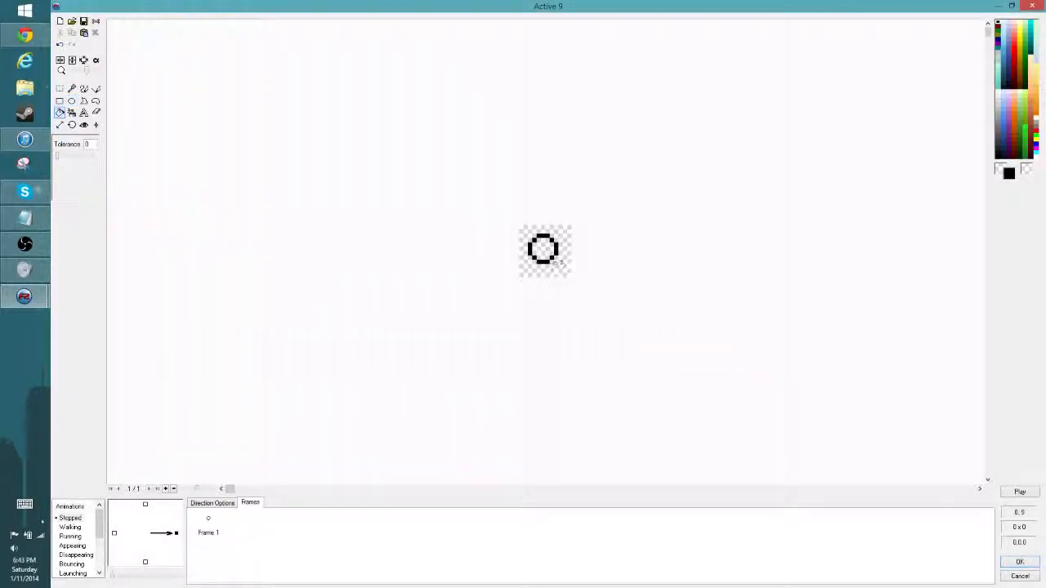
click(1016, 54)
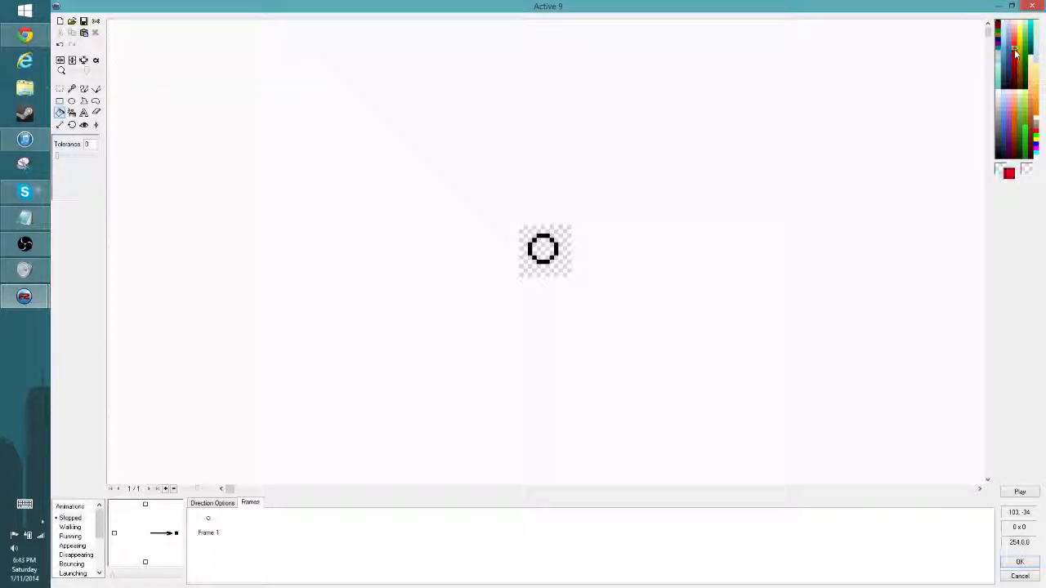
click(543, 249)
Step: Draw a short black cap brim on the right side of the red circle and save the graphic
click(84, 89)
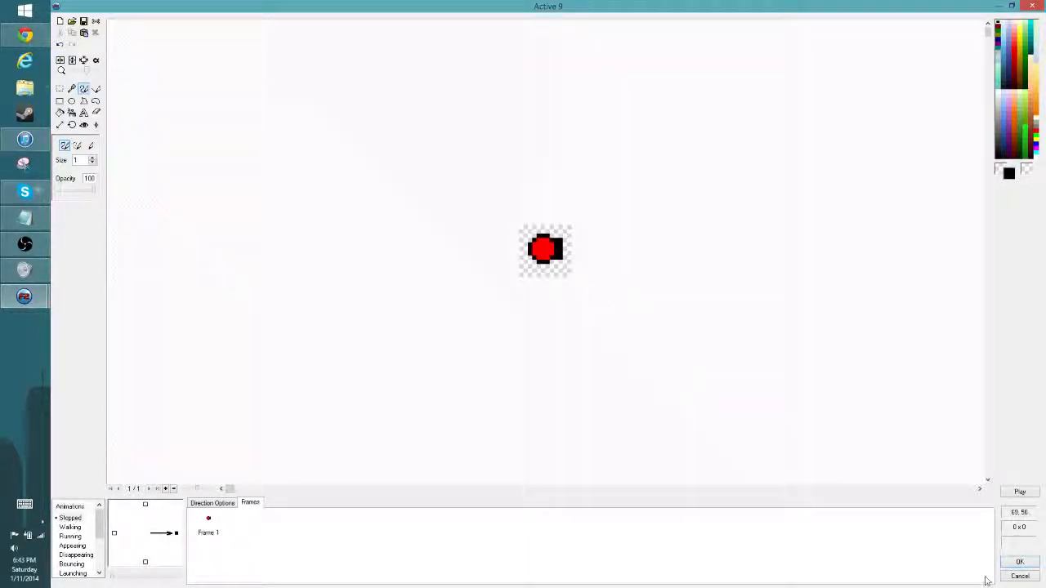
click(1019, 563)
click(821, 427)
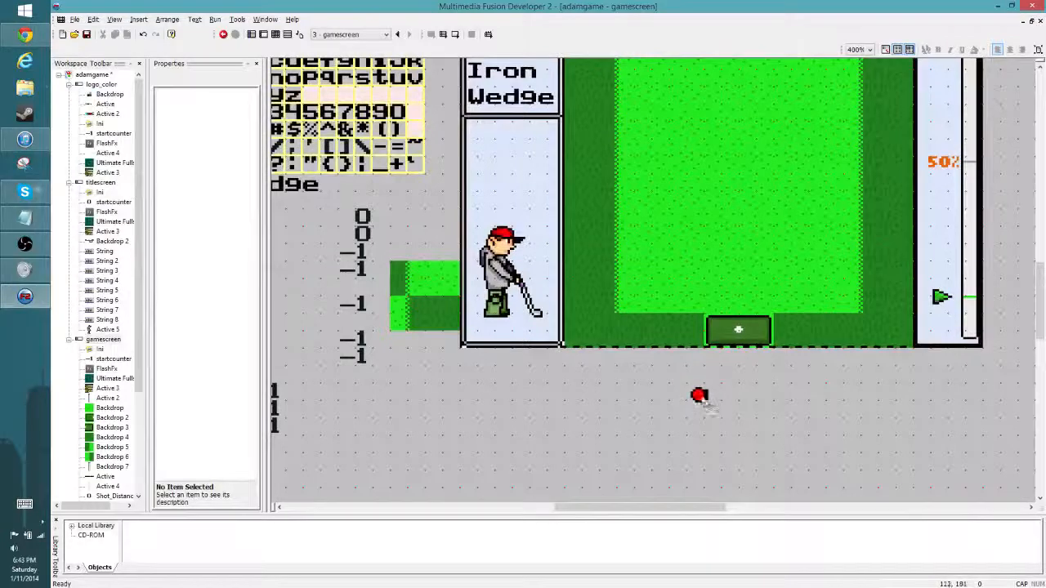
Step: Try to draw a black body and legs beneath the red circle in the small graphic
double_click(699, 396)
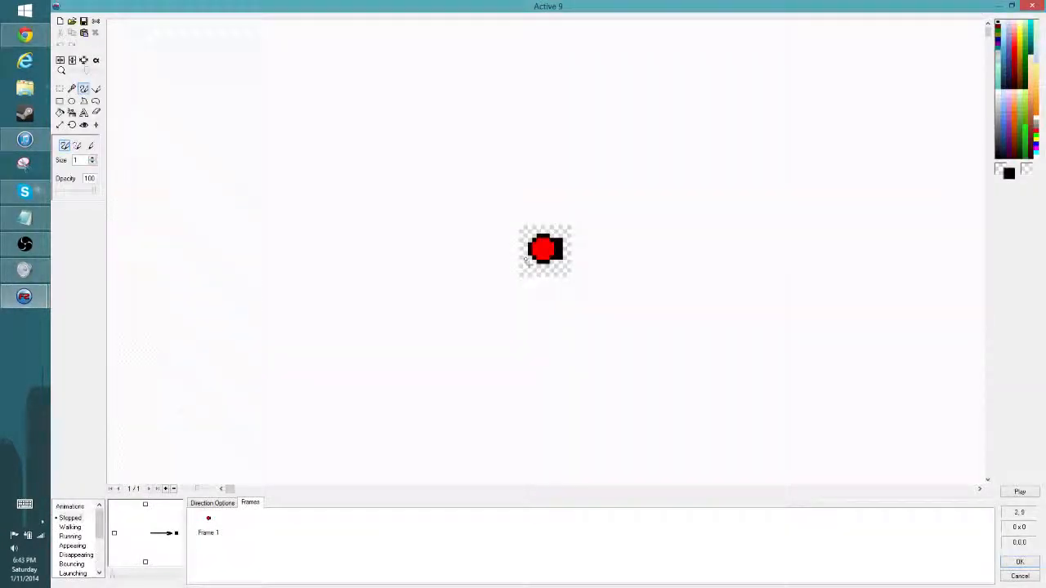
mouse_move(525, 245)
mouse_down()
mouse_move(536, 270)
mouse_move(556, 270)
mouse_move(530, 274)
mouse_up()
click(1020, 562)
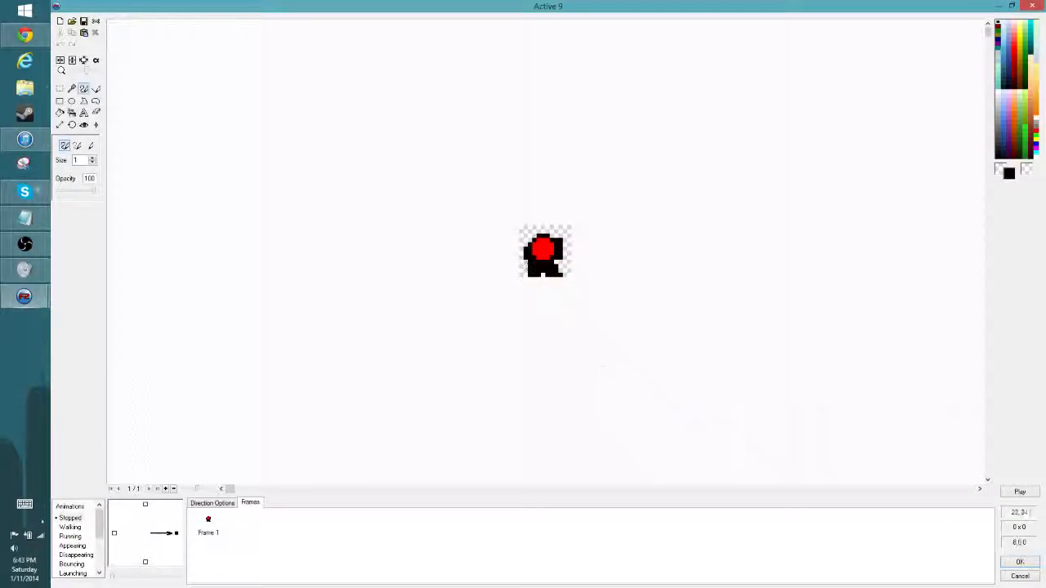
mouse_move(525, 255)
mouse_down()
mouse_move(558, 265)
mouse_move(521, 264)
mouse_move(531, 274)
mouse_move(569, 273)
mouse_up()
click(1020, 562)
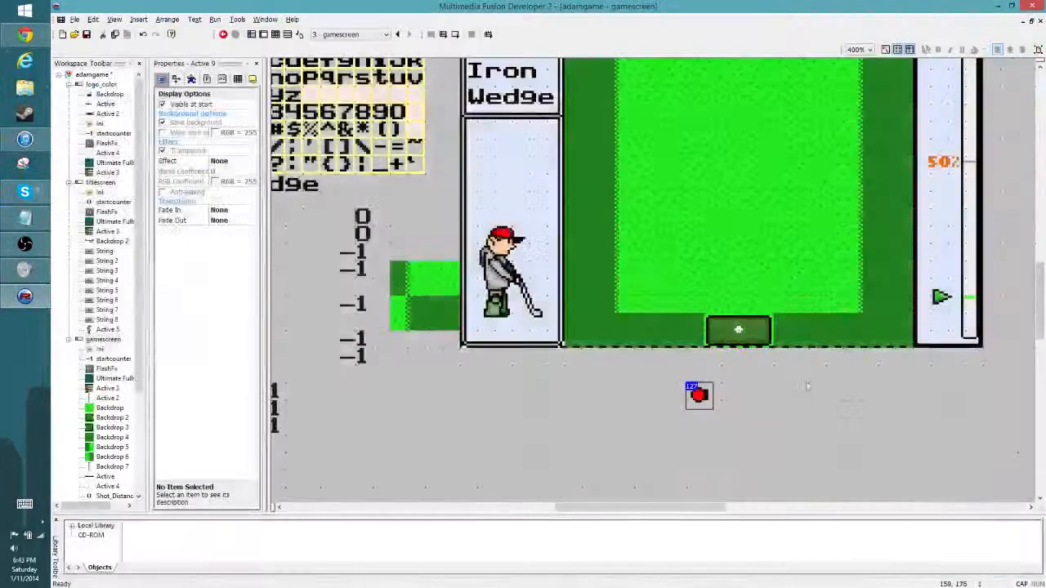
Step: Test the red-capped graphic on the tee box beside the ball, and move it back below the playing field
drag(716, 356, 733, 327)
key(Down)
key(Left)
key(Left)
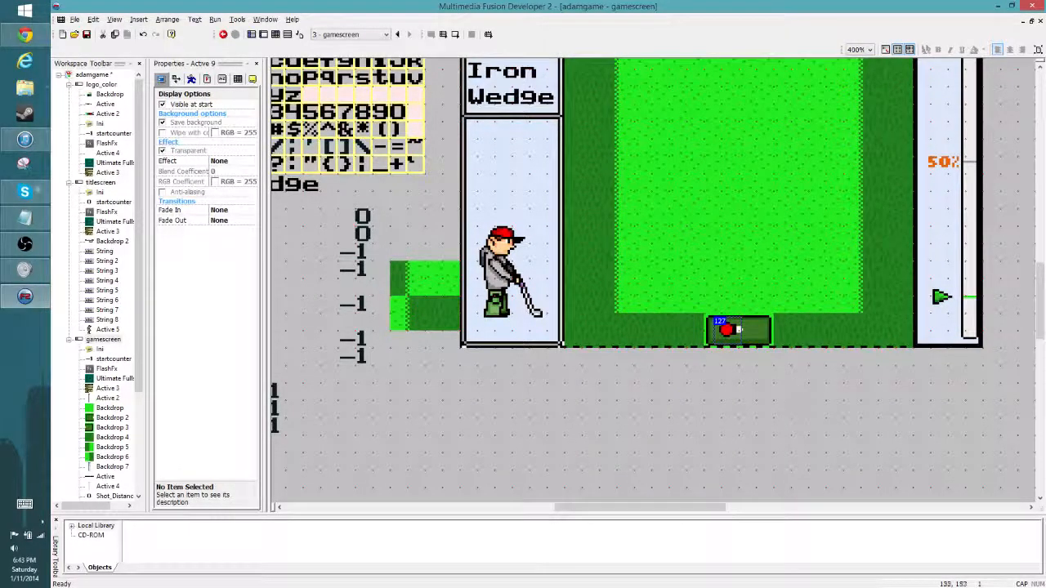
drag(706, 368, 700, 379)
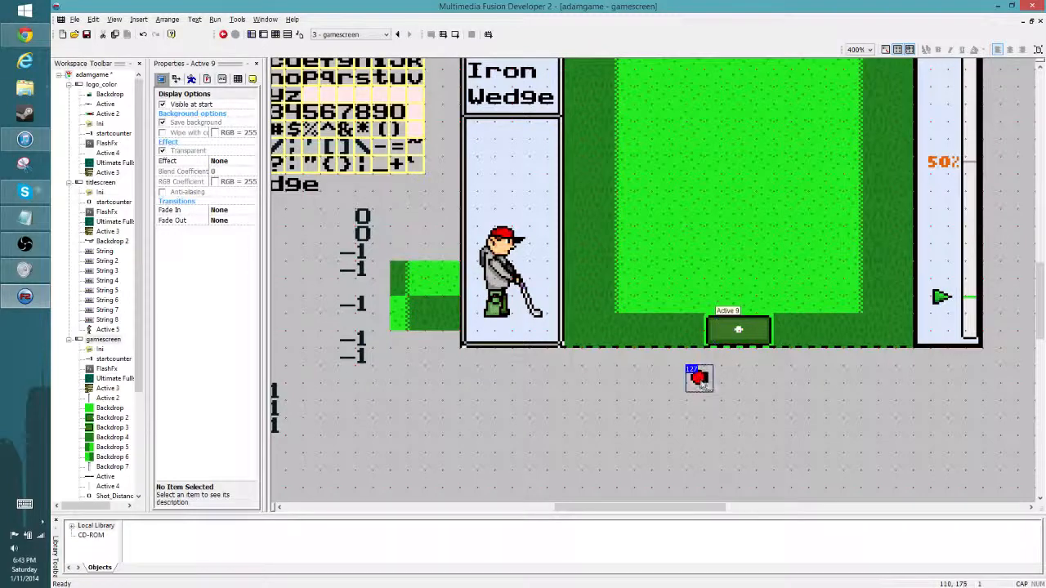
Step: Rework the lower half of the red circle into an outlined face, add a small black body with two legs, and save
double_click(701, 380)
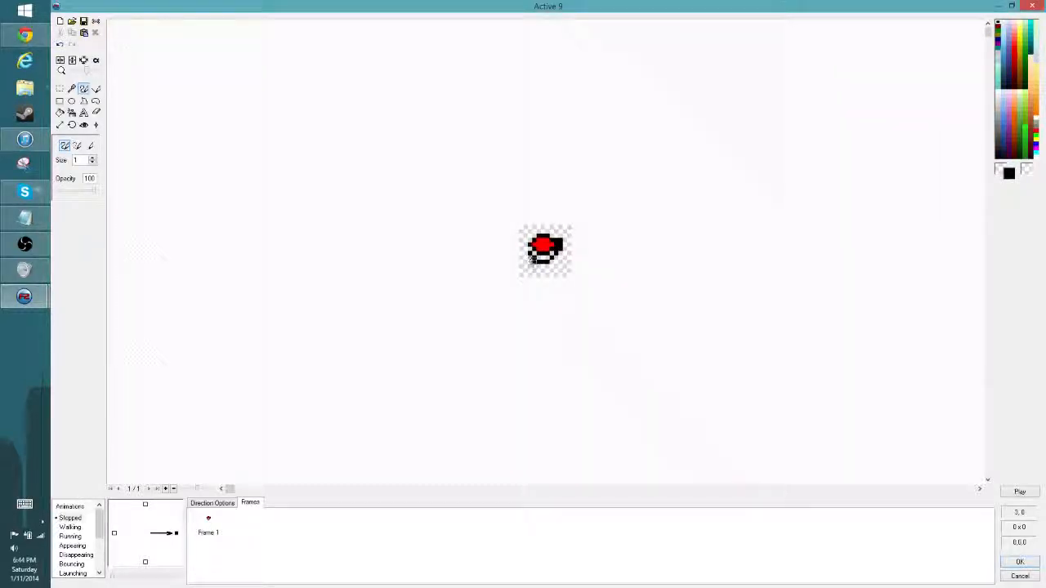
drag(531, 262, 539, 275)
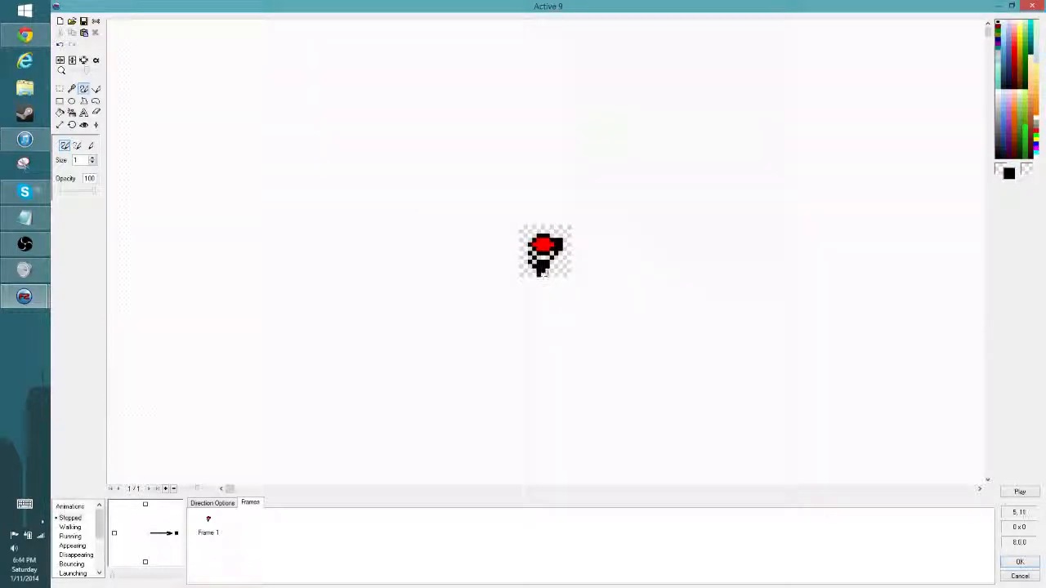
mouse_move(541, 273)
mouse_down()
mouse_move(555, 268)
mouse_move(555, 280)
mouse_up()
click(1020, 564)
double_click(695, 377)
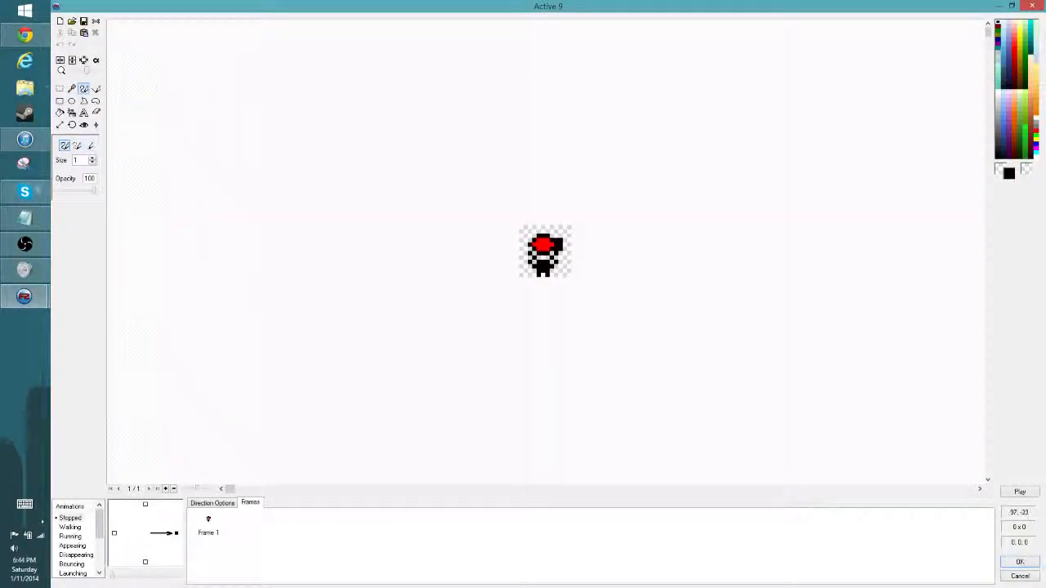
click(1020, 562)
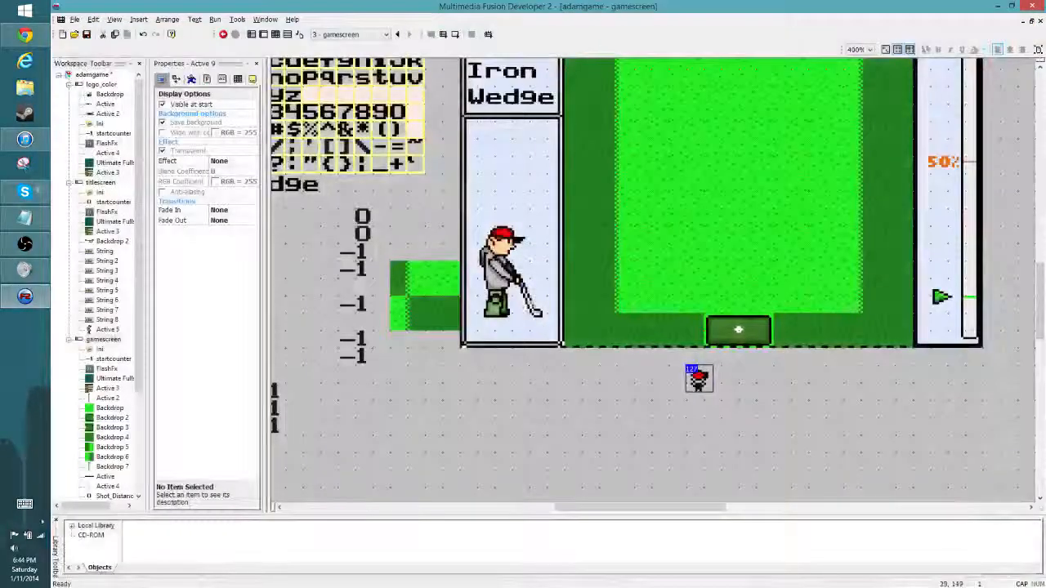
Step: Sample the skin tone from the large golfer's face and paint the small figure's face with it
double_click(507, 250)
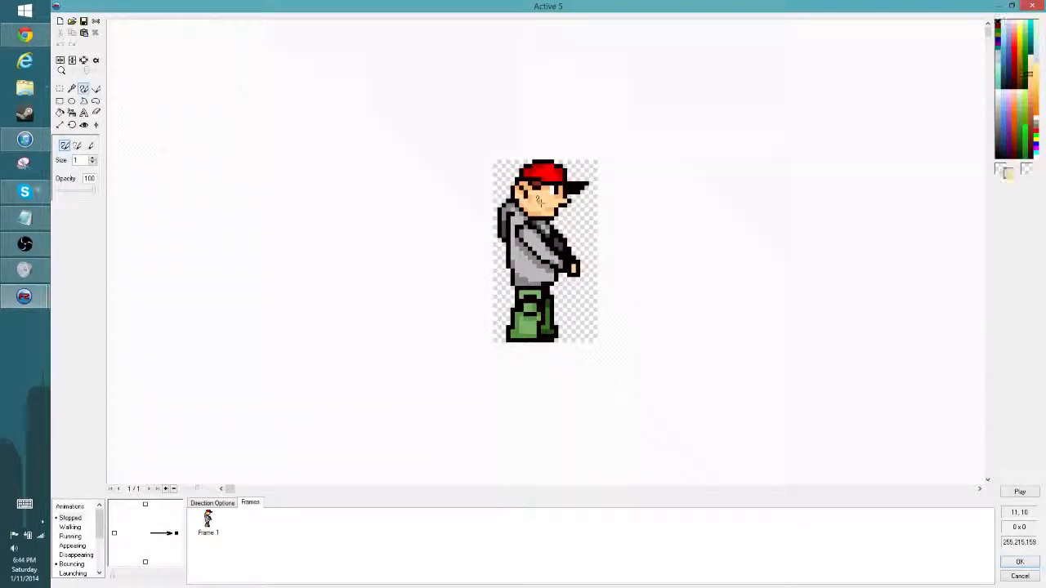
click(1020, 563)
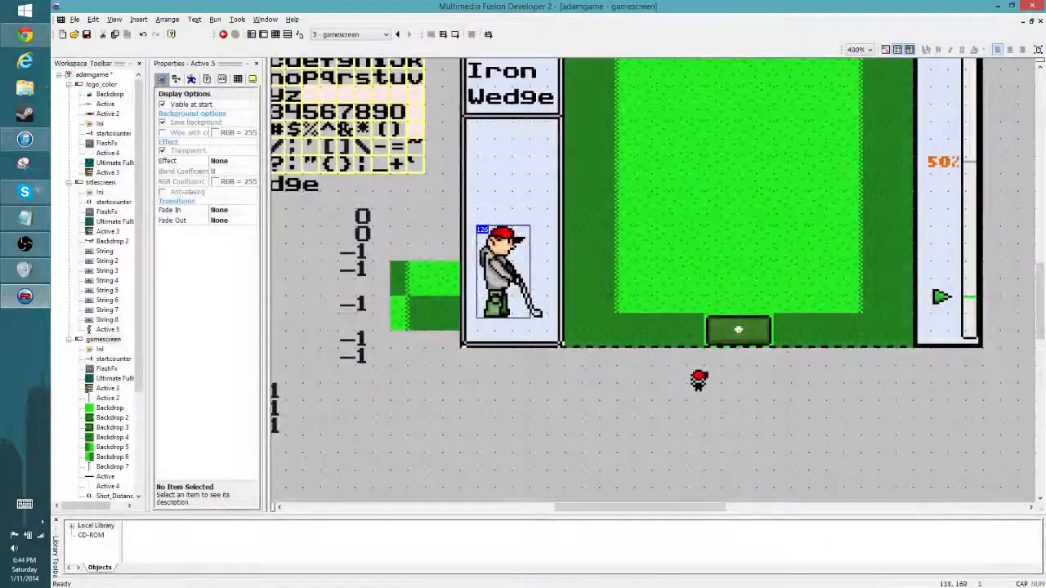
double_click(698, 381)
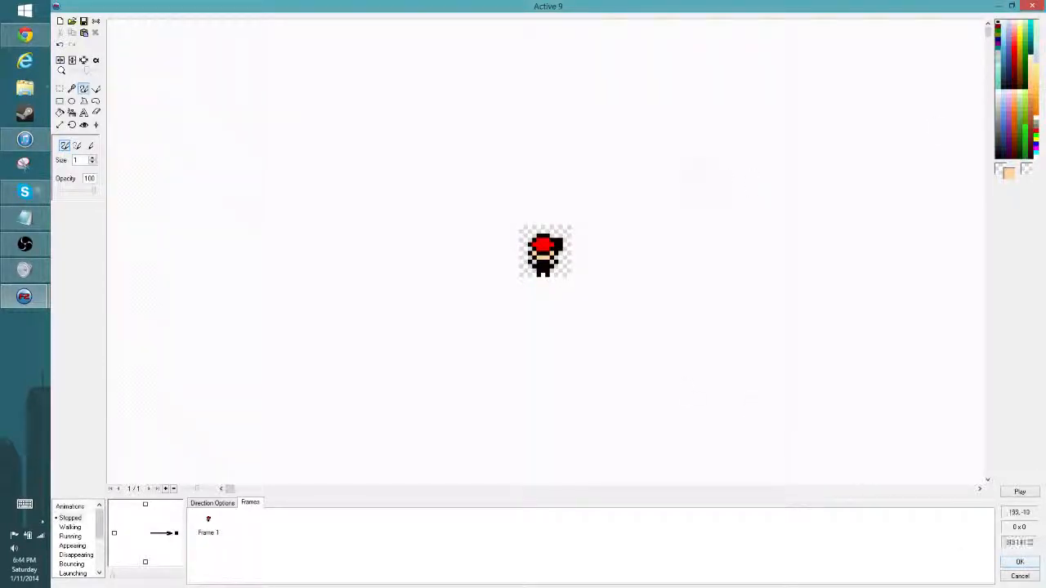
click(998, 109)
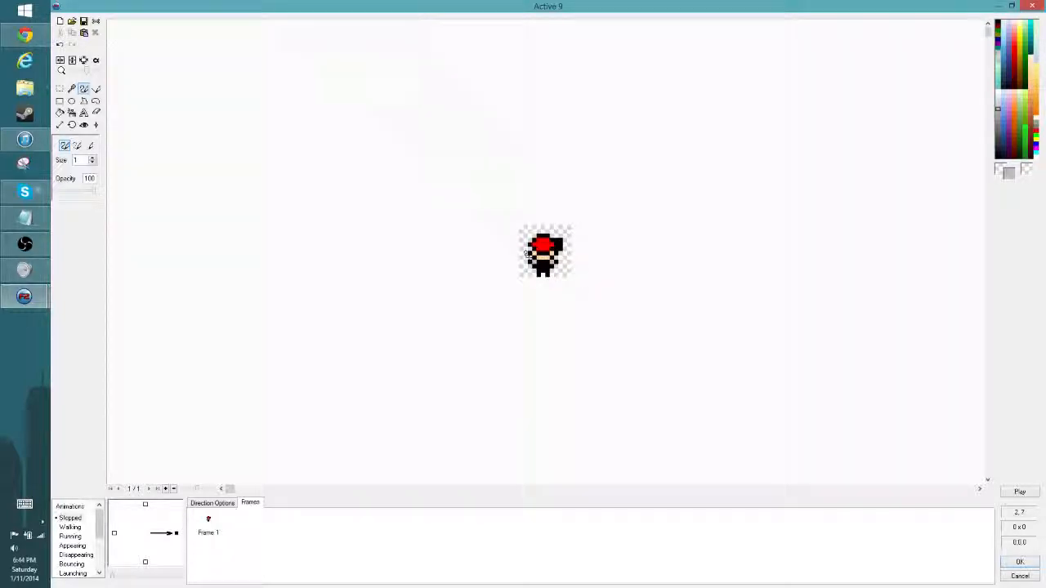
click(1020, 576)
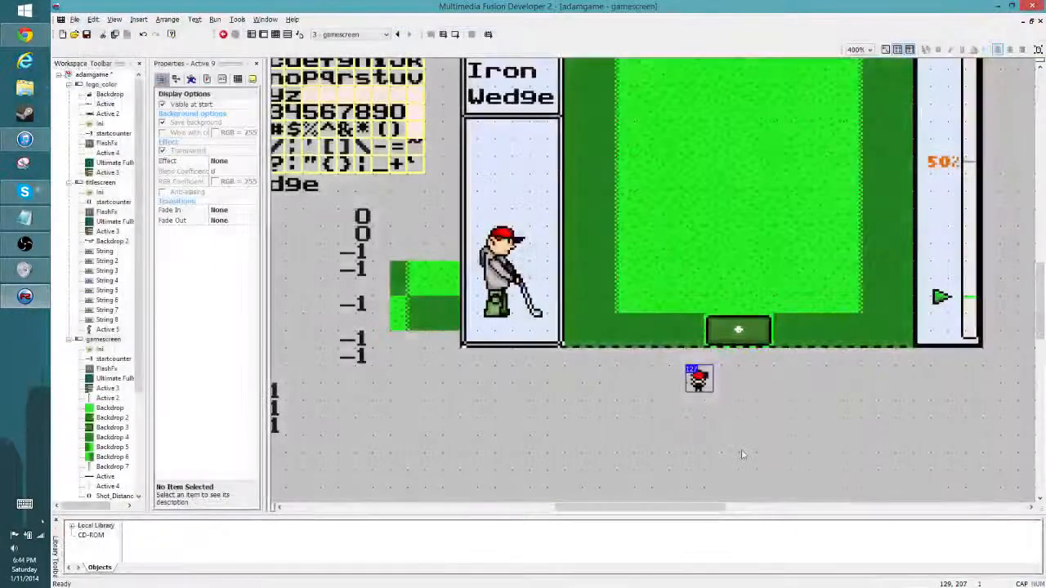
Step: Place the small golfer figure on the tee box and nudge it right until it stands just left of the ball
drag(699, 378, 716, 327)
key(Right)
key(Right)
key(Right)
key(Right)
key(Right)
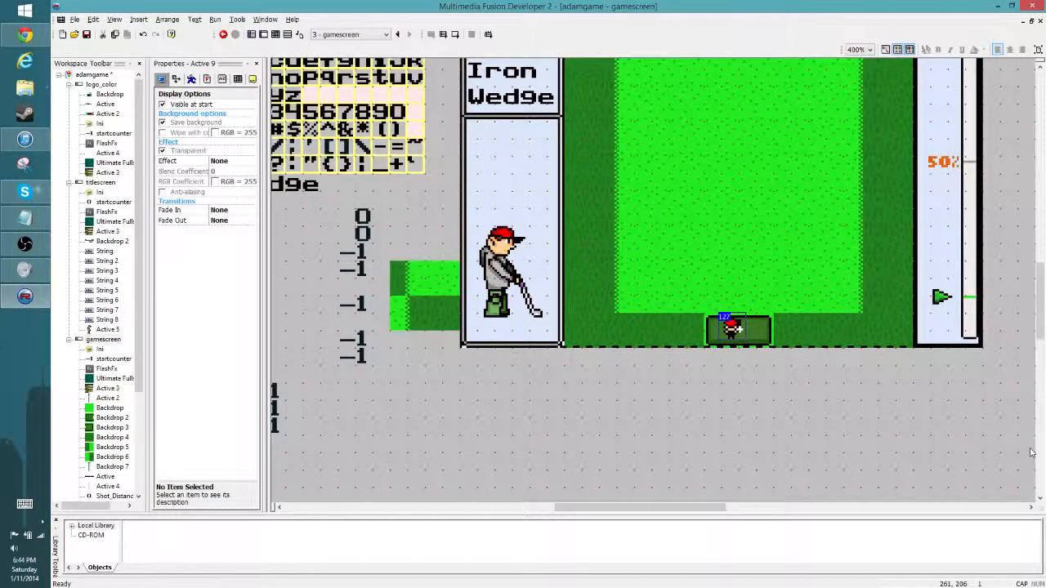
click(831, 422)
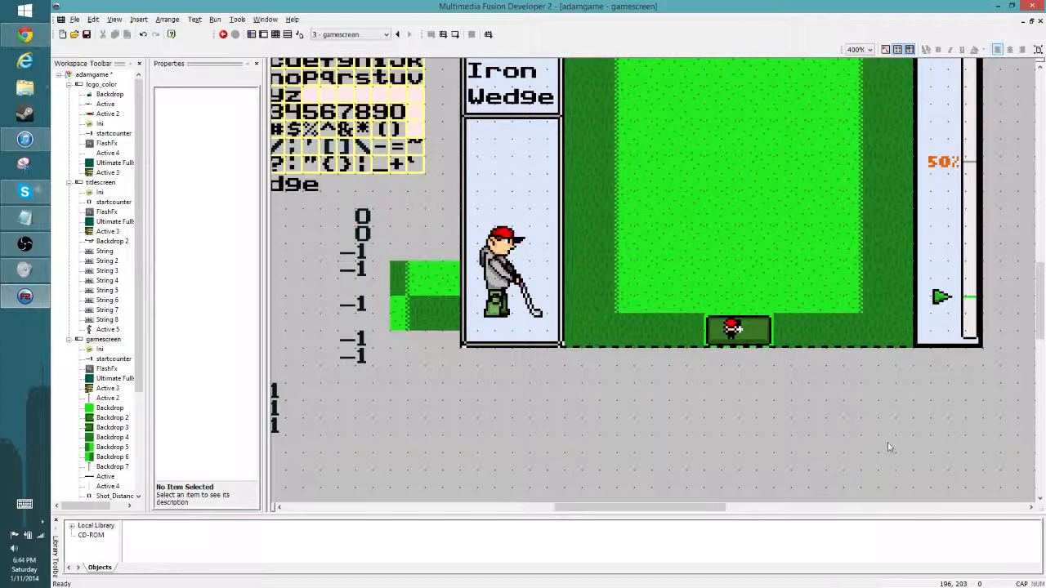
Step: Insert another Active object in the empty area below the playing field
scroll(894, 451, up, 2)
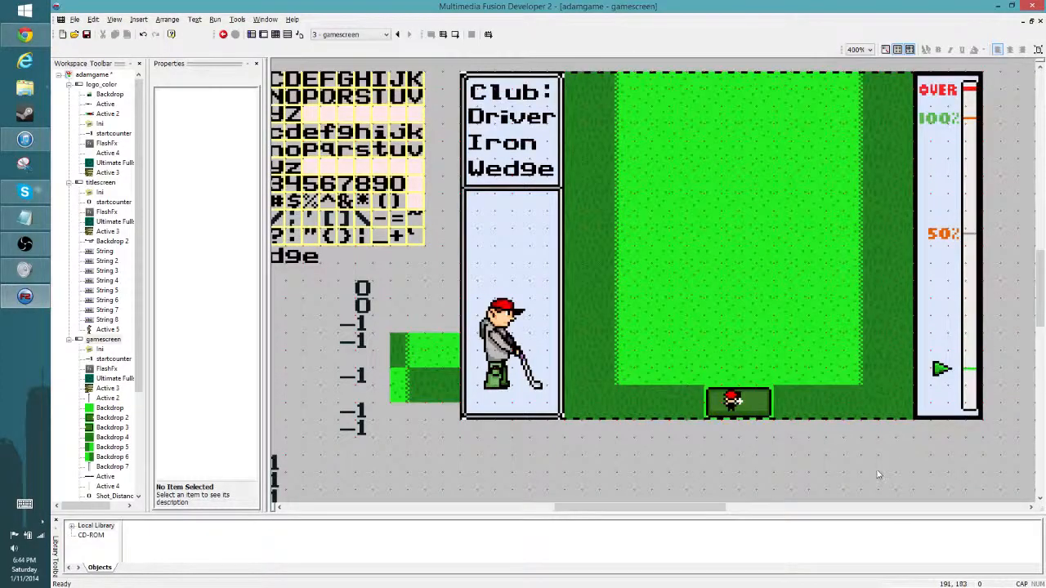
scroll(770, 466, down, 6)
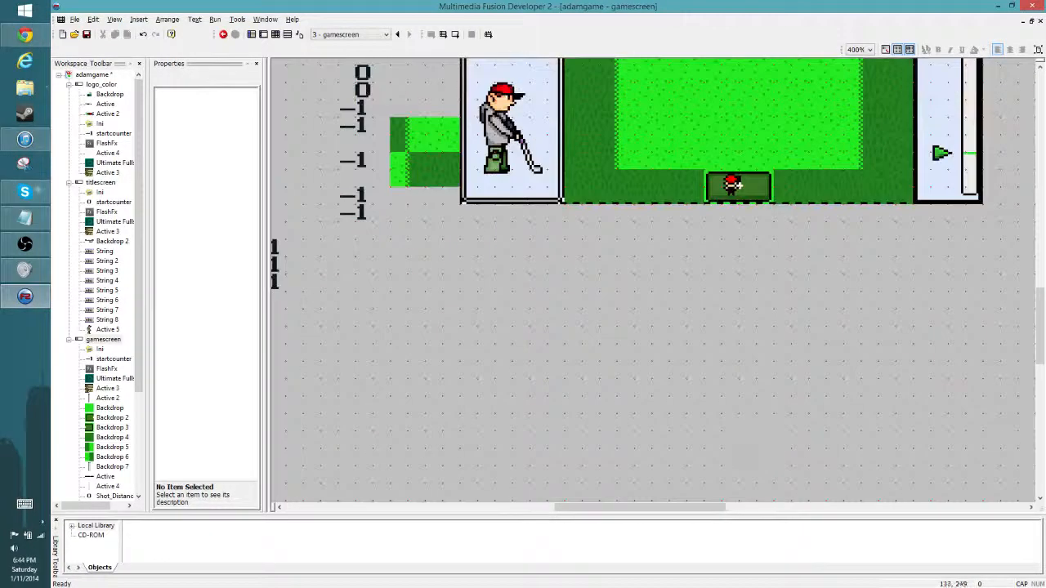
right_click(712, 304)
click(740, 322)
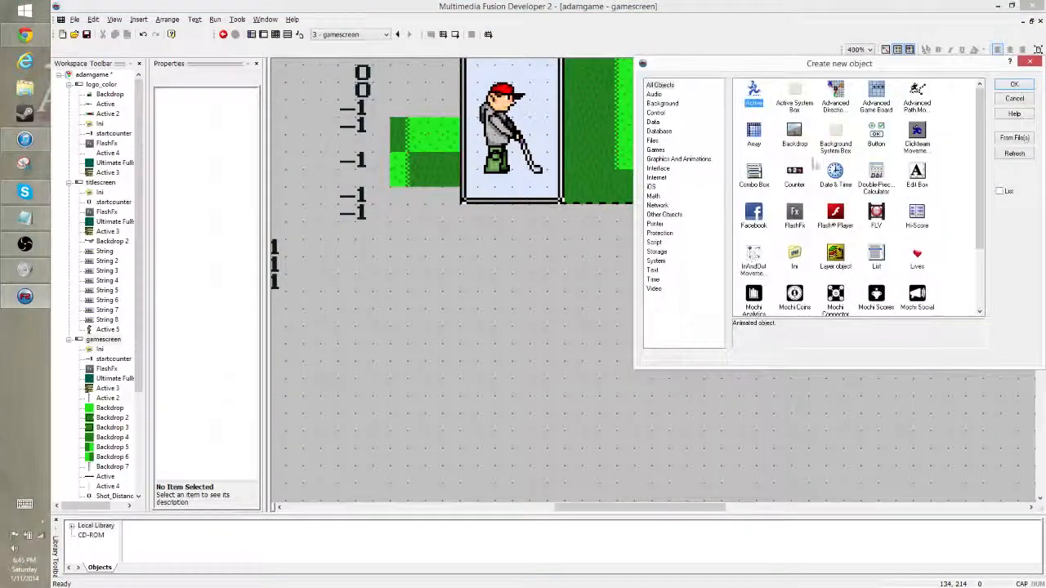
click(1014, 83)
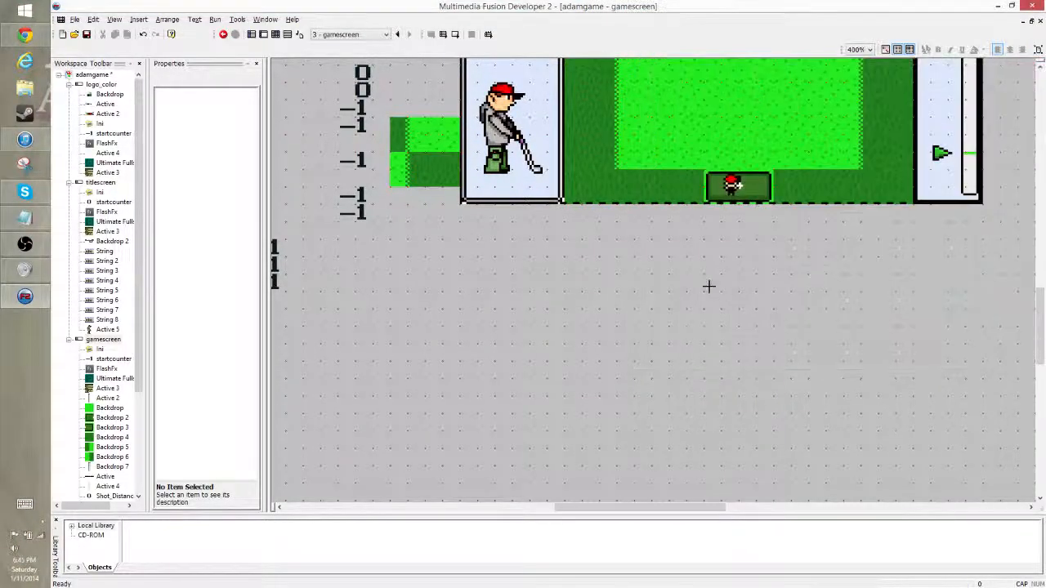
click(663, 271)
click(717, 298)
Step: Clear the default diamond image from the new Active object and resize its canvas to 12 by 20 pixels
double_click(694, 294)
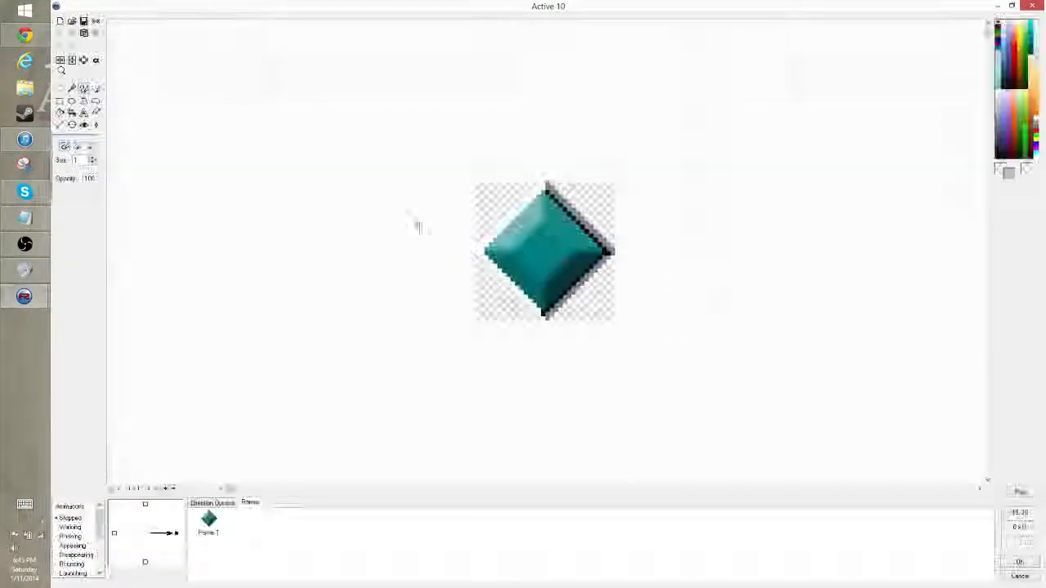
drag(384, 155, 643, 331)
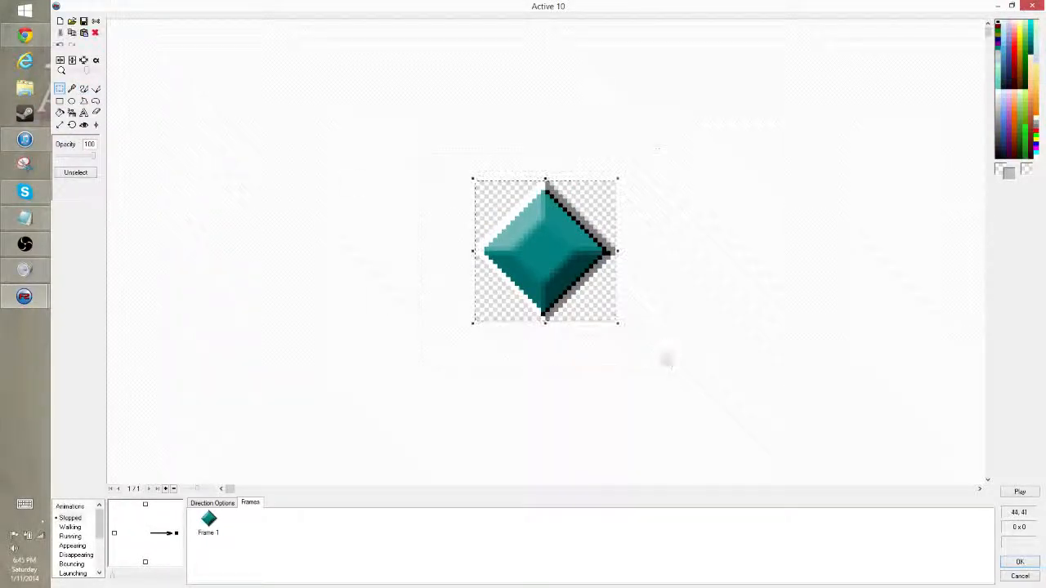
key(Delete)
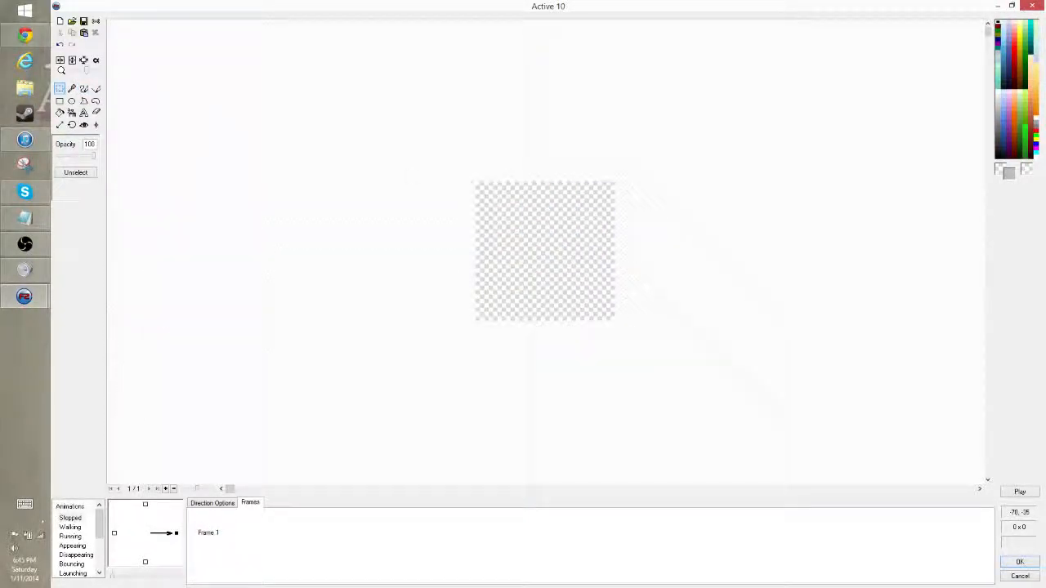
click(60, 124)
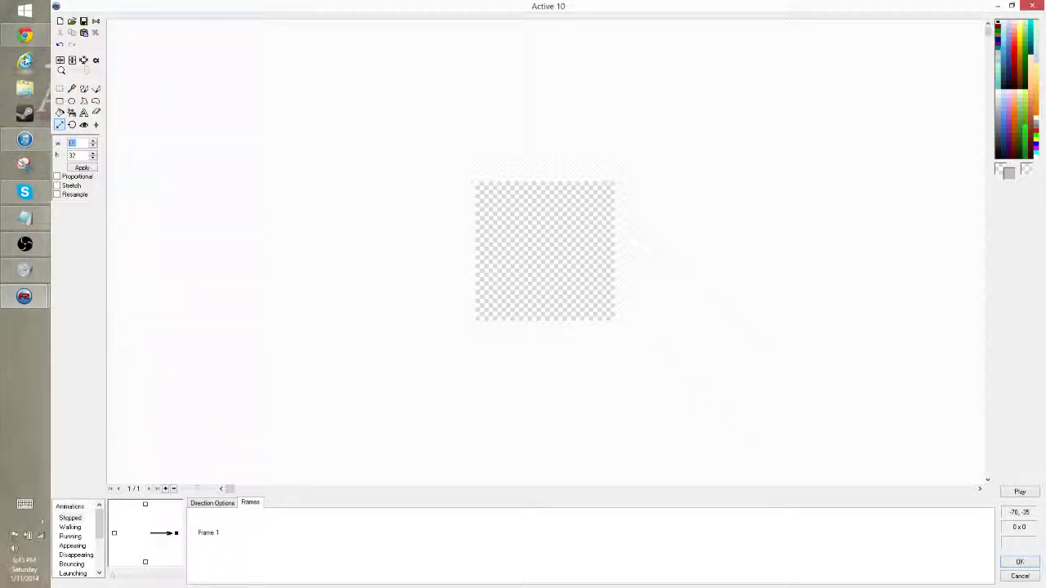
text(12)
drag(79, 155, 67, 156)
text(20)
click(82, 168)
Step: Draw the black outline of an upward-pointing arrow with a triangular head and straight shaft, filling the canvas height
click(81, 88)
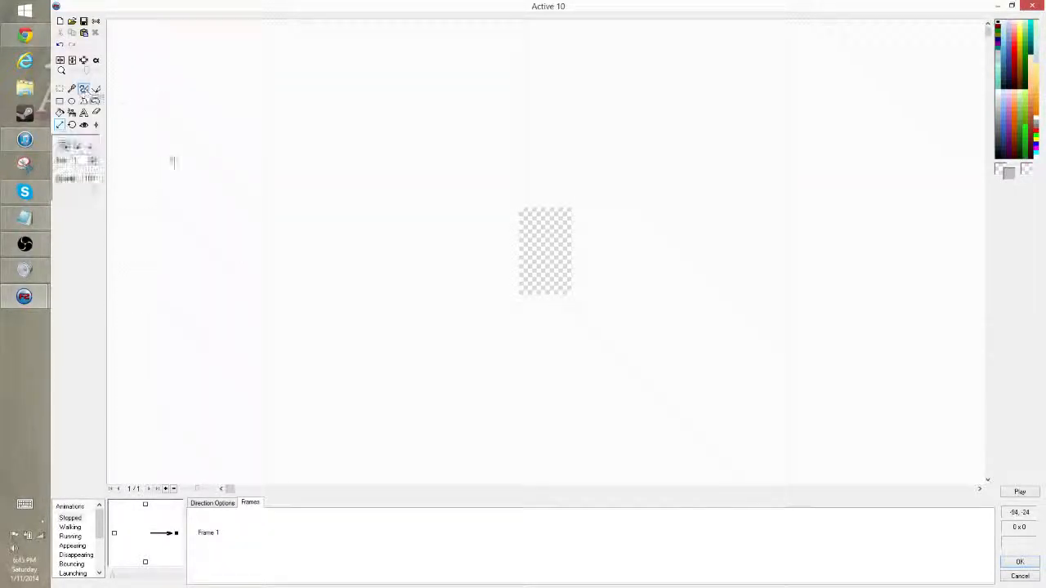
click(96, 89)
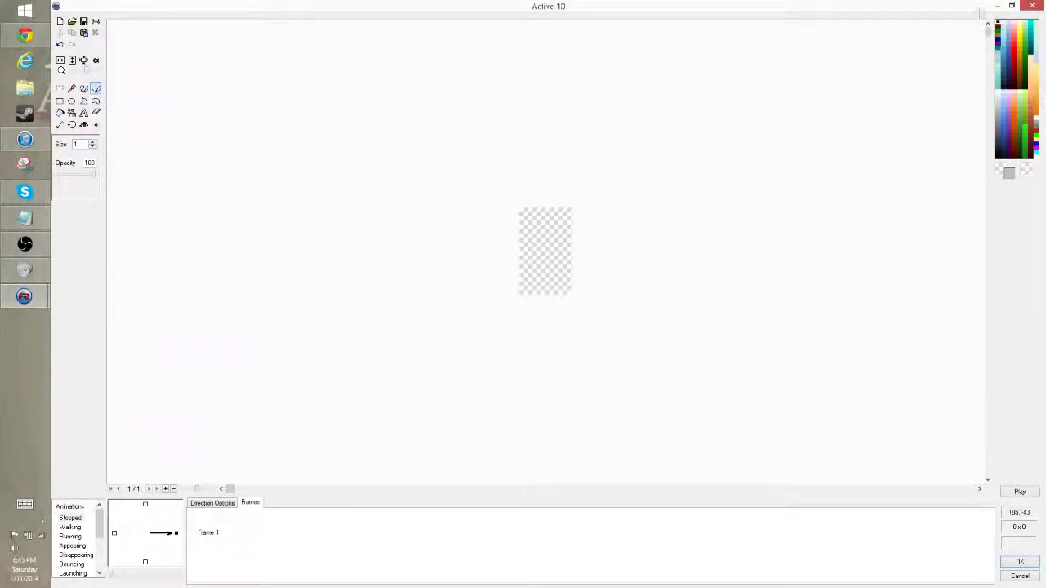
drag(536, 210, 519, 229)
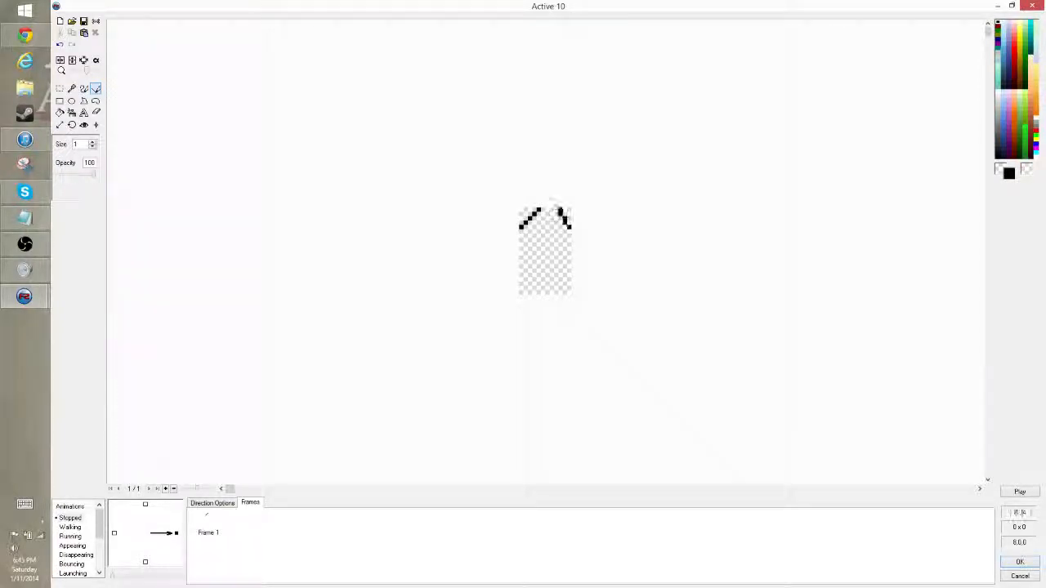
drag(561, 211, 553, 205)
mouse_move(557, 218)
mouse_down()
mouse_move(548, 209)
mouse_move(517, 225)
mouse_up()
mouse_move(570, 235)
mouse_down()
mouse_move(557, 235)
mouse_move(533, 292)
mouse_up()
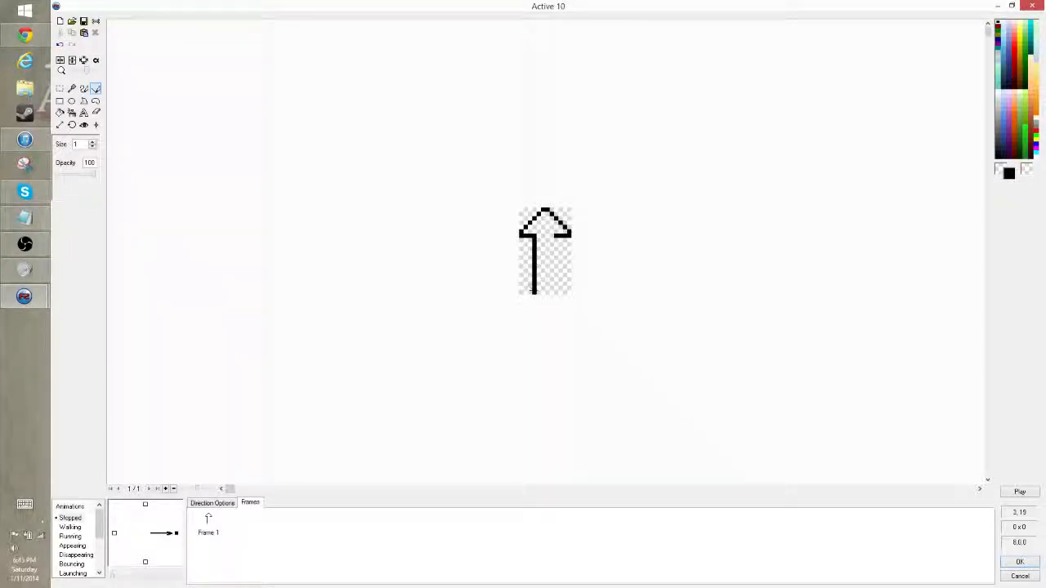
drag(554, 237, 555, 286)
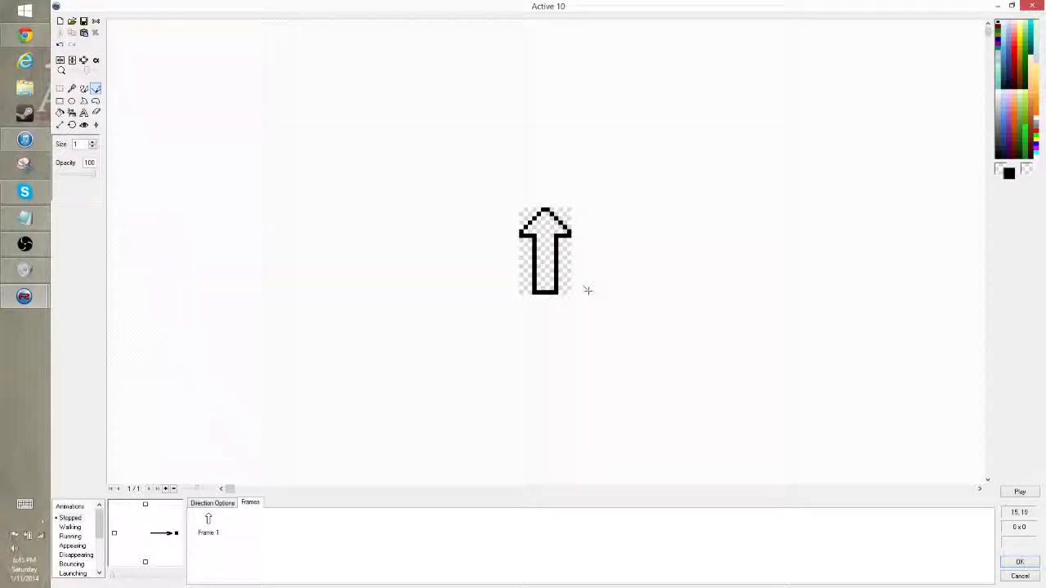
Step: Fill the inside of the arrow outline with bright red
click(59, 112)
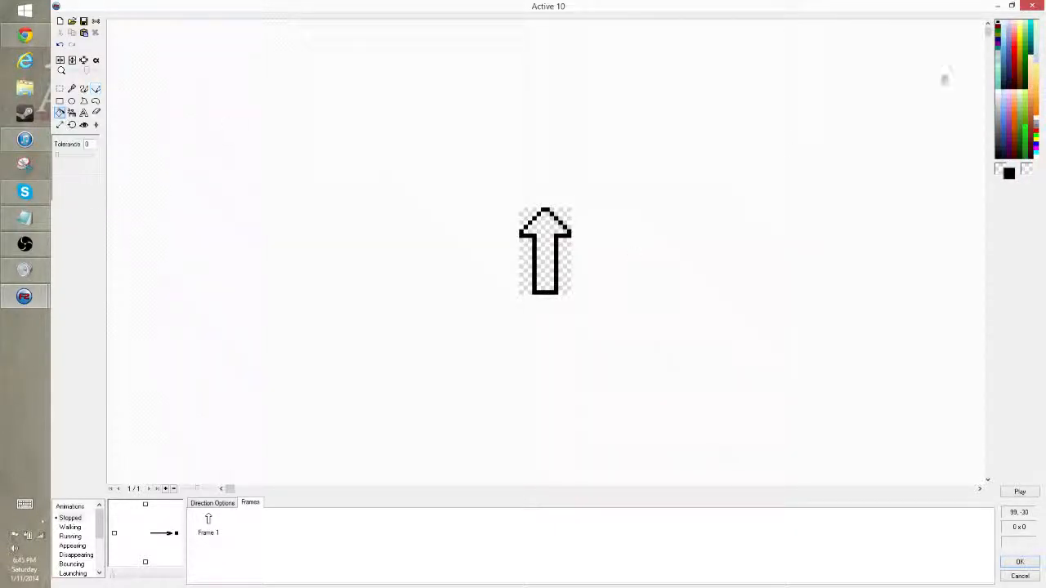
click(1014, 51)
click(546, 242)
Step: Shade the arrow's left side in darker red, add a light red highlight along the shaft's right side, and save the image
click(96, 88)
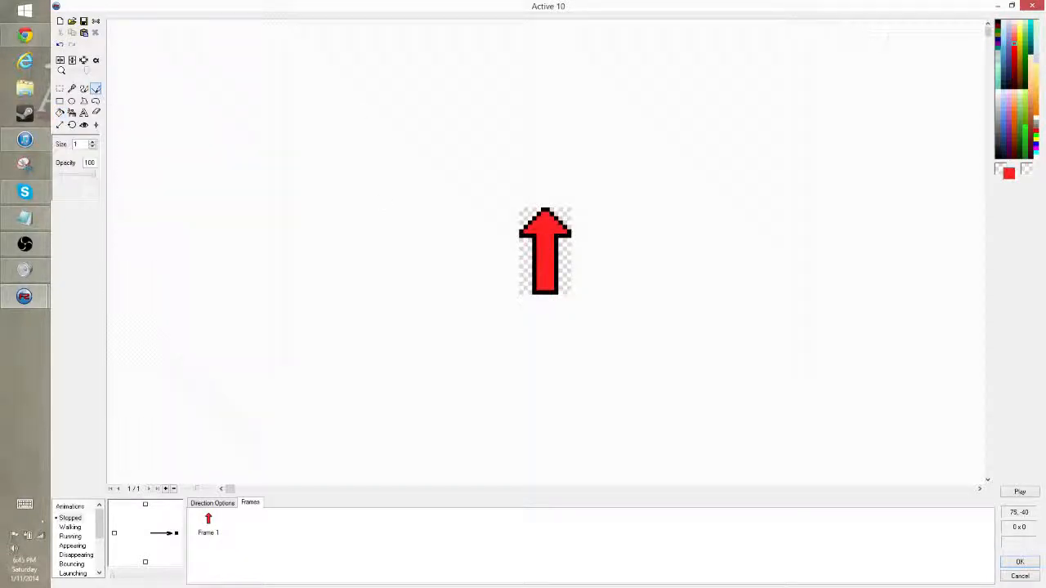
click(1014, 56)
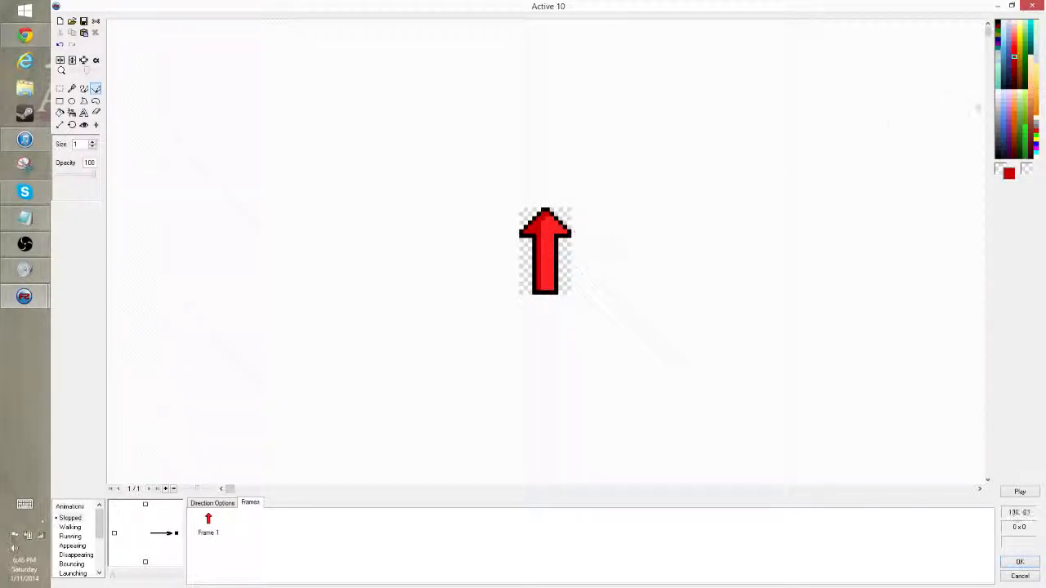
click(1013, 39)
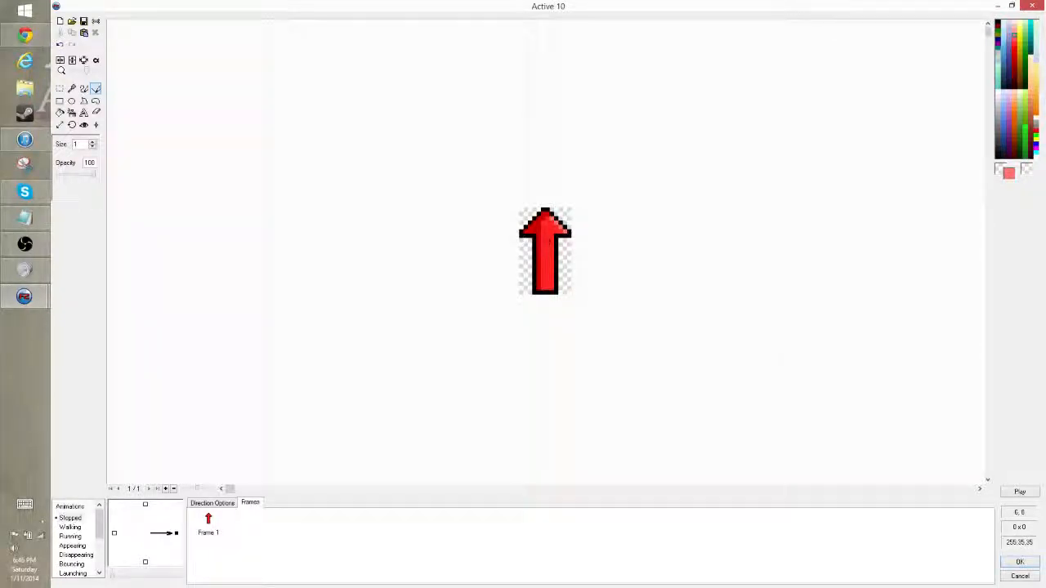
drag(551, 237, 547, 283)
click(1020, 562)
click(736, 343)
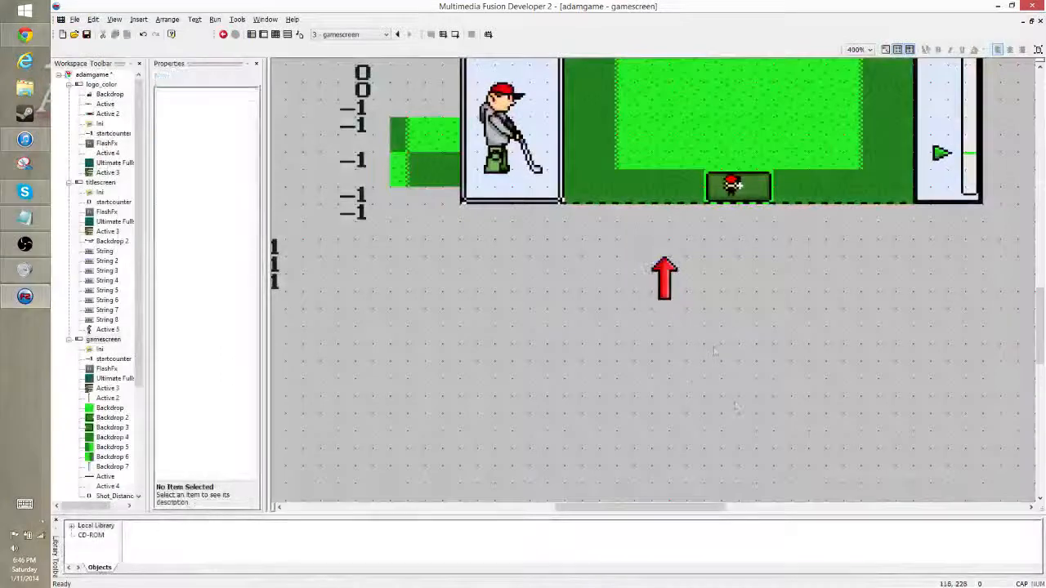
click(668, 282)
click(623, 276)
click(669, 279)
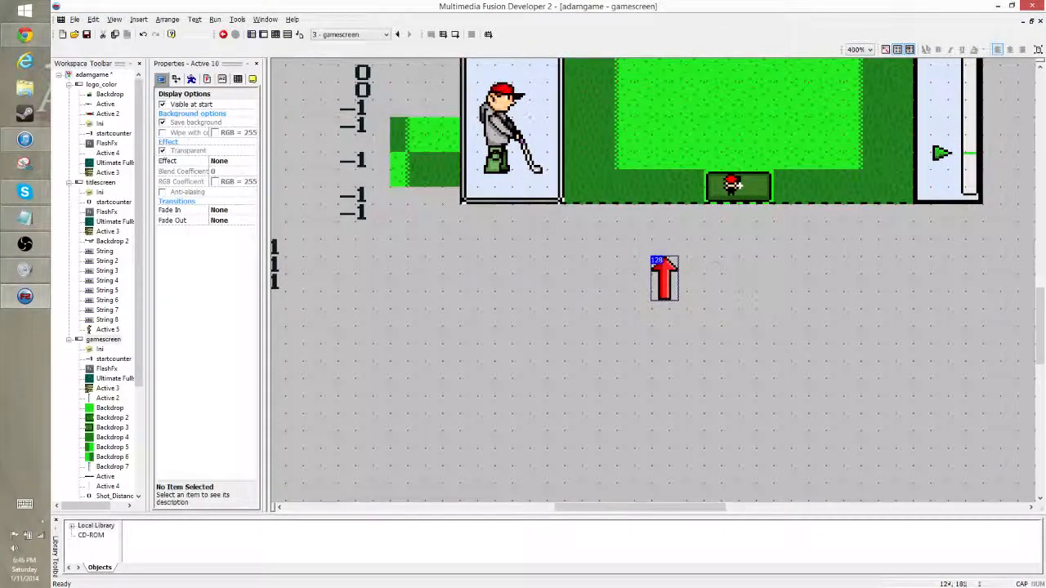
click(578, 286)
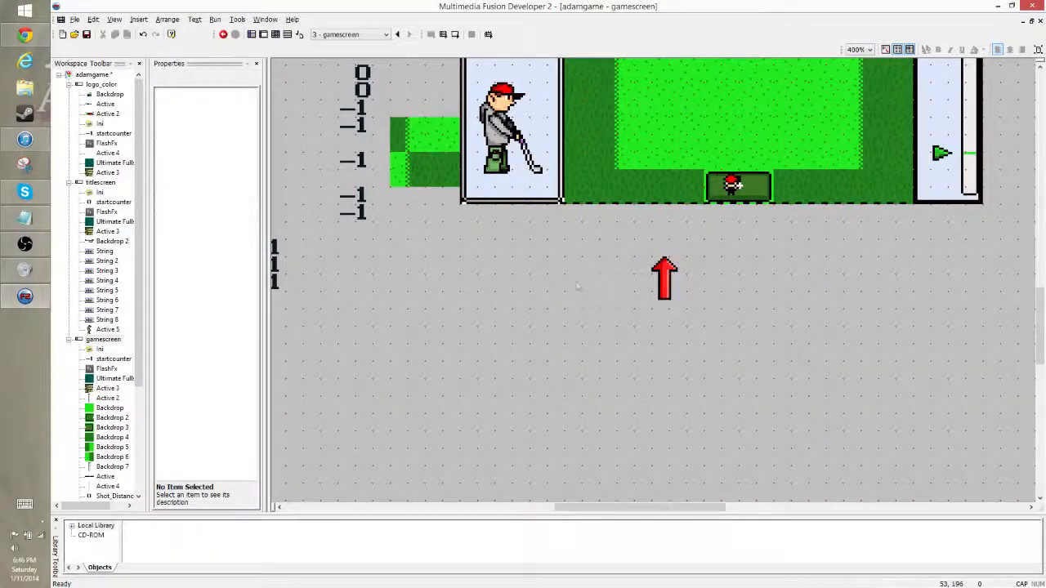
click(669, 279)
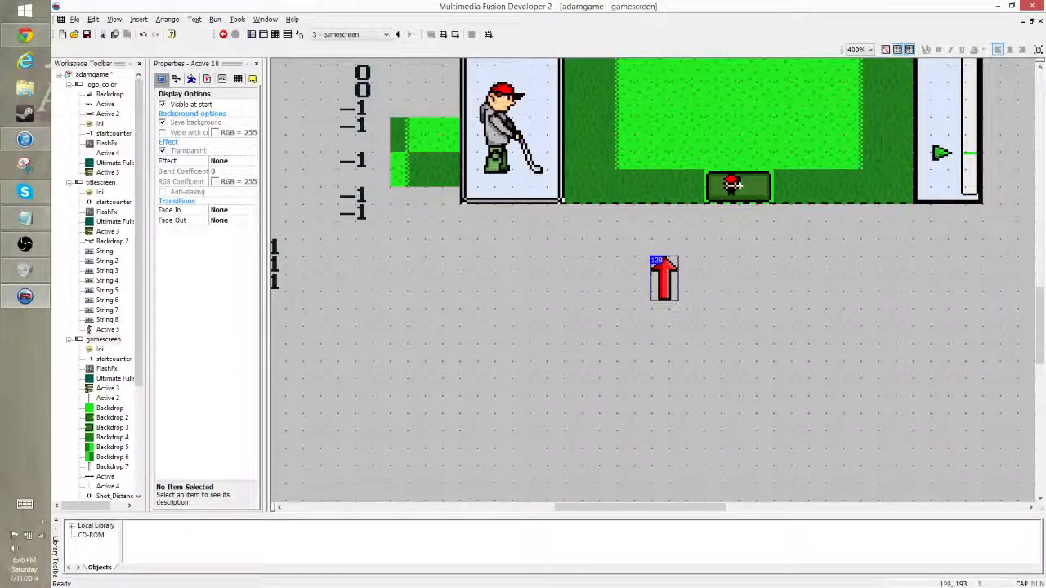
double_click(663, 278)
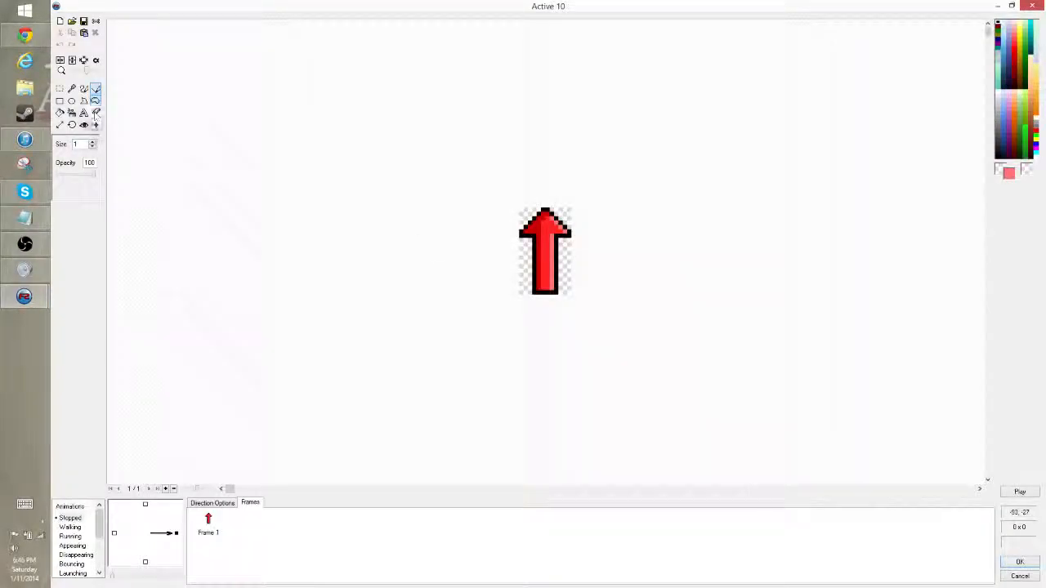
click(84, 124)
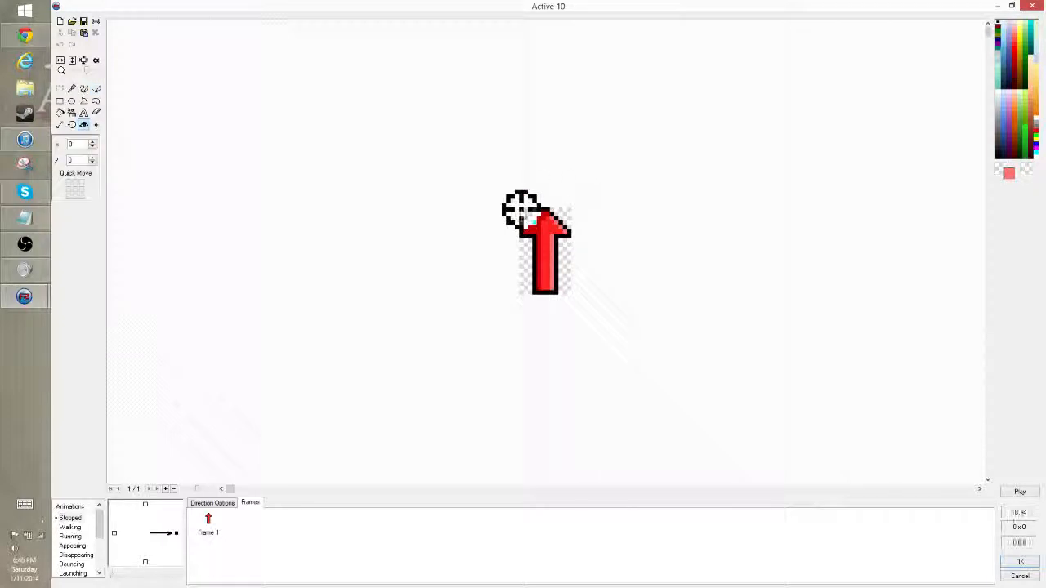
click(544, 294)
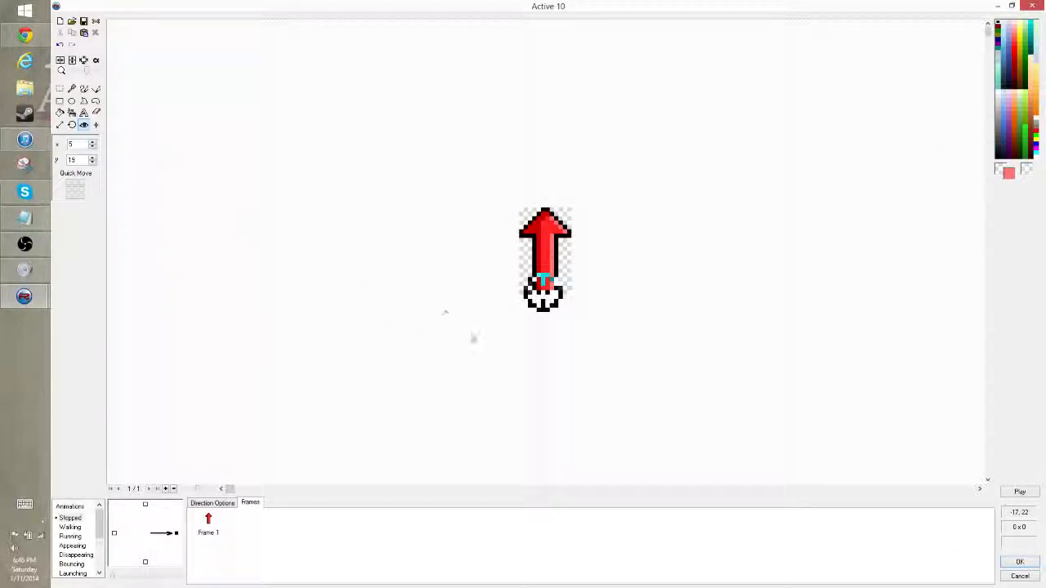
click(1014, 565)
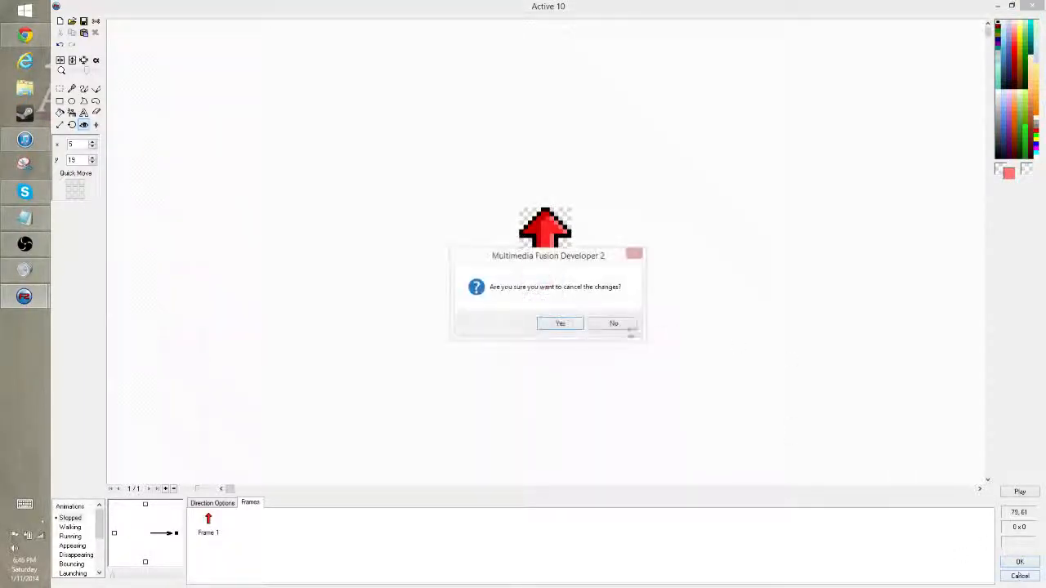
click(561, 323)
Step: Shift the arrow's right half one pixel left to narrow it, and set the image width to 11 pixels
double_click(662, 276)
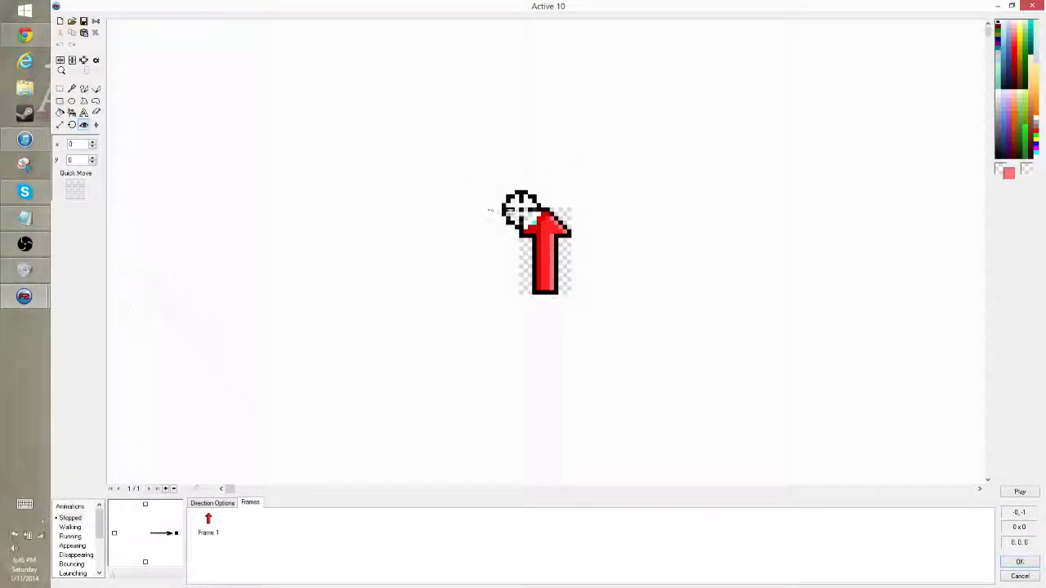
click(59, 89)
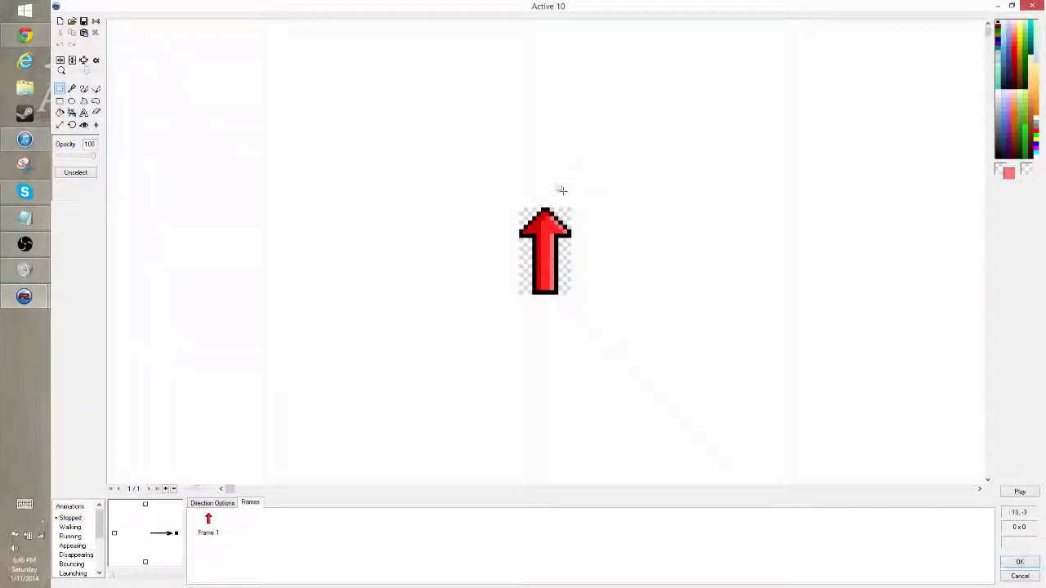
drag(546, 186, 602, 324)
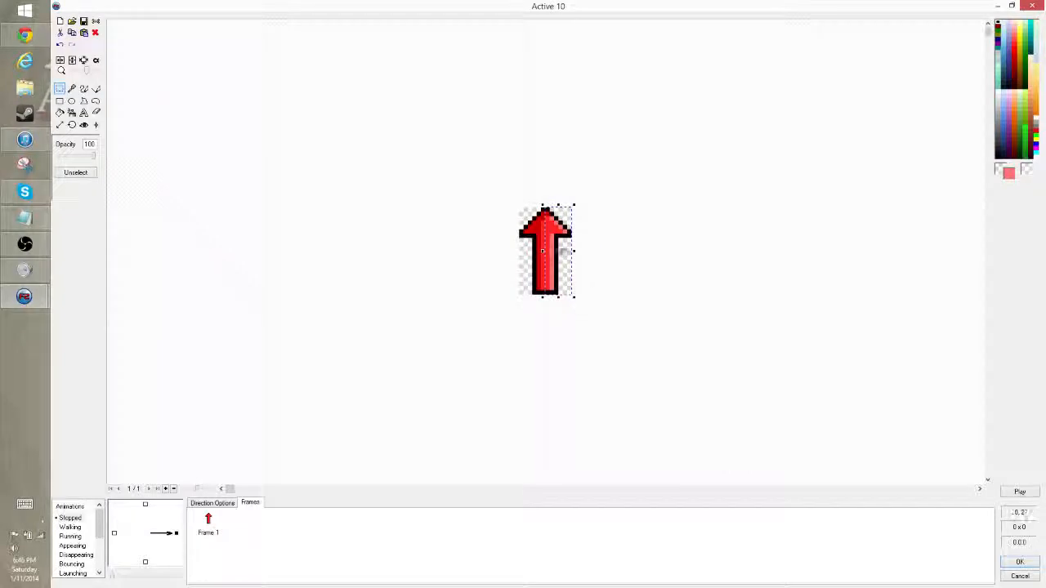
drag(556, 242, 553, 242)
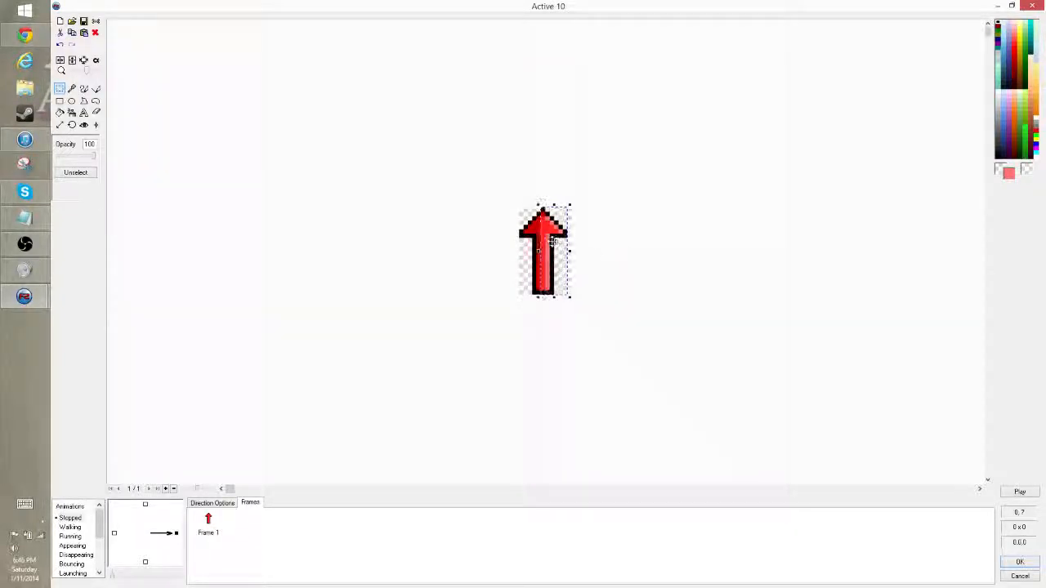
click(623, 239)
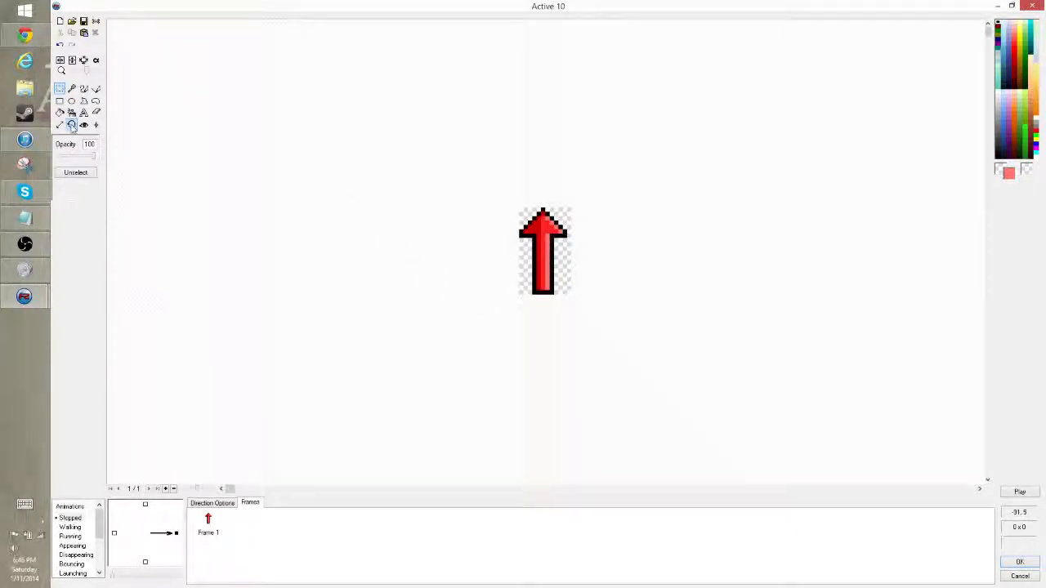
click(60, 124)
text(11)
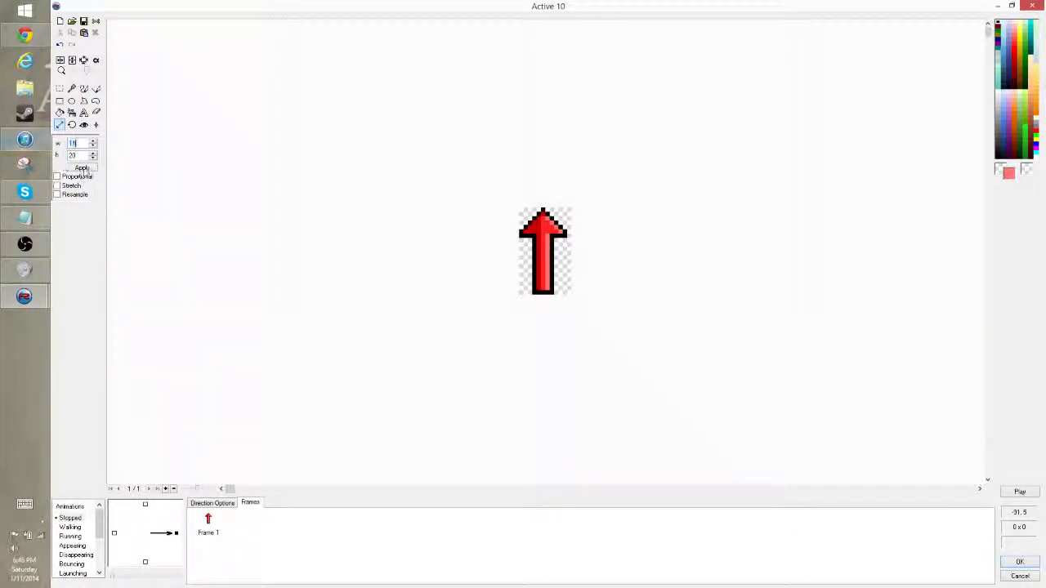
click(82, 167)
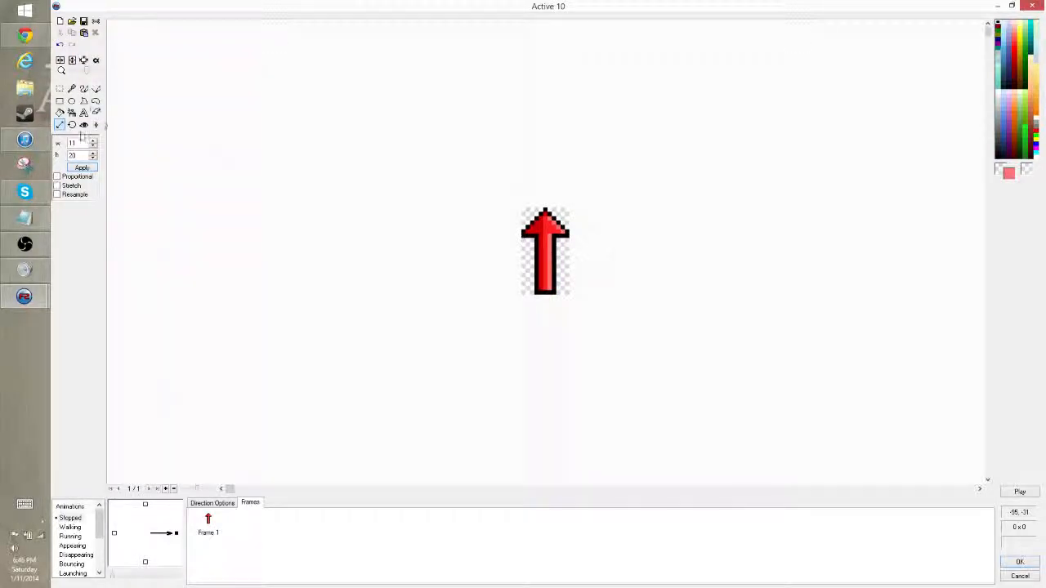
Step: Set the arrow's hot spot to the bottom centre of the shaft at X 5, Y 19, and save the image
click(96, 125)
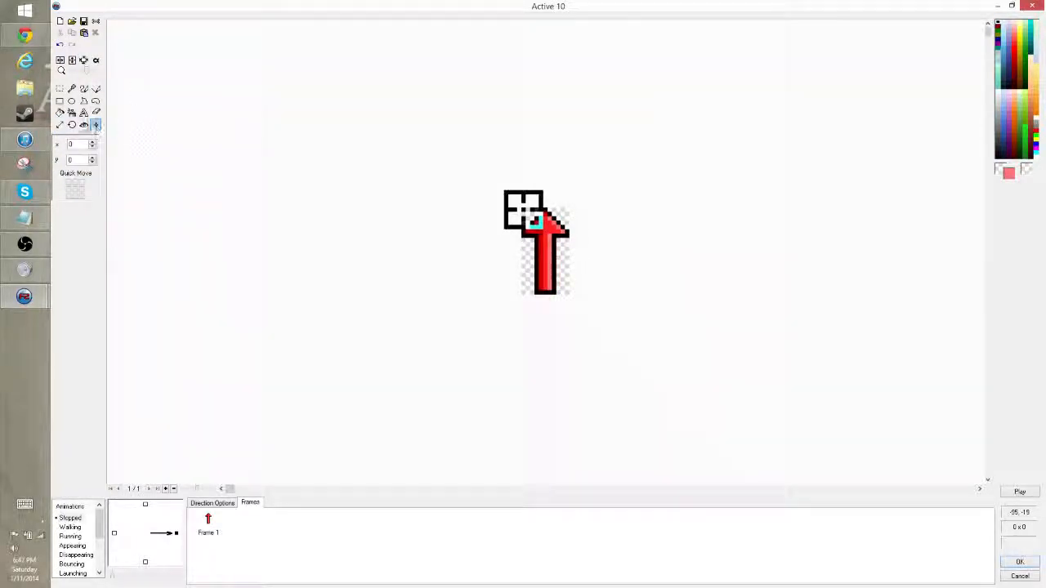
click(83, 125)
drag(523, 211, 546, 298)
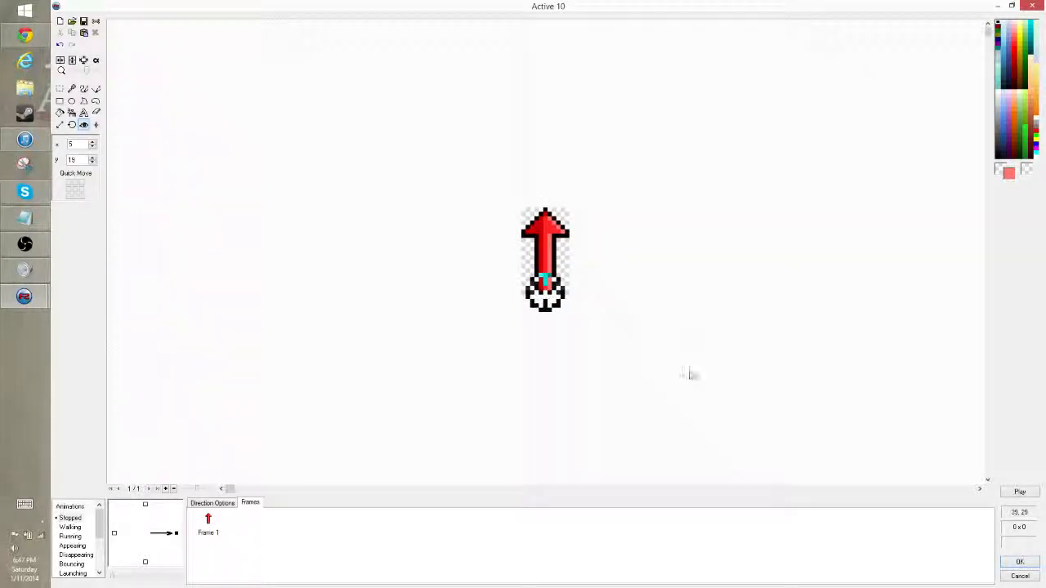
click(1017, 561)
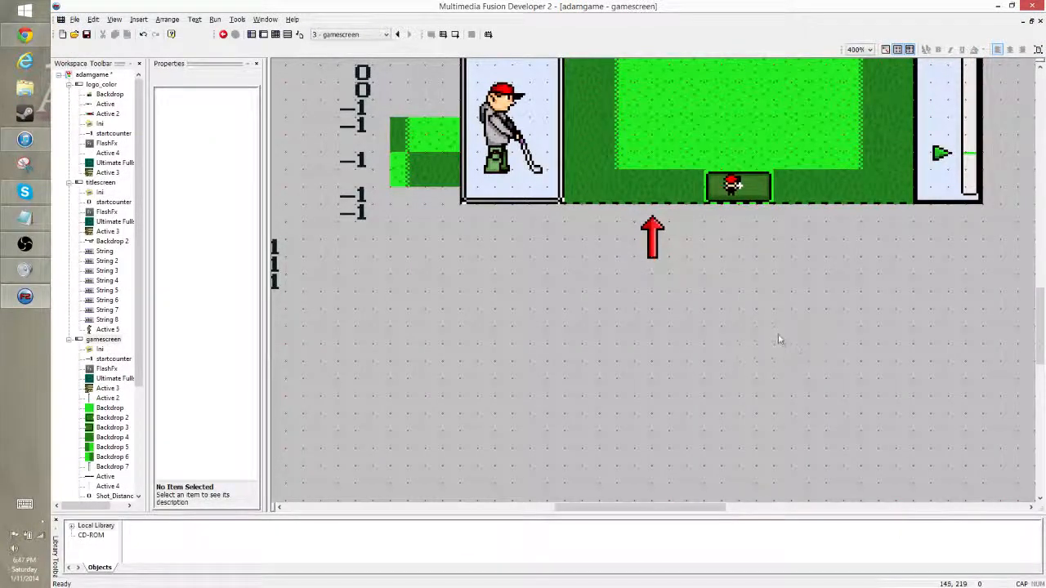
Step: Place the red arrow on the playing field so its base sits over the small golfer on the tee box
scroll(778, 334, up, 2)
click(654, 309)
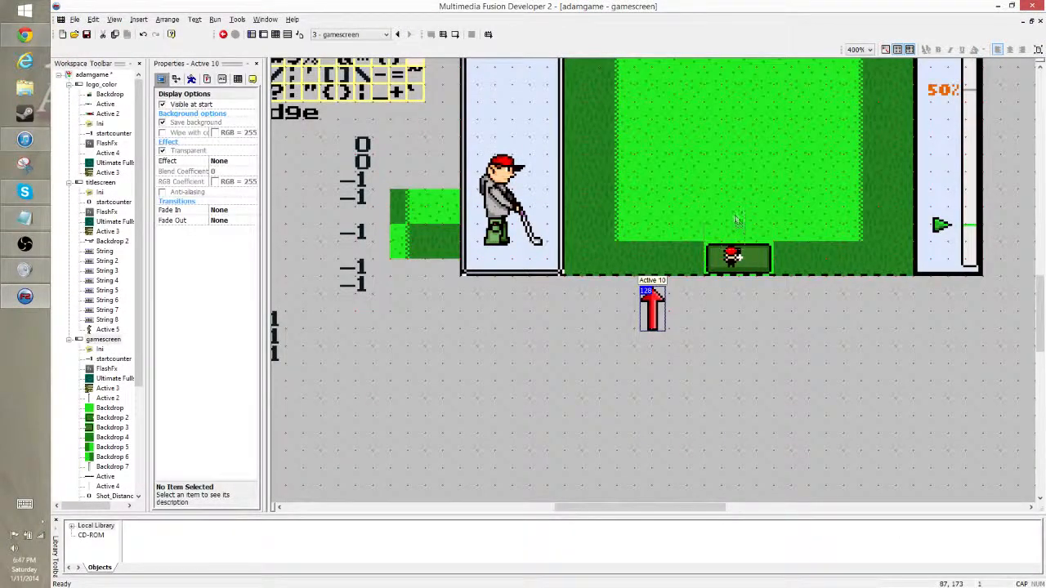
drag(653, 305, 735, 222)
click(839, 410)
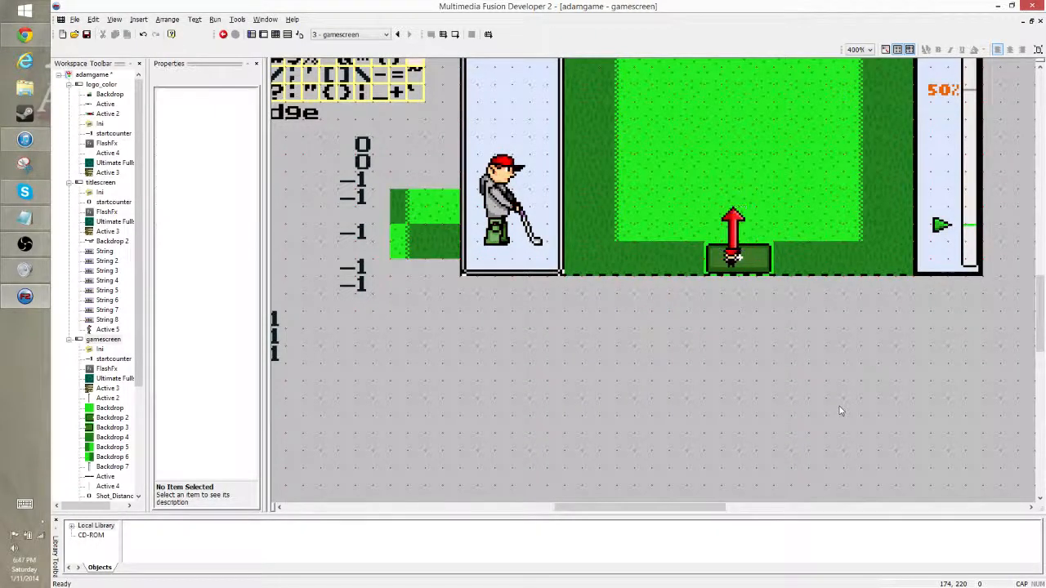
scroll(824, 391, up, 4)
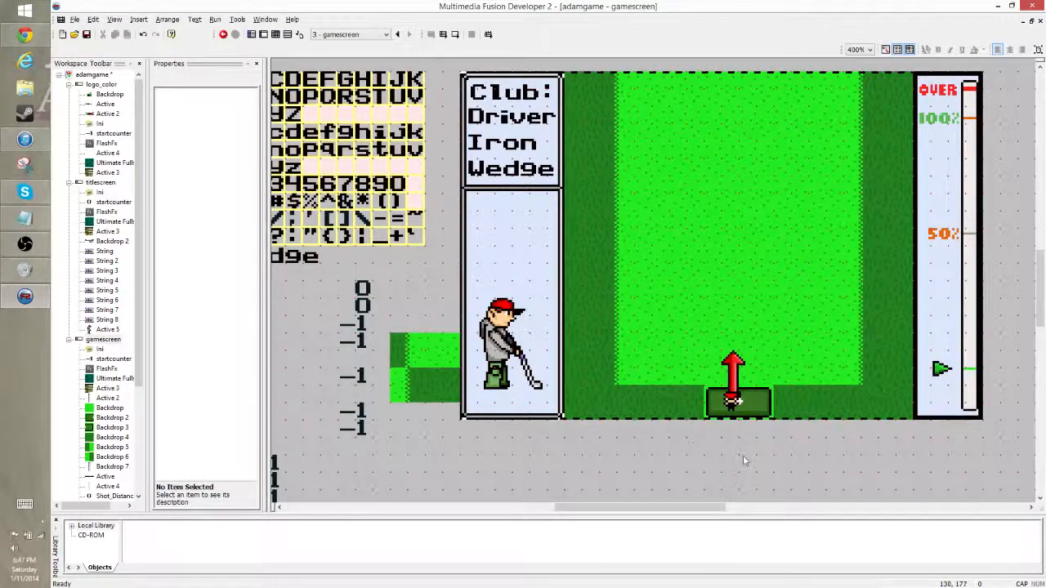
scroll(745, 460, down, 2)
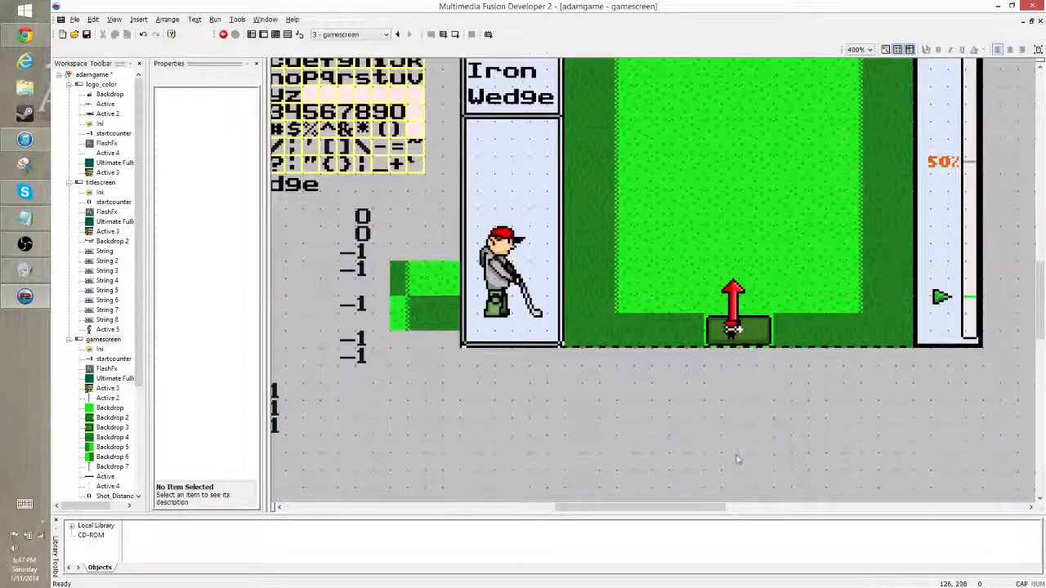
right_click(637, 382)
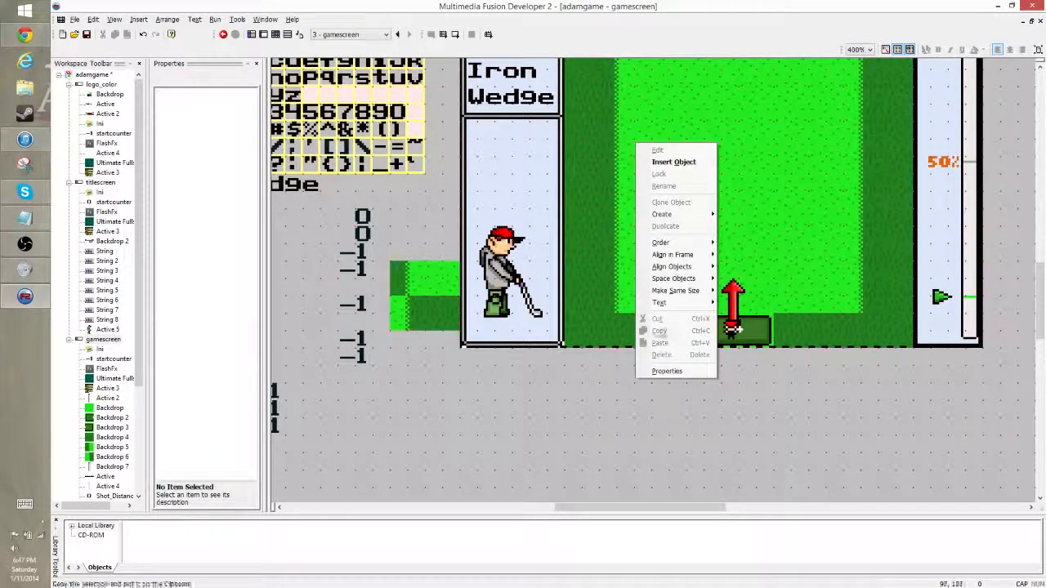
click(689, 163)
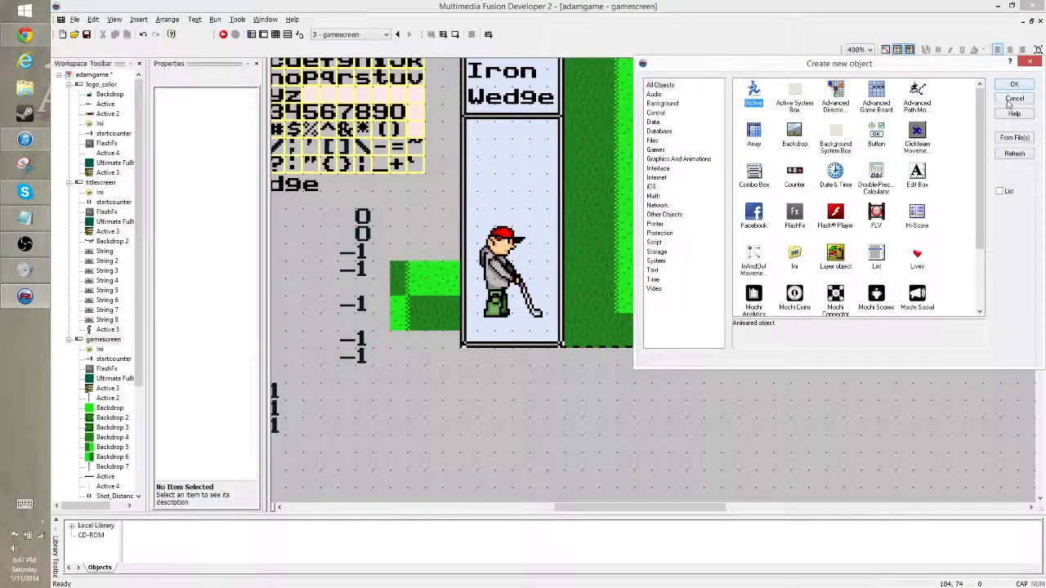
click(1013, 99)
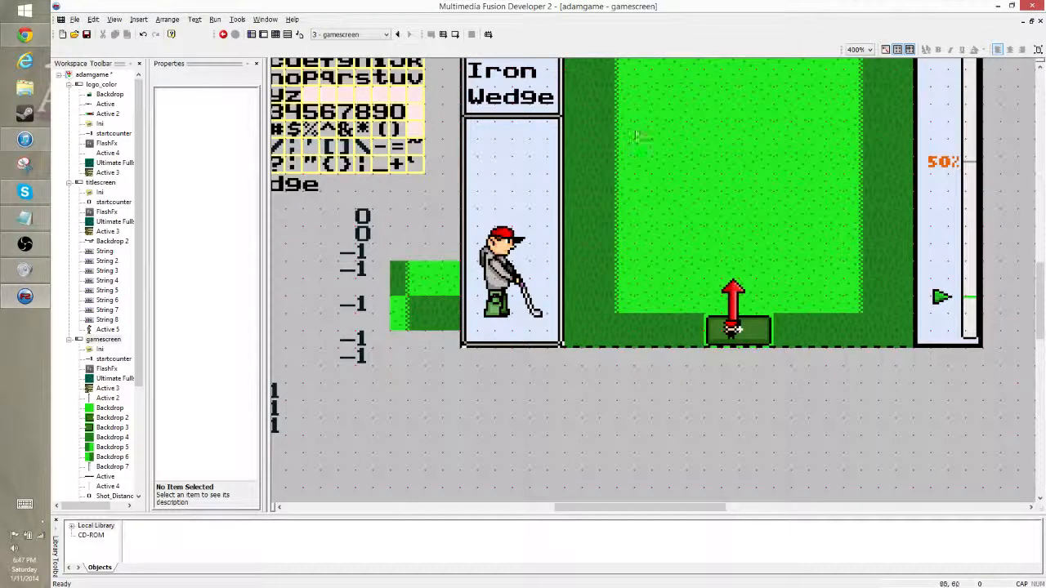
click(635, 392)
Step: Insert a new Backdrop object in the empty area just below the playing field
scroll(613, 388, up, 3)
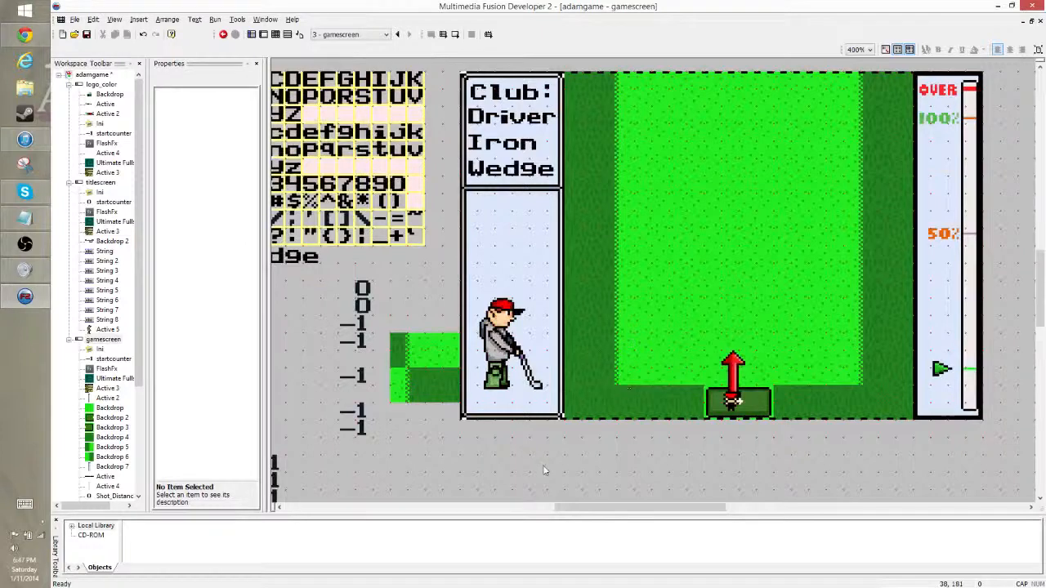
right_click(544, 221)
click(577, 237)
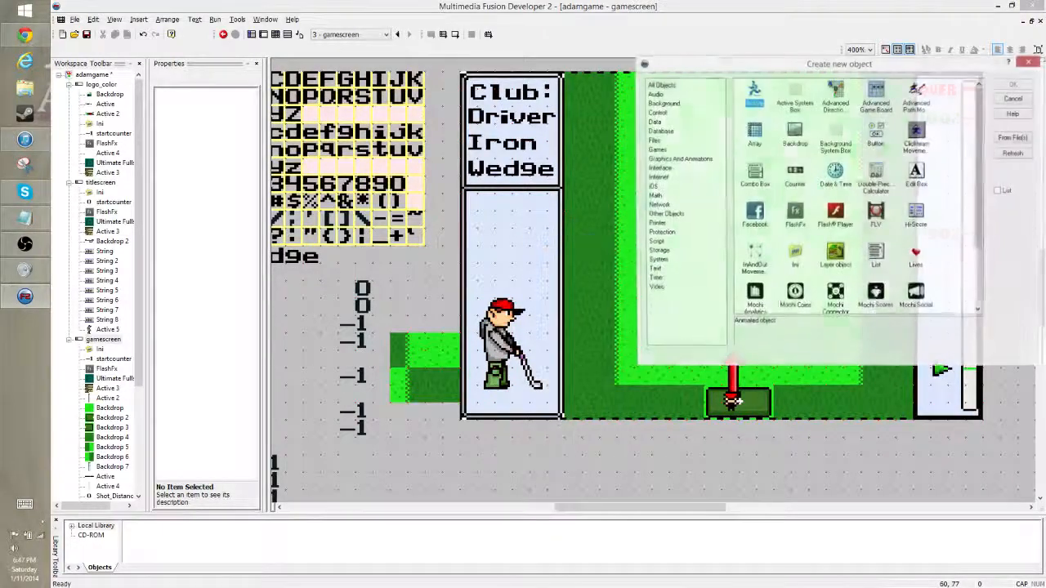
click(793, 132)
double_click(793, 132)
click(572, 447)
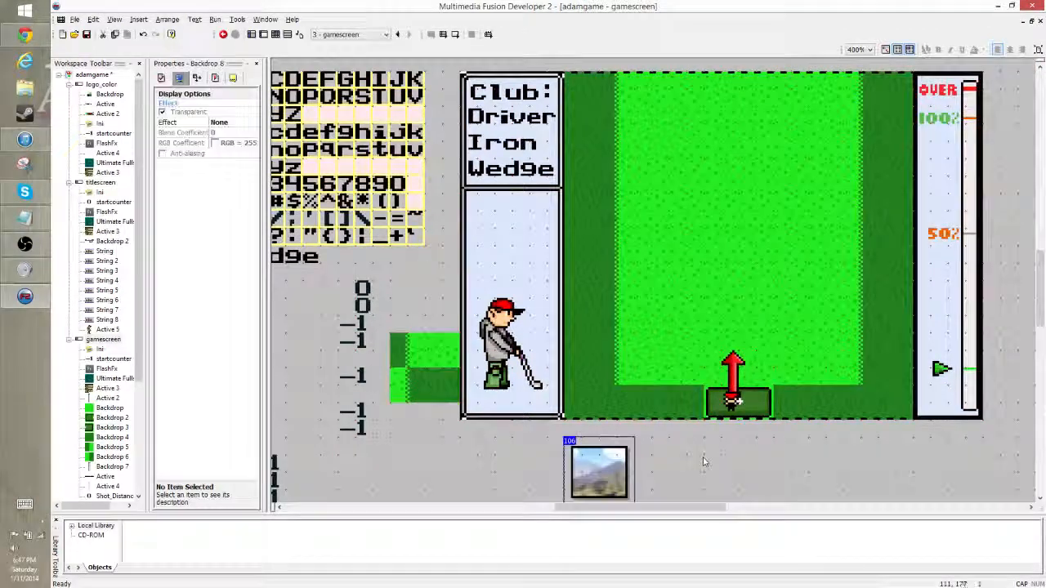
scroll(703, 460, down, 1)
Step: Open the new backdrop's image and resize it to a flat strip 16 pixels wide and about 4 pixels high
double_click(599, 397)
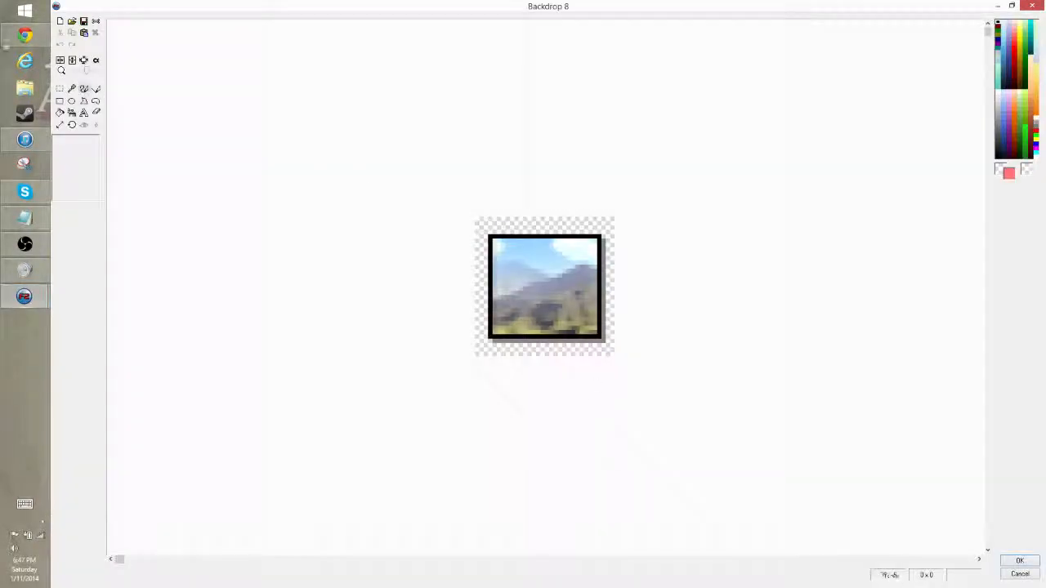
click(59, 89)
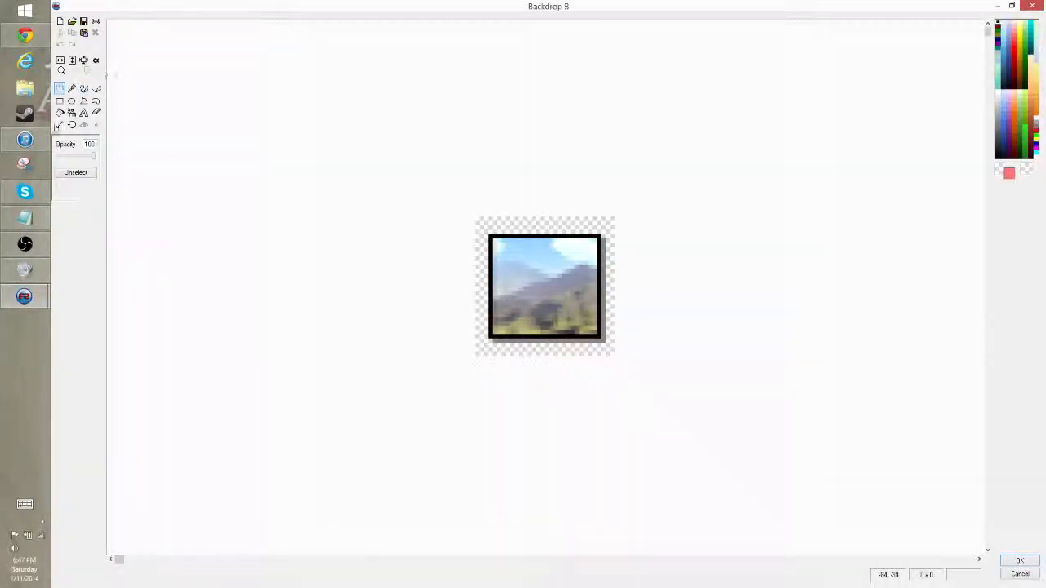
click(58, 125)
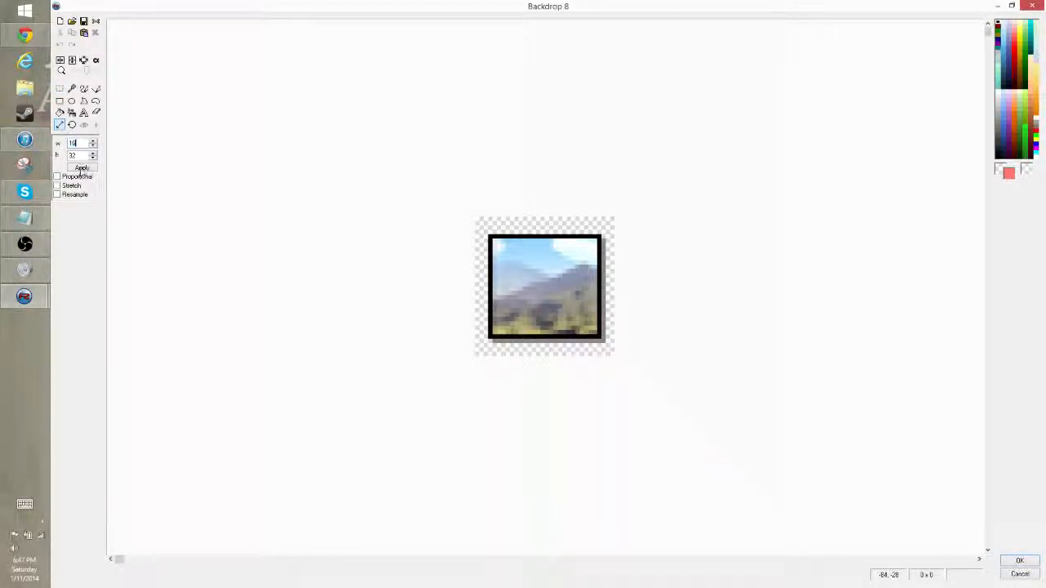
double_click(70, 154)
click(80, 168)
Step: Fill the strip with solid red (231,0,0) and save the image
click(60, 112)
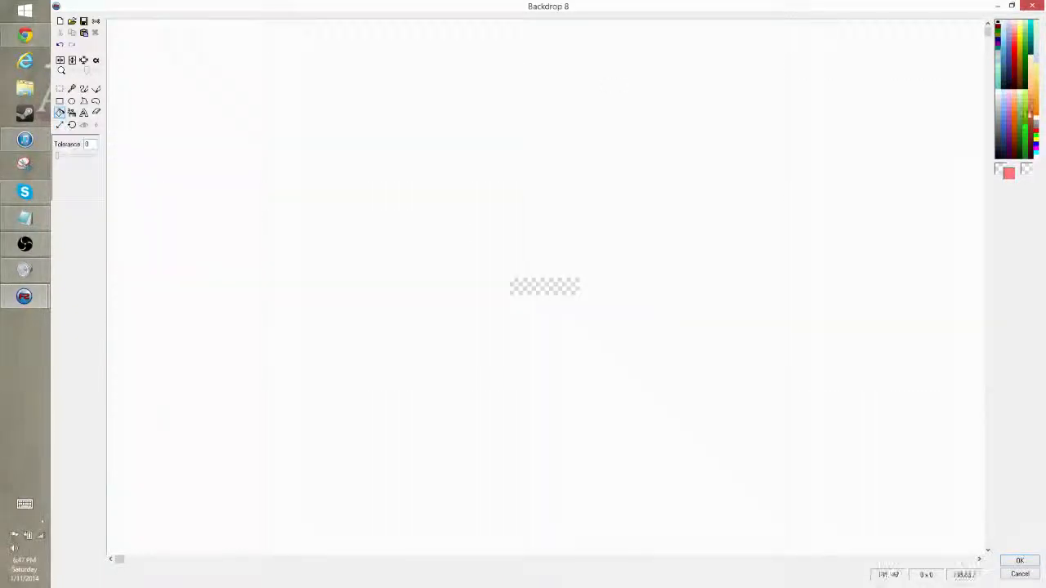
click(1015, 57)
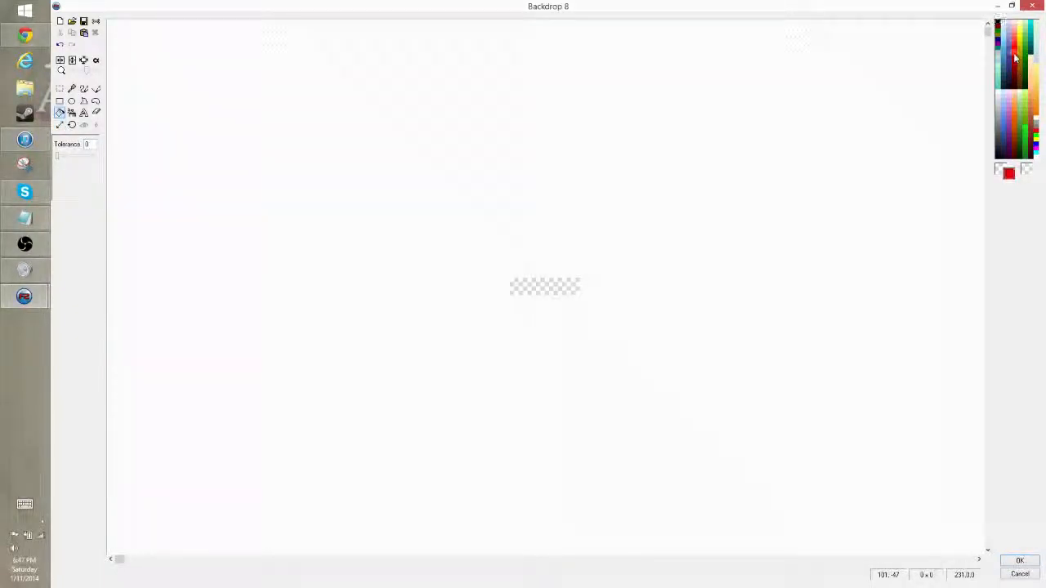
click(546, 284)
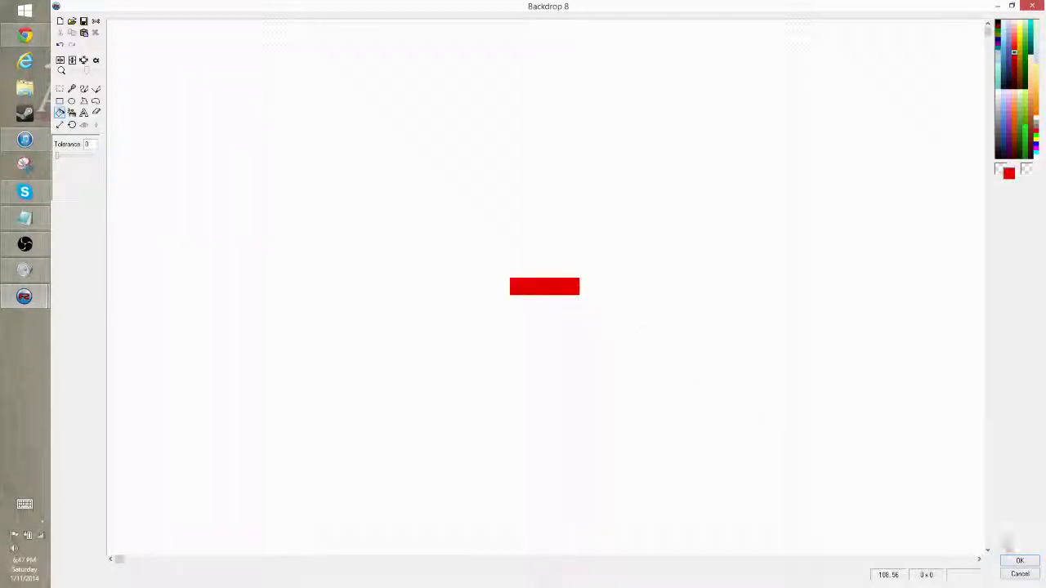
click(1019, 562)
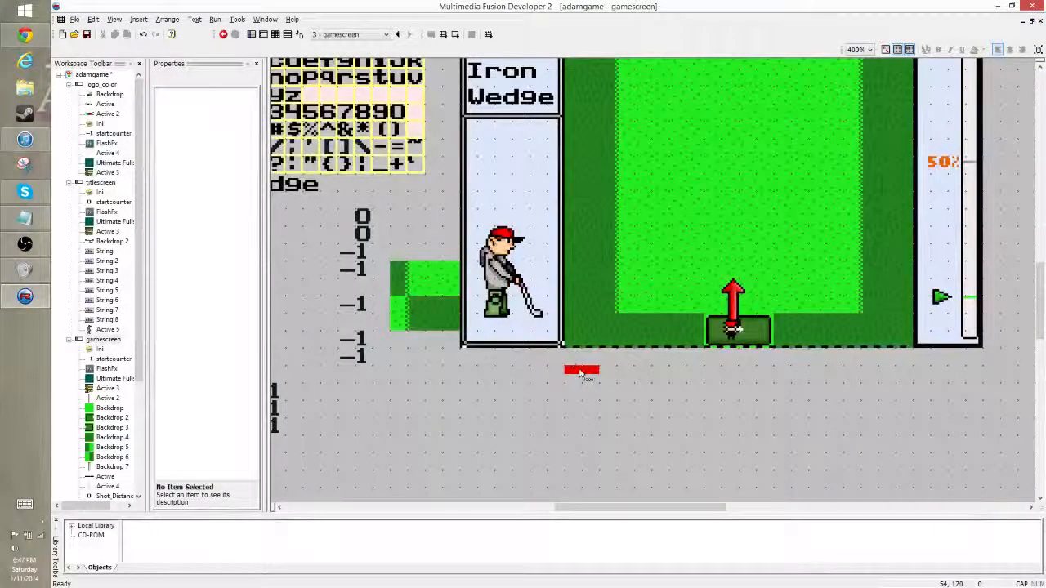
Step: Move the red bar onto the playing field, flush with its left edge and just above the golfer's head height
drag(605, 213, 598, 183)
click(705, 425)
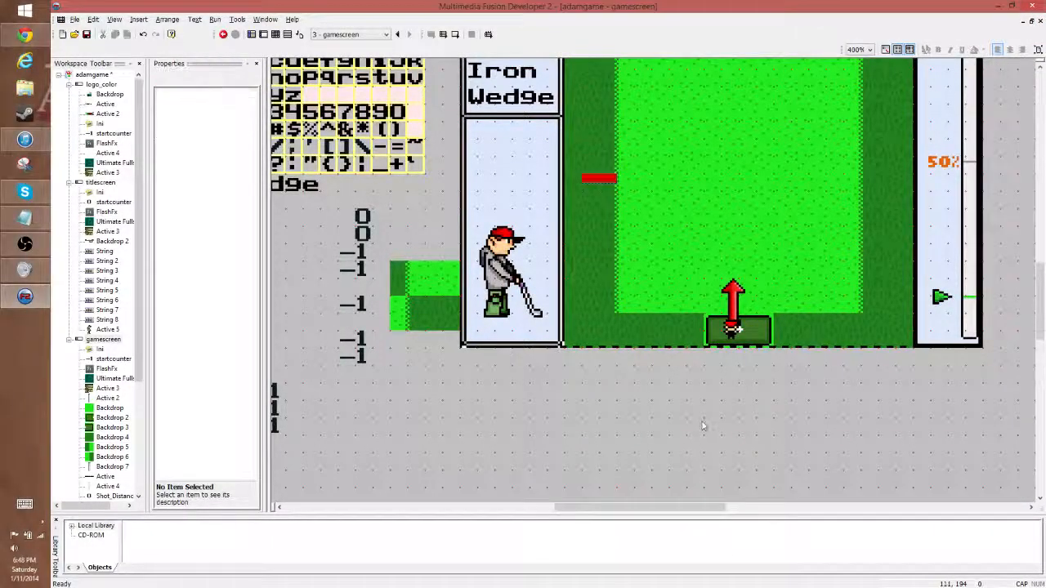
scroll(701, 424, up, 2)
scroll(702, 425, up, 2)
scroll(637, 326, down, 2)
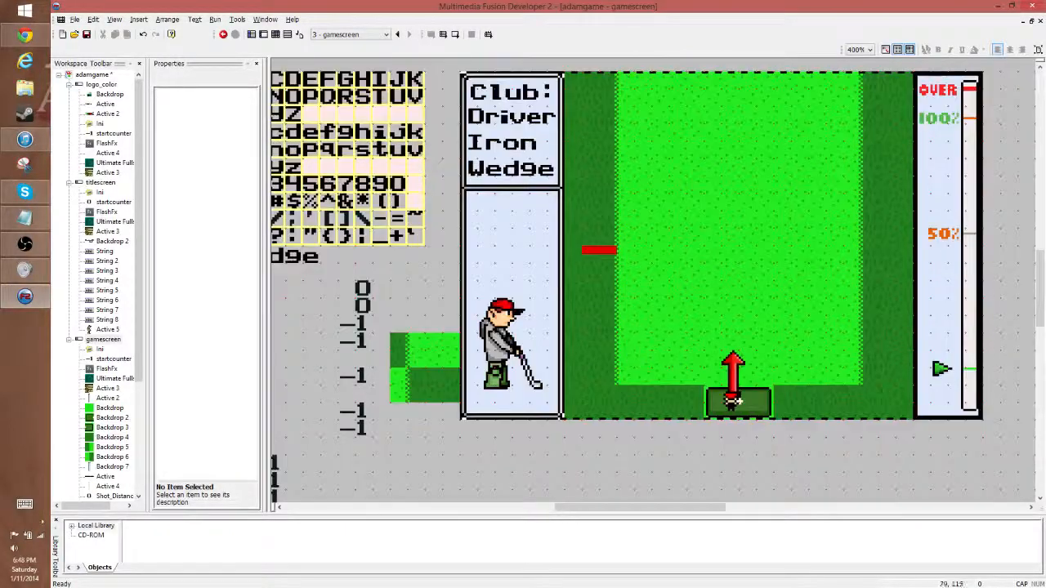
click(598, 253)
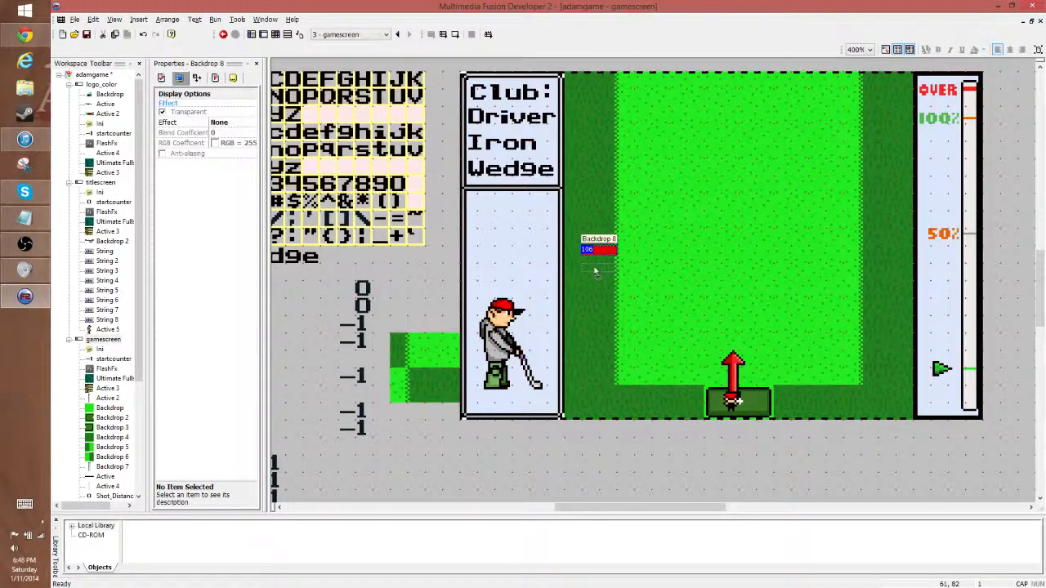
drag(595, 273, 606, 282)
click(662, 455)
click(592, 268)
drag(582, 266, 581, 283)
click(582, 287)
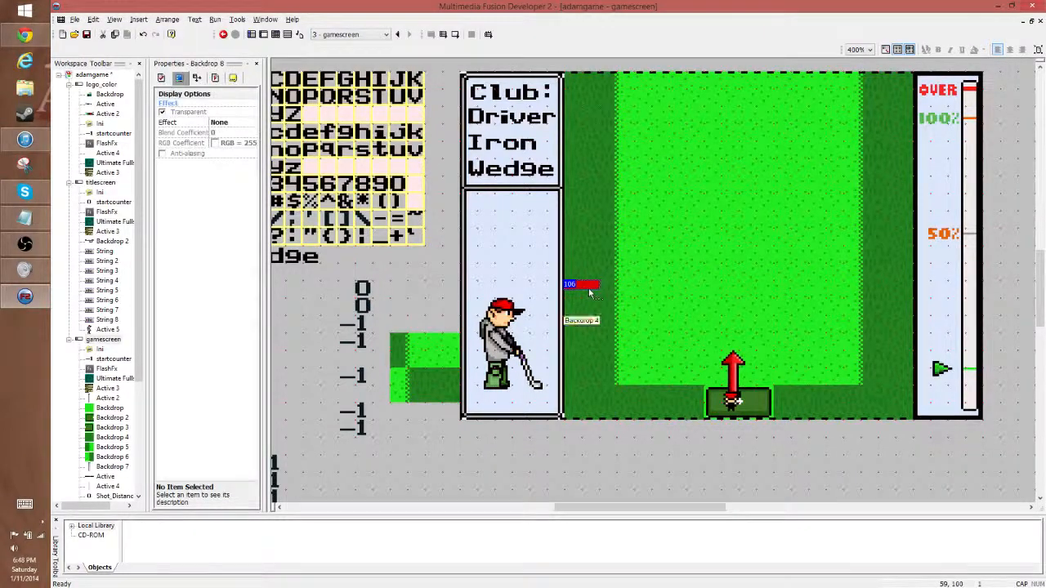
Step: Duplicate the red bar into a row of three from the field's left edge, and place another copy at the right edge
ctrl+drag(585, 289, 623, 288)
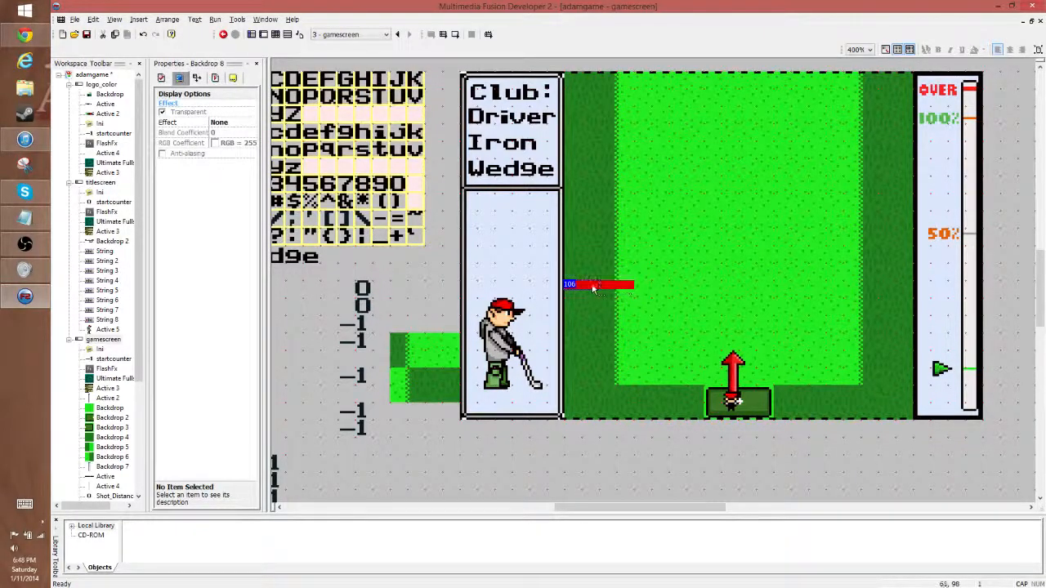
click(601, 391)
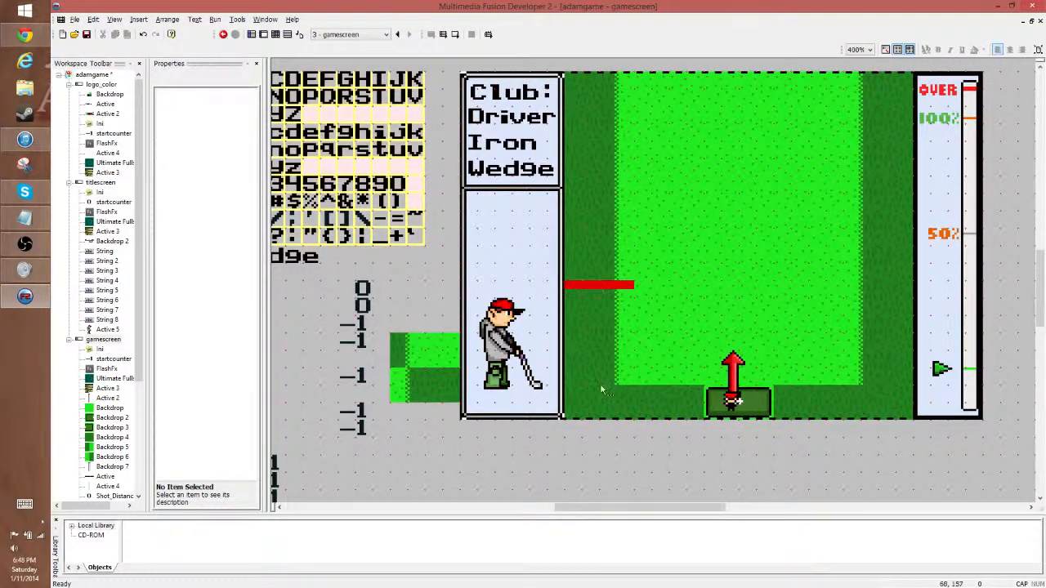
click(587, 288)
ctrl+drag(653, 284, 903, 286)
click(663, 471)
click(658, 286)
click(902, 458)
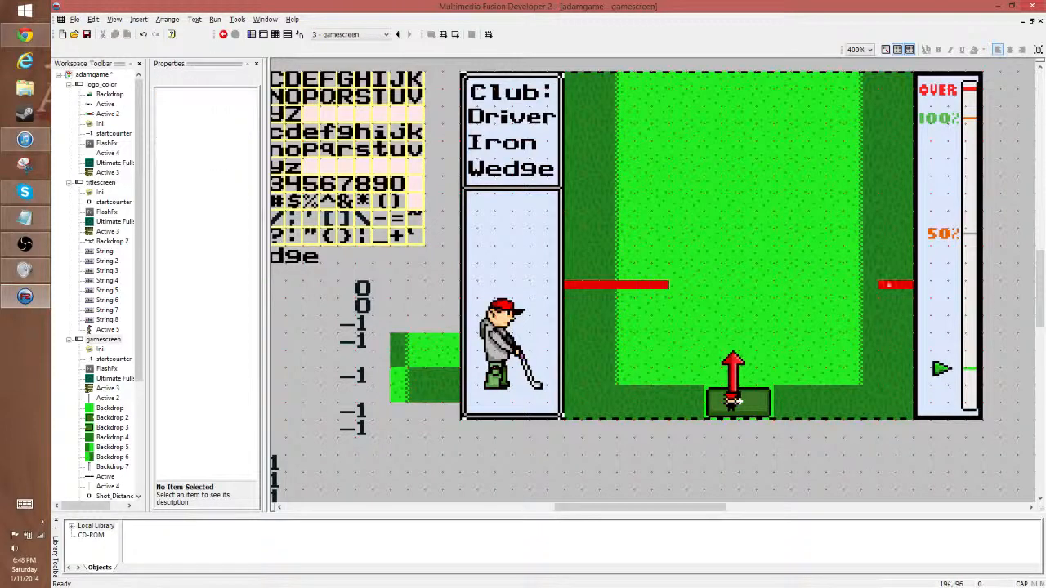
Step: Duplicate the right-edge bar twice inward, forming a matching row of three red bars
click(897, 286)
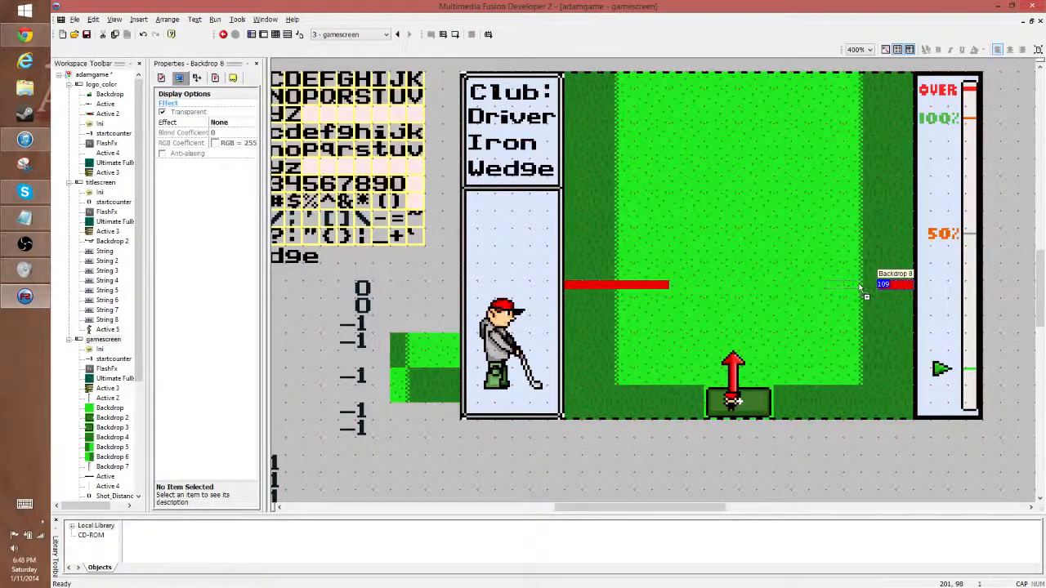
ctrl+drag(860, 286, 819, 292)
click(886, 455)
click(853, 288)
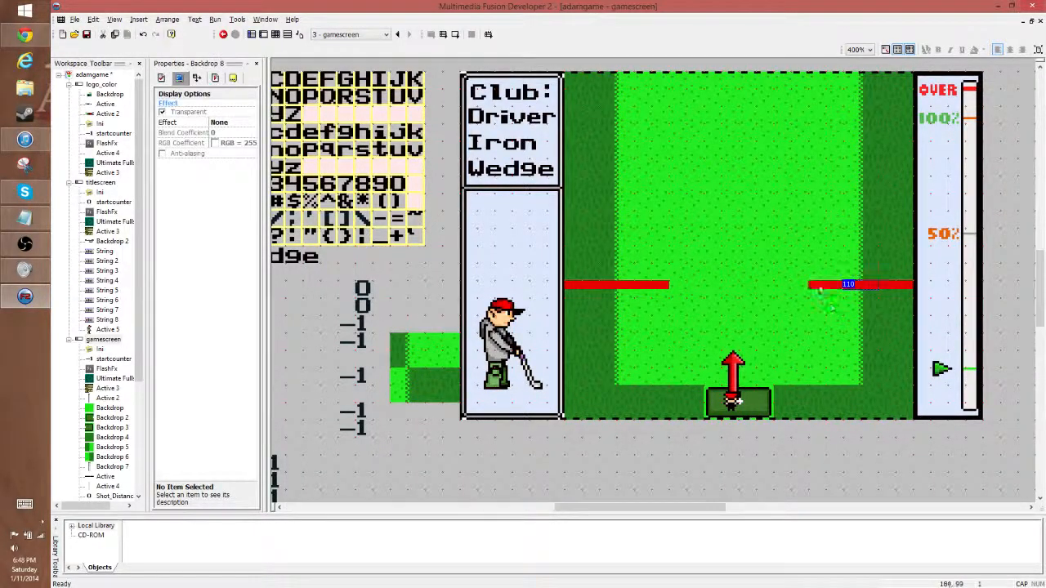
Step: Clone the red bar as a separate object and build a second row of three bars on each side, higher up the field
click(664, 286)
right_click(660, 287)
click(695, 345)
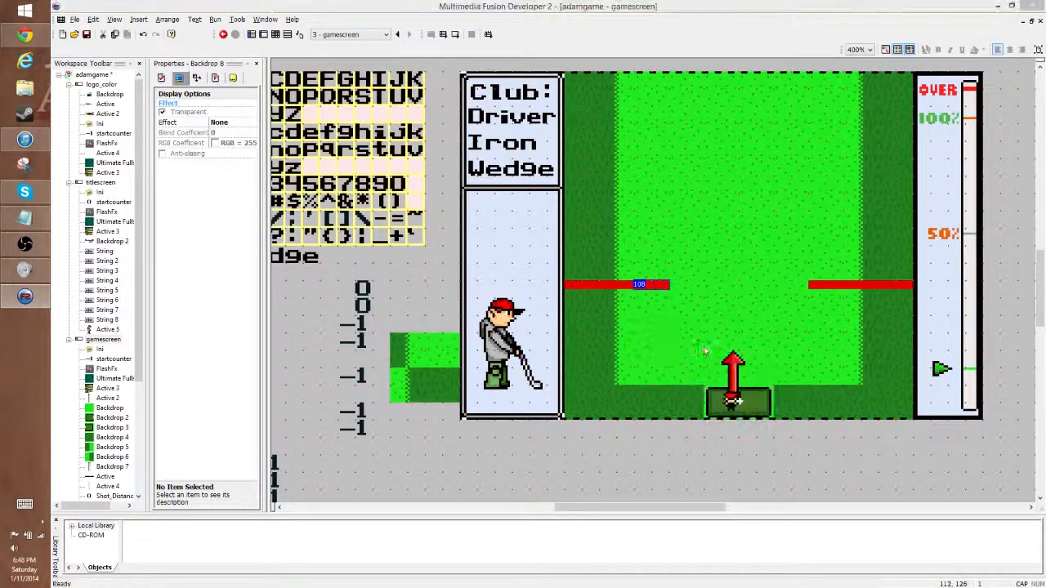
click(137, 197)
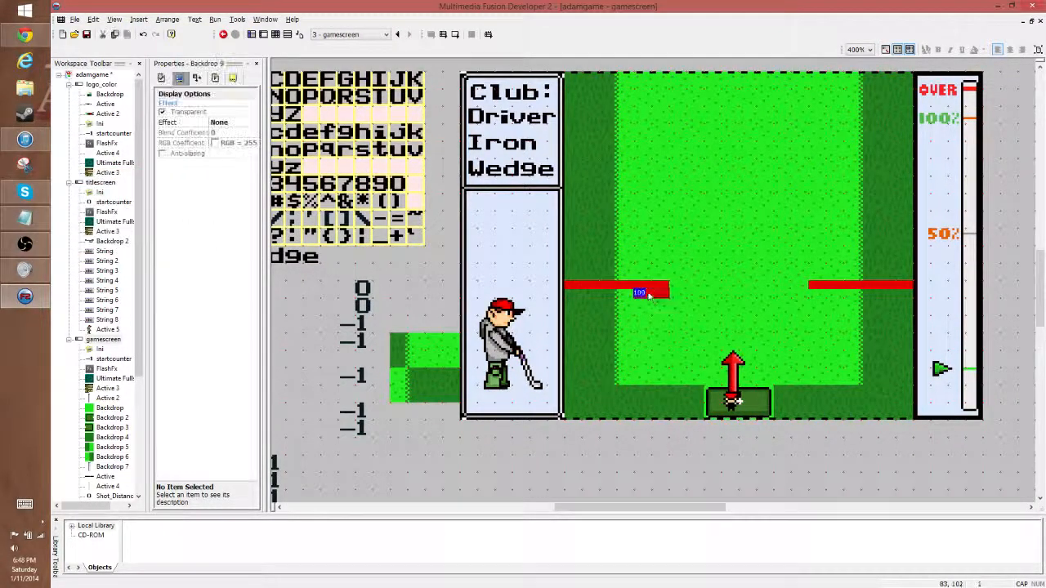
mouse_move(660, 296)
mouse_down()
mouse_move(586, 181)
mouse_move(660, 186)
mouse_up()
drag(833, 188, 878, 181)
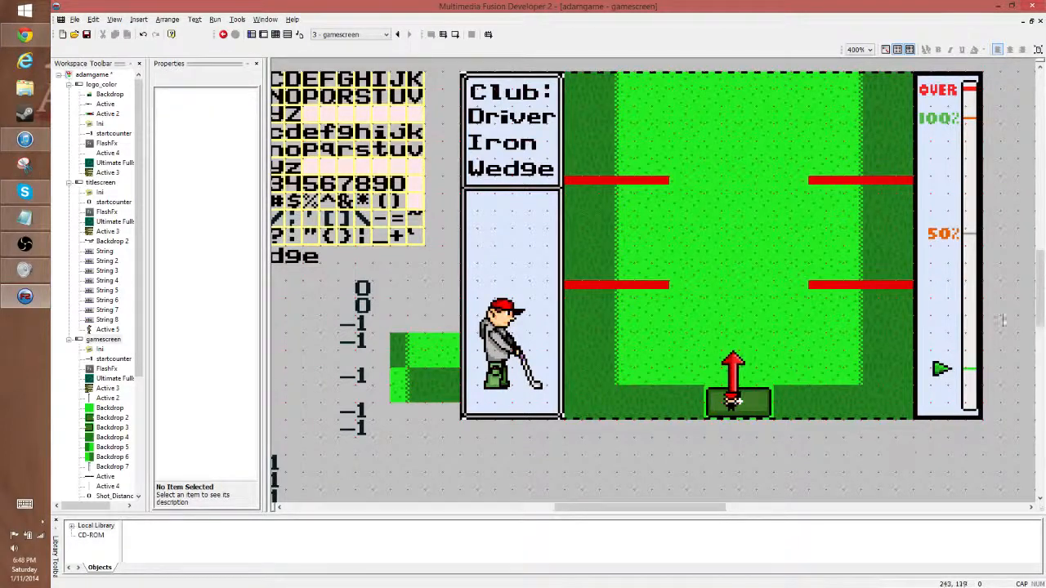
Step: Copy the upper row's red bar to the field's top edge, making three bars on each side
scroll(667, 258, up, 2)
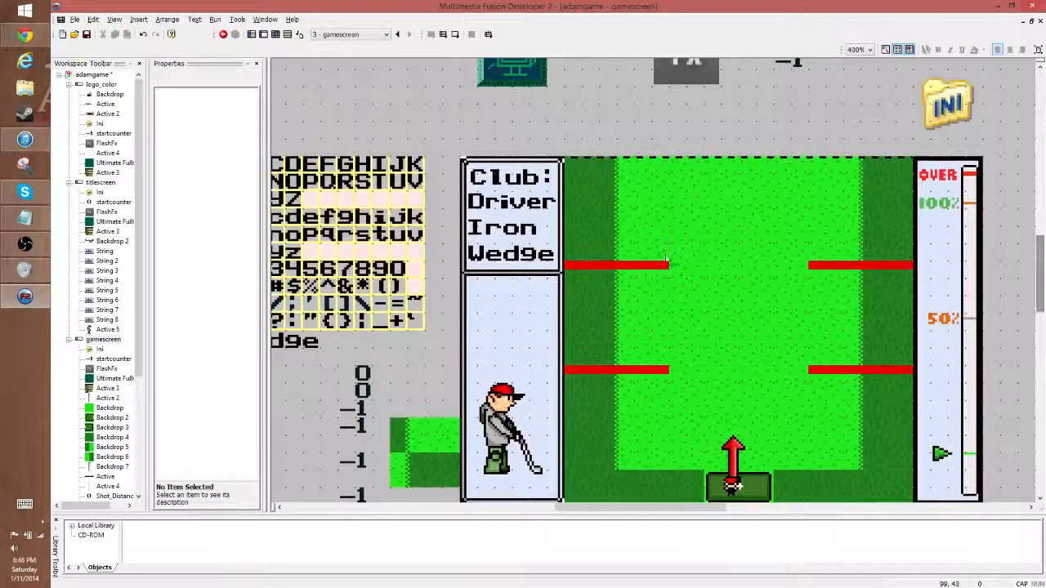
click(572, 264)
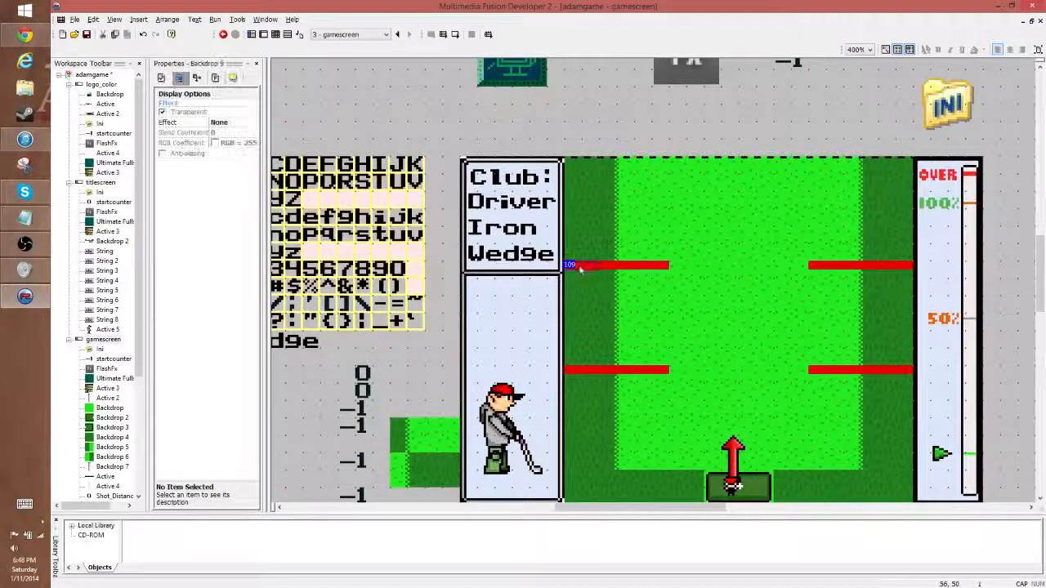
click(604, 143)
click(588, 163)
ctrl+drag(590, 164, 659, 167)
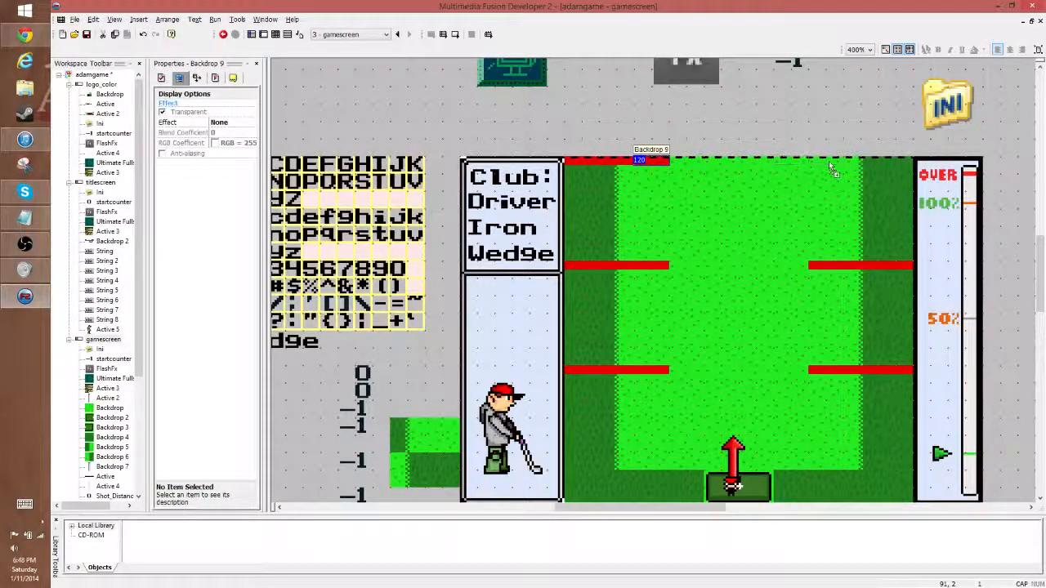
ctrl+drag(829, 161, 896, 166)
click(861, 164)
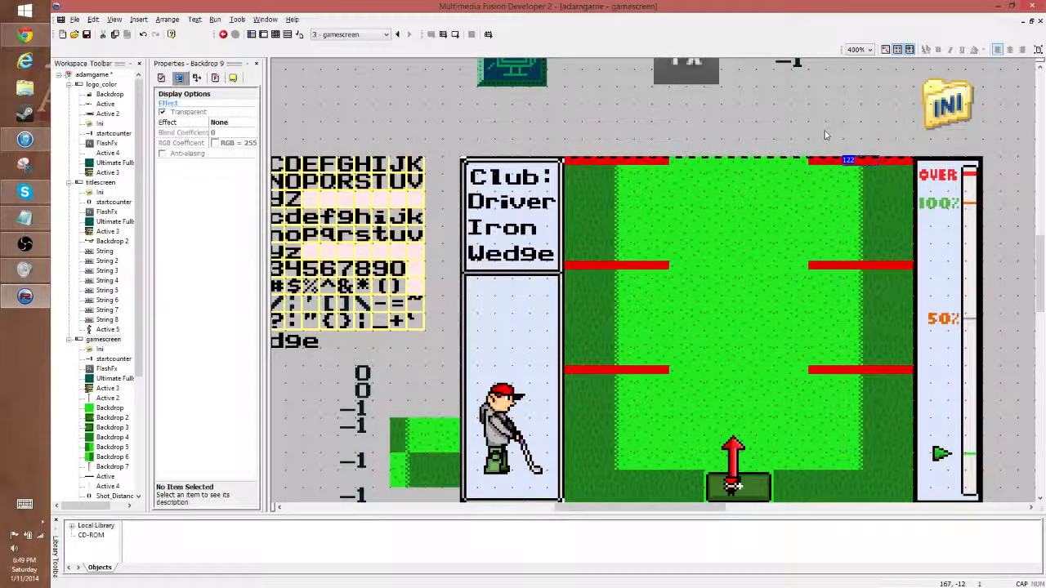
click(825, 134)
Step: Insert a new Active object in the empty area just below the golf field
scroll(659, 104, down, 2)
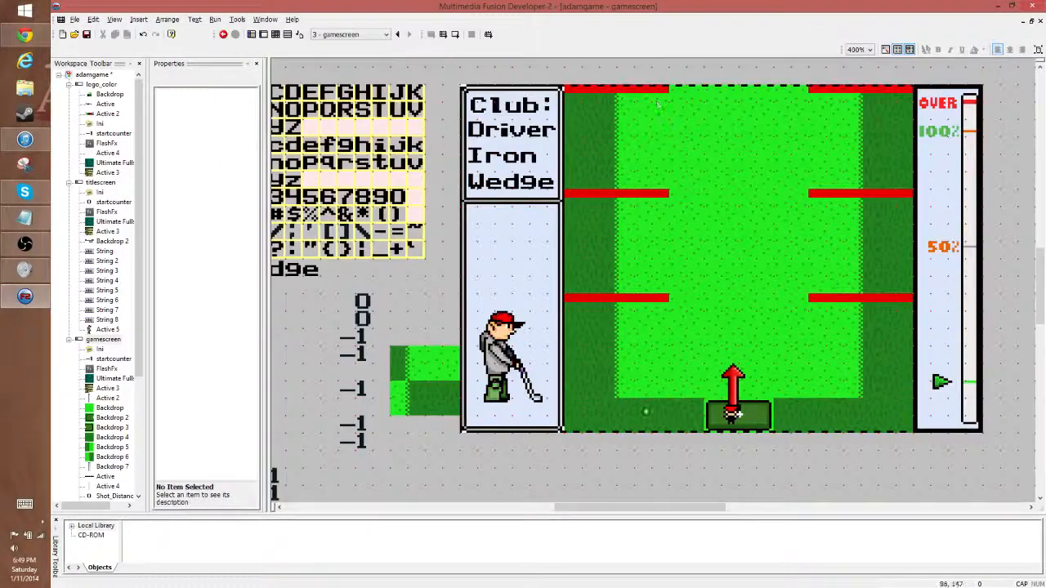
scroll(437, 473, down, 2)
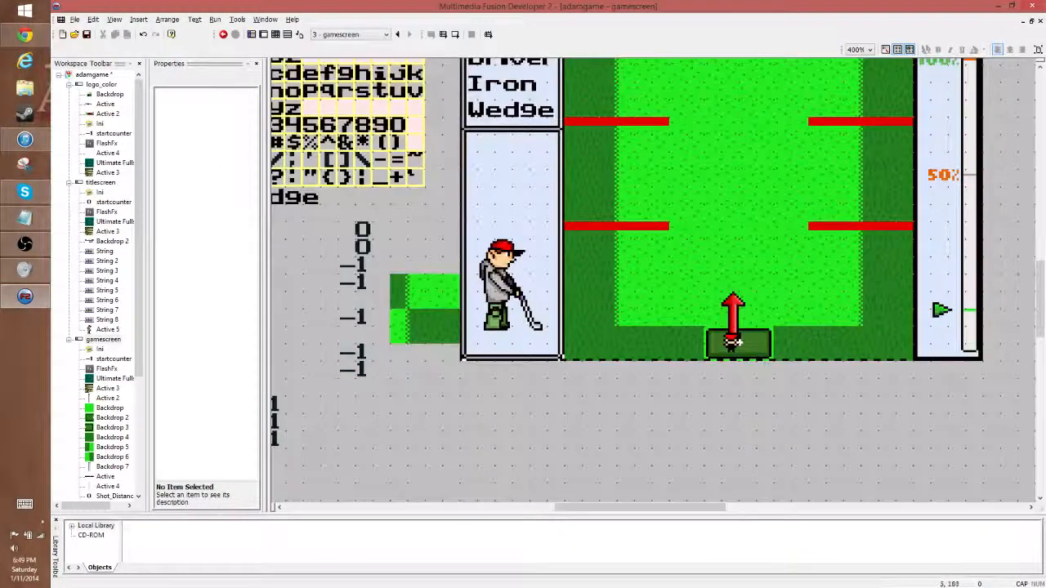
right_click(583, 402)
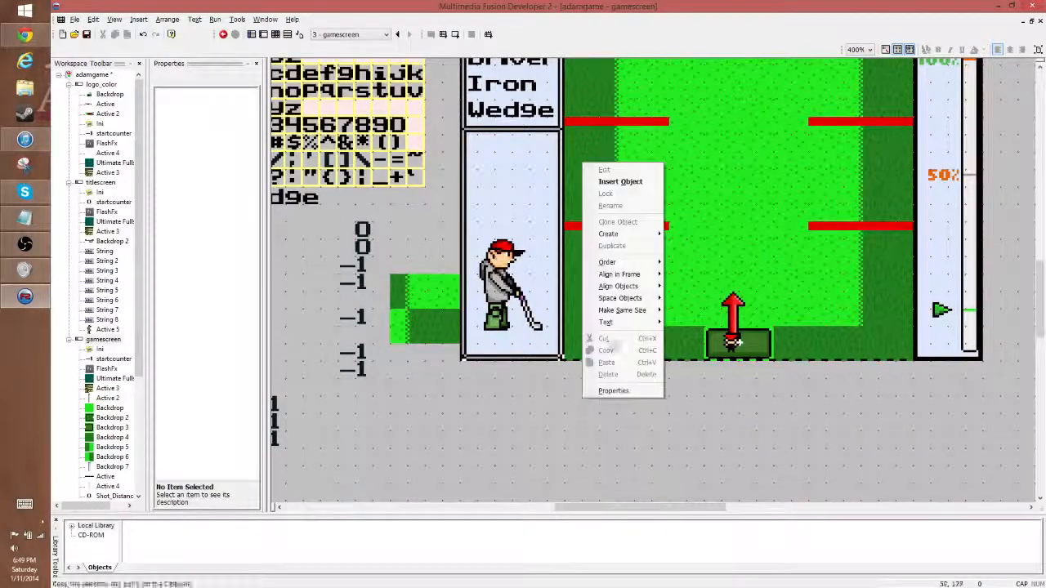
click(632, 181)
click(1011, 87)
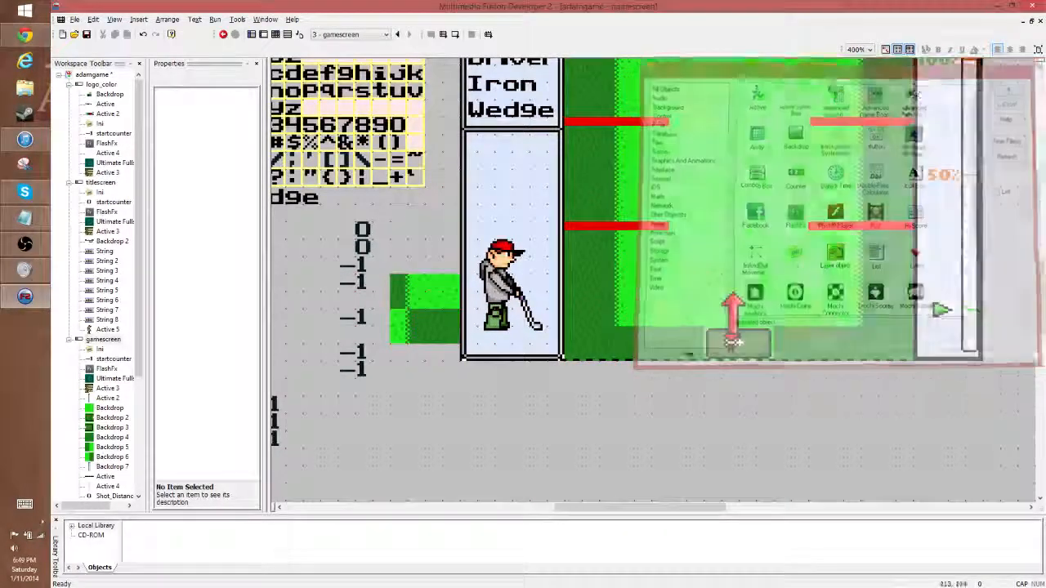
click(614, 396)
Step: Resize the new Active object's image canvas to 18 by 6 pixels
double_click(614, 396)
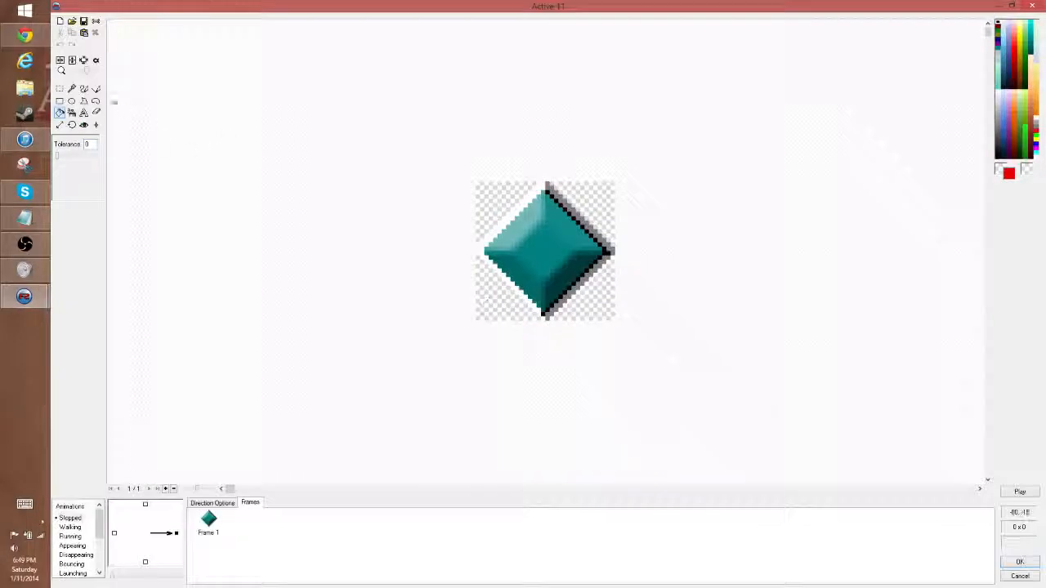
click(60, 124)
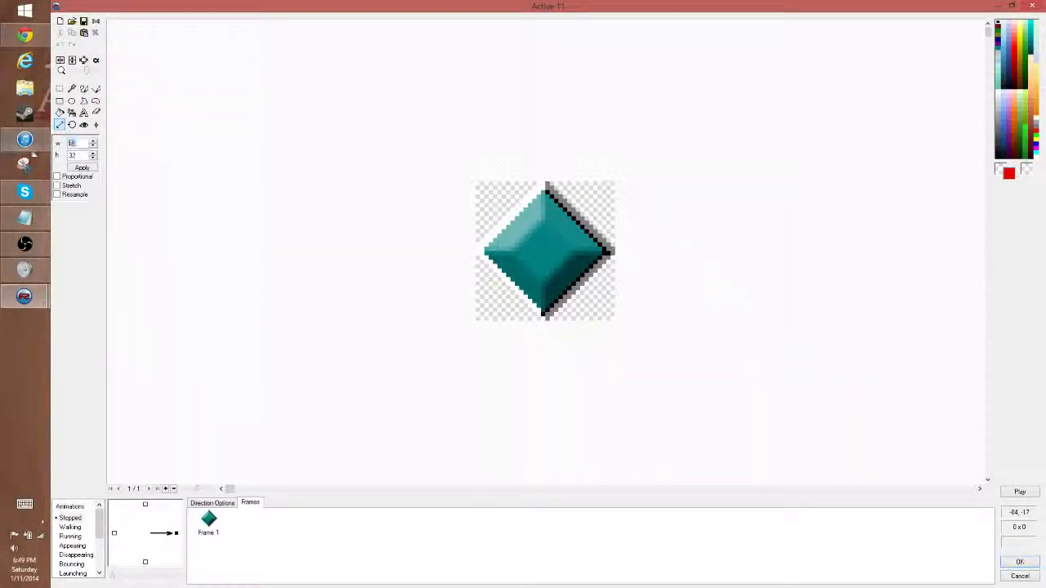
text(5)
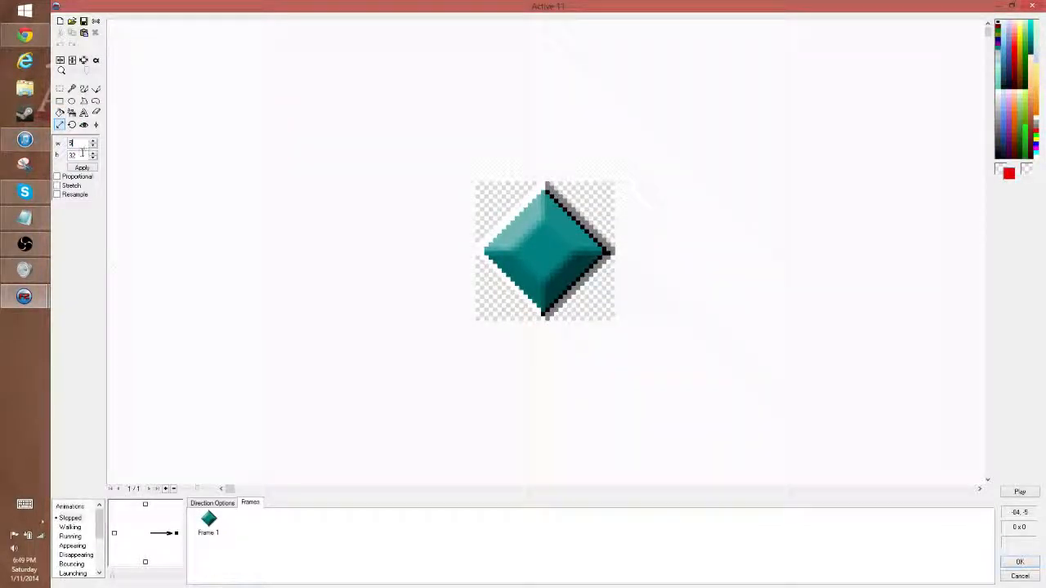
key(Tab)
text(5)
double_click(78, 143)
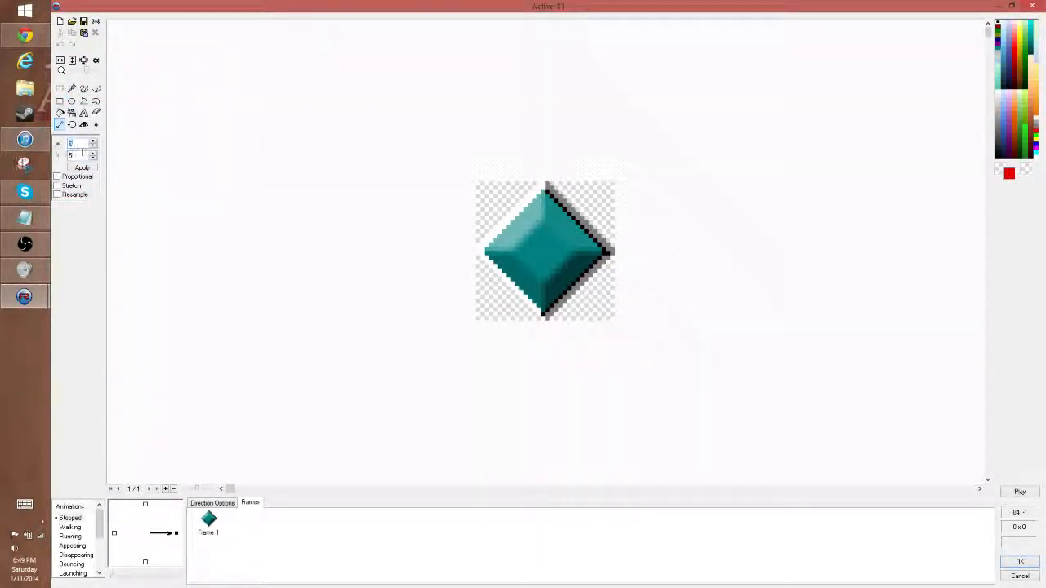
double_click(79, 154)
text(6)
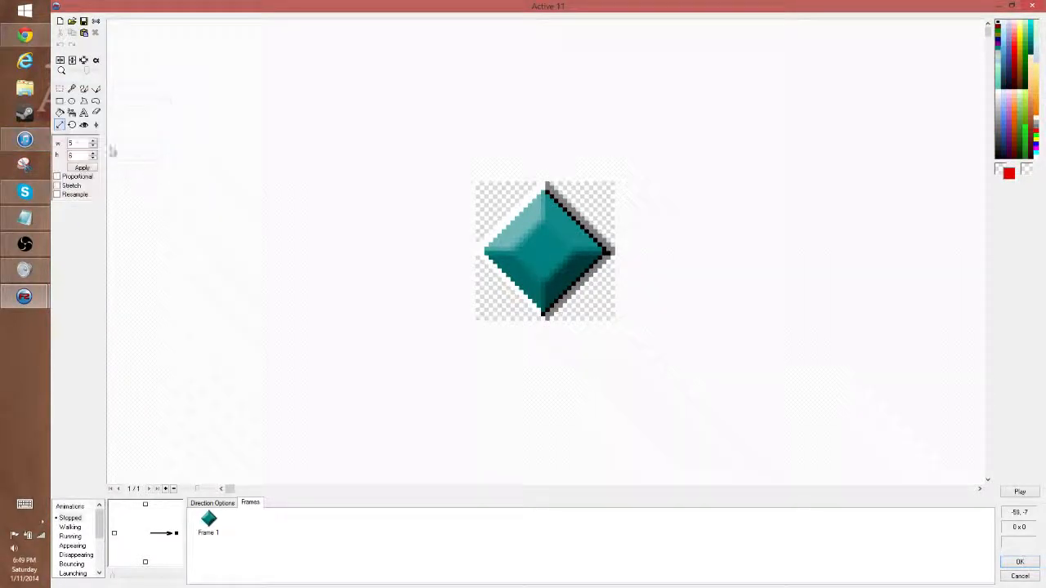
double_click(80, 143)
text(18)
click(82, 168)
Step: Erase the default diamond image and draw the number 100 in black pixels with a size 1 brush
click(59, 89)
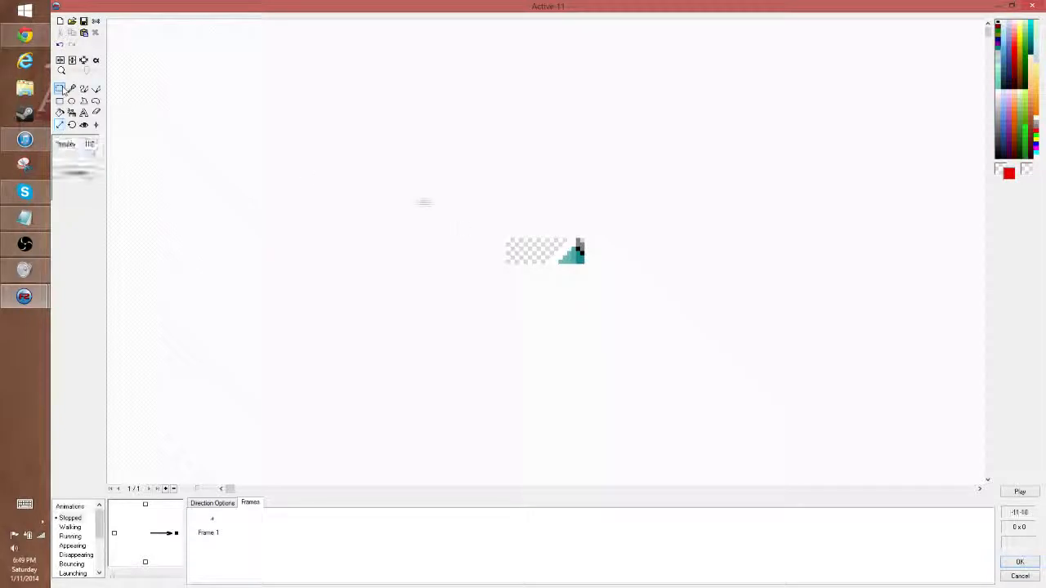
drag(425, 202, 711, 359)
key(Delete)
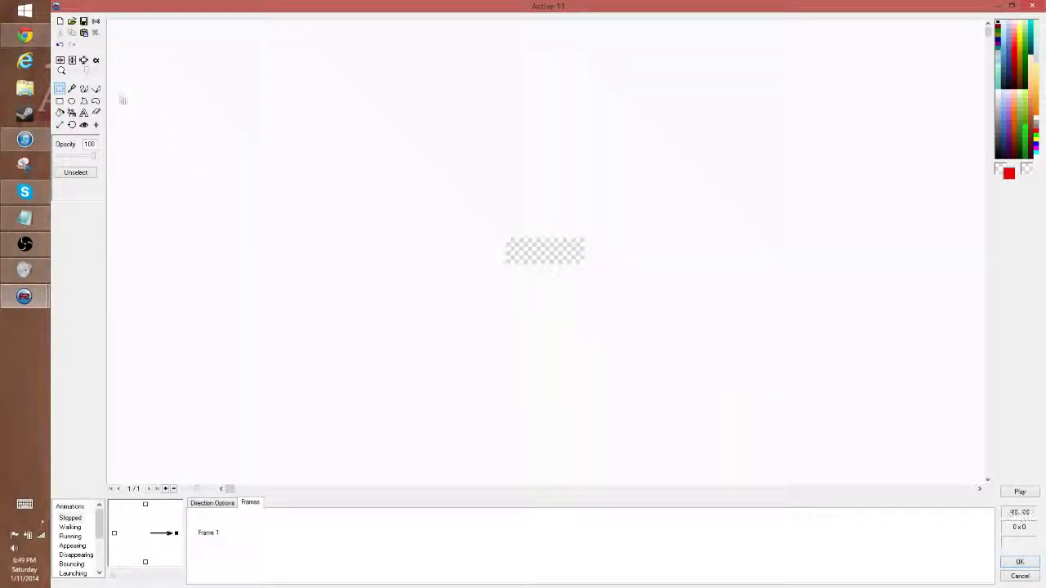
click(95, 89)
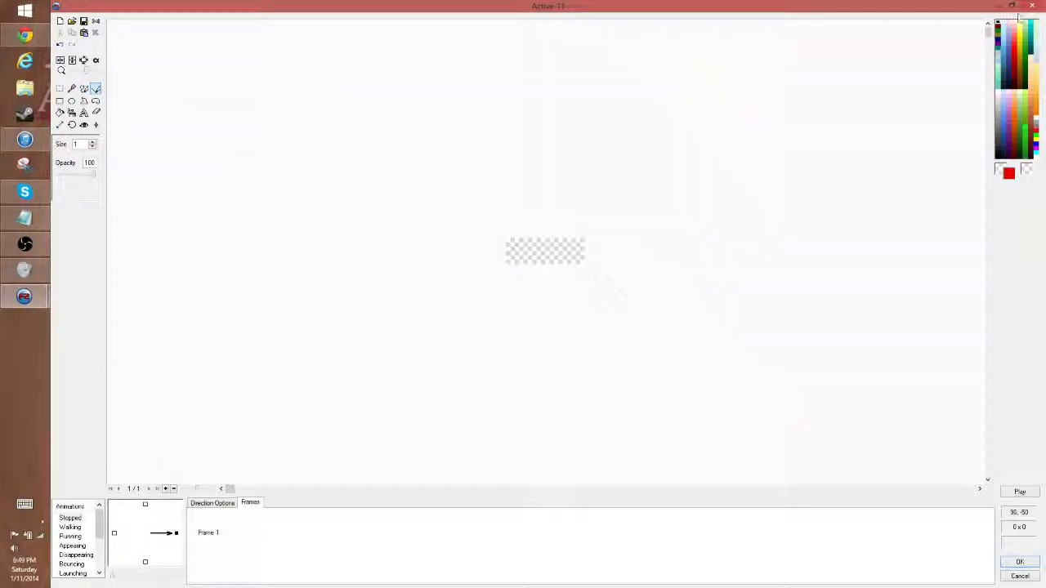
click(999, 26)
click(83, 89)
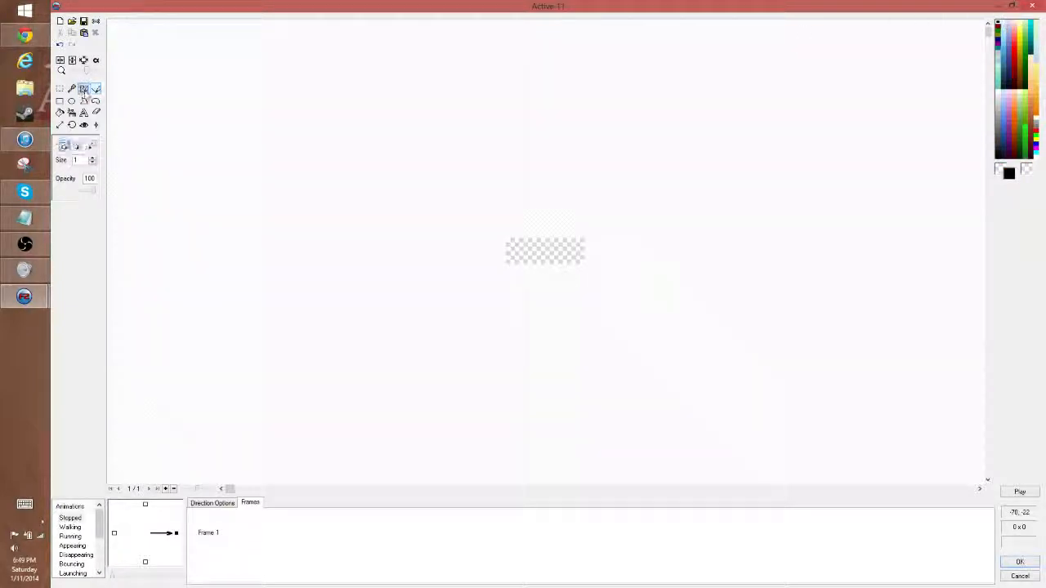
mouse_move(512, 239)
mouse_down()
mouse_move(513, 257)
mouse_move(517, 240)
mouse_move(522, 257)
mouse_move(531, 244)
mouse_move(537, 258)
mouse_move(538, 234)
mouse_move(547, 256)
mouse_move(566, 236)
mouse_move(570, 258)
mouse_up()
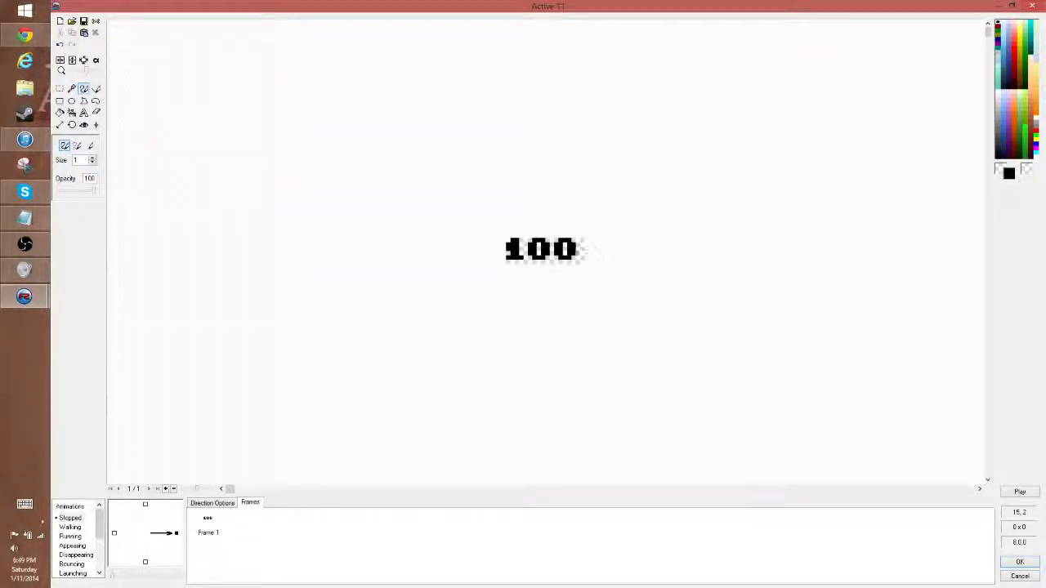
click(1019, 563)
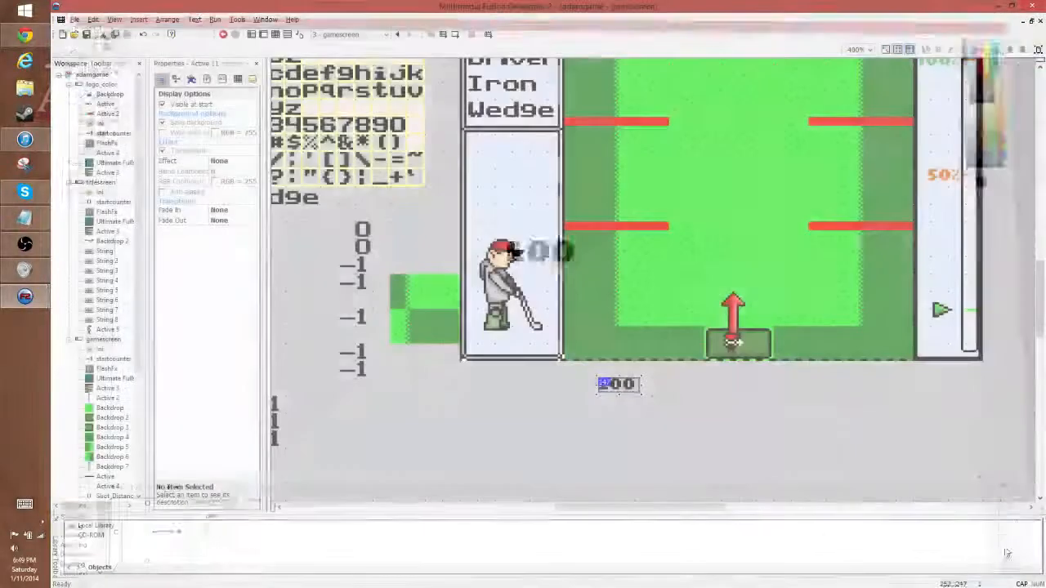
Step: Clone the 100 label into two more separate objects stacked directly beneath it
click(634, 390)
right_click(634, 385)
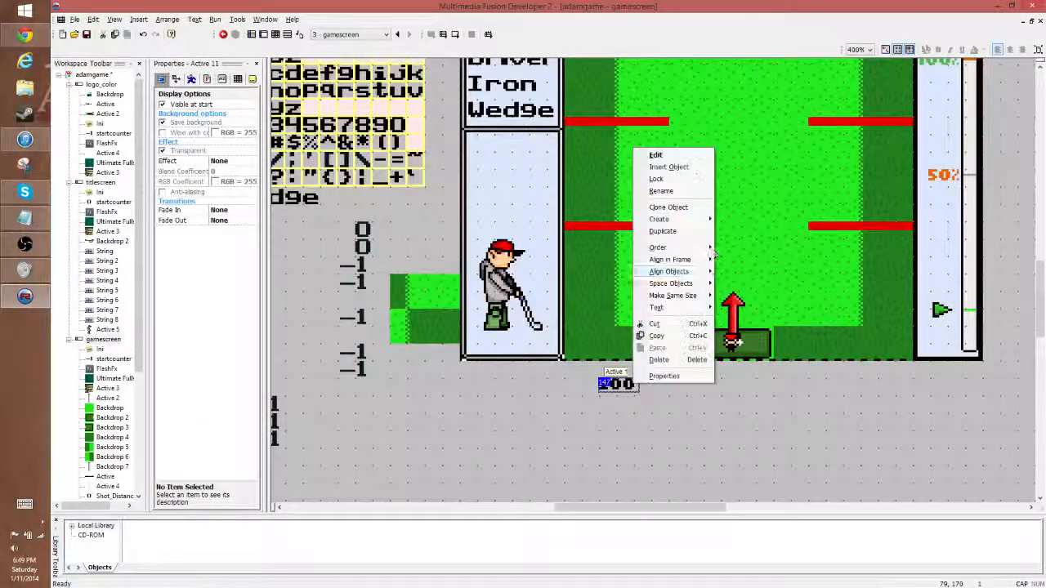
click(669, 208)
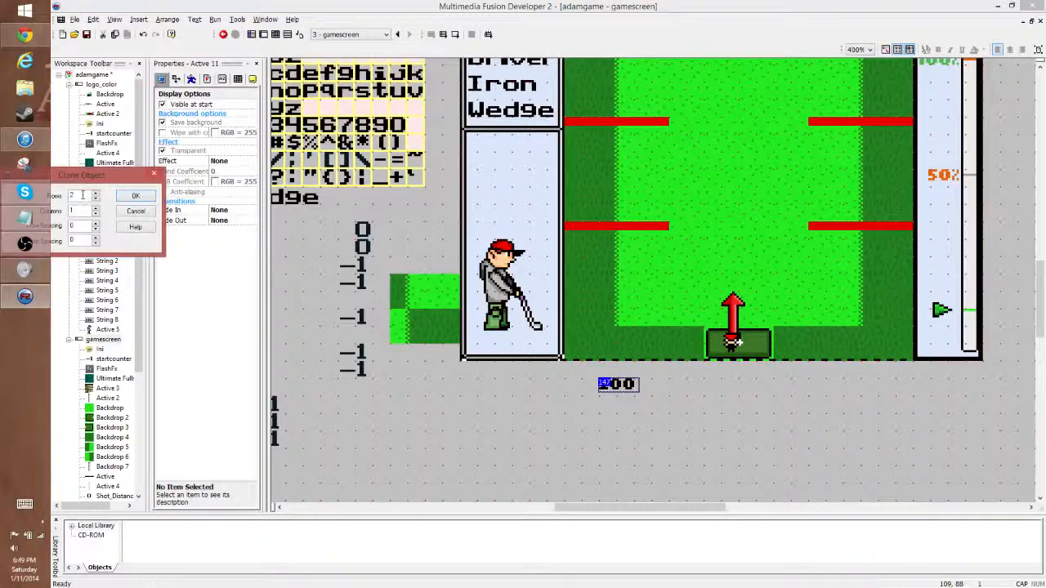
click(136, 197)
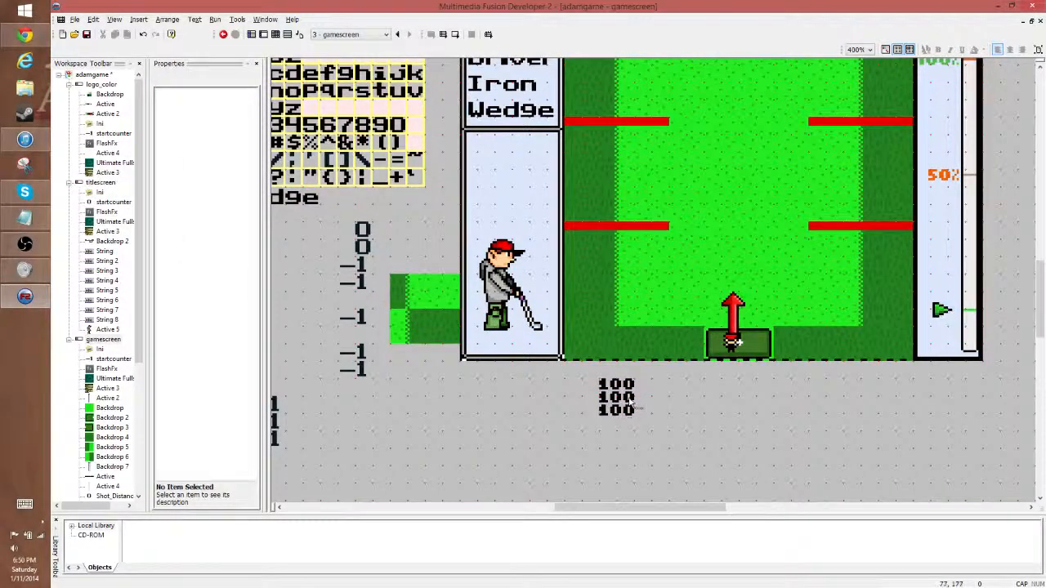
Step: Edit the middle label's image to read 200, shifting the two zeros one pixel right and redrawing the first digit
double_click(627, 392)
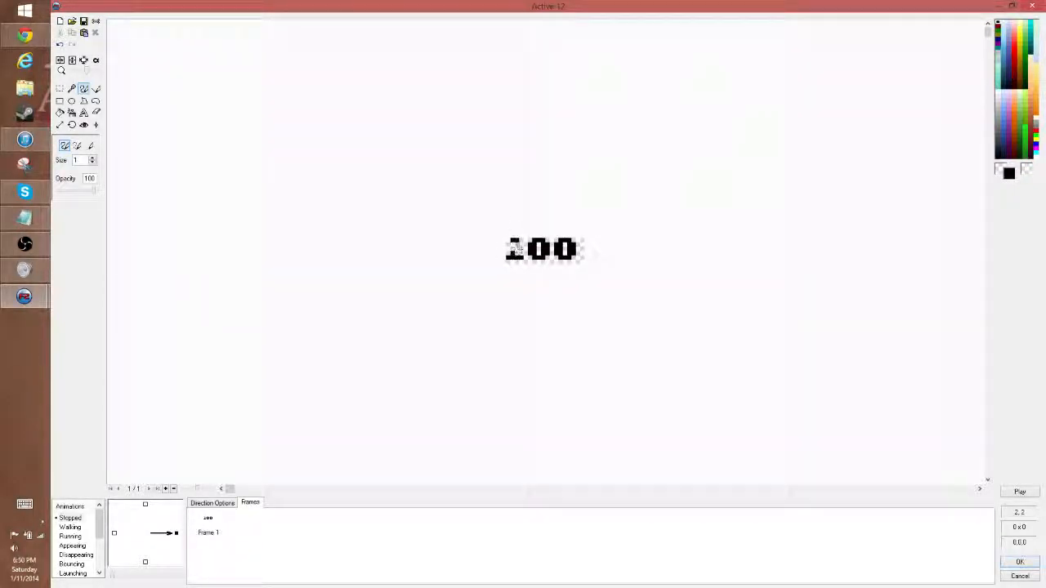
click(59, 88)
drag(524, 210, 609, 318)
click(640, 207)
drag(526, 211, 608, 307)
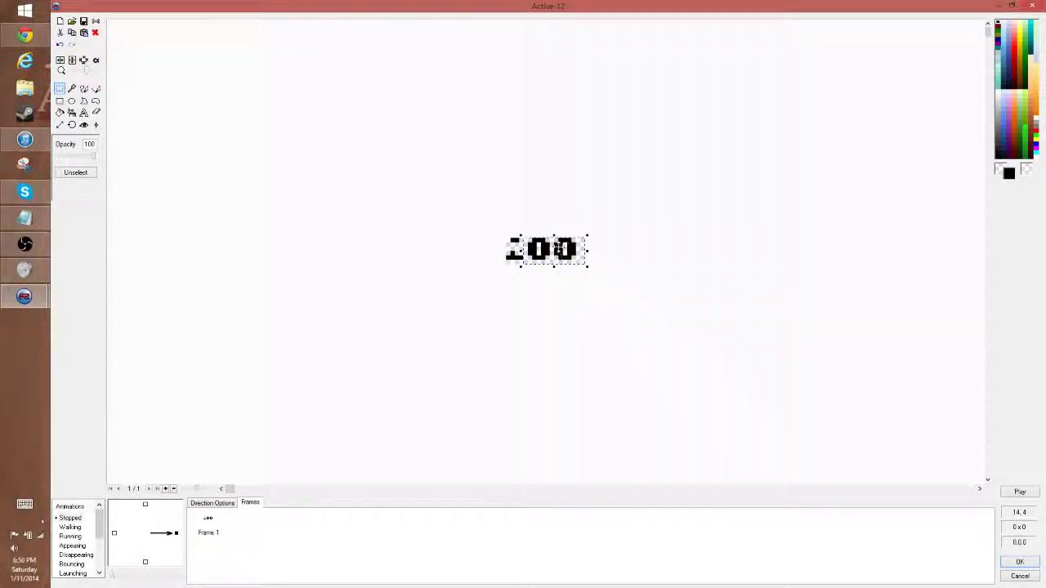
drag(562, 248, 565, 248)
click(297, 180)
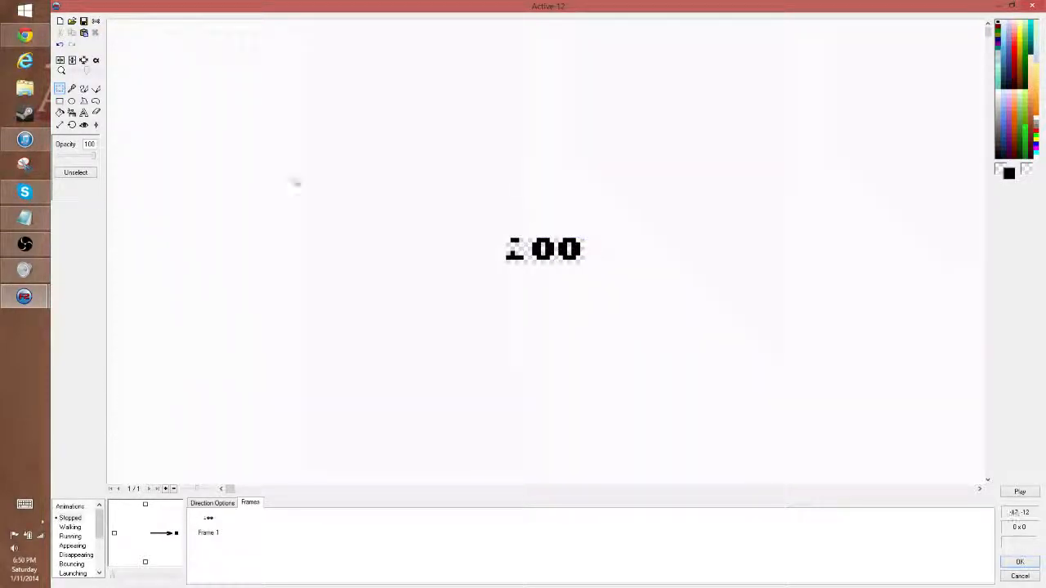
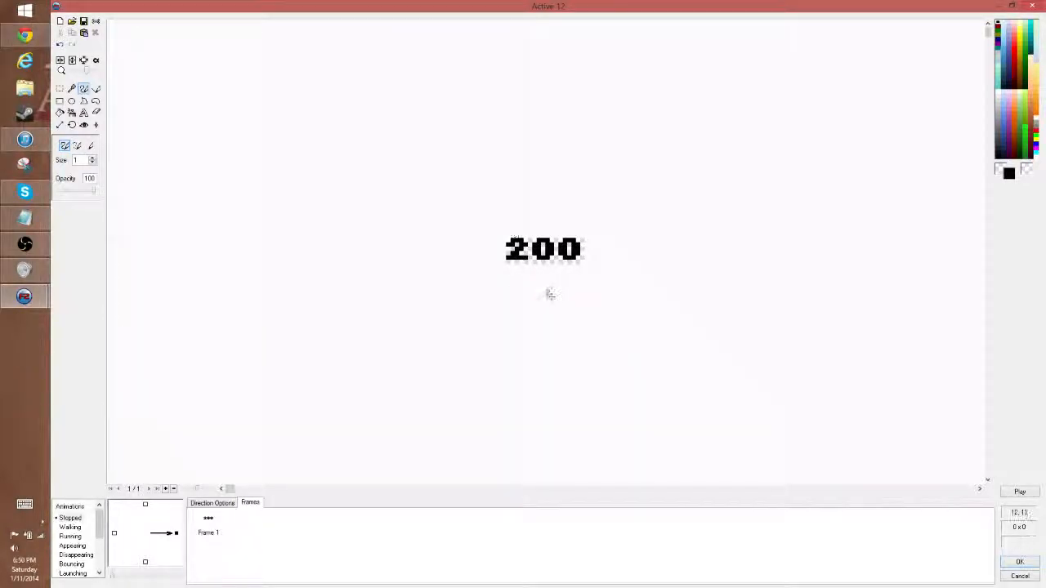
click(1019, 562)
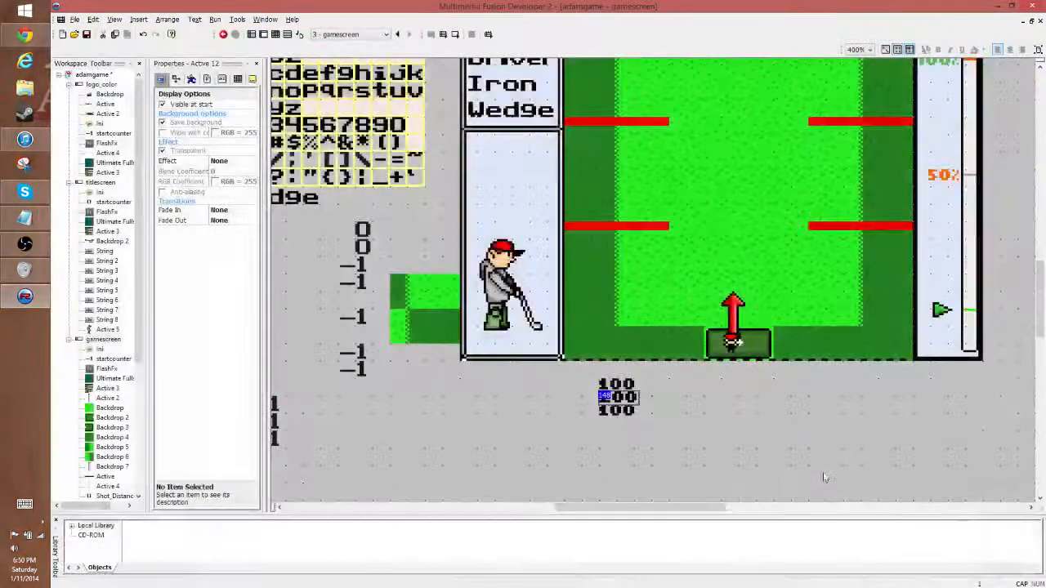
Step: Edit the lowest label's image to read 300, shifting the digits one pixel right and redrawing the first digit
double_click(634, 413)
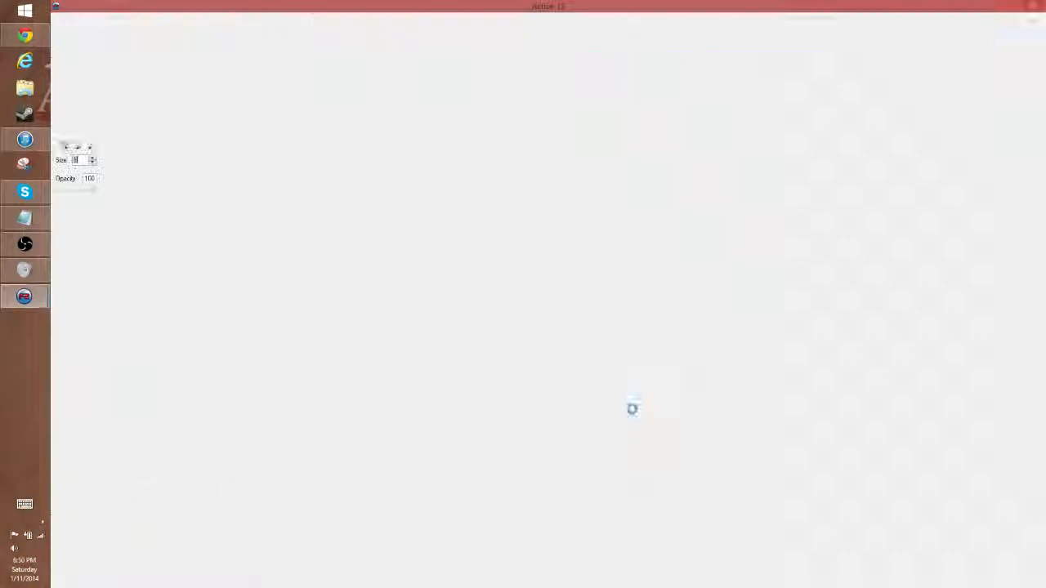
drag(453, 184, 605, 282)
drag(562, 251, 569, 251)
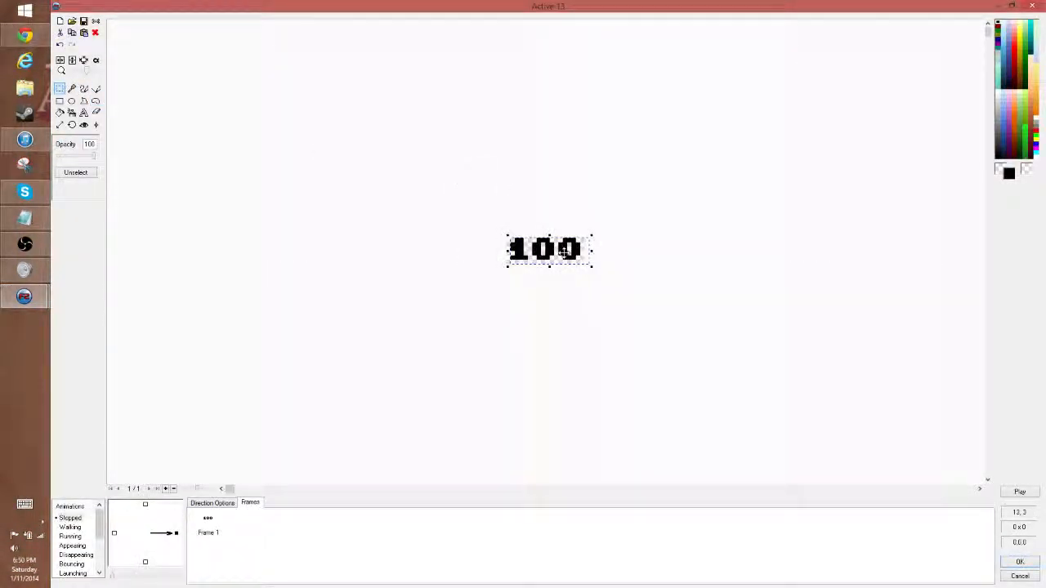
click(433, 177)
click(84, 89)
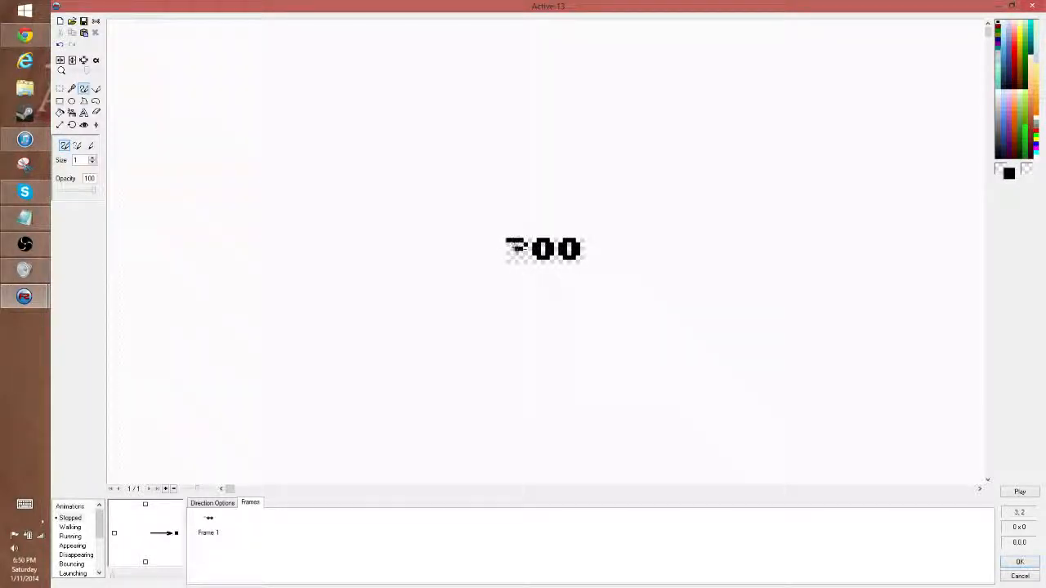
drag(519, 248, 507, 255)
mouse_move(1045, 587)
click(1020, 562)
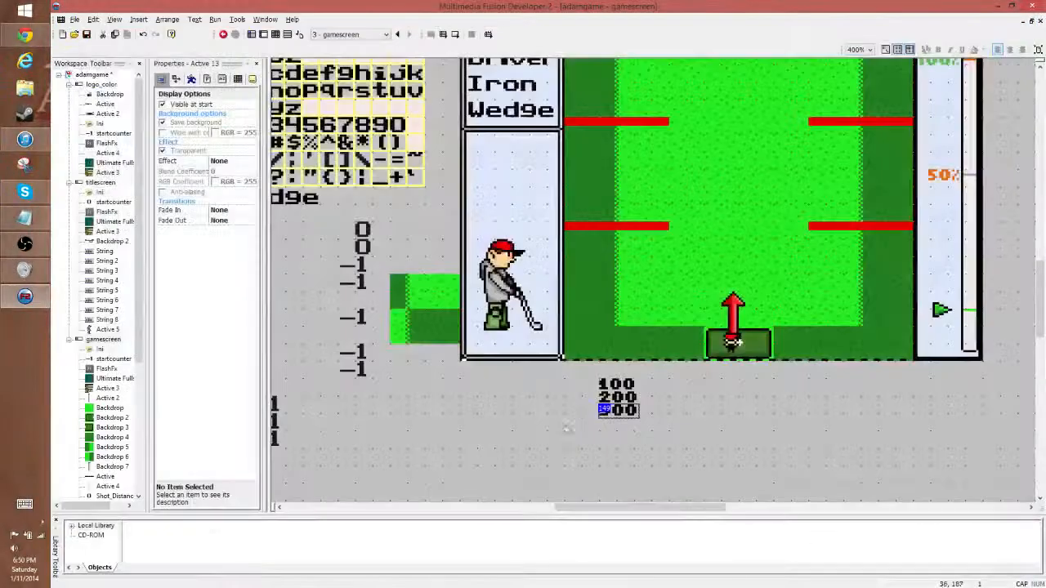
Step: Shift all the digits of the 100 label's image one pixel to the right
click(709, 438)
scroll(708, 438, up, 1)
double_click(616, 455)
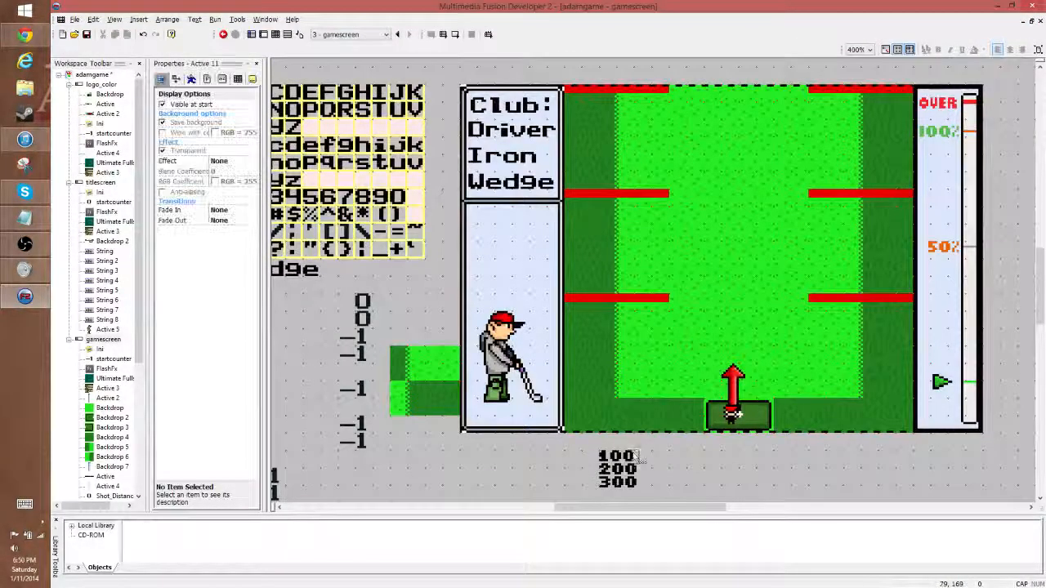
click(58, 91)
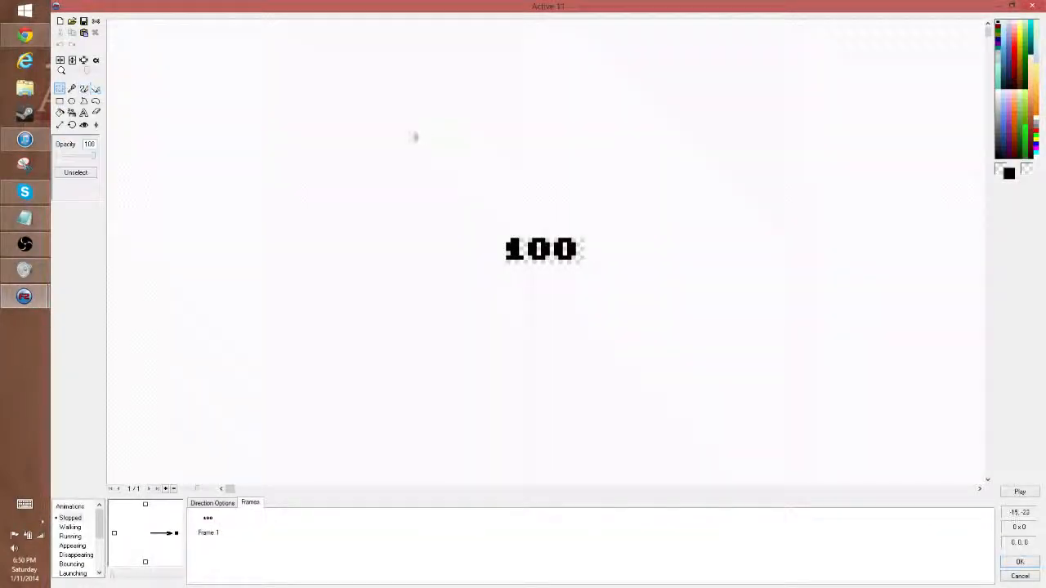
key(ctrl+a)
drag(565, 246, 570, 247)
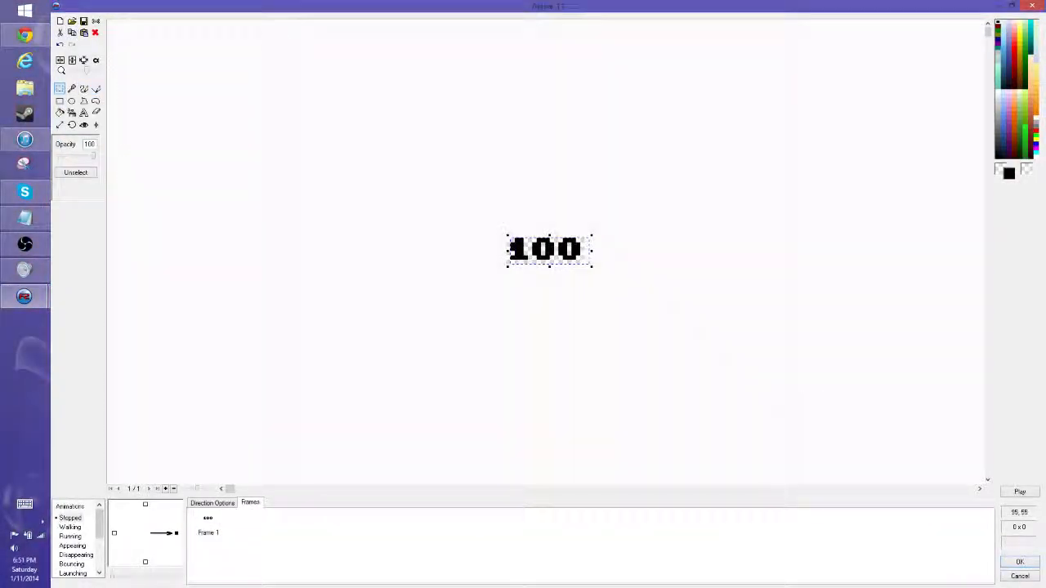
click(1020, 562)
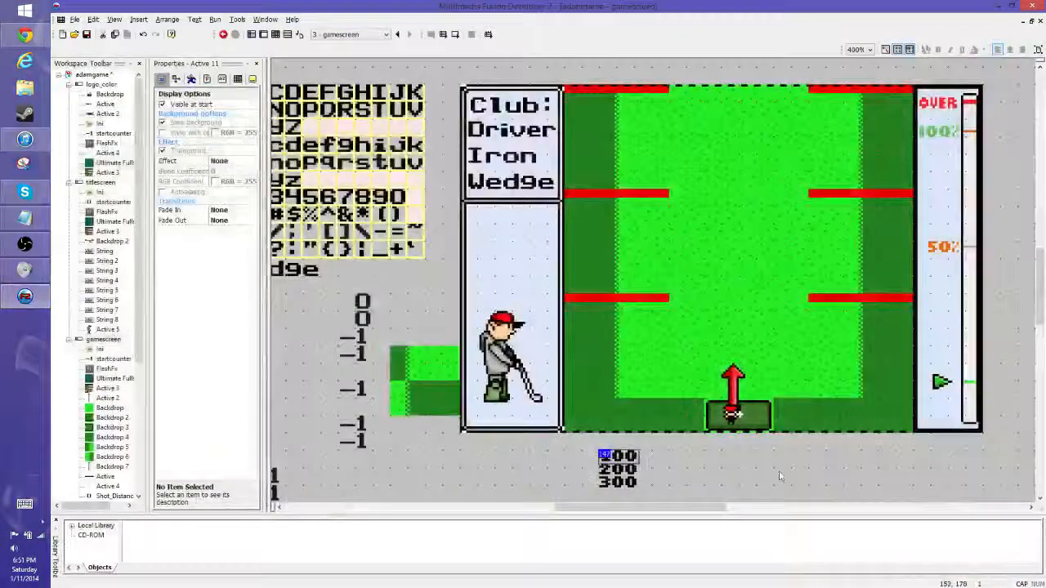
Step: Move the 100 label onto the outer end of the lowest red bar on the field's right side
click(611, 457)
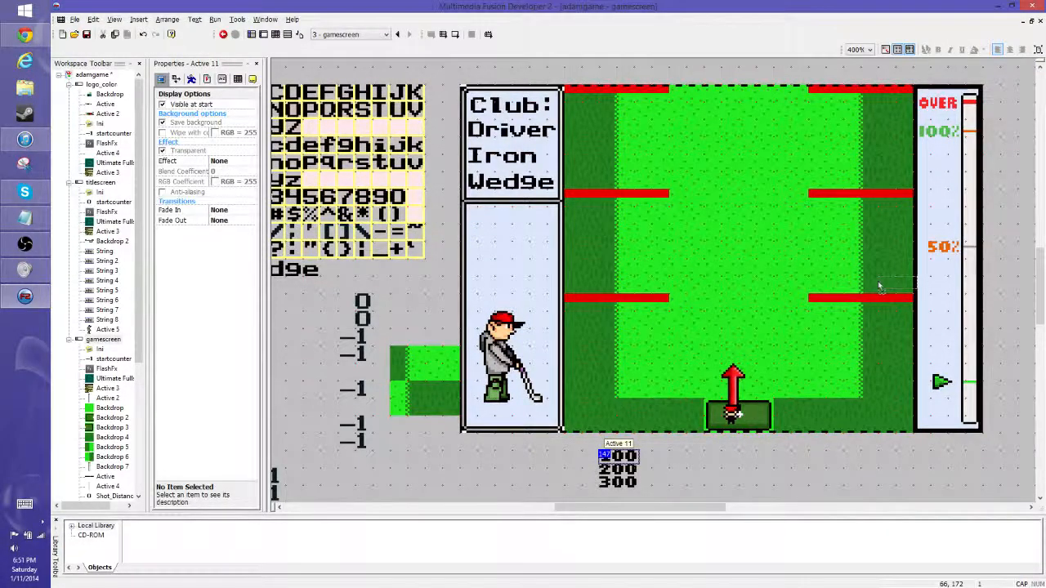
drag(880, 287, 878, 283)
click(834, 463)
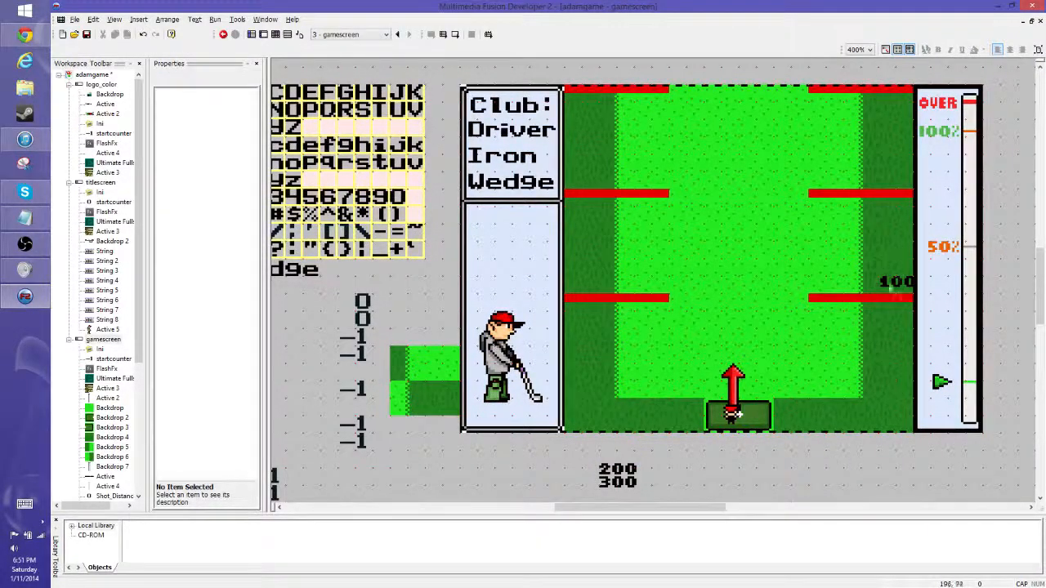
click(901, 282)
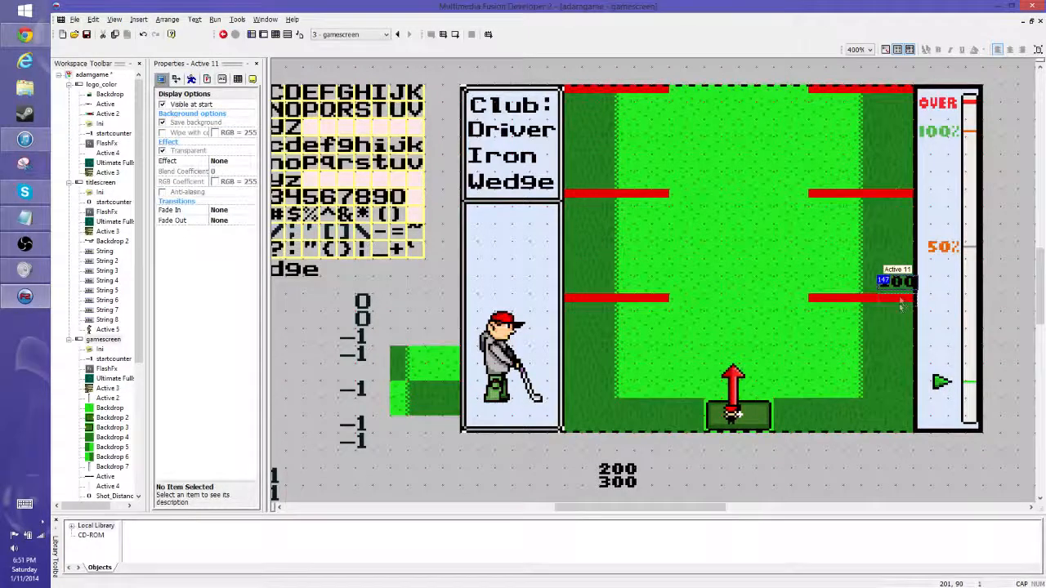
drag(900, 303, 900, 304)
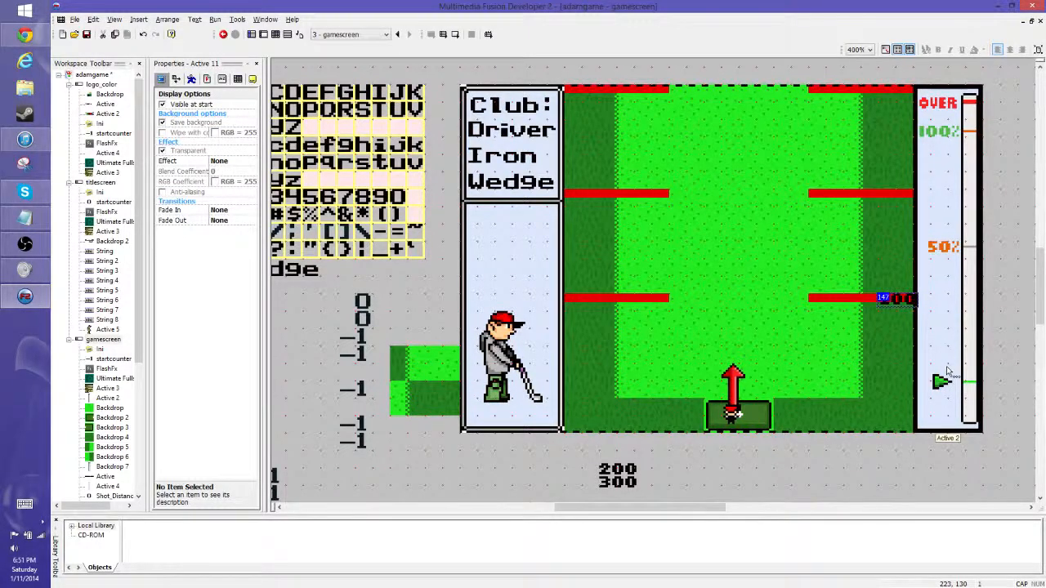
Step: Nudge the 100 label down so it sits just beneath the lowest red bar on the field's right side
key(Down)
key(Down)
key(Down)
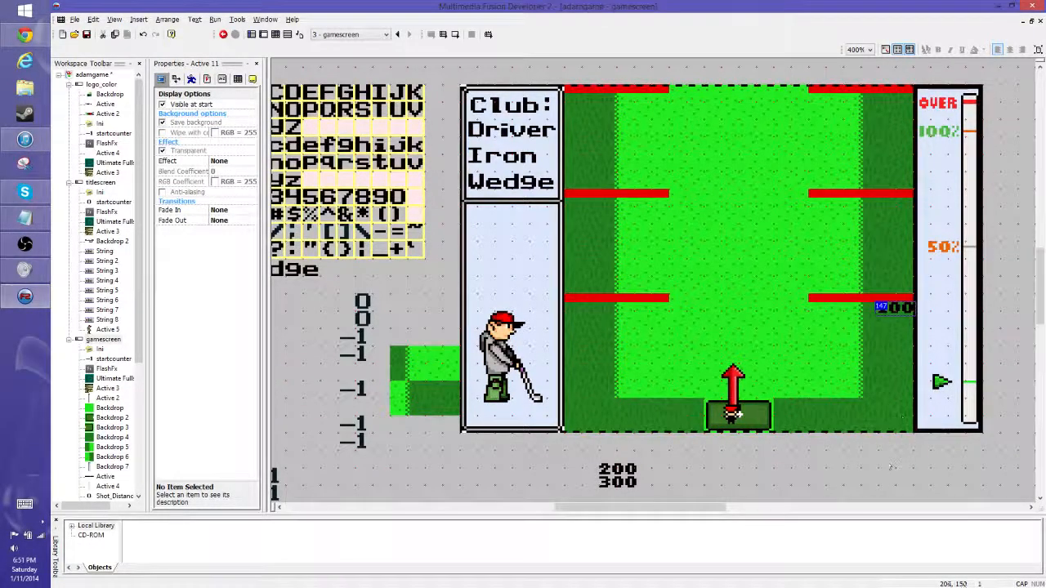
click(891, 468)
Step: Place the 200 label just beneath the middle red bar on the field's right side and shift the 100 label slightly left to align with it
click(622, 471)
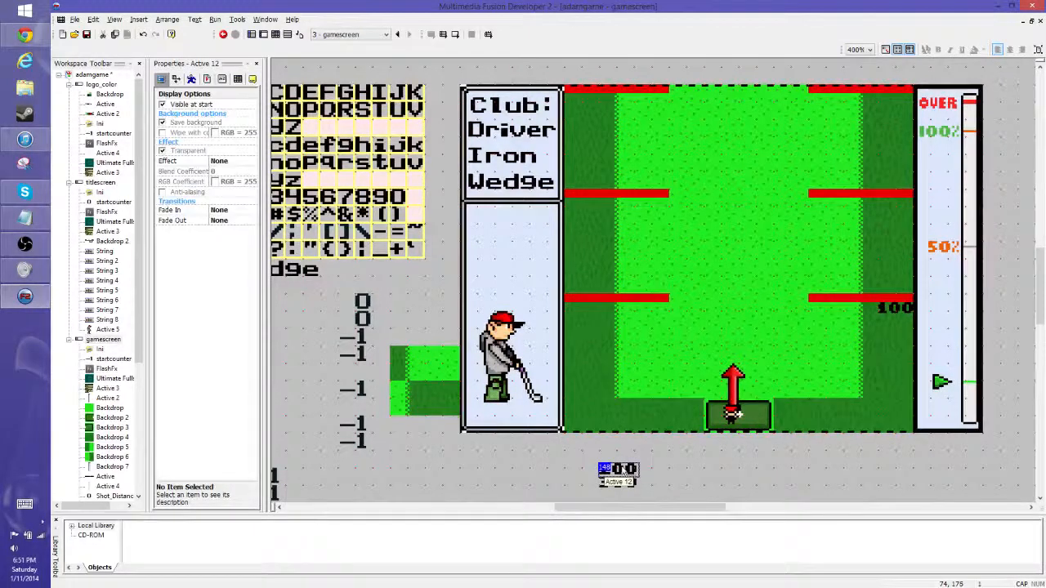
drag(621, 468, 897, 198)
click(875, 477)
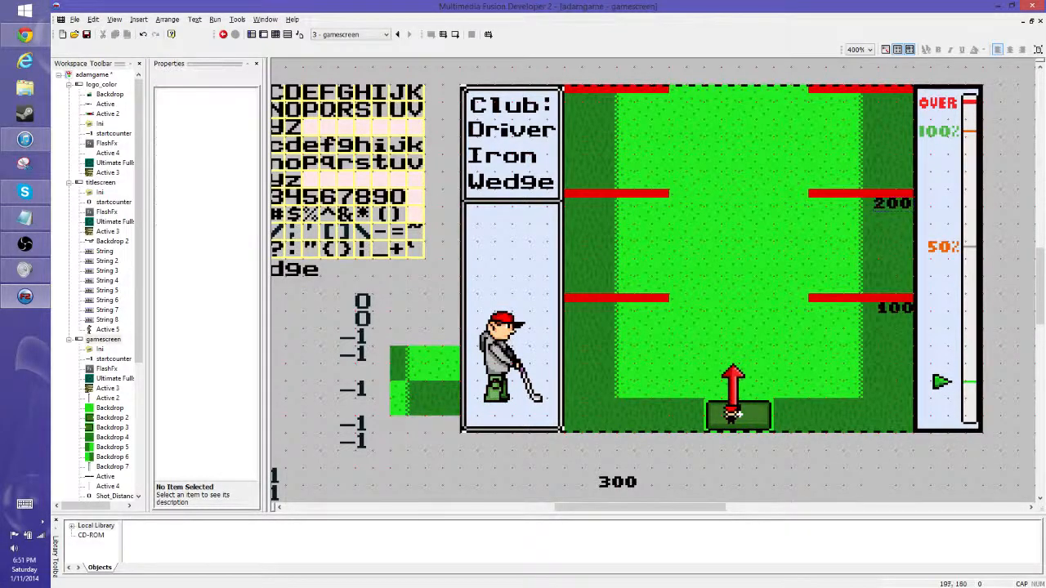
click(902, 310)
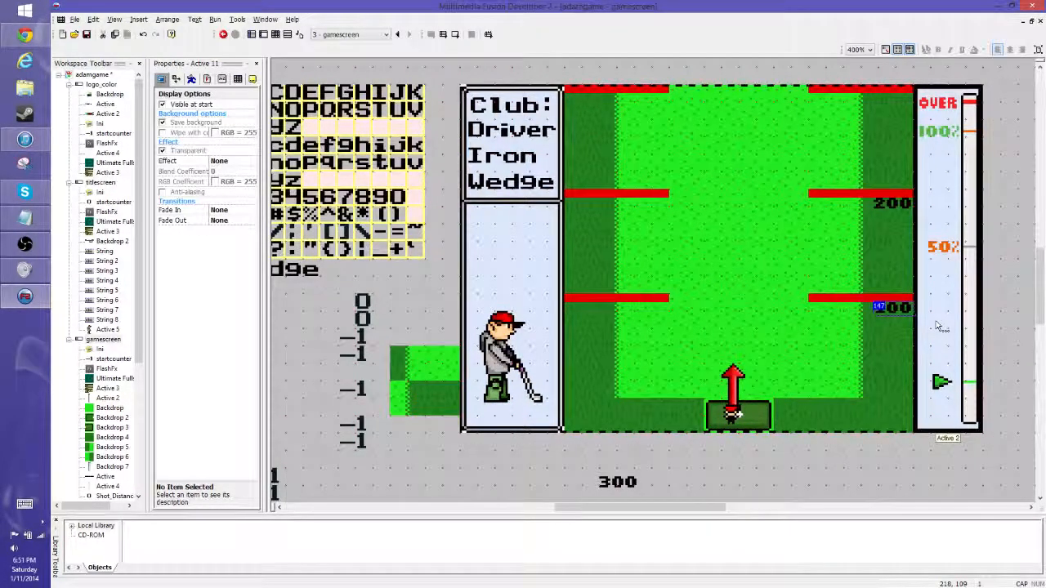
click(917, 317)
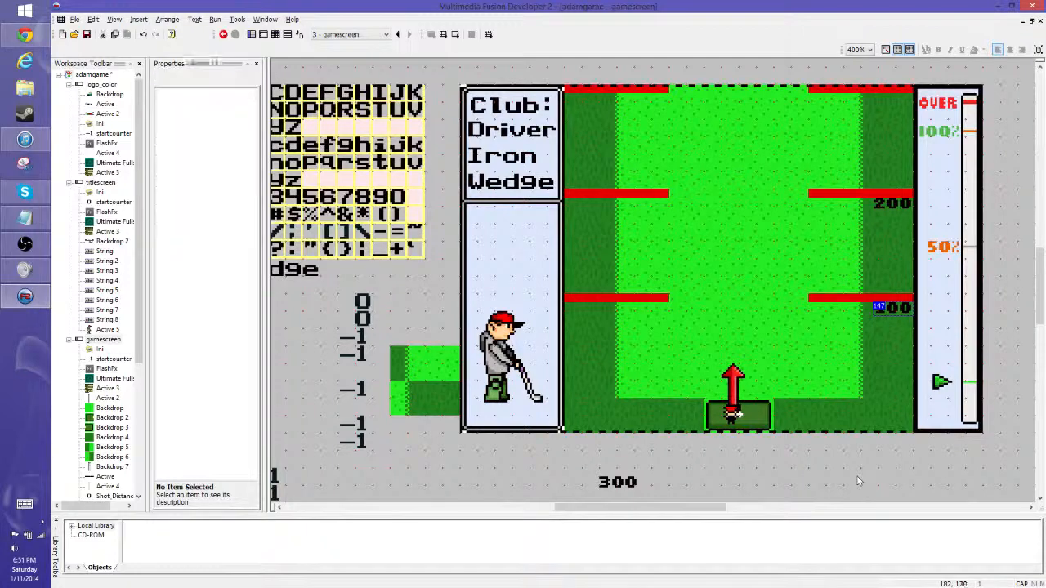
Step: Place the 300 label just beneath the top red bar on the field's right side, in line with the 200 and 100 labels
click(625, 485)
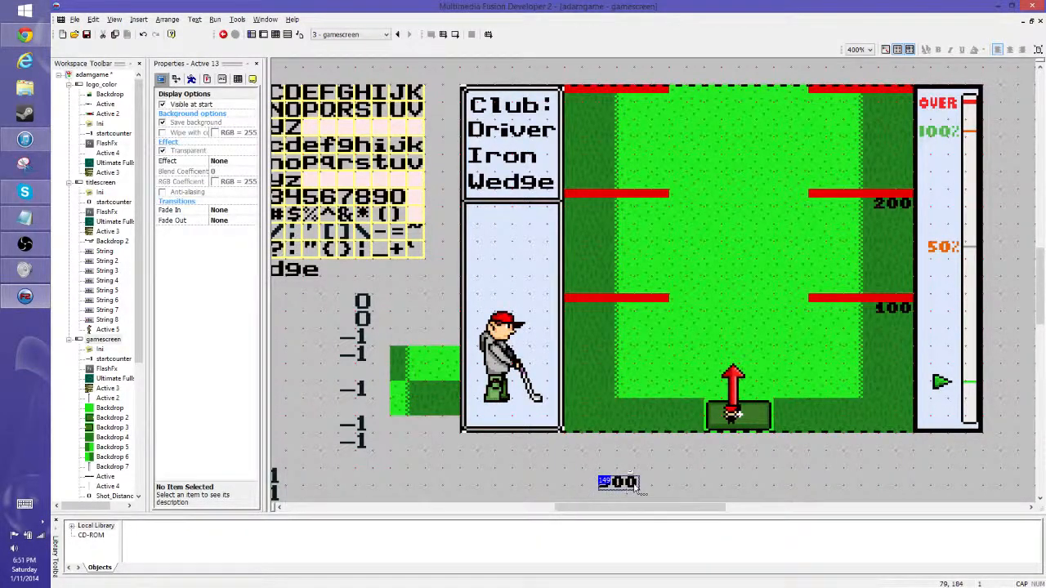
drag(897, 104, 893, 99)
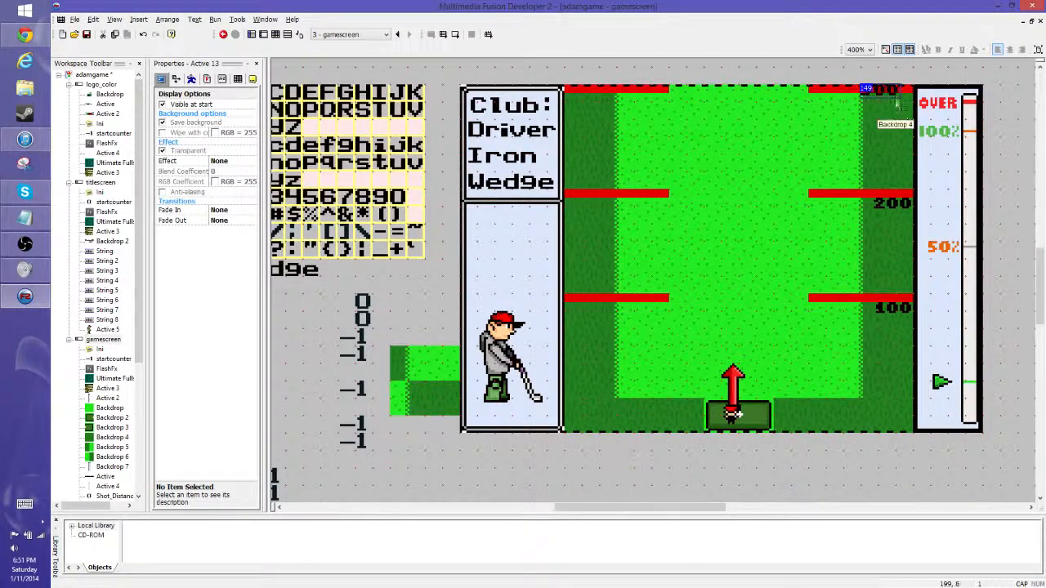
key(Down)
key(Down)
key(Down)
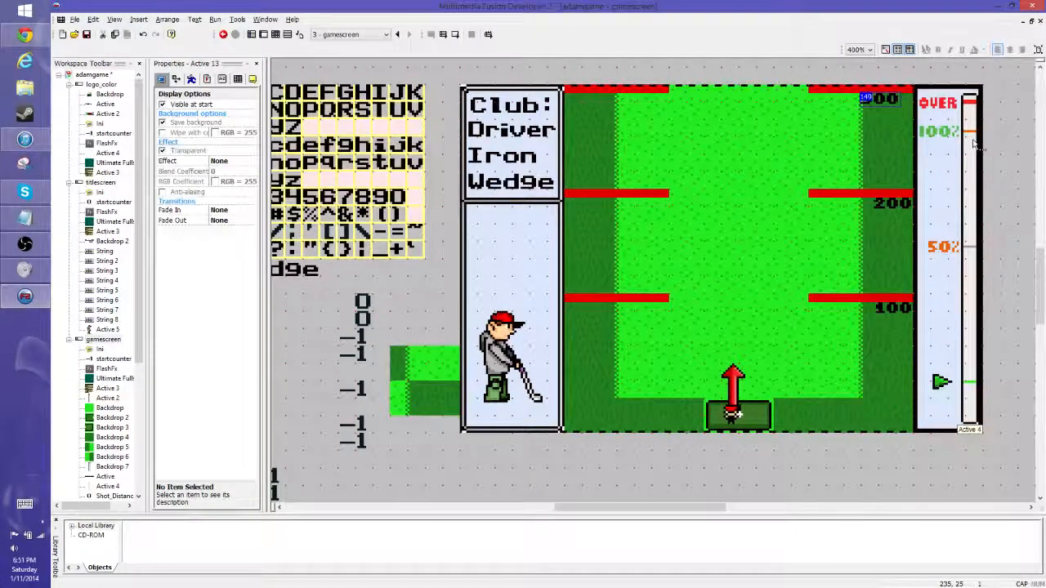
key(Right)
key(Right)
key(Right)
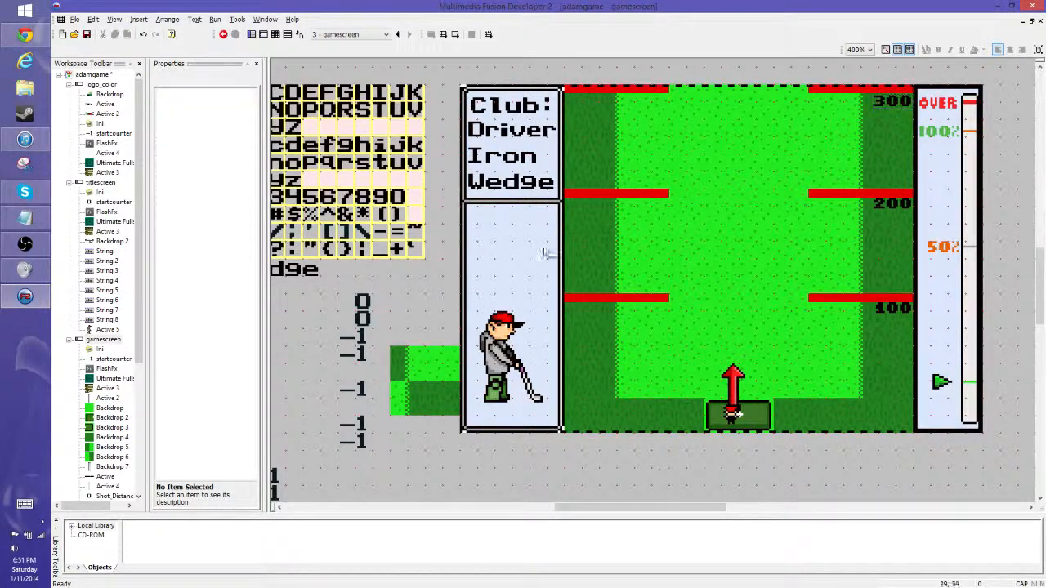
click(514, 132)
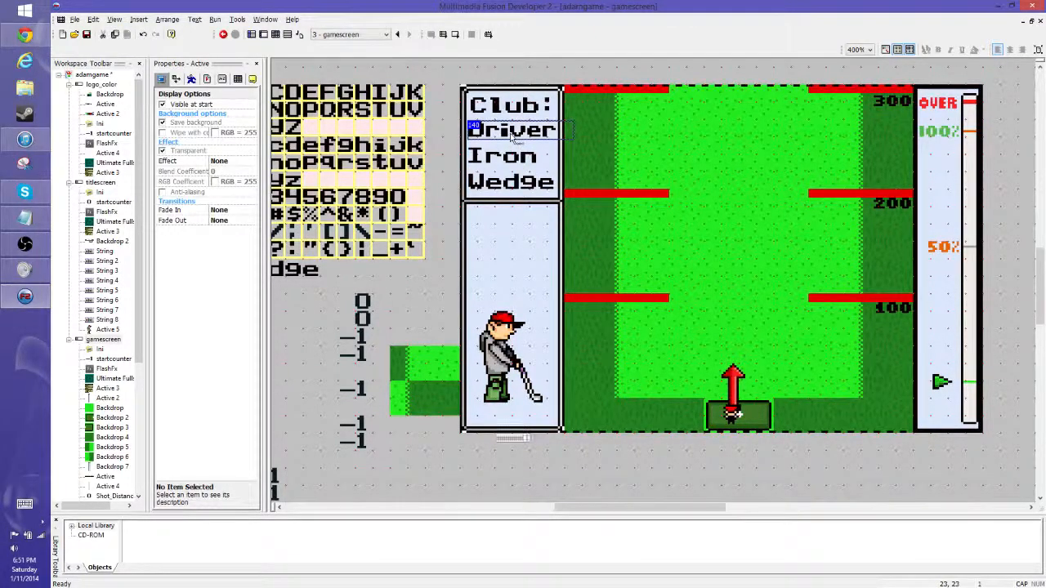
right_click(600, 451)
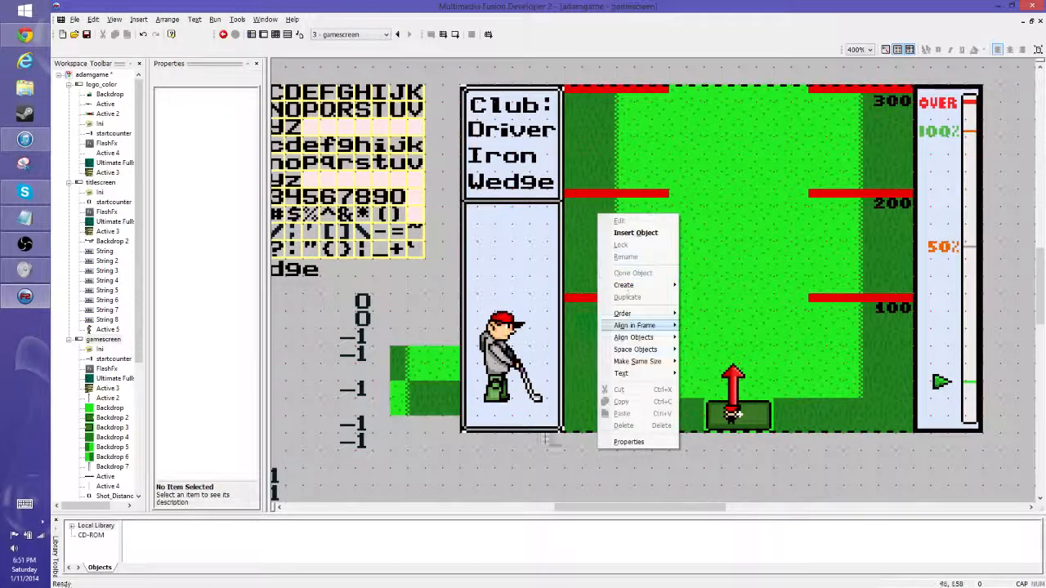
click(441, 505)
scroll(457, 408, down, 1)
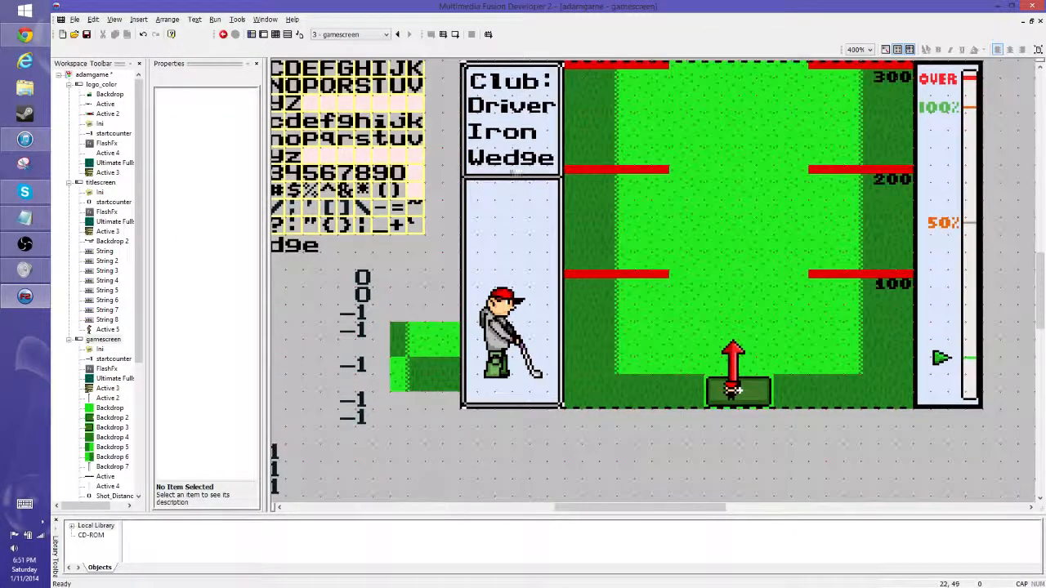
click(513, 158)
right_click(515, 160)
click(500, 196)
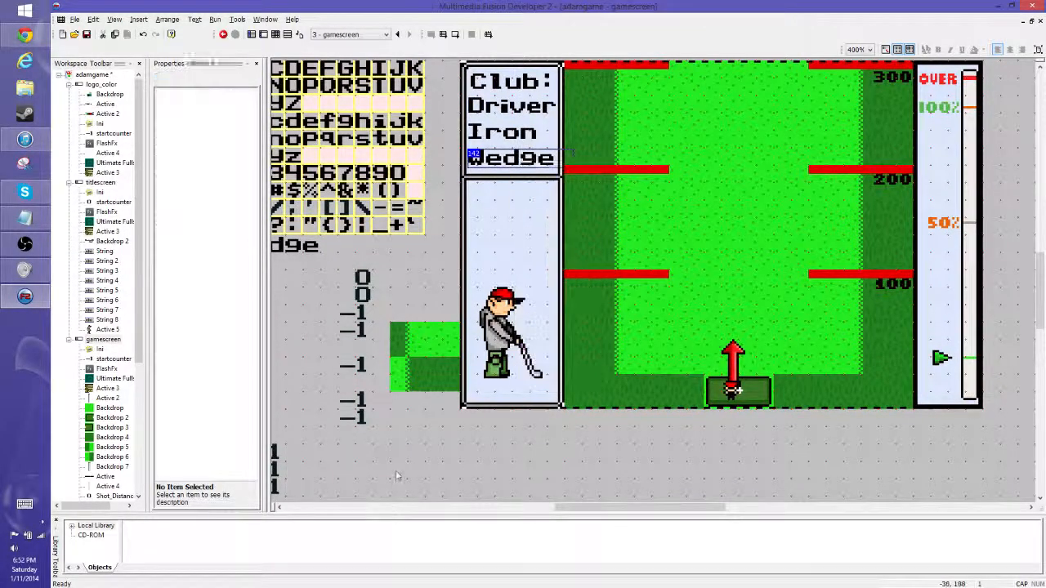
Step: Open the Driver label object for editing and delete the Iron frame from its Launching animation
double_click(527, 105)
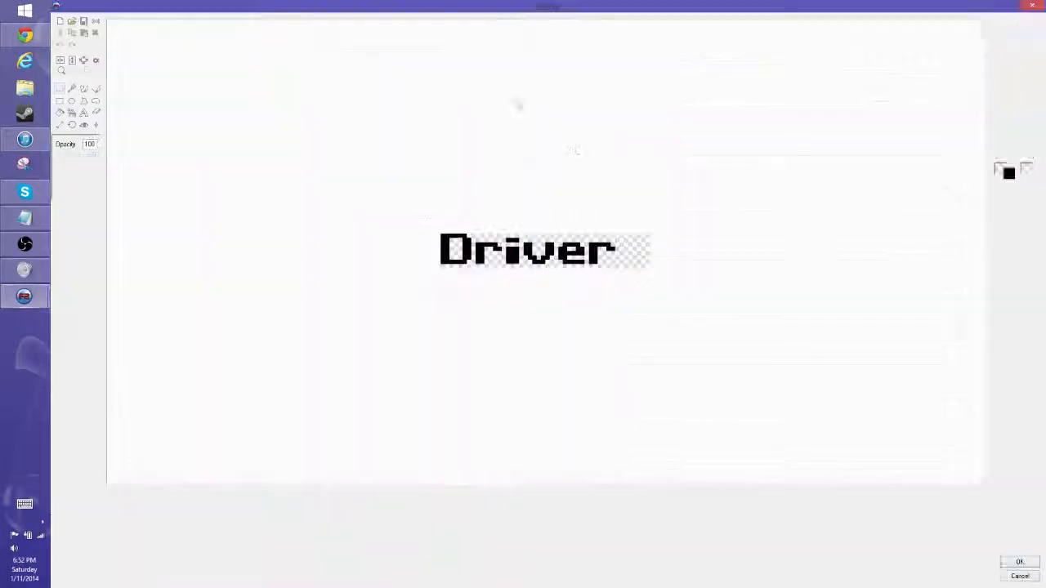
click(72, 564)
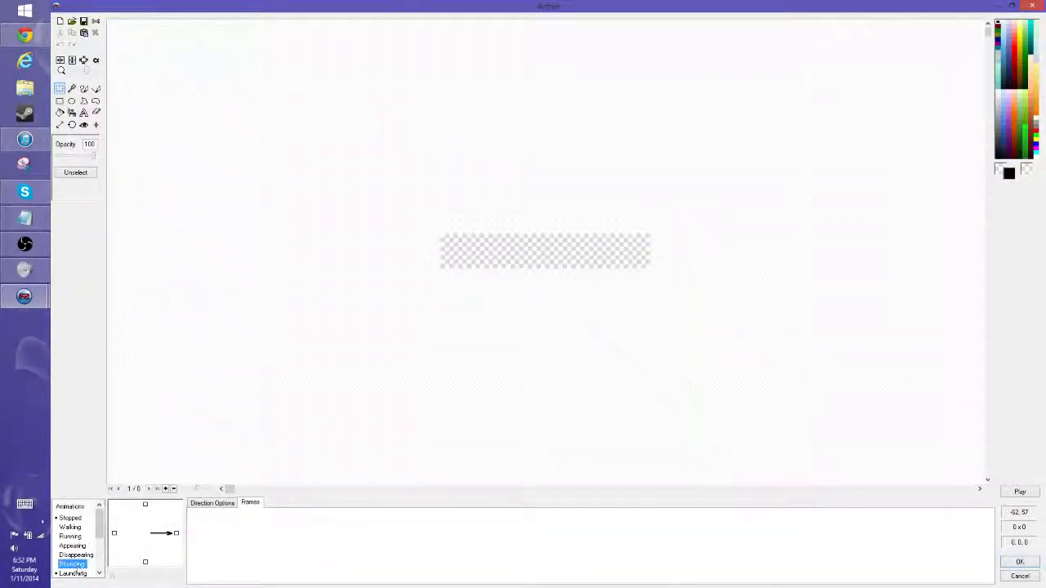
click(72, 574)
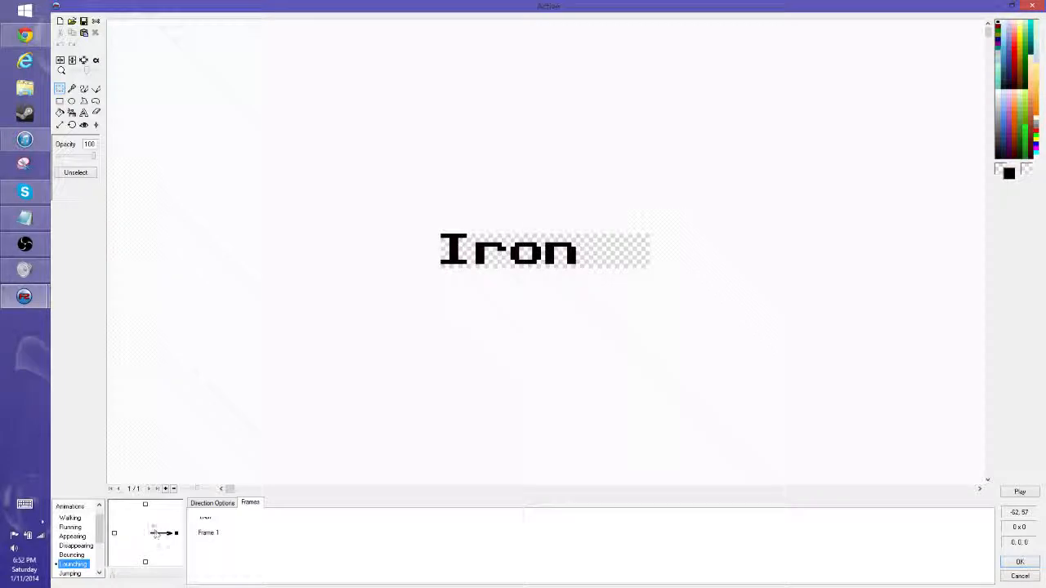
click(207, 532)
key(Delete)
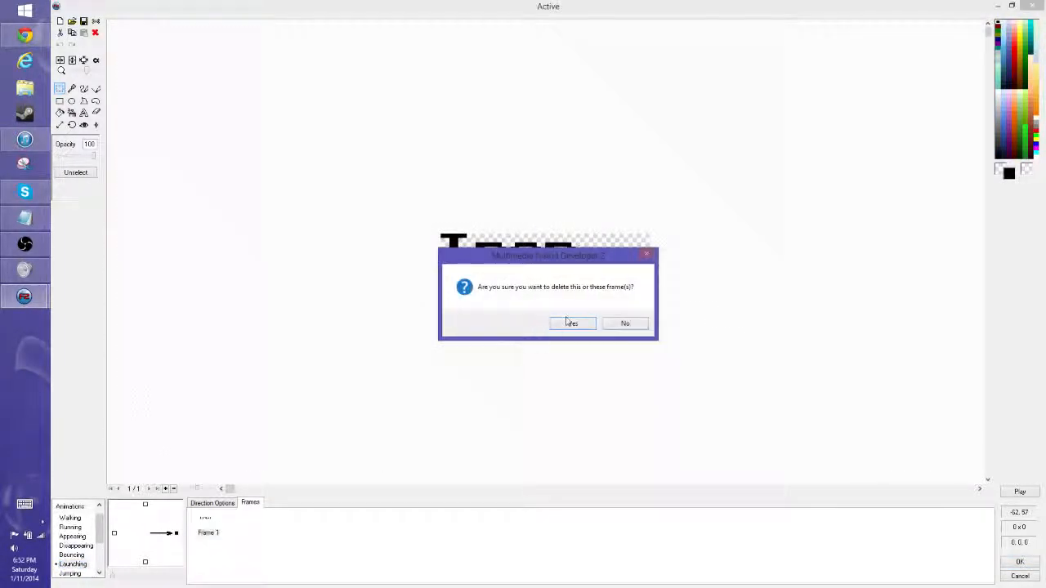
click(572, 323)
Step: Delete the Wedge frame from the Driver label's Climbing animation
scroll(65, 540, down, 2)
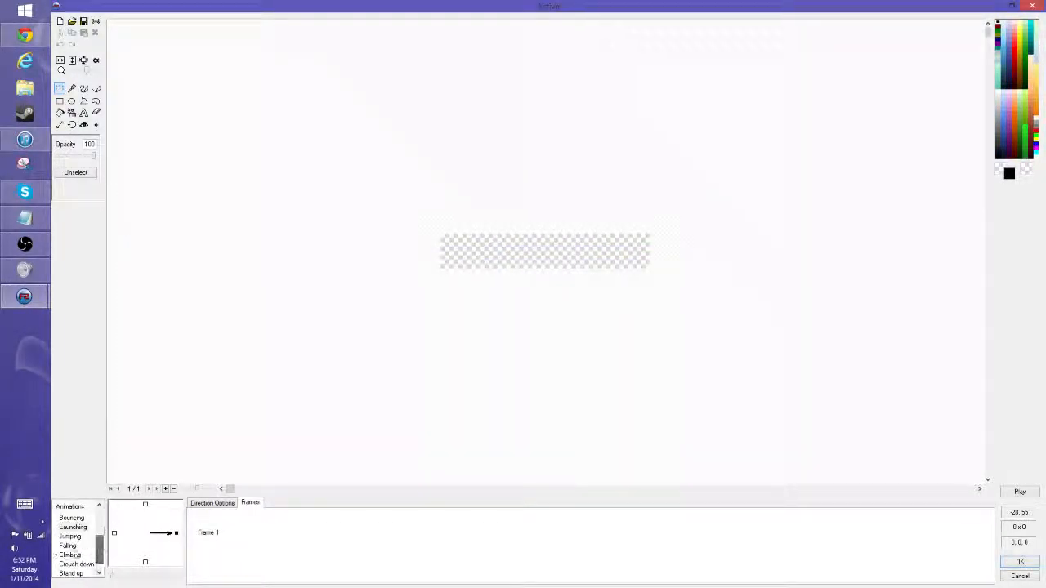
click(70, 555)
click(212, 545)
key(Delete)
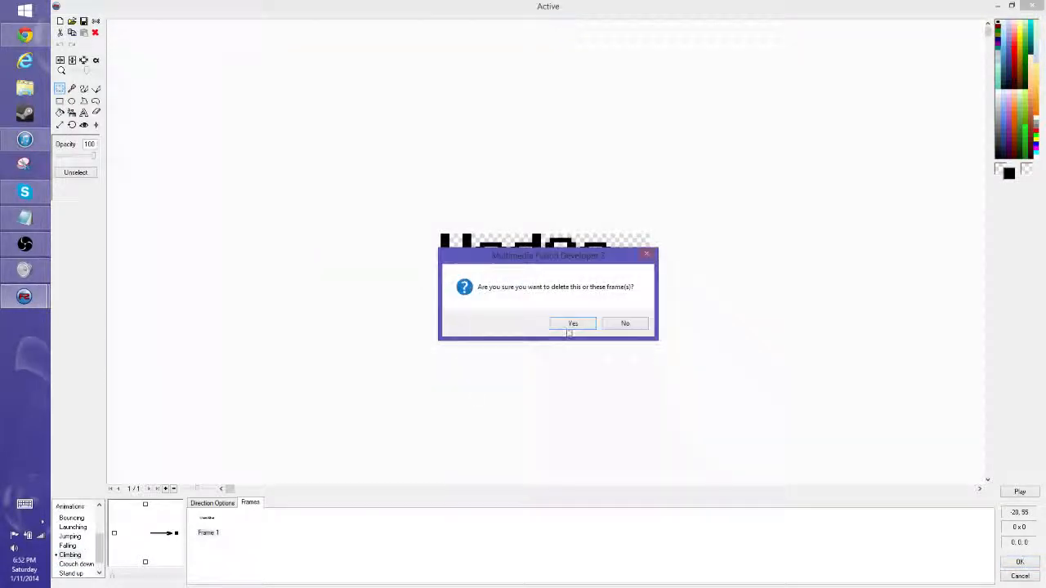
click(569, 322)
Step: Copy the whole Driver image from the Stopped animation into the empty Bouncing animation
click(82, 520)
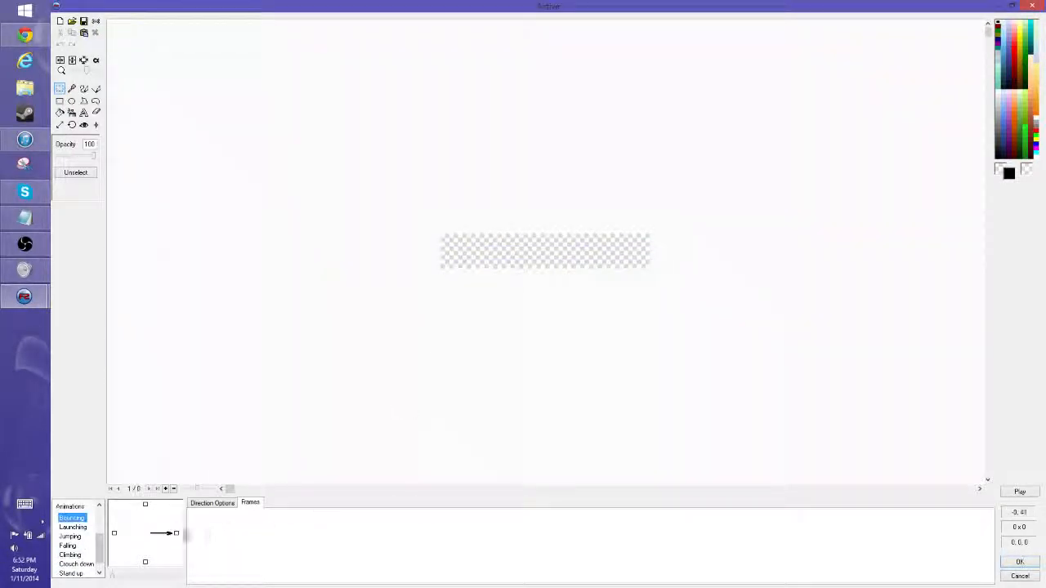
scroll(74, 539, up, 2)
click(70, 519)
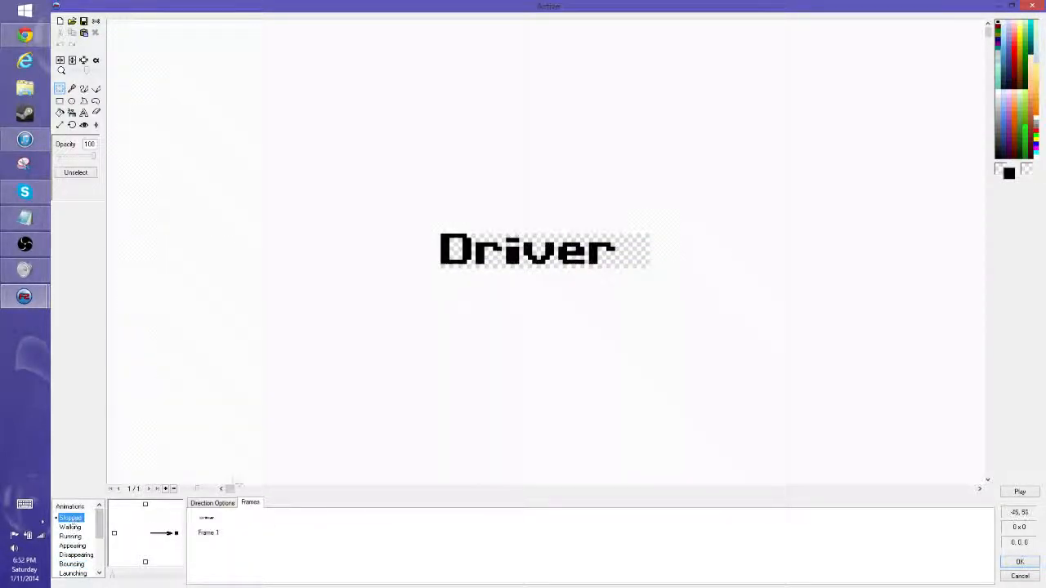
click(209, 534)
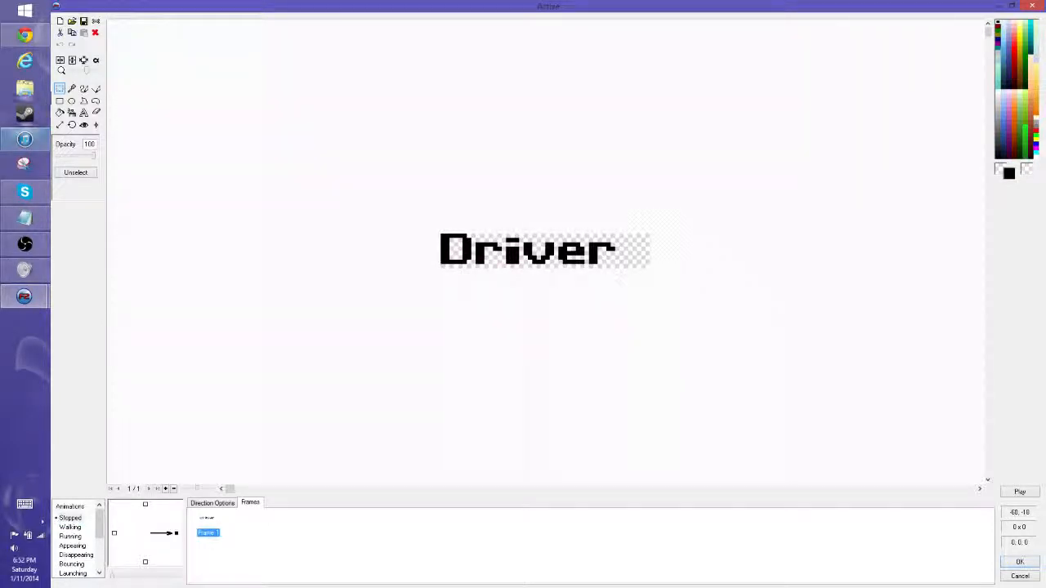
click(60, 89)
drag(391, 187, 858, 355)
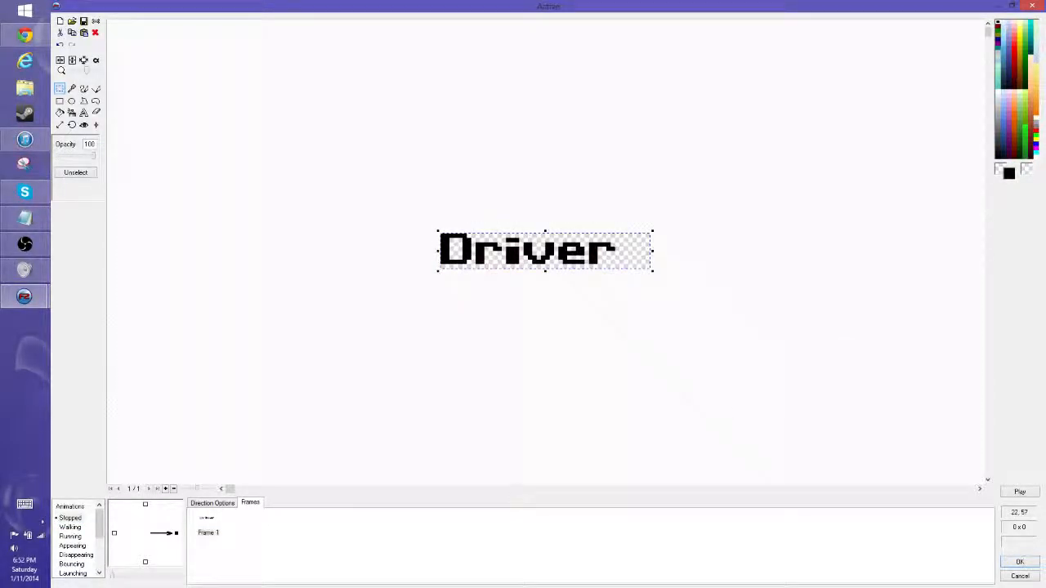
click(80, 564)
click(207, 526)
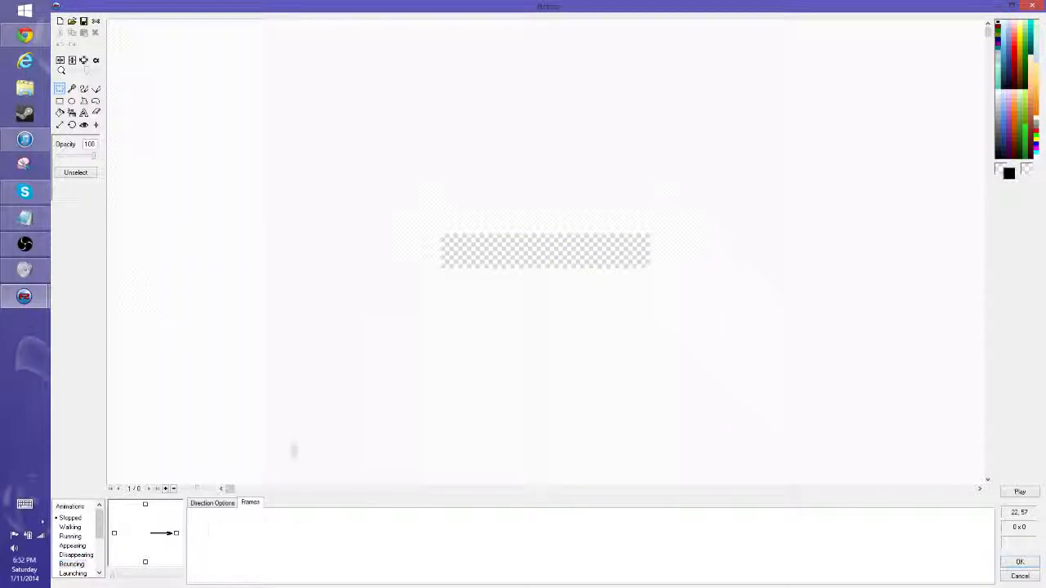
key(ctrl+v)
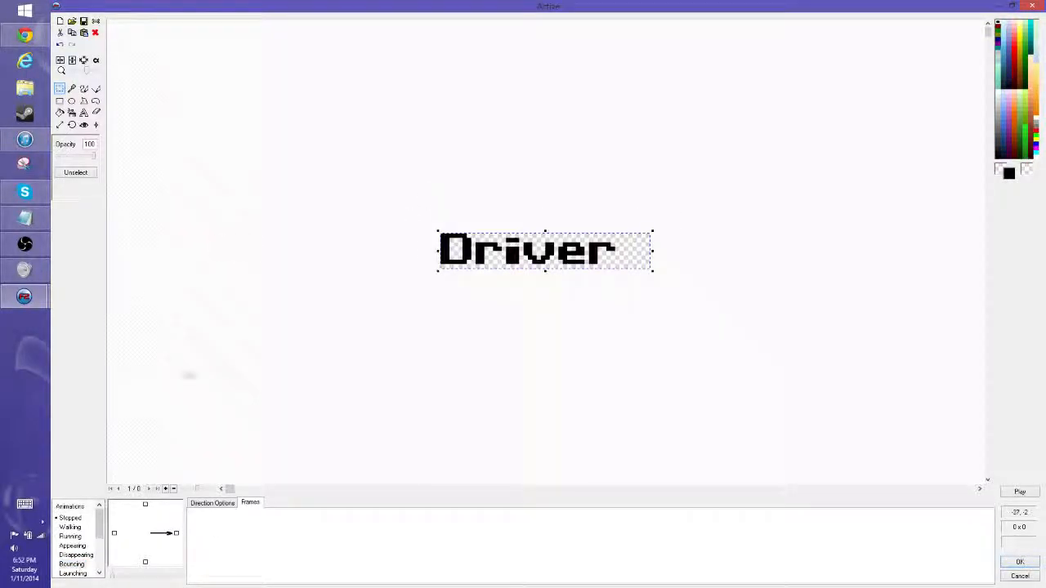
click(280, 426)
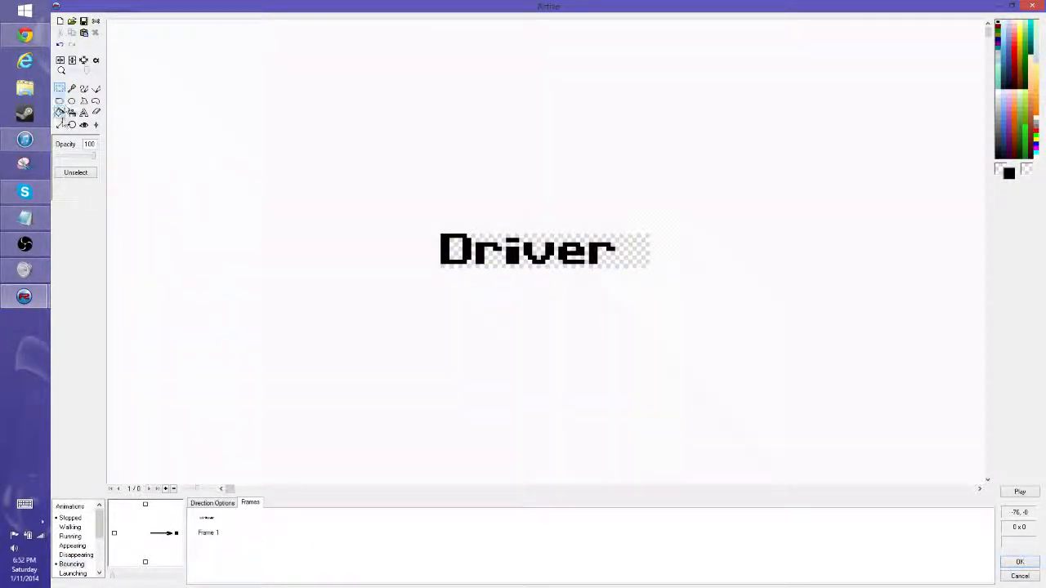
Step: Fill every letter of the Driver image in the Bouncing animation with red
click(60, 113)
click(1014, 47)
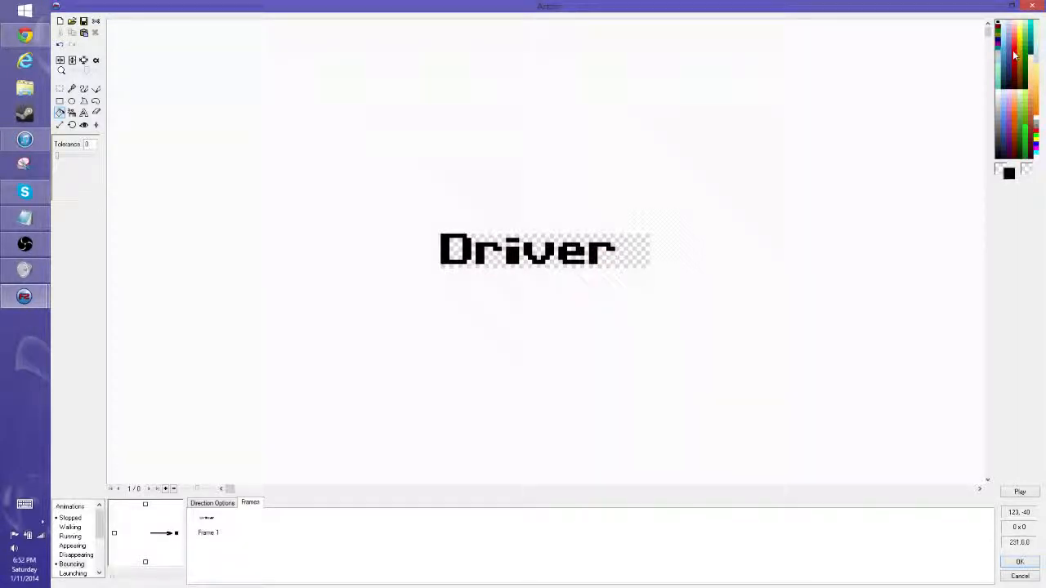
click(446, 248)
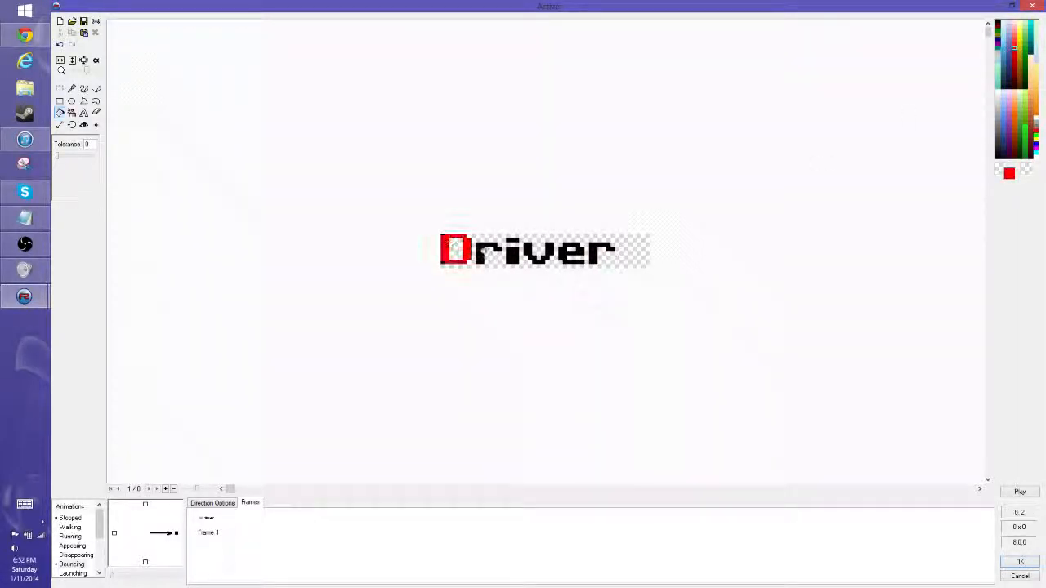
click(476, 256)
click(511, 253)
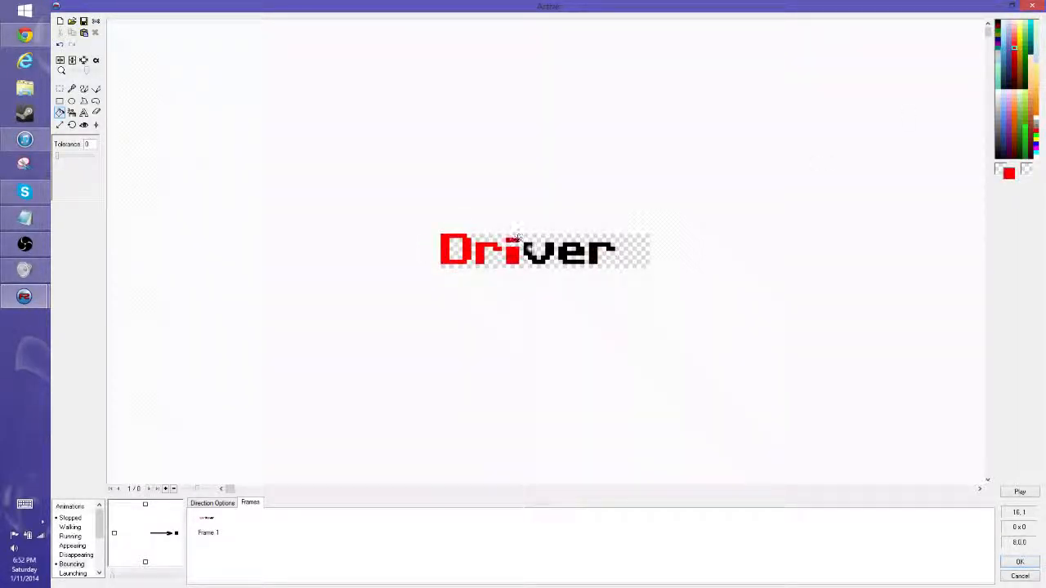
click(539, 249)
click(572, 253)
click(590, 249)
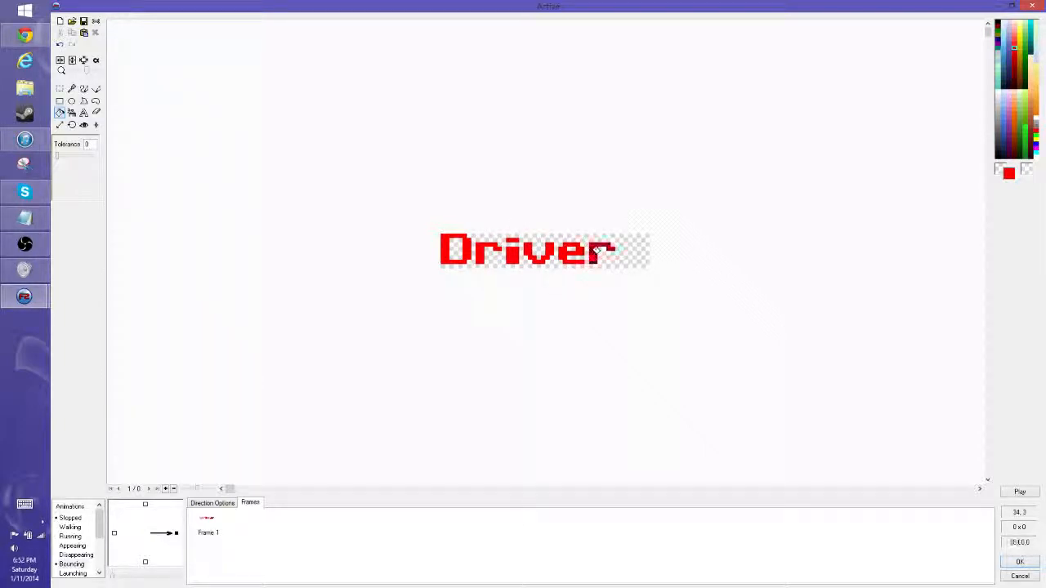
Step: Add a second frame to the Driver label's Bouncing animation and select it
click(209, 533)
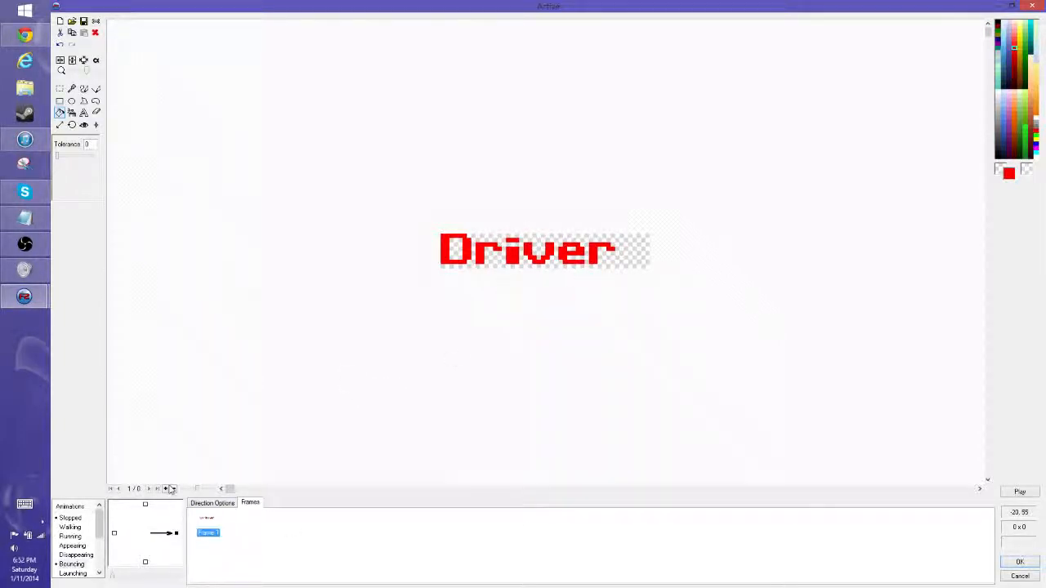
click(166, 488)
click(247, 534)
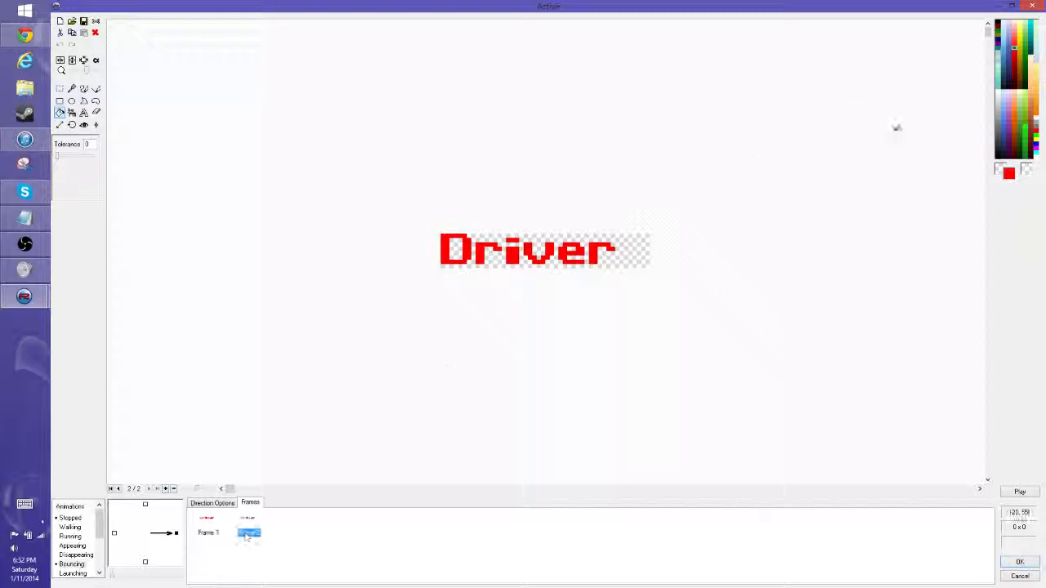
Step: Fill all letters of Driver in frame 2 with blue and apply the changes to the object
click(1006, 135)
click(452, 242)
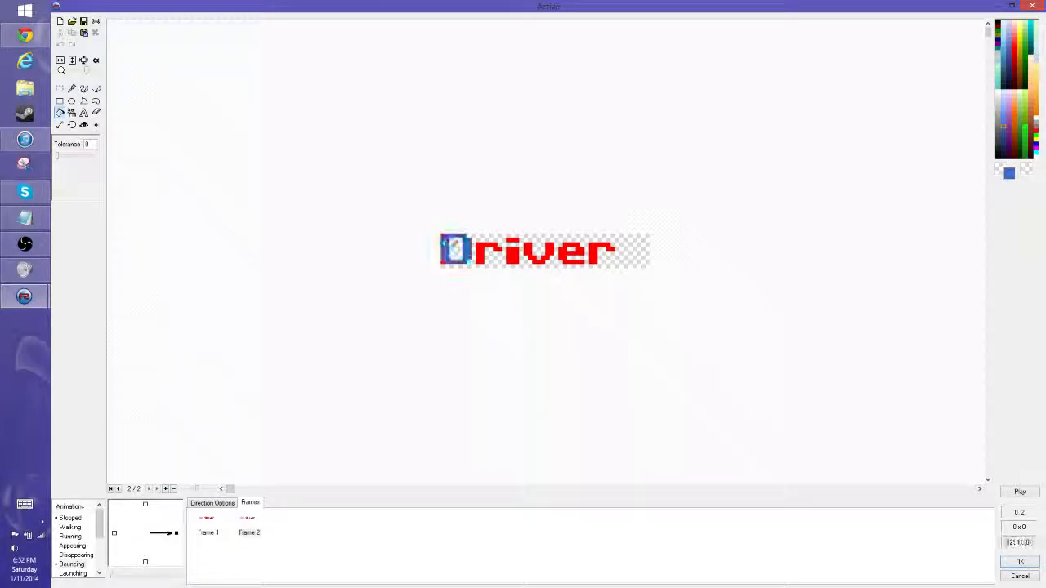
click(480, 252)
click(514, 245)
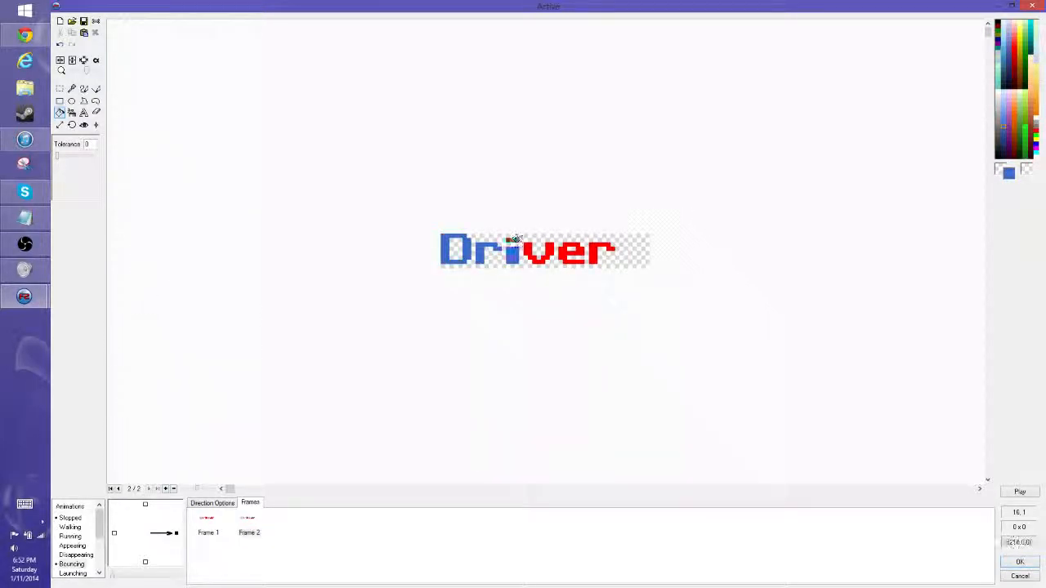
click(539, 250)
click(566, 250)
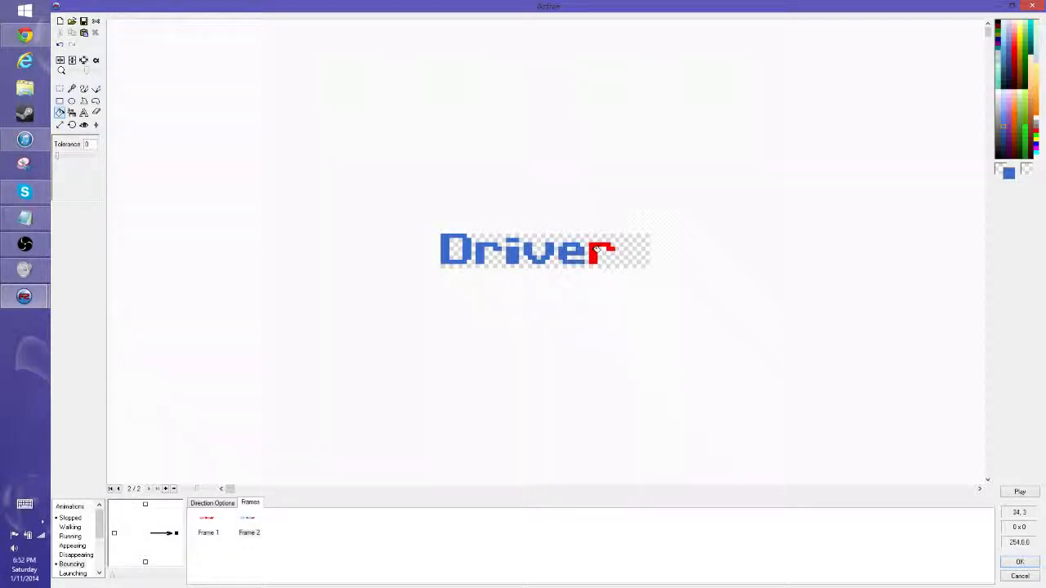
click(592, 256)
click(1018, 564)
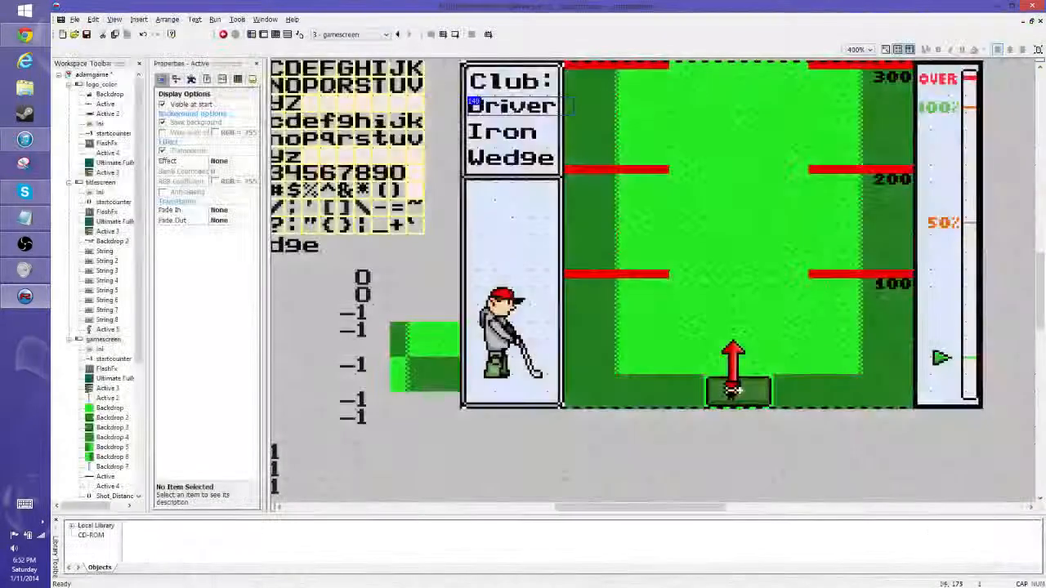
Step: Open the Iron label object for editing and delete the frame in its Launching animation
double_click(498, 136)
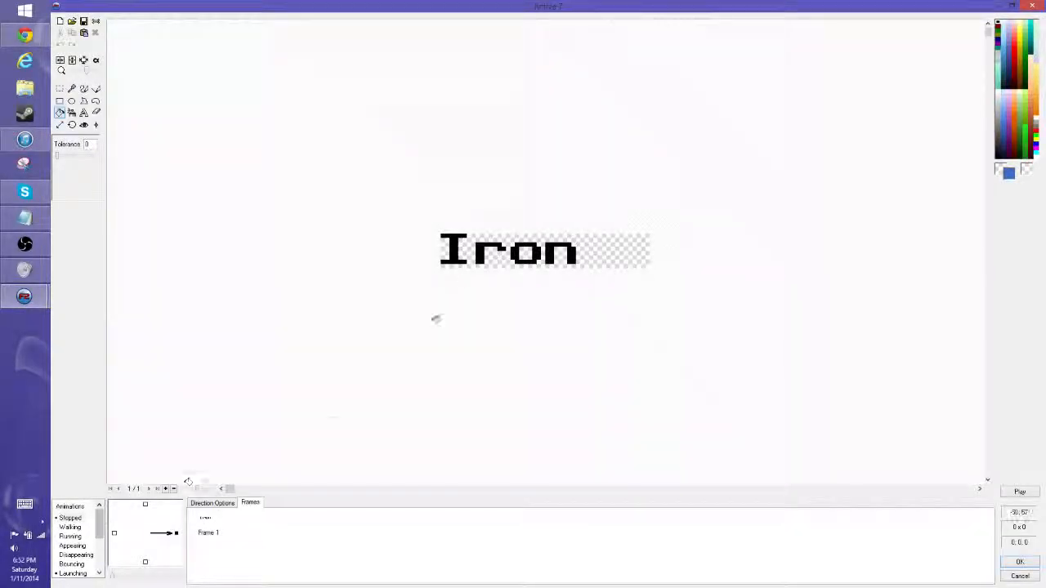
click(72, 574)
click(208, 532)
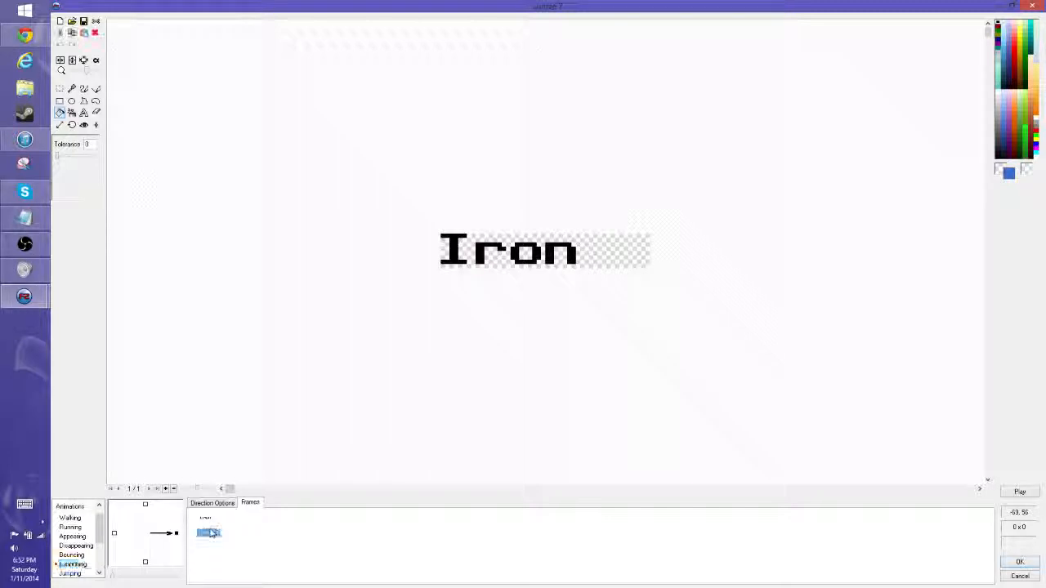
key(Delete)
key(Return)
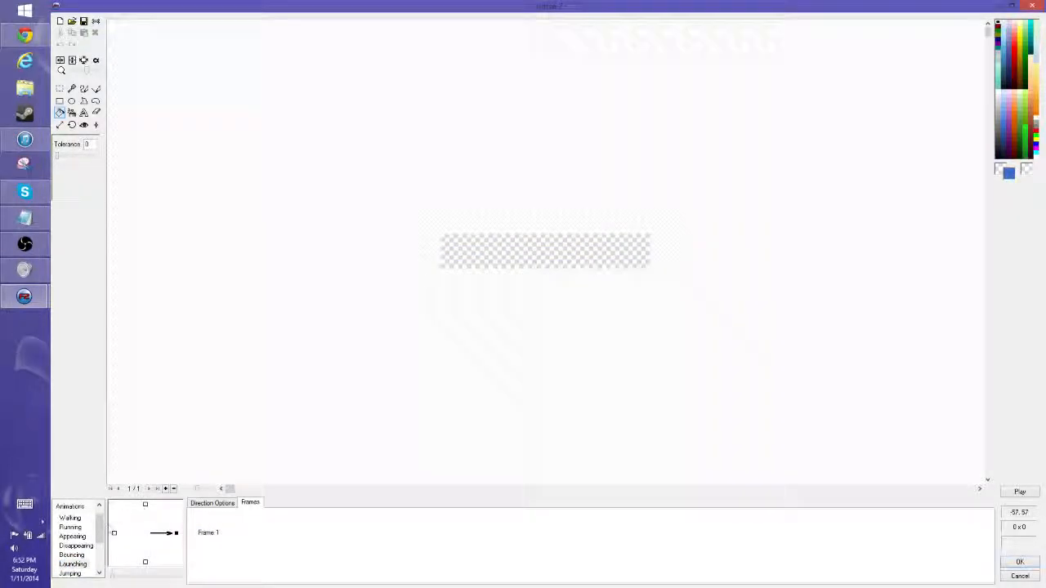
Step: Delete the Wedge frame from the Iron label's Climbing animation
drag(100, 530, 101, 559)
click(71, 546)
click(209, 532)
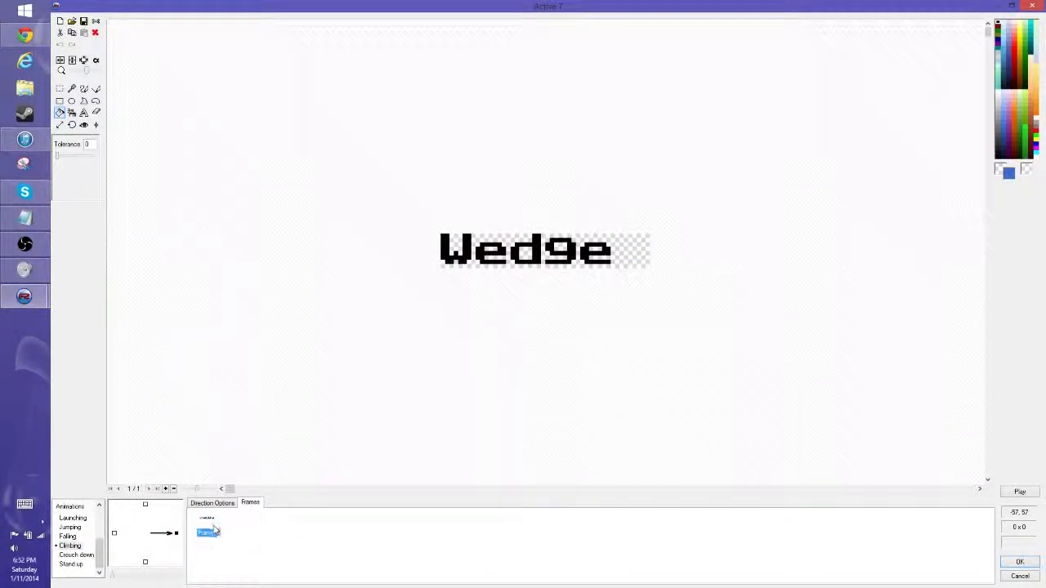
key(Delete)
click(572, 325)
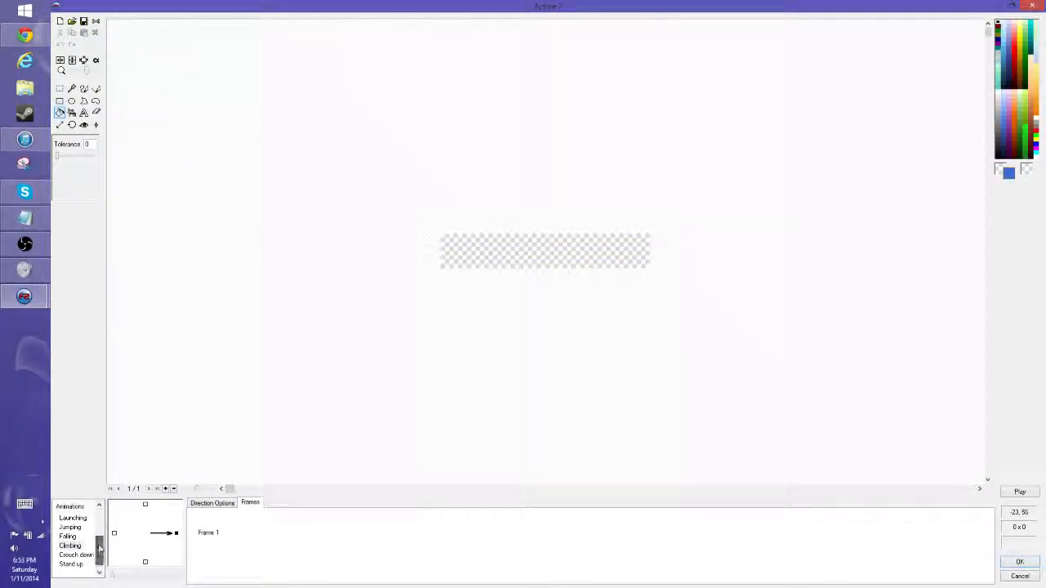
Step: Copy the whole Iron image from the Stopped animation into the empty Bouncing animation
drag(99, 556, 99, 516)
click(70, 518)
key(ctrl+a)
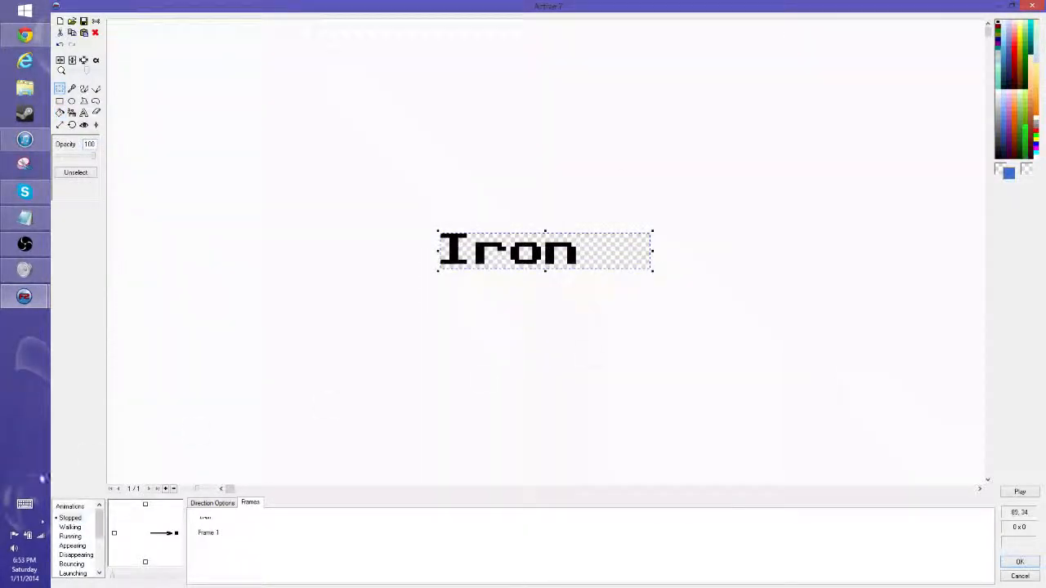
click(75, 565)
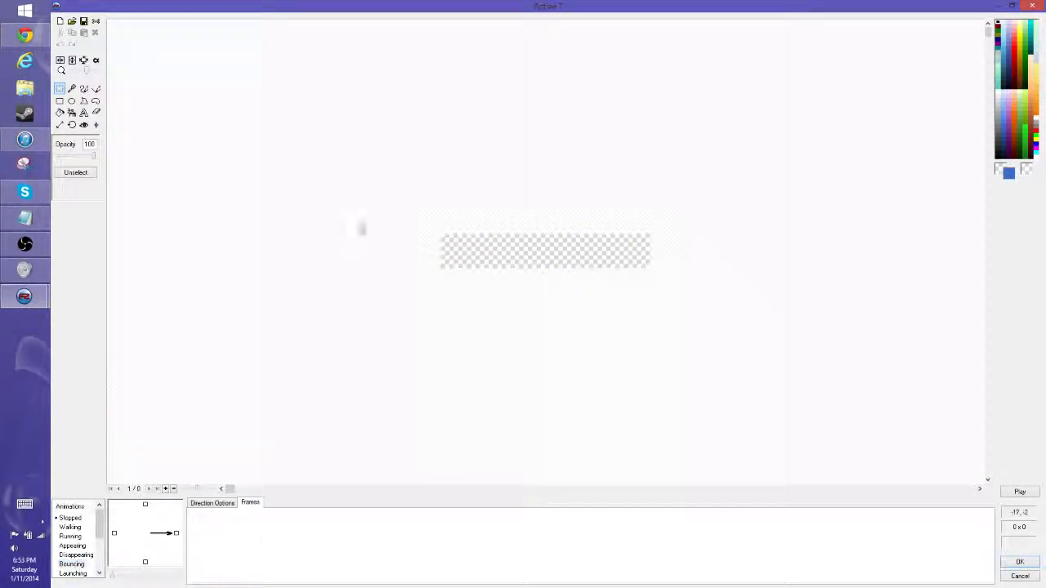
key(ctrl+v)
click(296, 341)
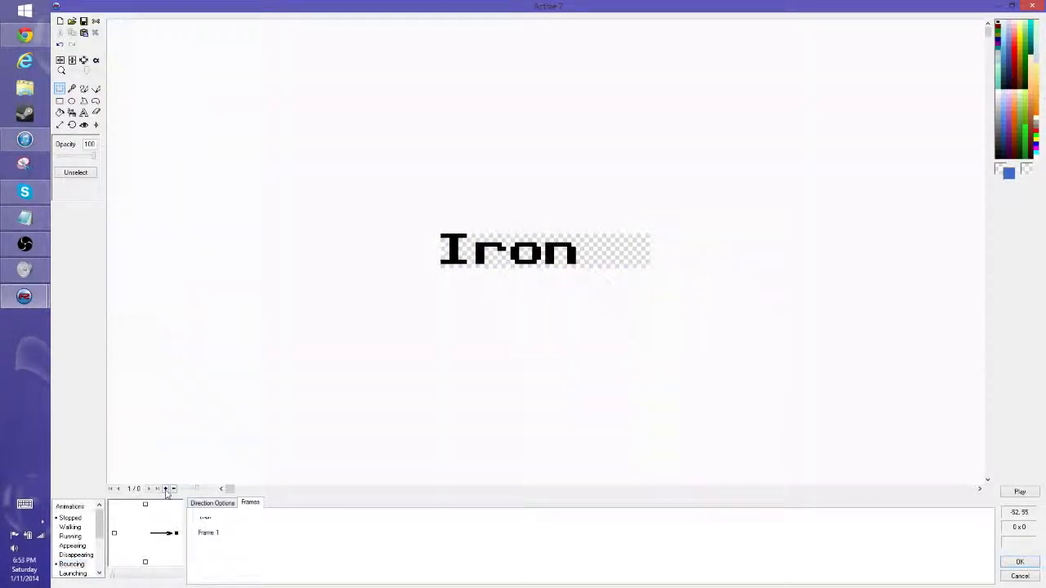
Step: Add a second frame to the Iron label's Bouncing animation, fill its letters with blue and apply the changes
click(166, 488)
click(206, 532)
click(60, 112)
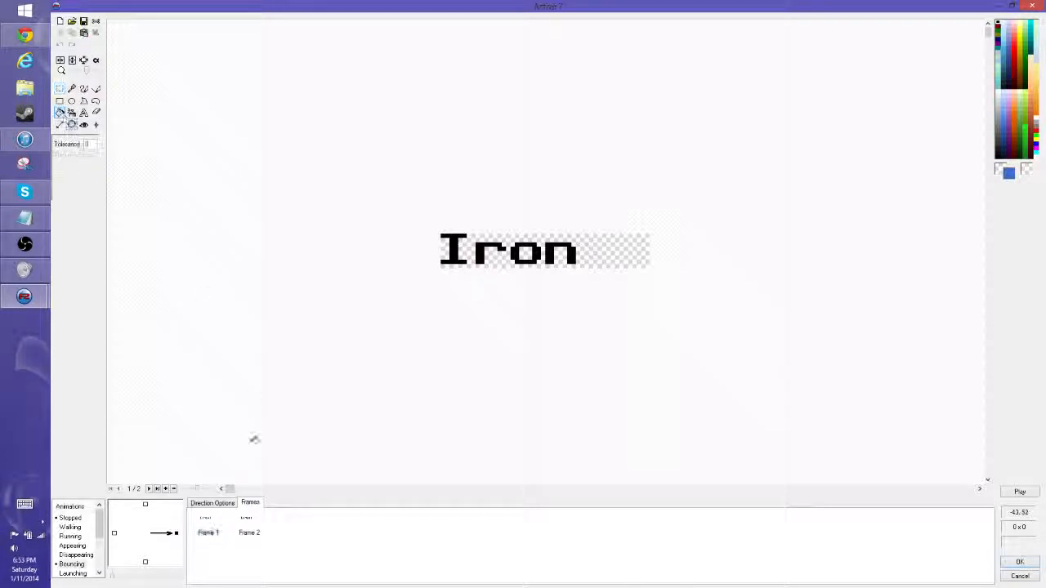
click(249, 533)
click(455, 250)
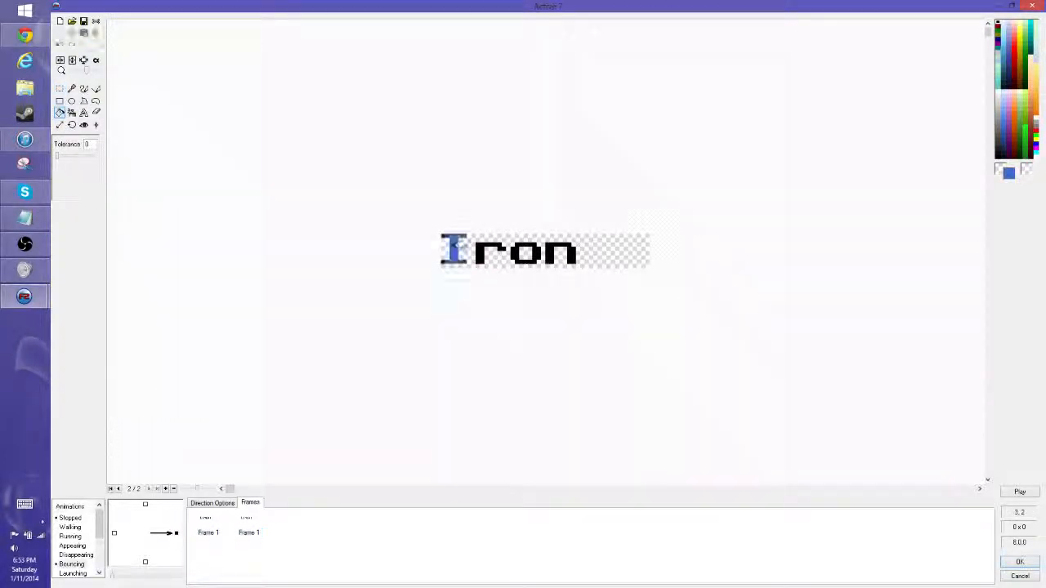
click(490, 255)
click(525, 255)
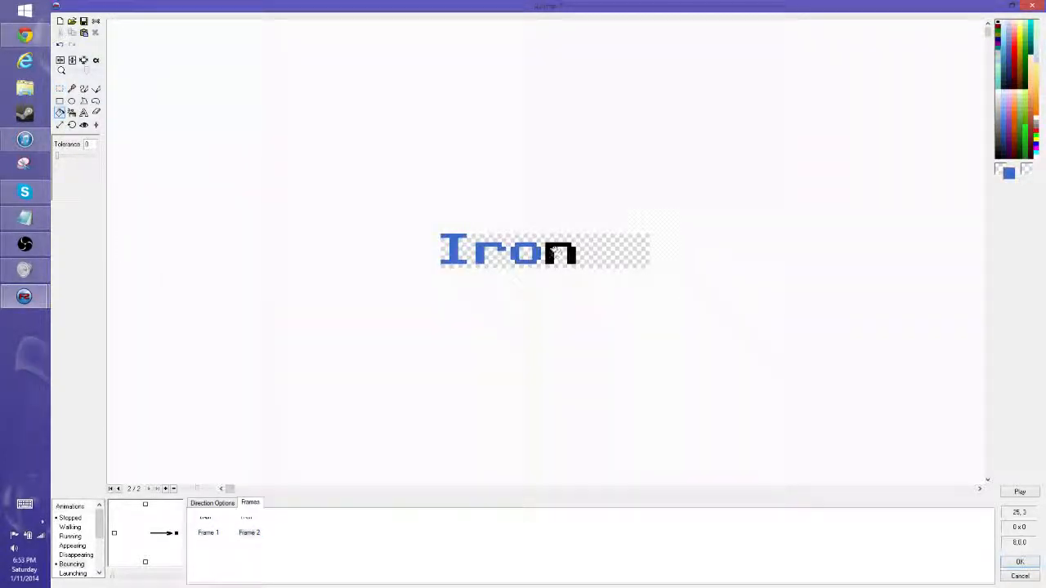
click(553, 253)
click(1019, 562)
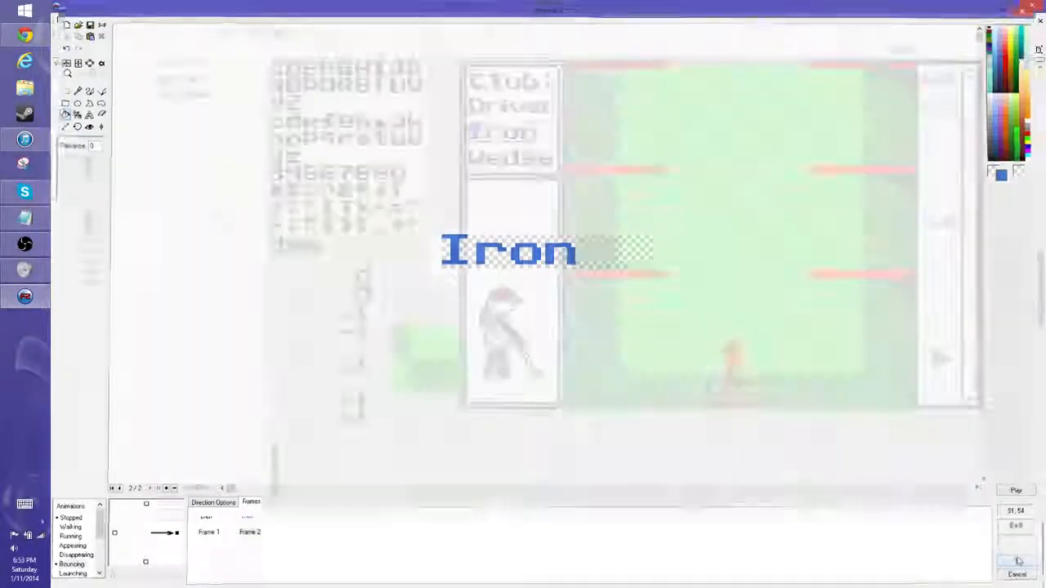
Step: Open the Wedge label object for editing and select and copy its whole Stopped image
click(561, 477)
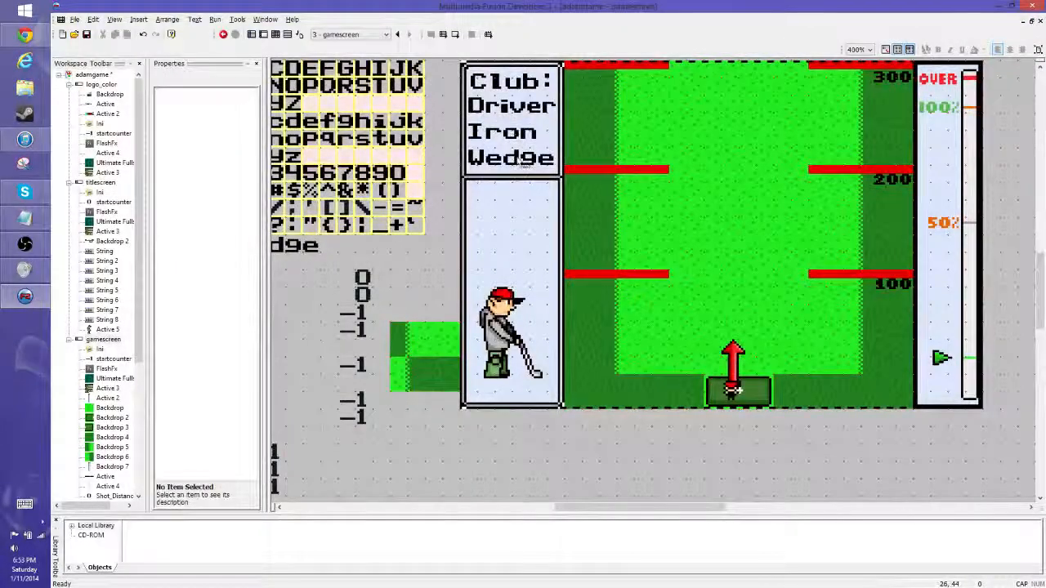
double_click(526, 163)
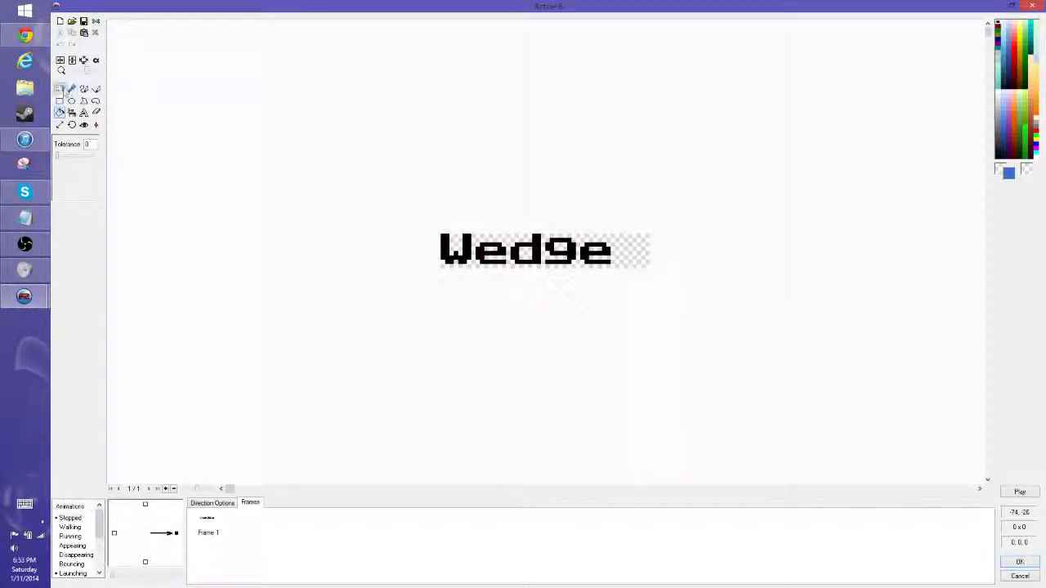
click(59, 89)
drag(335, 164, 836, 344)
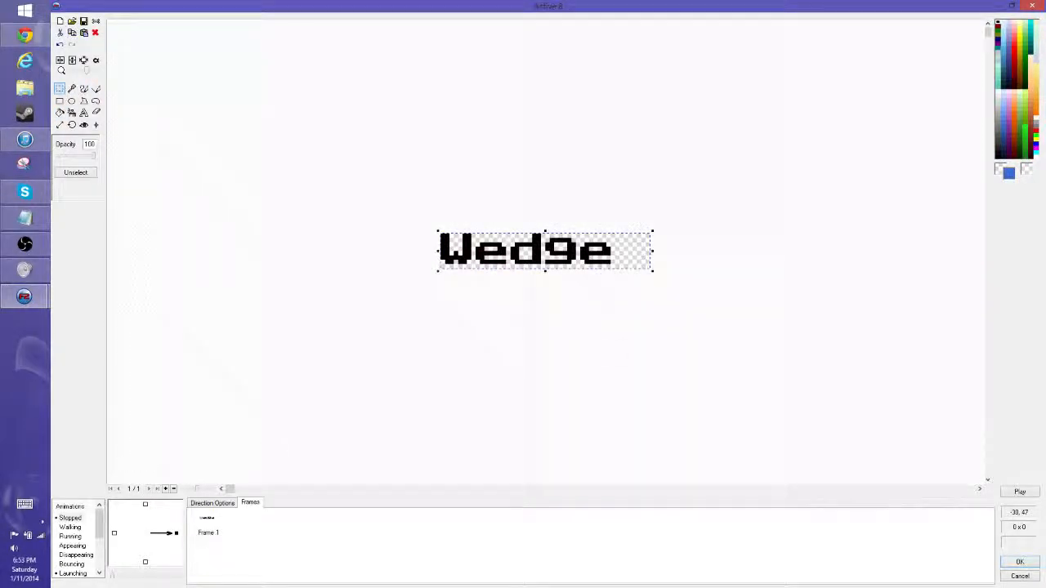
Step: Delete the Iron frame from the Wedge label's Launching animation
drag(99, 521, 100, 542)
click(75, 537)
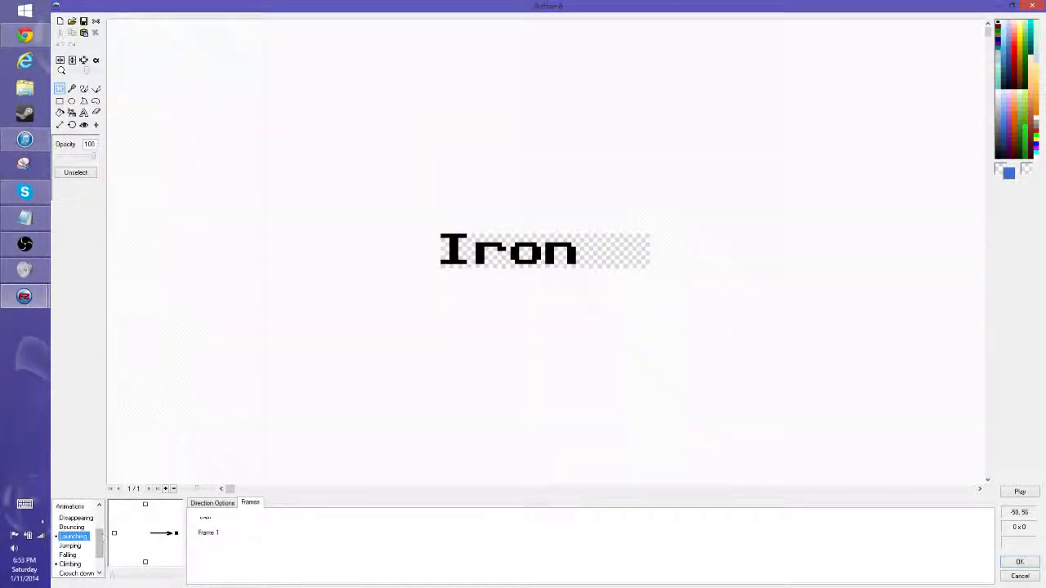
click(208, 533)
key(Delete)
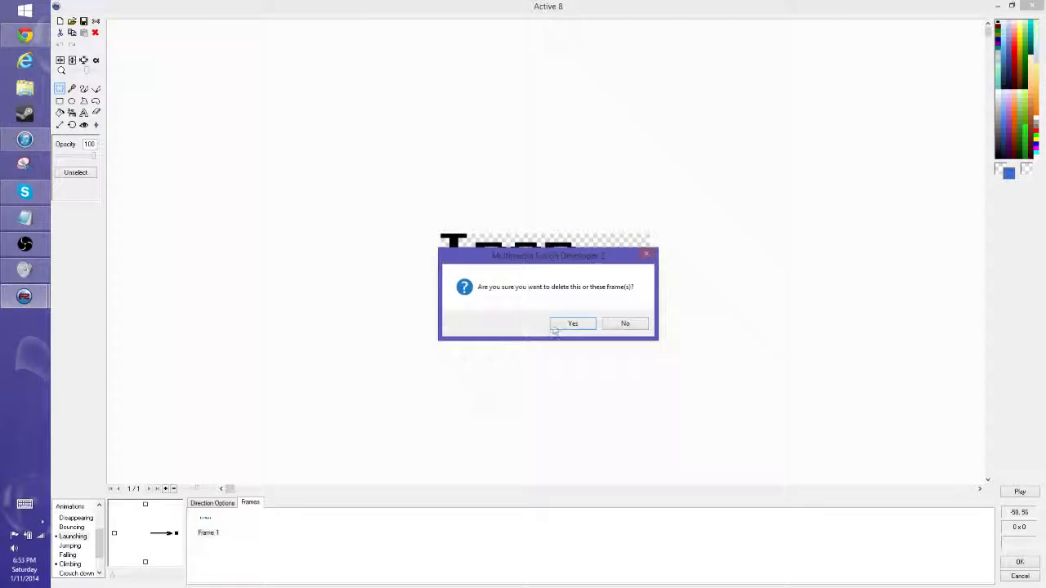
click(557, 325)
Step: Delete the Wedge frame from the Wedge label's Climbing animation
click(70, 564)
click(208, 532)
key(Delete)
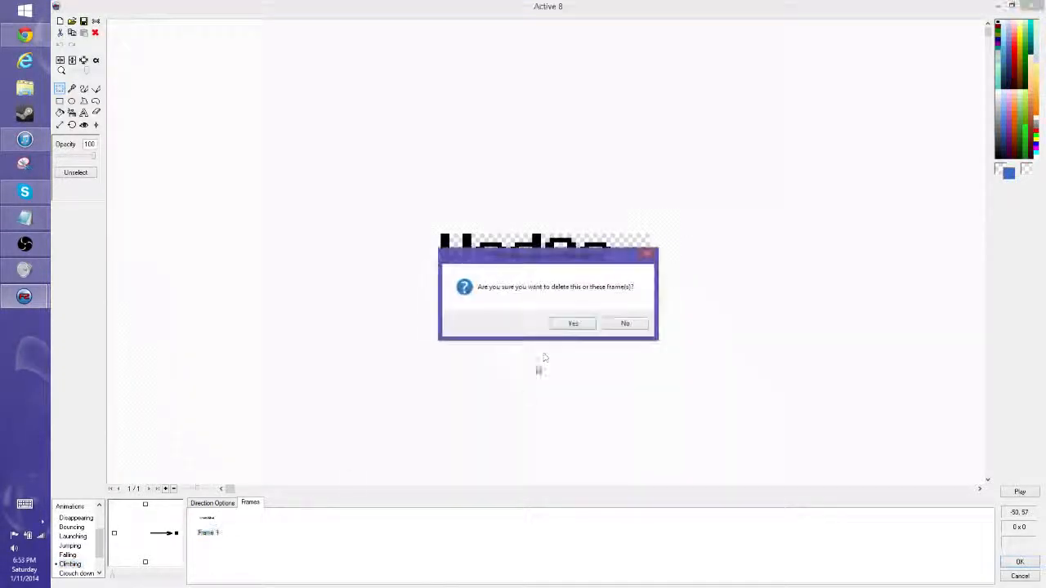
click(564, 325)
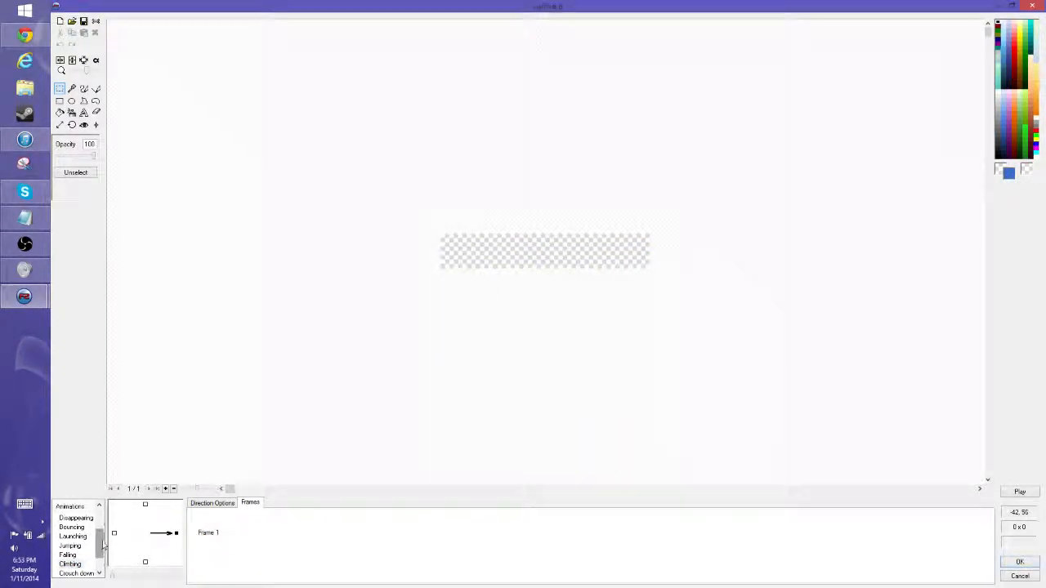
Step: Paste the copied Wedge image into the Wedge label's empty Bouncing animation
drag(99, 544, 99, 526)
click(72, 545)
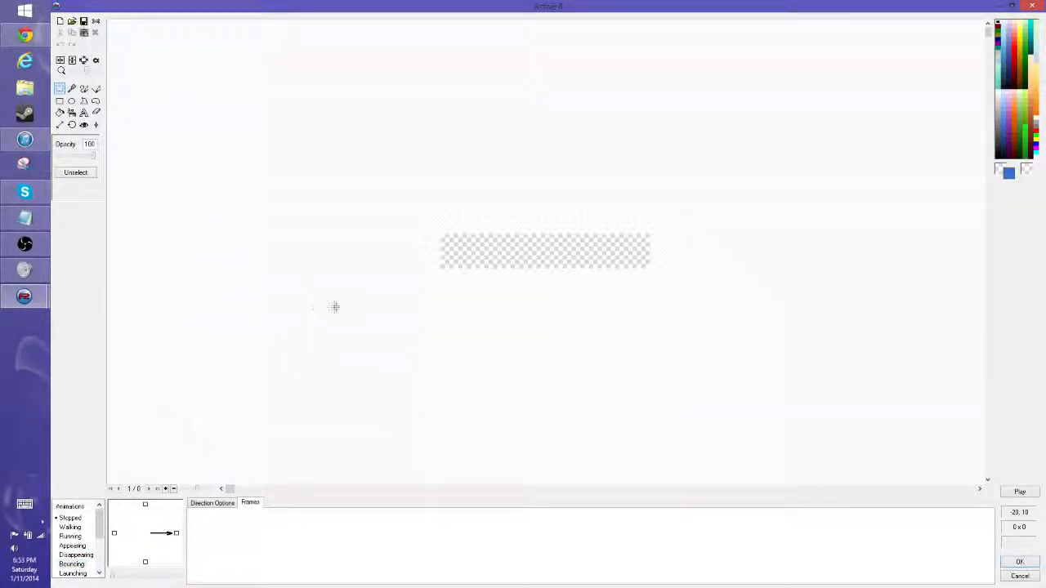
key(ctrl+v)
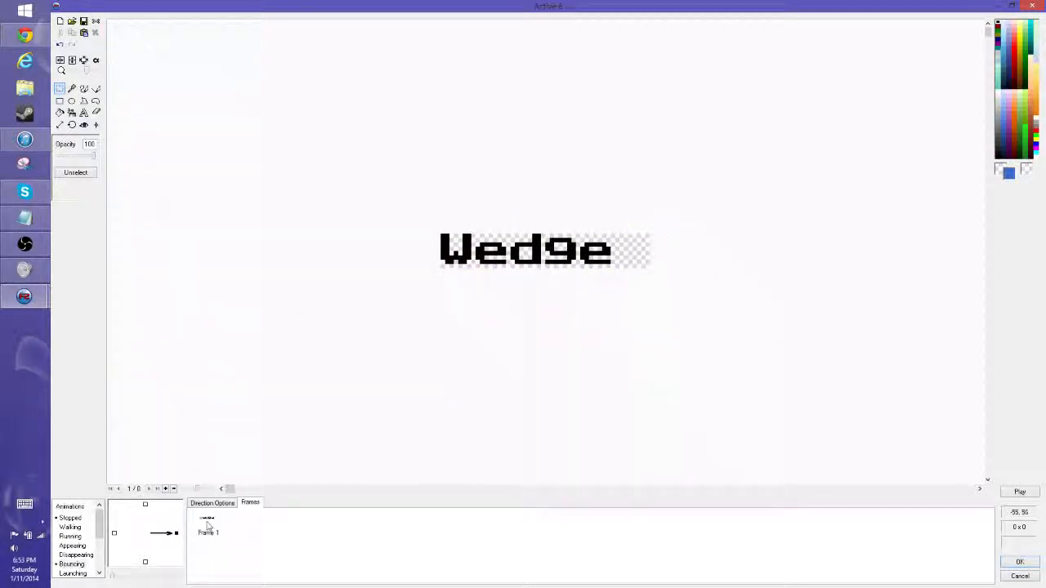
Step: Add a second frame to the Wedge label's Bouncing animation, fill its letters with blue and apply the changes
click(207, 527)
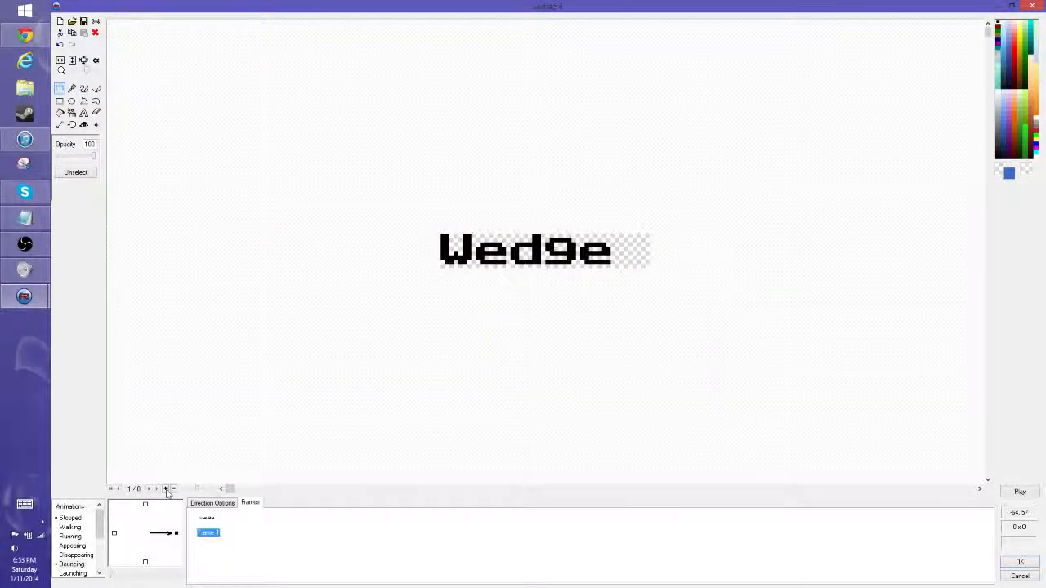
click(166, 489)
click(249, 533)
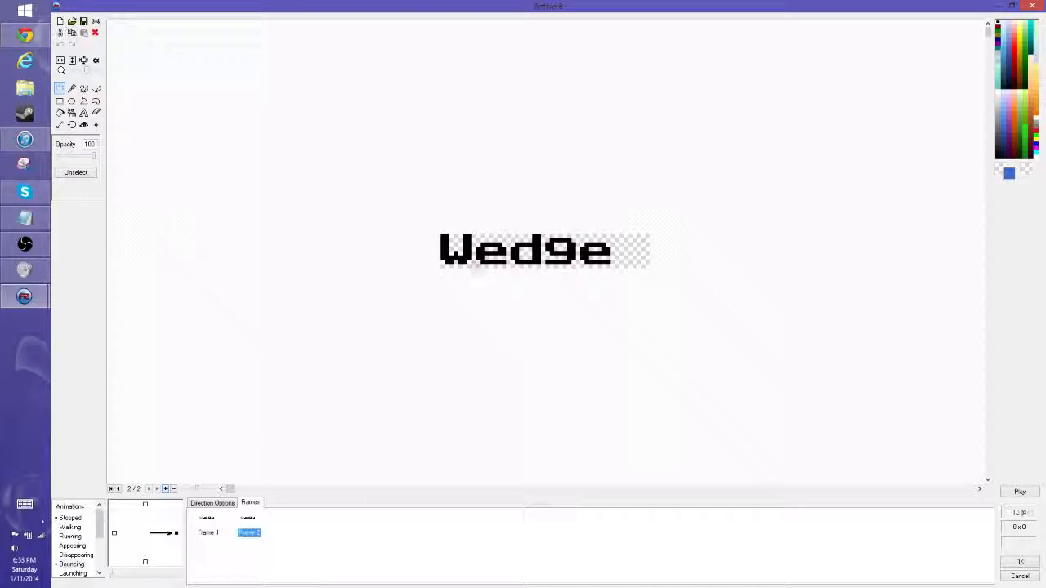
click(59, 112)
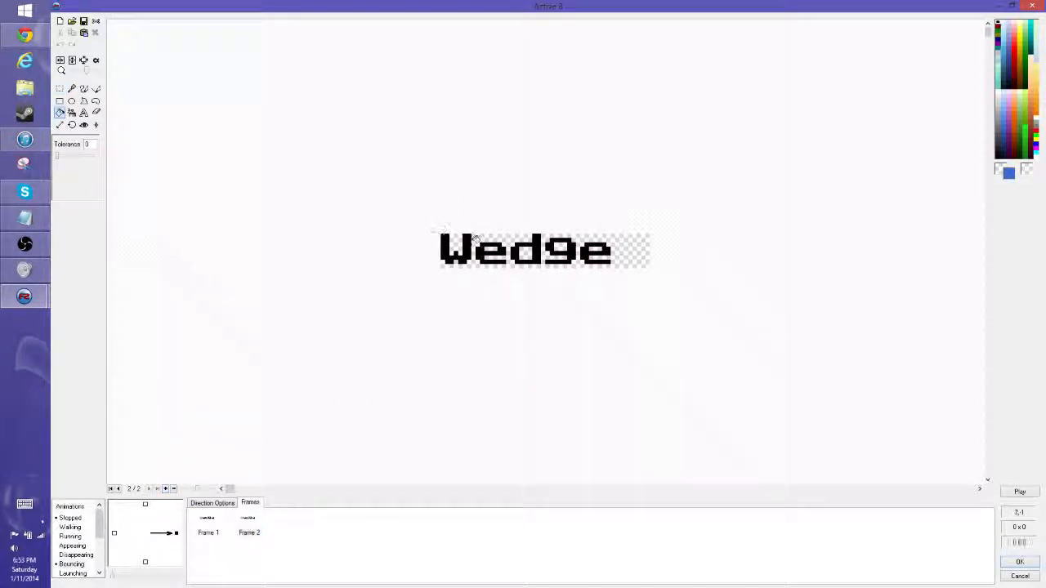
click(467, 245)
click(490, 255)
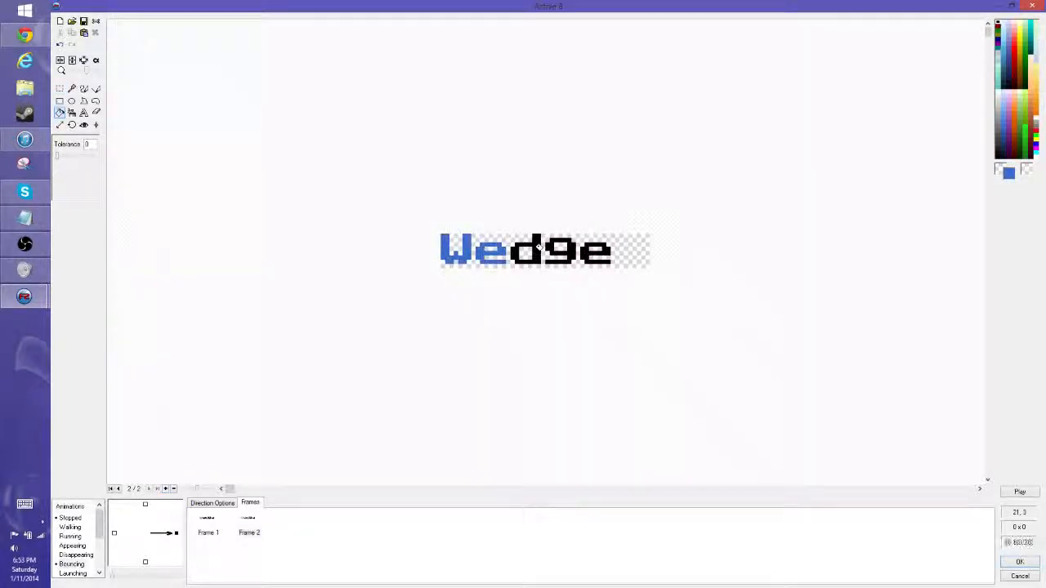
click(538, 248)
click(561, 238)
click(593, 250)
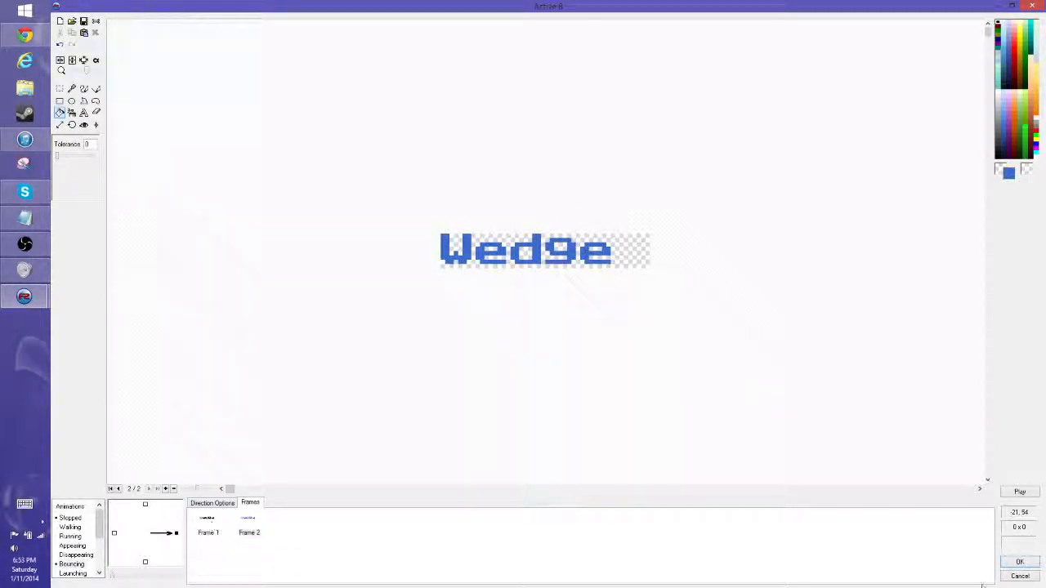
click(1019, 562)
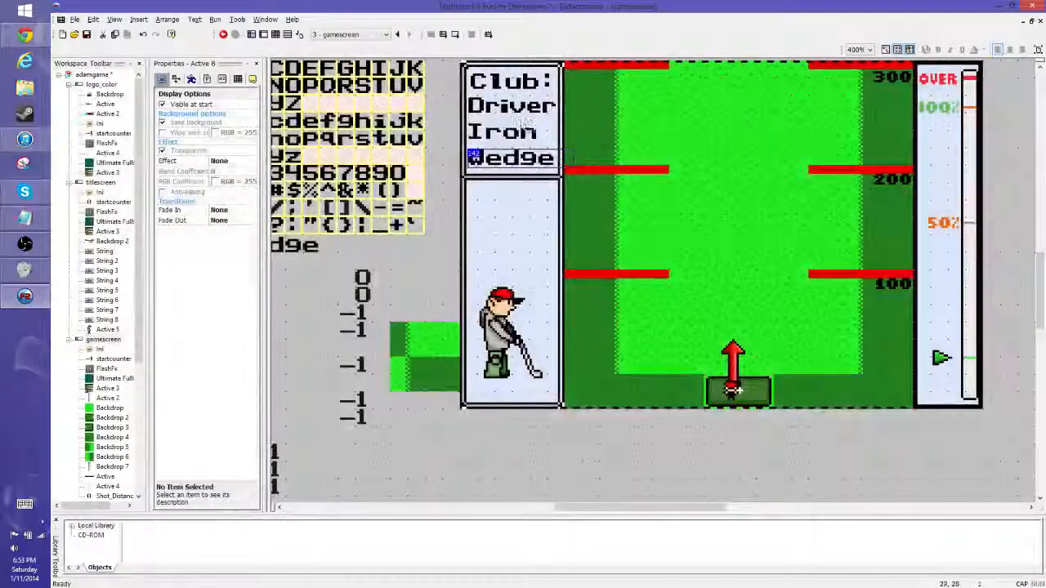
Step: Open the Driver label's Bouncing animation, sample the red of its first frame as the drawing colour and close the editor
double_click(514, 106)
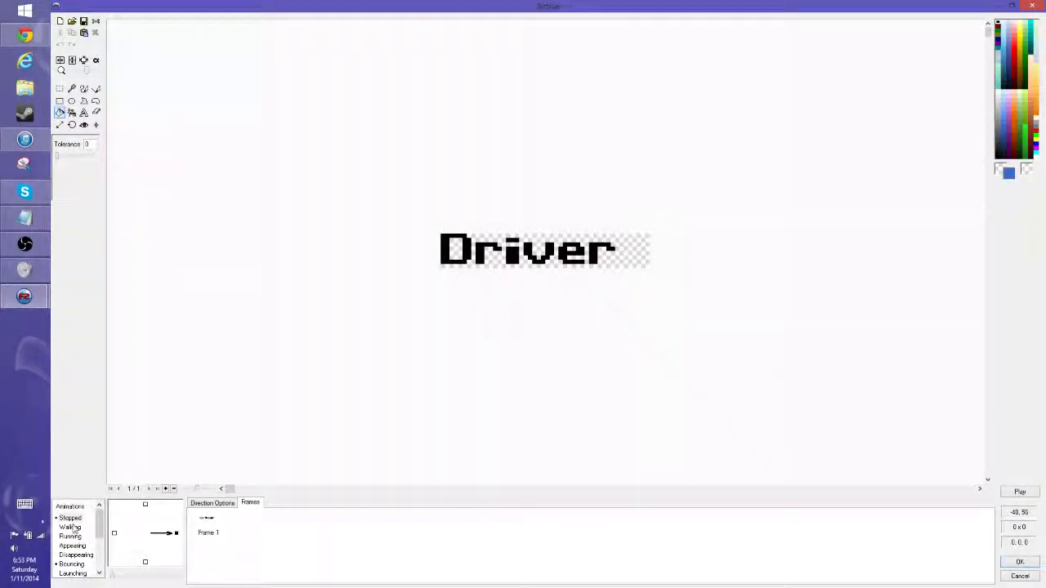
click(72, 565)
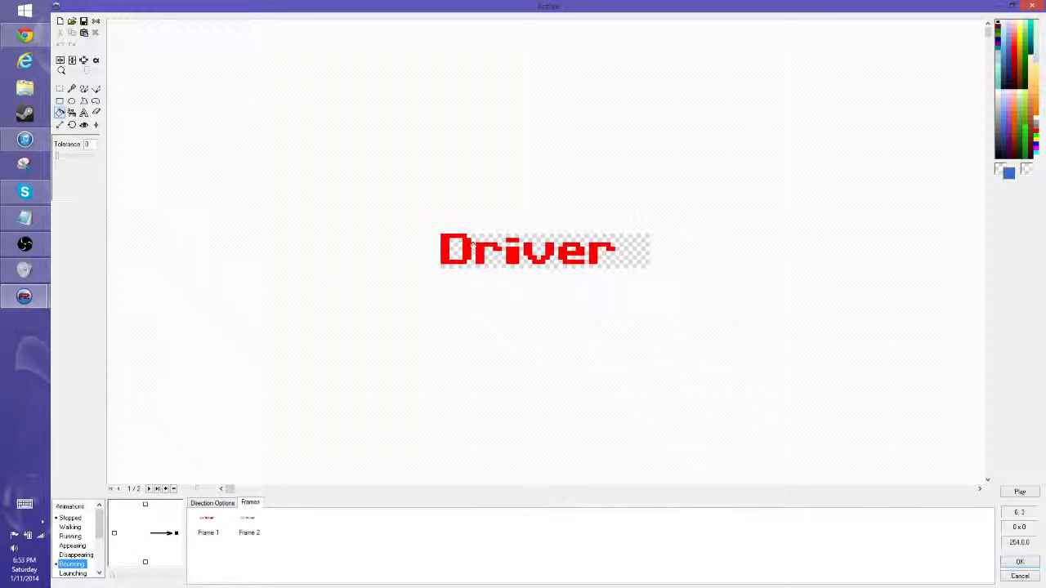
click(1019, 563)
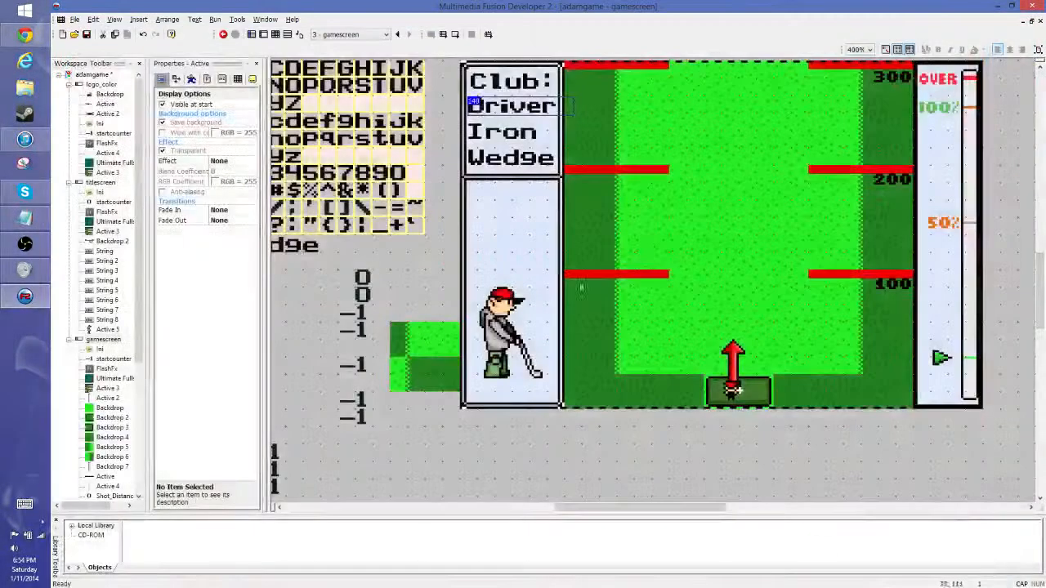
Step: Fill the letters in the first frame of the Iron label's Bouncing animation with red and apply the changes
double_click(492, 135)
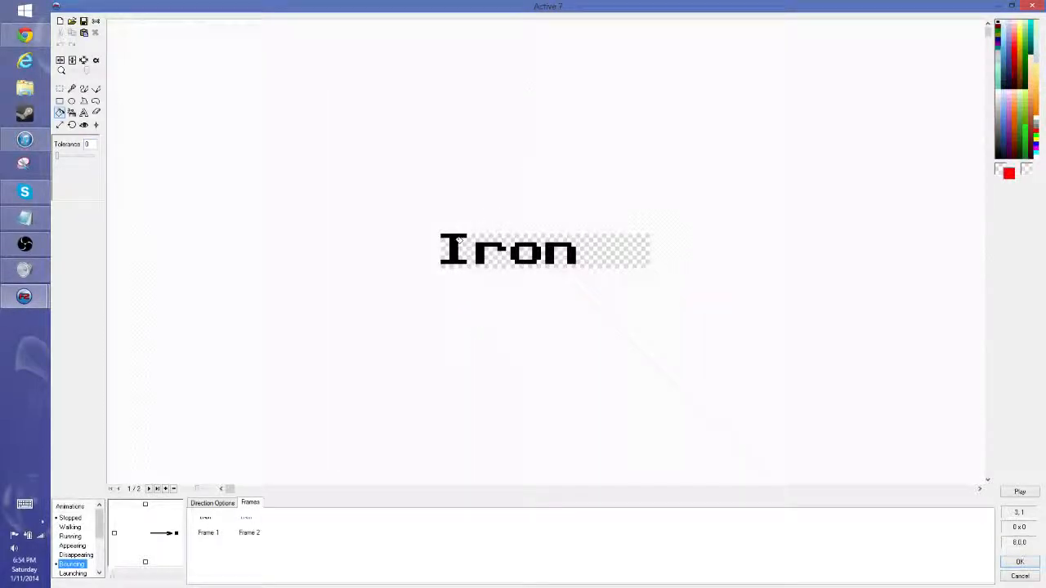
click(462, 237)
click(503, 246)
click(516, 251)
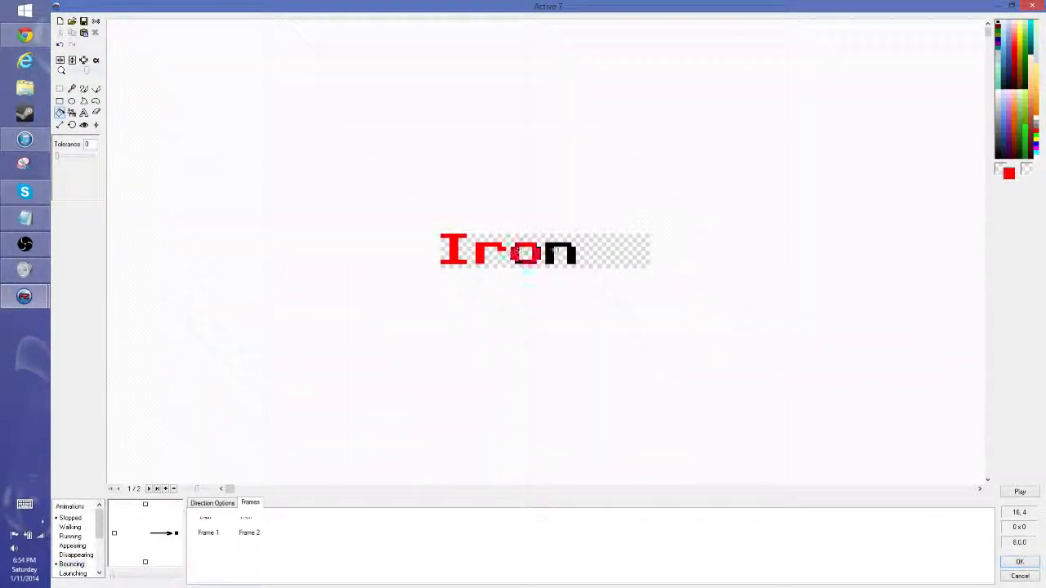
click(556, 253)
click(1020, 563)
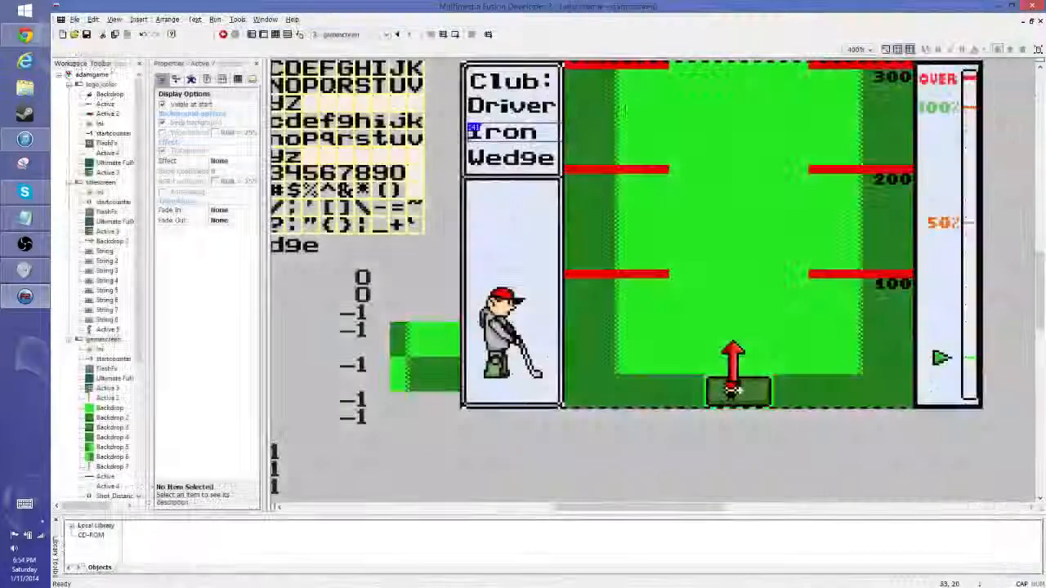
Step: Fill the letters in the first frame of the Wedge label's Bouncing animation with red and apply the changes
click(531, 160)
double_click(536, 160)
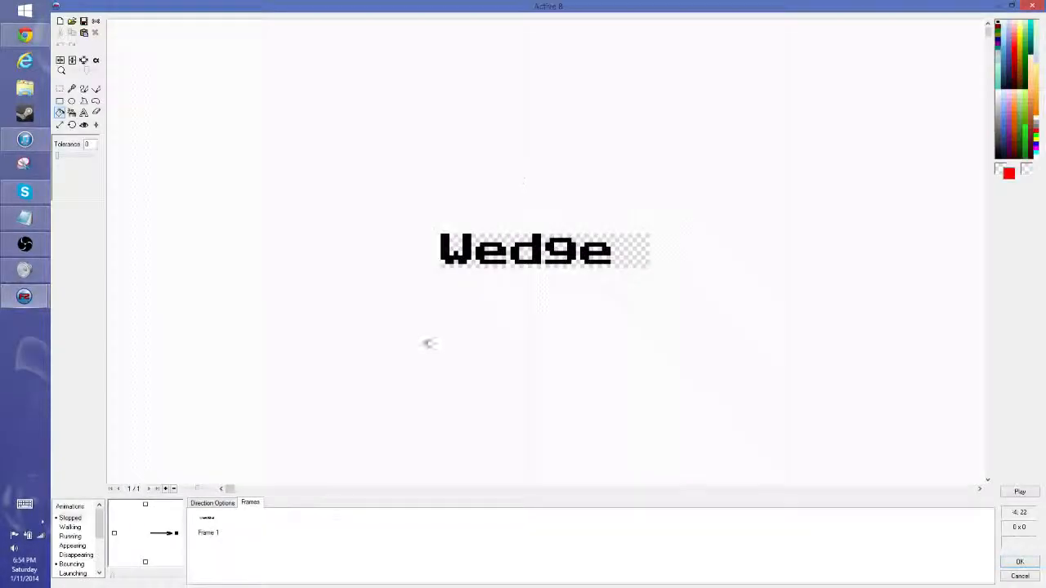
click(73, 564)
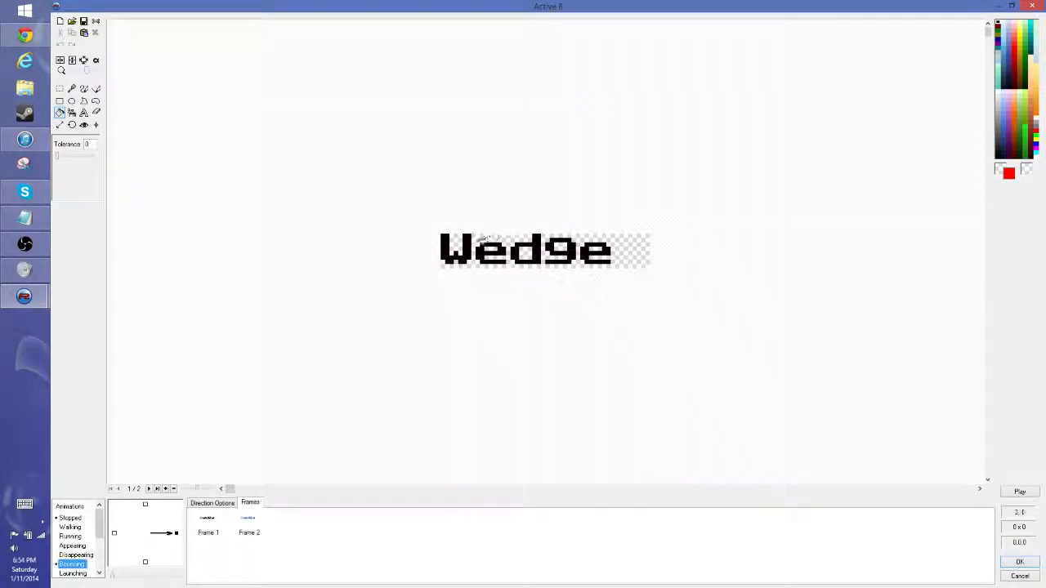
click(445, 249)
click(481, 254)
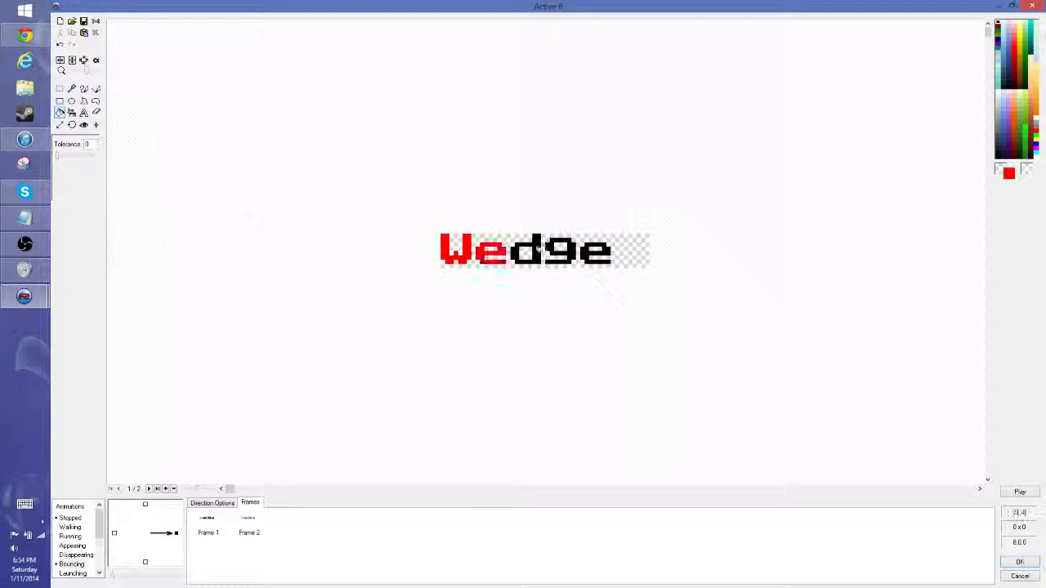
click(539, 249)
click(572, 249)
click(586, 252)
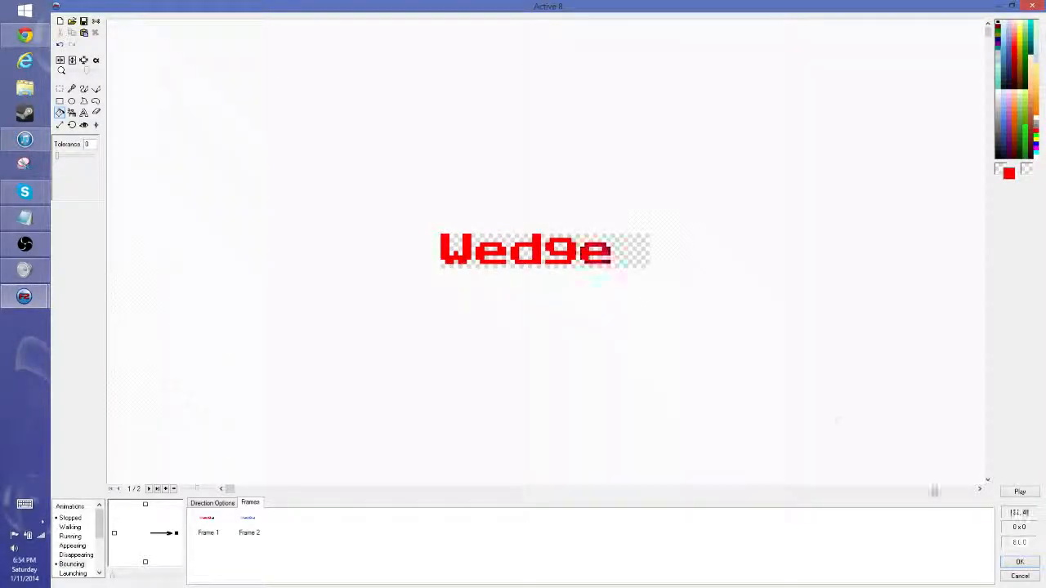
click(1019, 562)
click(609, 474)
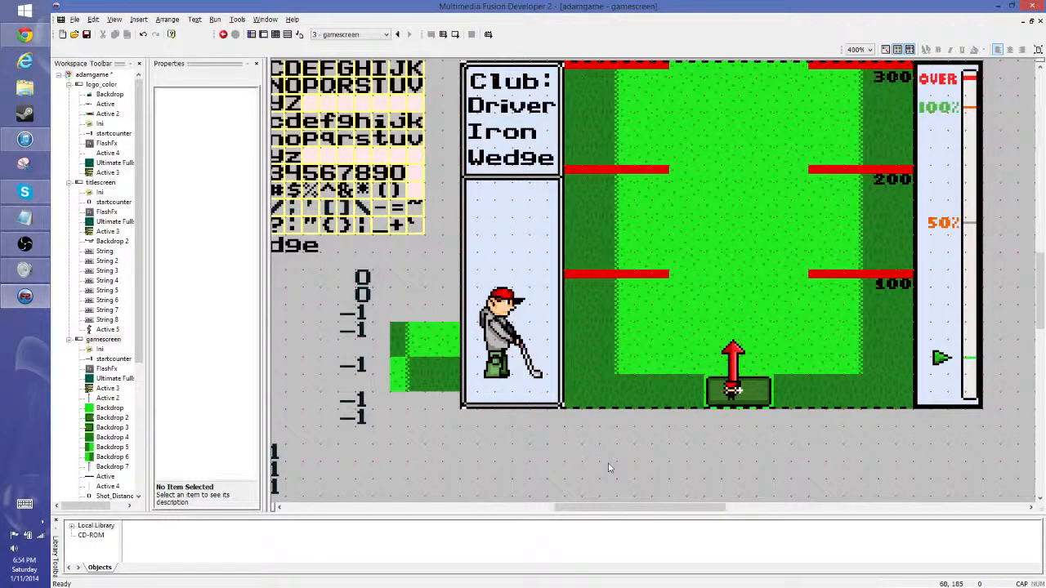
Step: Insert a new Active object in the empty area just below the game screen's playfield
scroll(608, 468, down, 3)
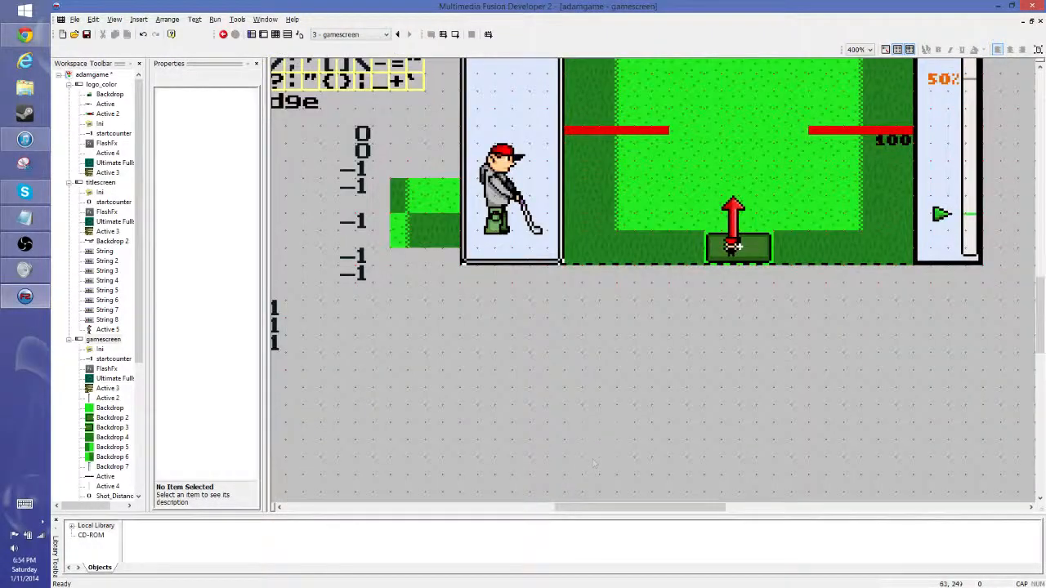
right_click(618, 299)
click(643, 313)
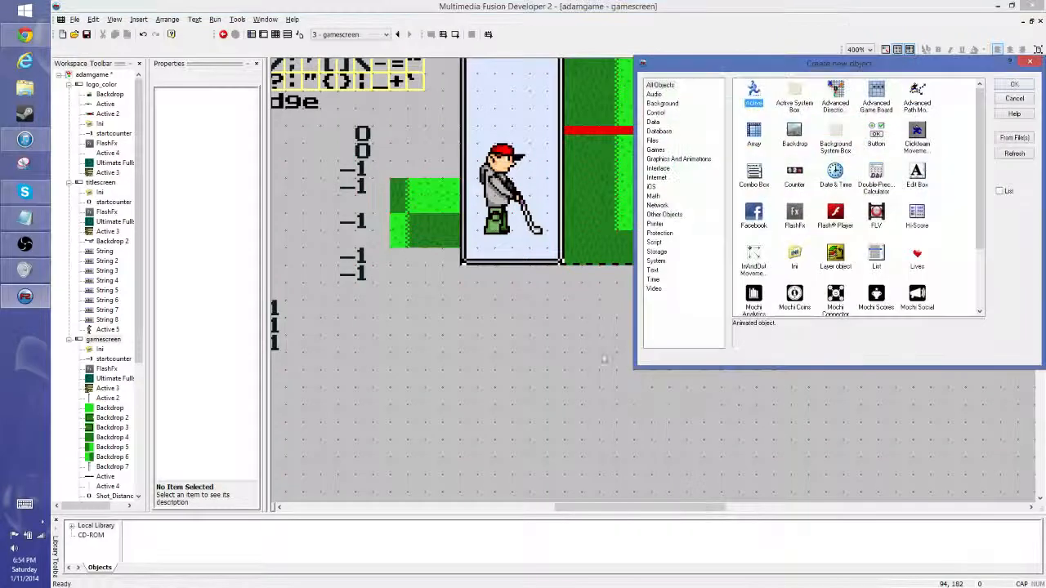
click(1014, 85)
click(565, 301)
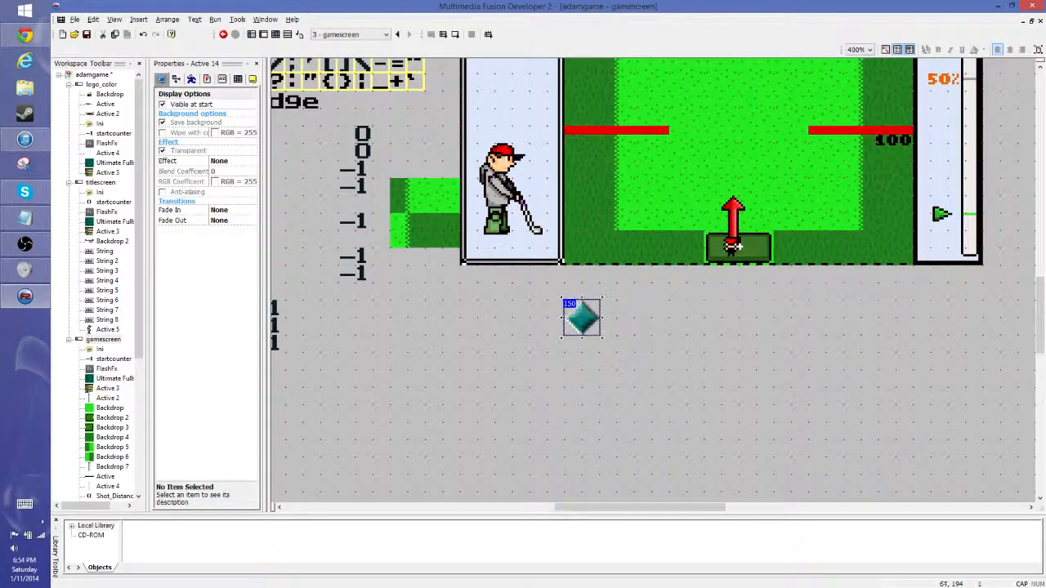
Step: Open the new Active object for editing and erase its default diamond image
double_click(599, 337)
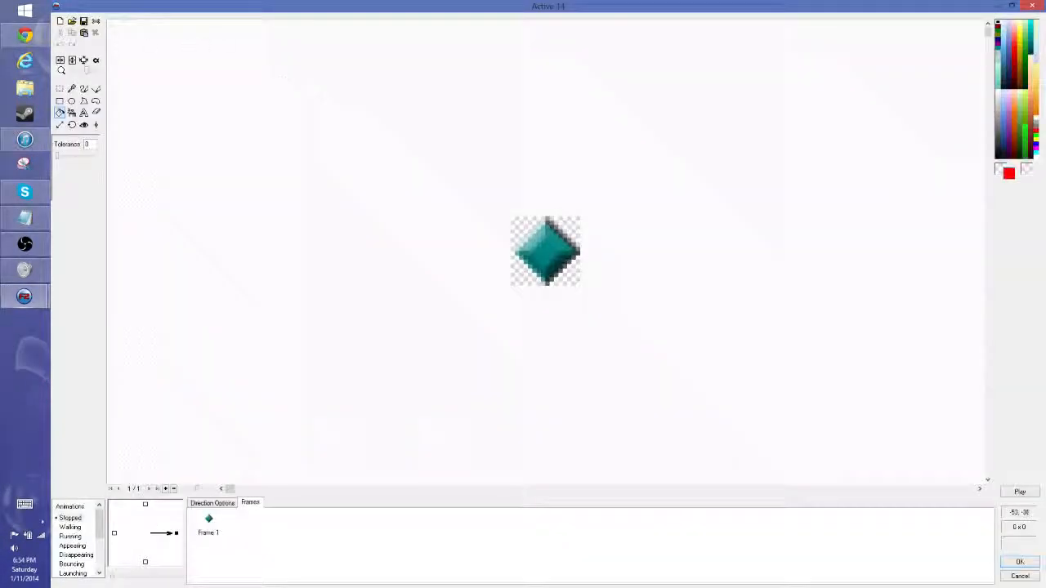
drag(85, 71, 102, 74)
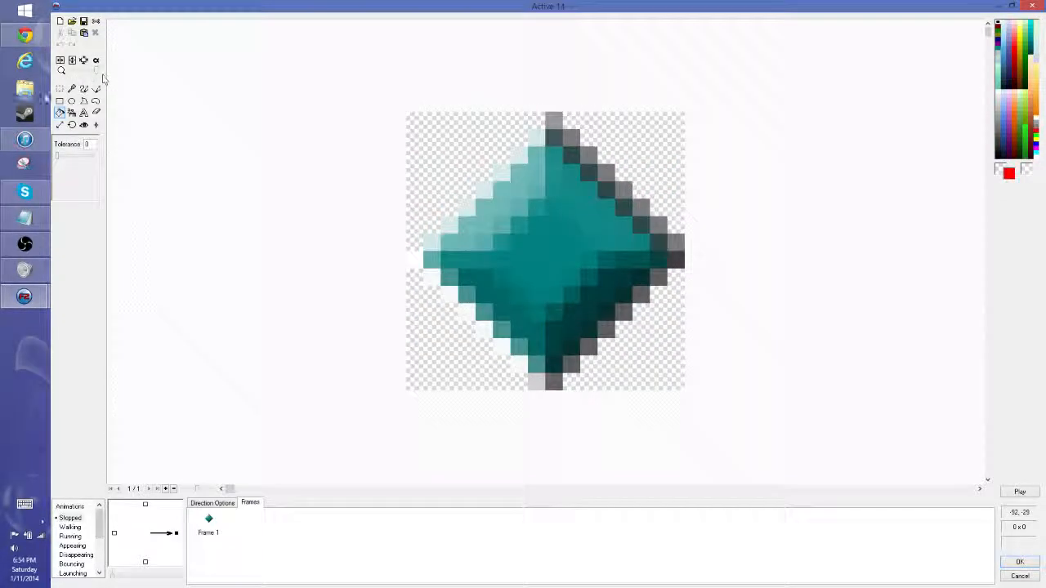
click(60, 88)
drag(369, 76, 720, 396)
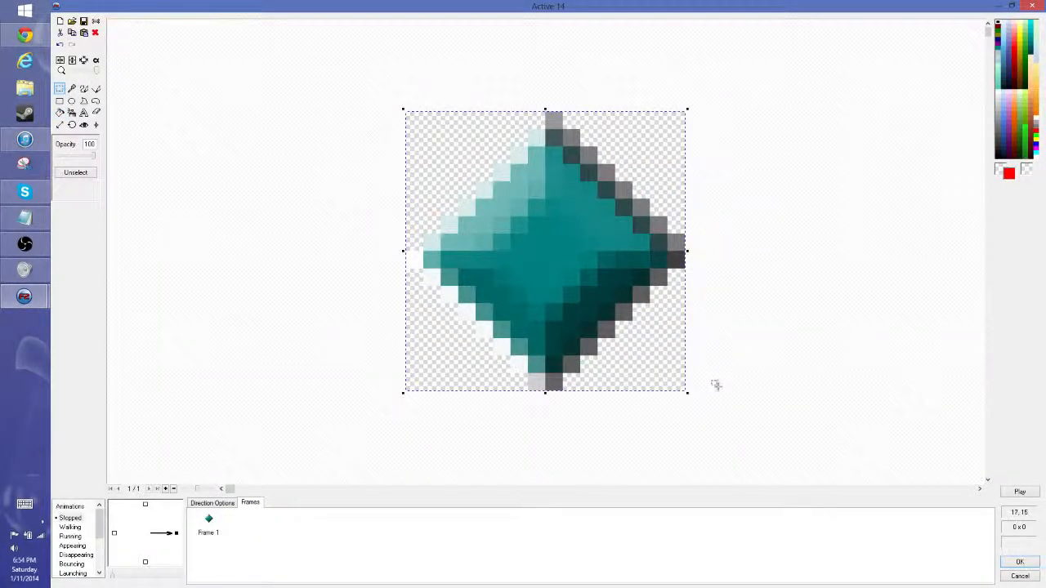
key(Delete)
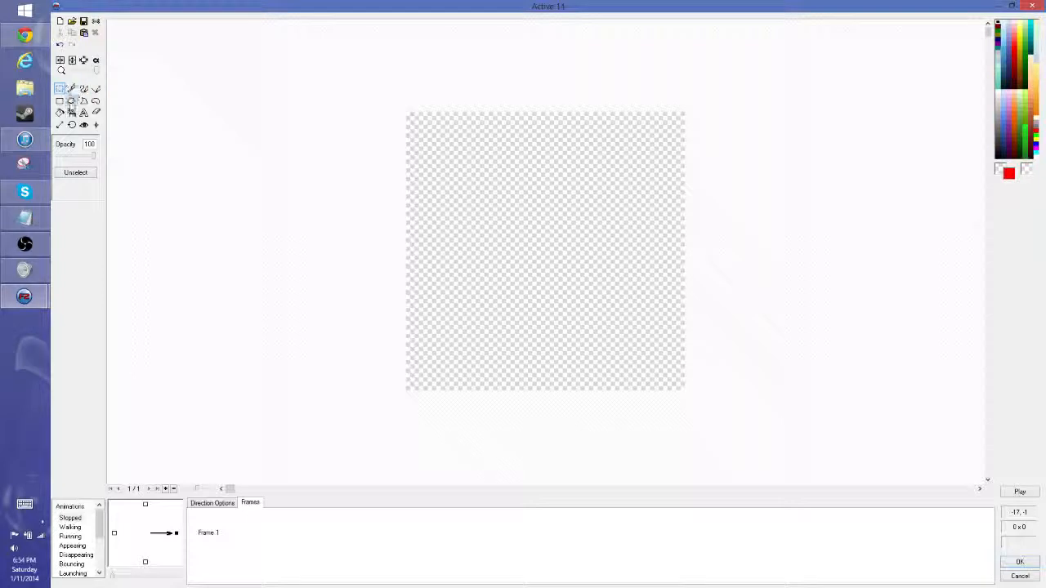
Step: Draw a black, size 1 ellipse outline across most of the upper half of the empty canvas
click(72, 100)
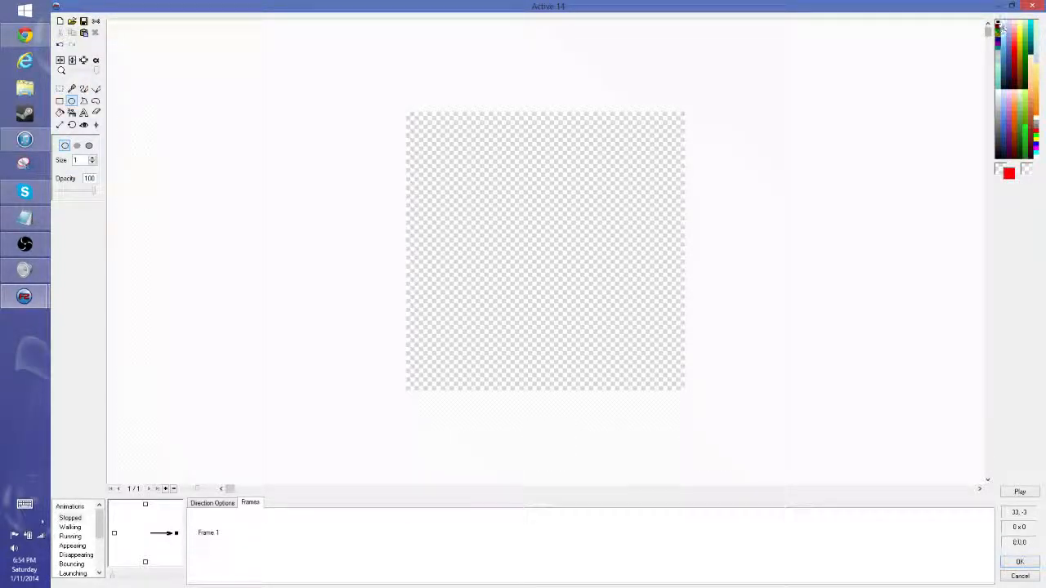
click(1000, 29)
mouse_move(434, 122)
mouse_down()
mouse_move(477, 170)
mouse_move(594, 250)
mouse_move(671, 272)
mouse_up()
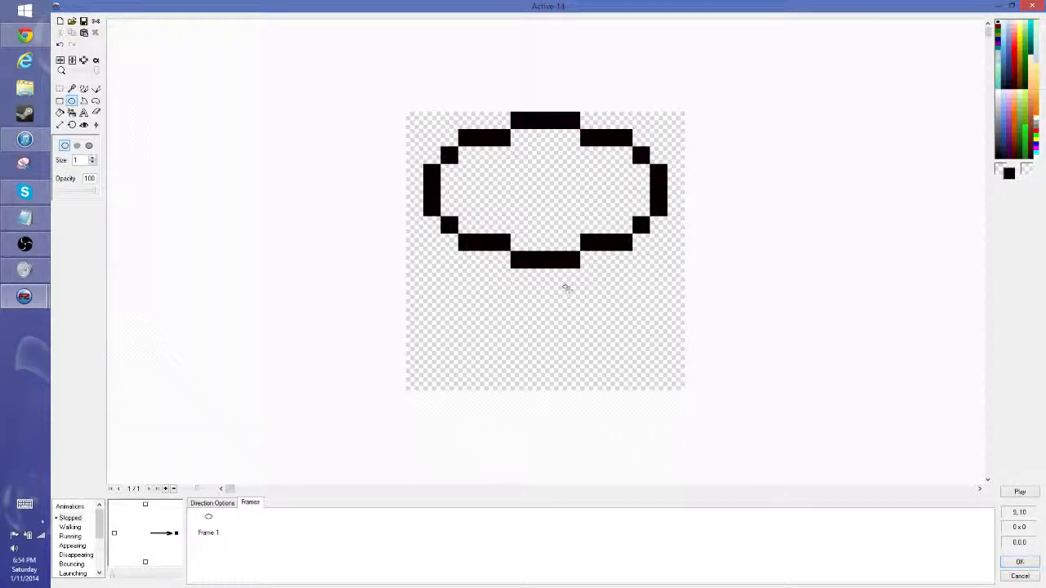
Step: Draw a smaller black ellipse as the body below the head, outline two feet, and thin the line where head and body meet
drag(448, 241, 661, 357)
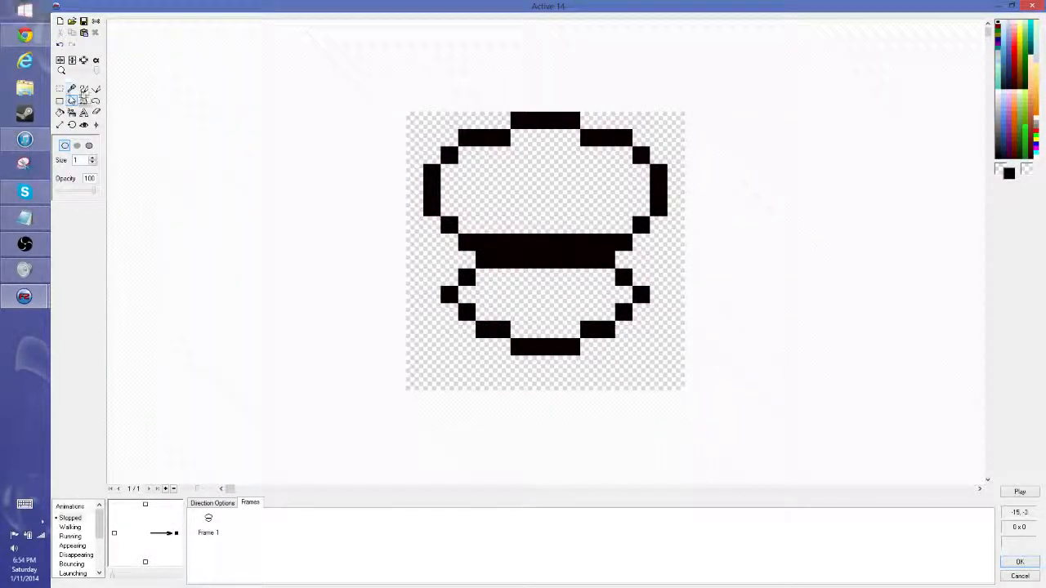
click(83, 88)
mouse_move(623, 347)
mouse_down()
mouse_move(641, 381)
mouse_move(588, 381)
mouse_move(572, 364)
mouse_move(518, 358)
mouse_move(499, 373)
mouse_move(449, 381)
mouse_move(449, 361)
mouse_move(467, 348)
mouse_up()
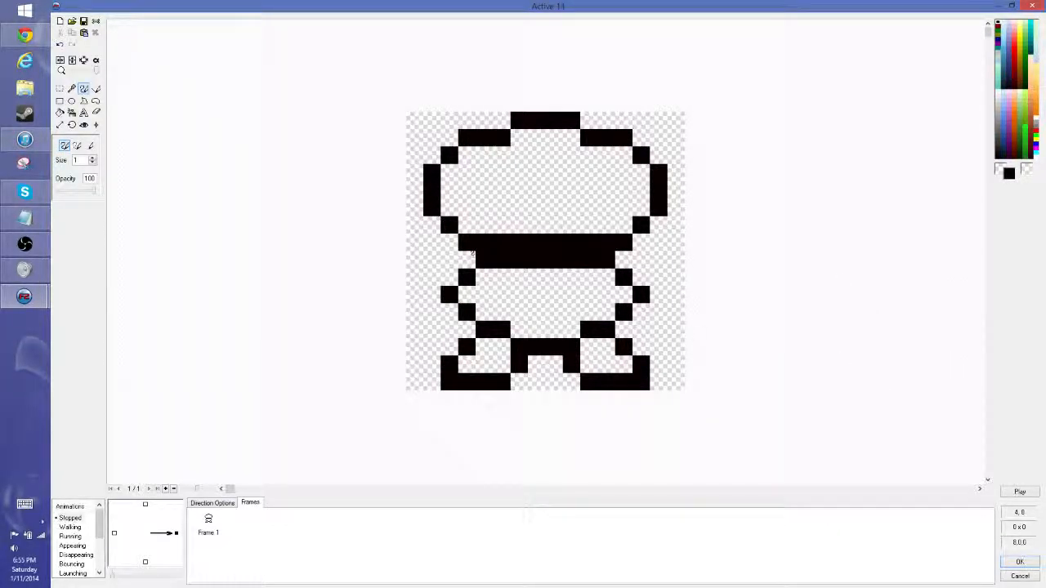
mouse_move(472, 249)
right_down()
mouse_move(600, 235)
mouse_move(575, 237)
right_up()
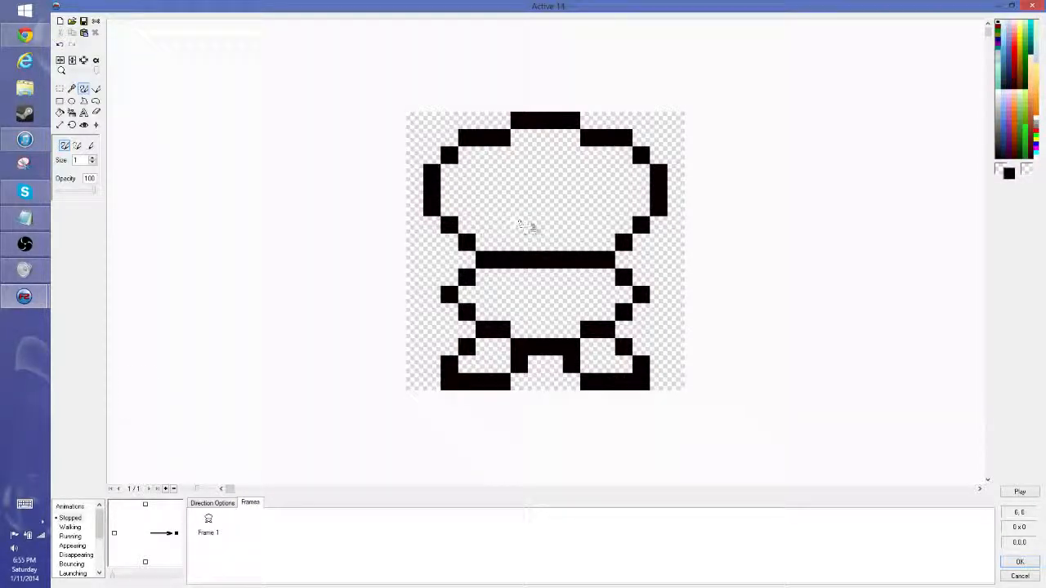
Step: Draw a straight black mouth four pixels wide in the lower part of the head
drag(534, 225, 555, 226)
click(571, 208)
click(519, 208)
click(519, 243)
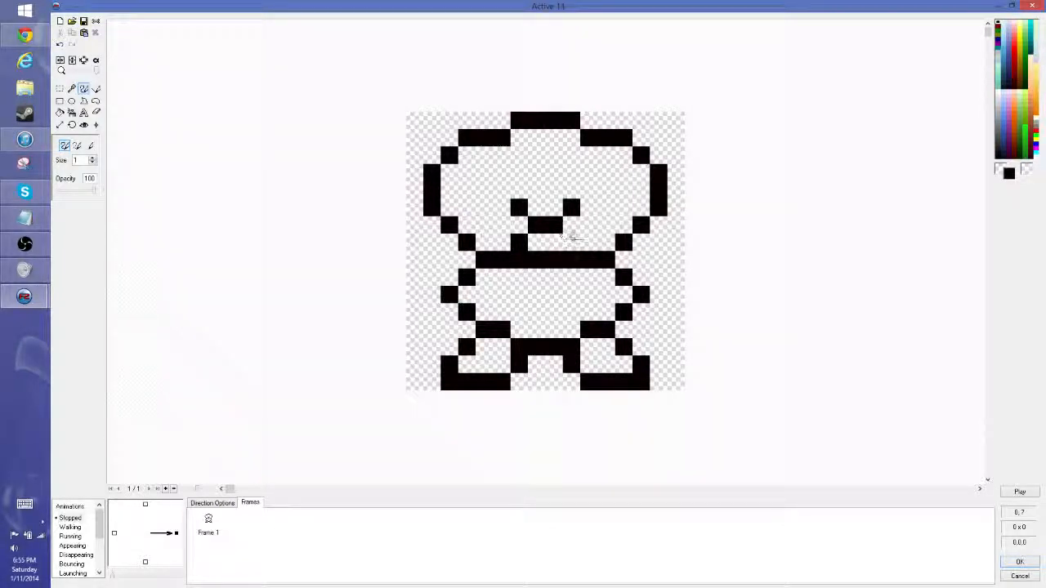
click(570, 243)
right_click(572, 242)
right_click(572, 208)
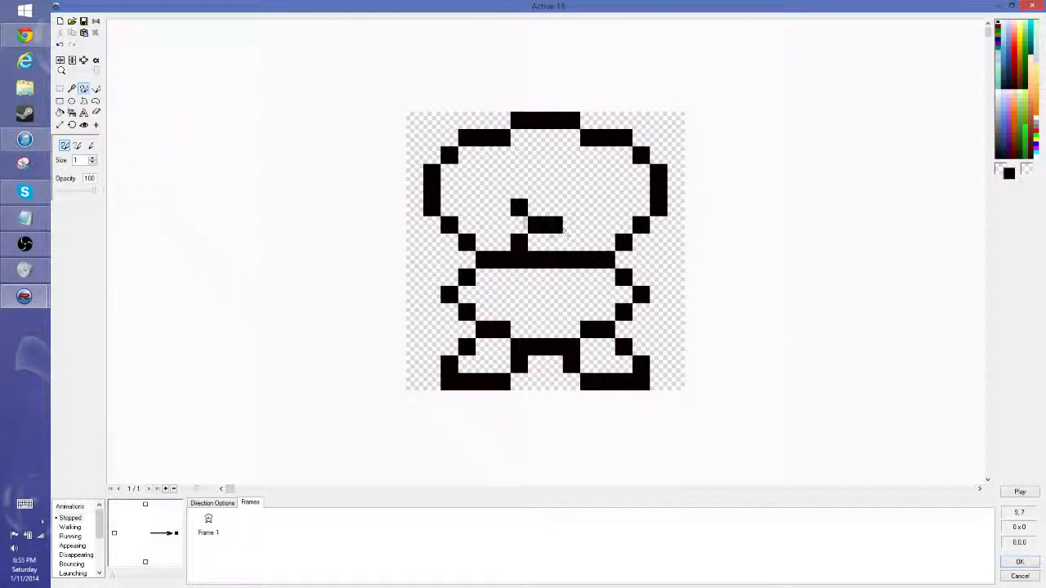
right_click(519, 209)
right_click(519, 241)
click(519, 225)
click(571, 225)
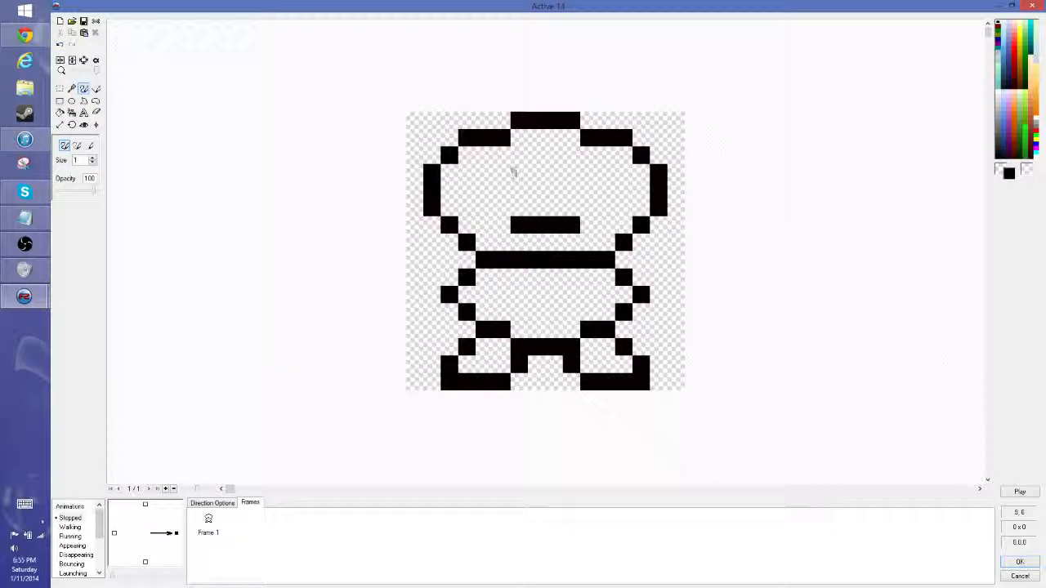
Step: Draw two black vertical eyes, each two pixels tall, above the ends of the mouth
click(519, 173)
click(519, 155)
click(571, 155)
click(571, 173)
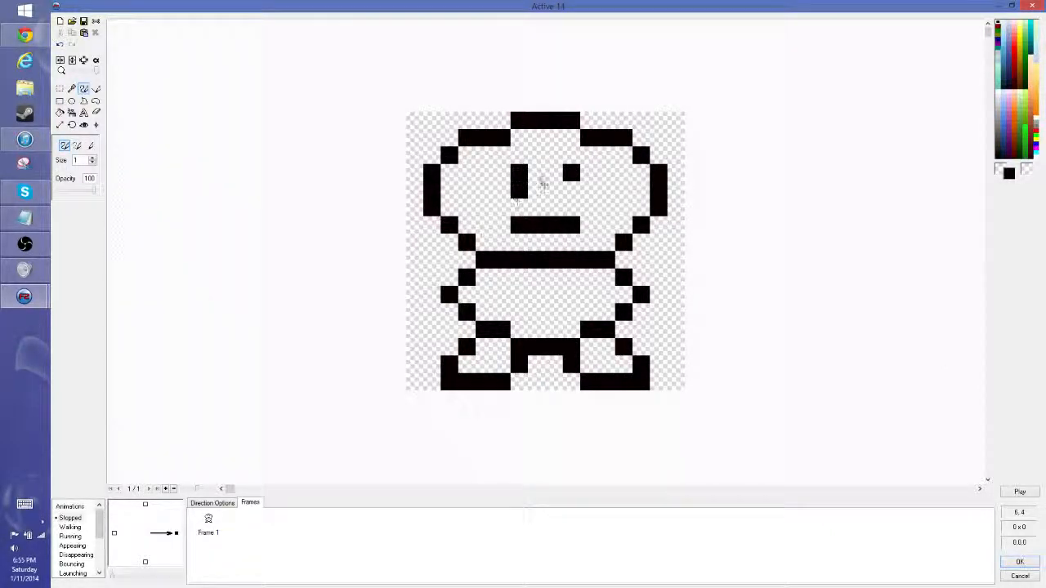
Step: Erase the curved top of the head and draw a black cap outline with a brim line above the eyes in its place
mouse_move(519, 120)
right_down()
mouse_move(585, 123)
mouse_move(484, 137)
right_up()
mouse_move(609, 138)
right_down()
mouse_move(647, 155)
mouse_move(627, 133)
right_up()
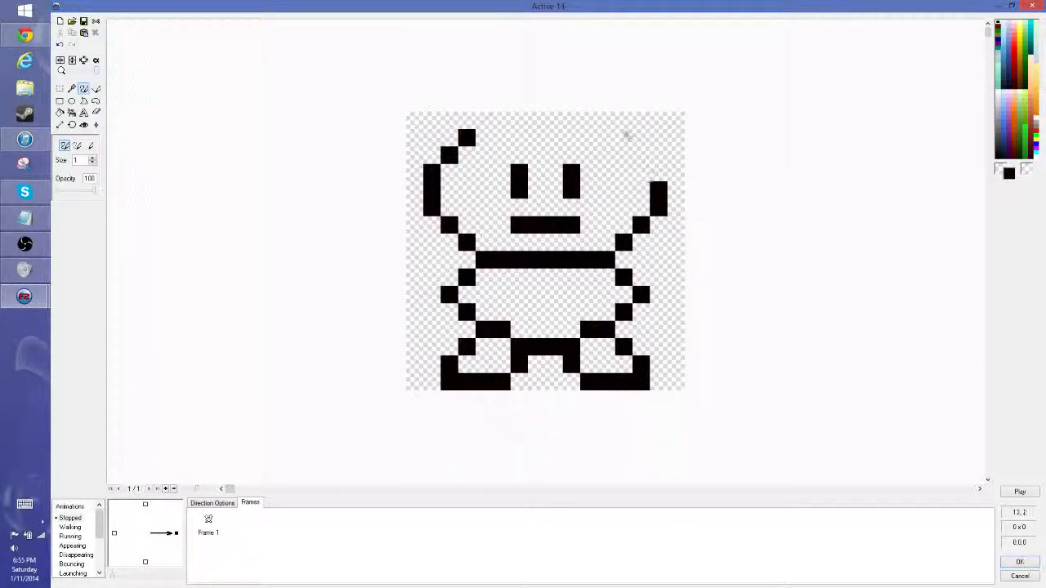
right_drag(463, 147, 479, 123)
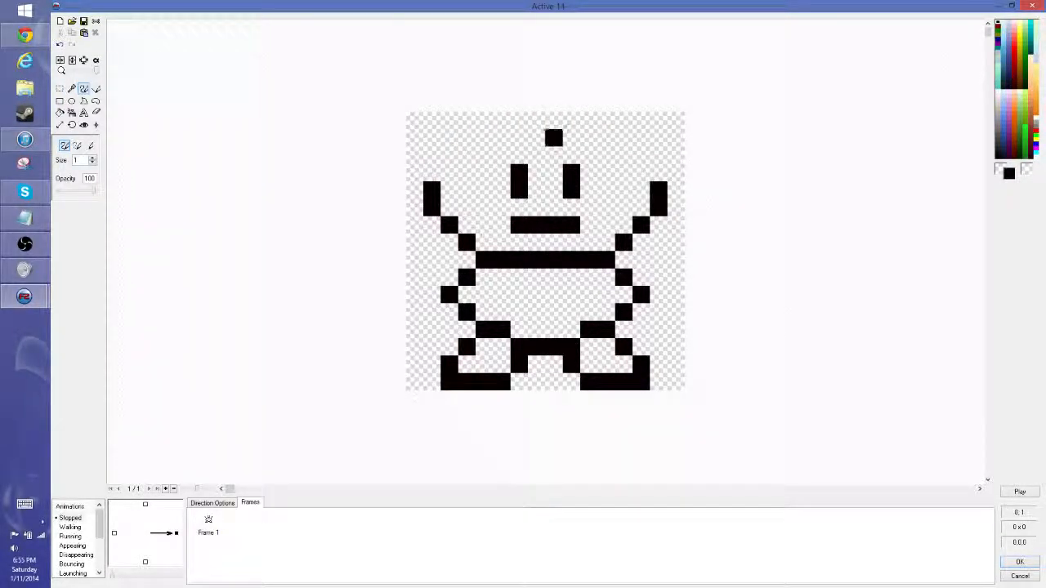
mouse_move(552, 139)
mouse_down()
mouse_move(621, 172)
mouse_move(654, 172)
mouse_move(599, 123)
mouse_move(554, 119)
mouse_move(519, 121)
mouse_move(519, 156)
mouse_move(458, 173)
mouse_move(432, 167)
mouse_move(431, 156)
mouse_move(484, 119)
mouse_move(519, 119)
mouse_up()
right_click(549, 138)
click(502, 138)
click(485, 156)
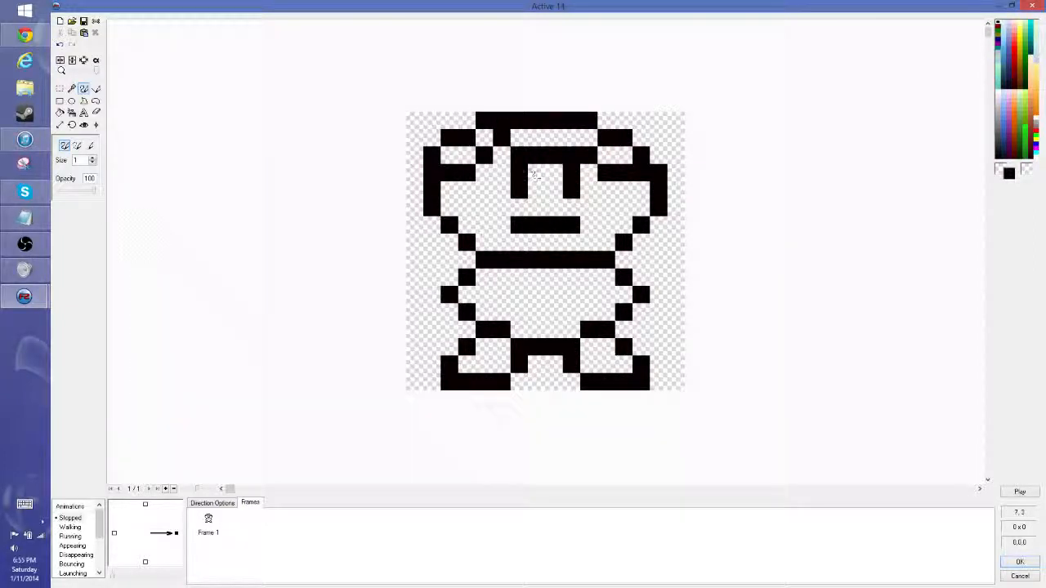
right_click(502, 120)
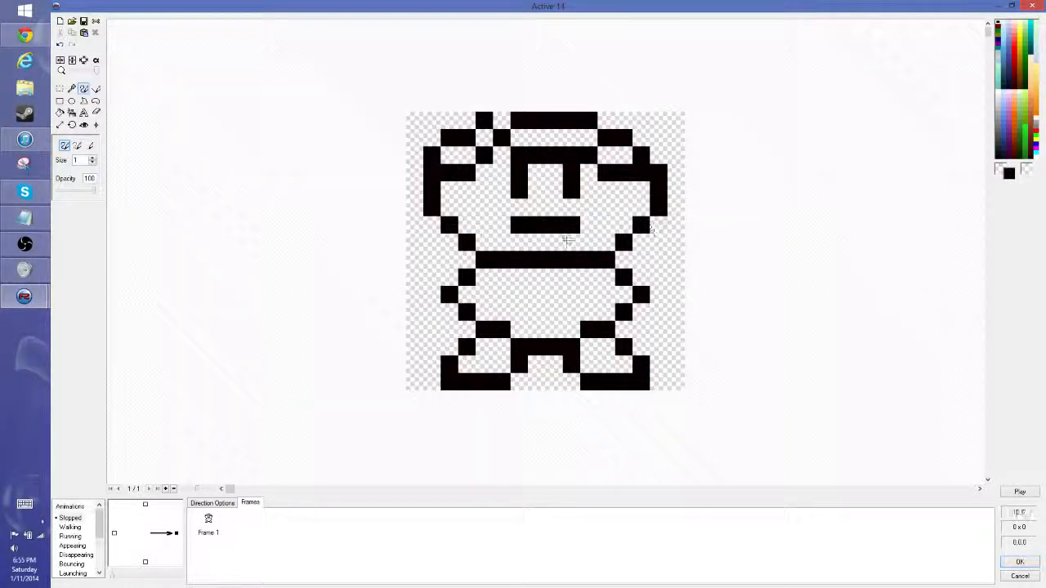
Step: Outline an arm and hand in black on the left side of the body, moving the body's edge inward there
drag(465, 260, 432, 278)
right_click(450, 295)
click(466, 295)
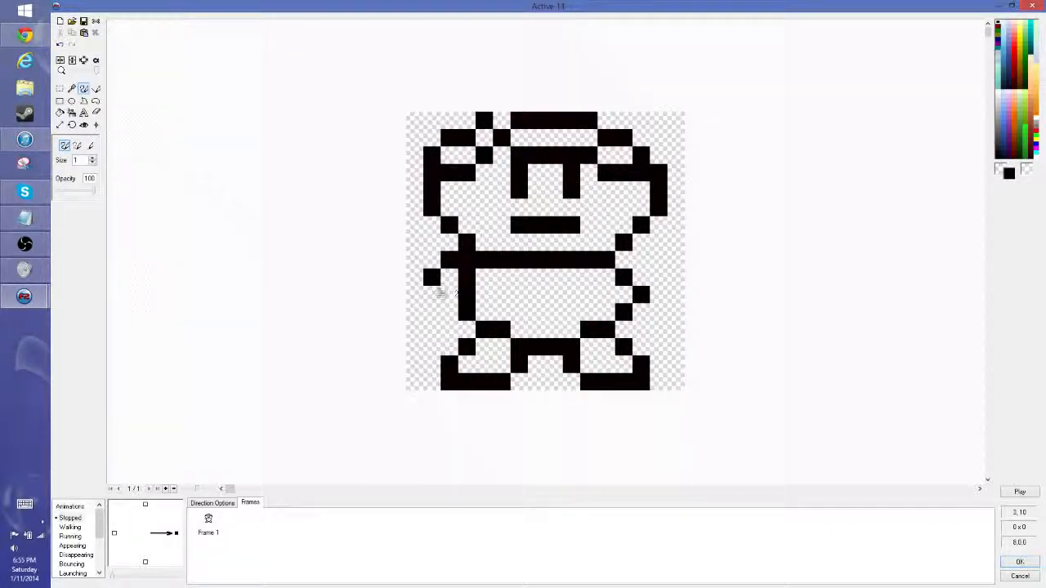
click(433, 295)
click(448, 296)
click(434, 307)
click(450, 327)
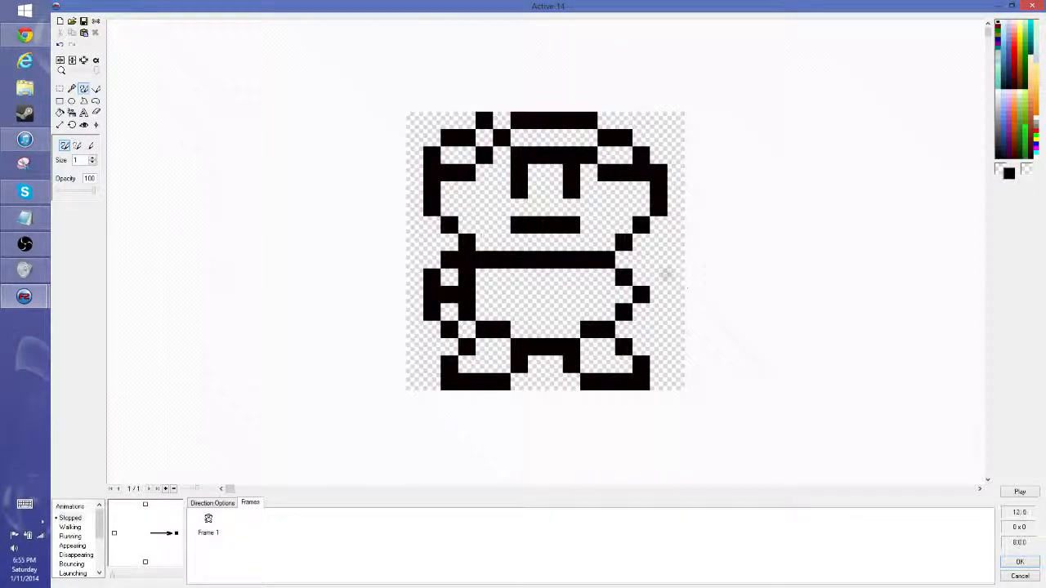
Step: Outline a matching black arm and hand on the right side of the body
click(624, 259)
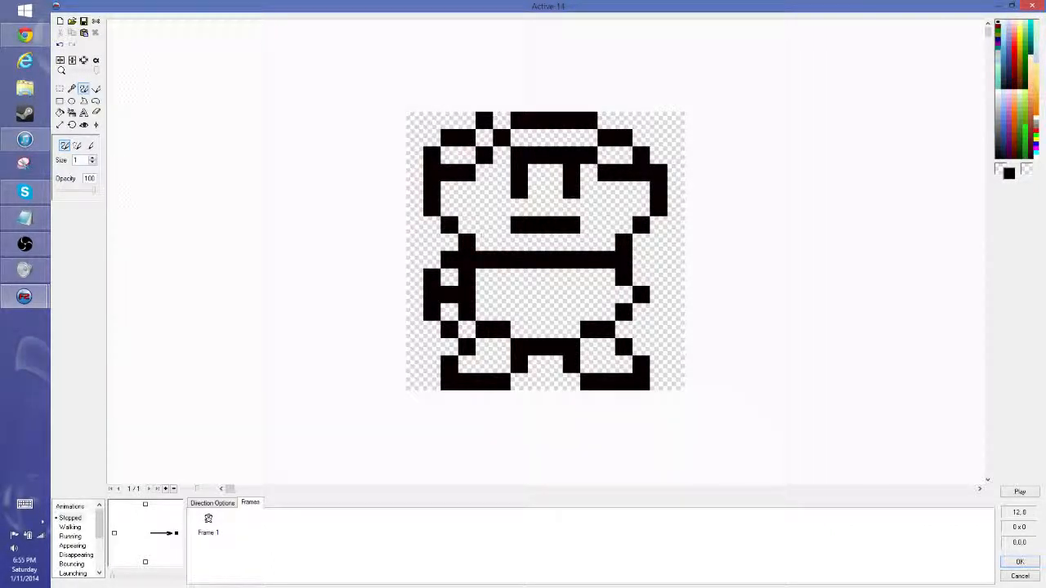
click(641, 260)
click(658, 277)
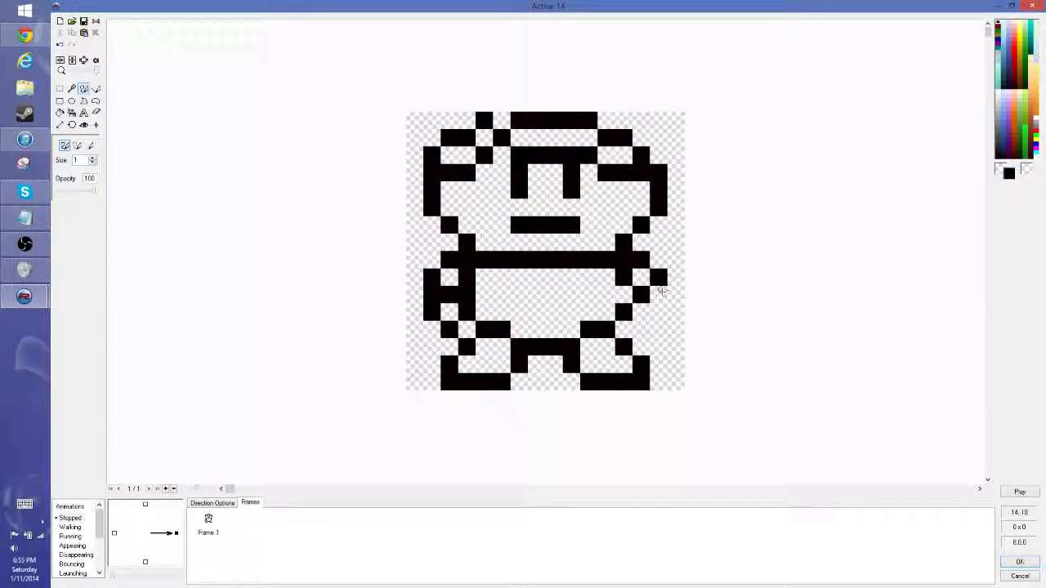
click(658, 295)
click(658, 313)
click(641, 329)
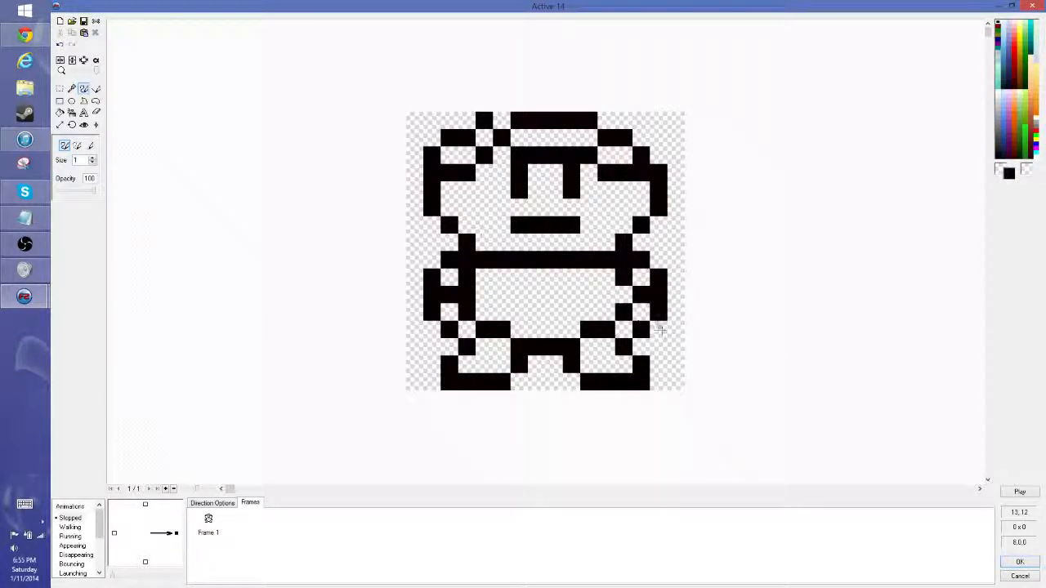
Step: Erase the pixels separating both shoulders from the body and close the inner edge of the right sleeve in black
right_click(466, 276)
right_click(622, 276)
click(629, 281)
click(630, 292)
right_click(629, 281)
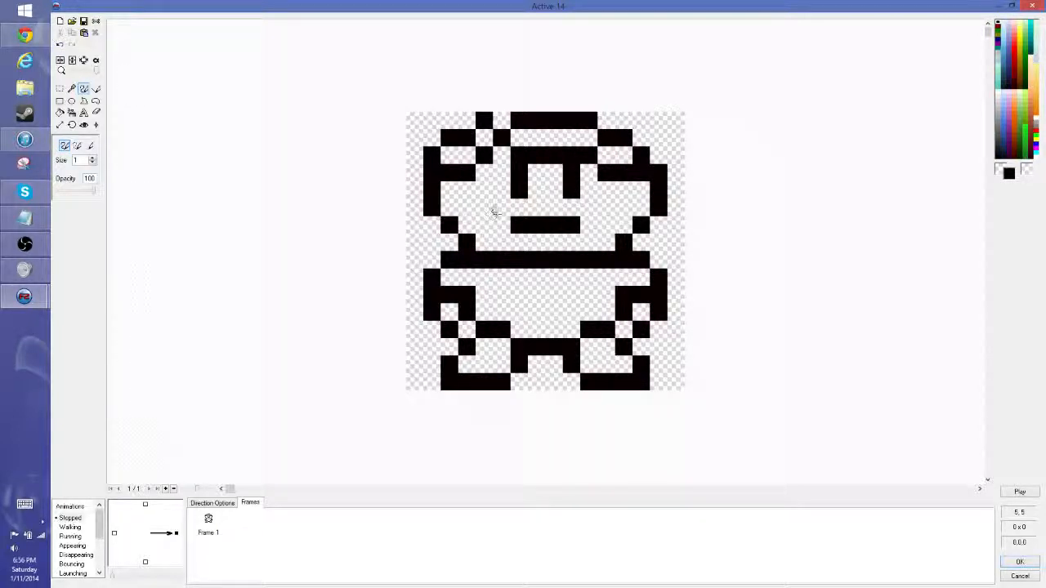
Step: Replace the outlined foot on the figure's right side with a raised, solid black foot
click(60, 113)
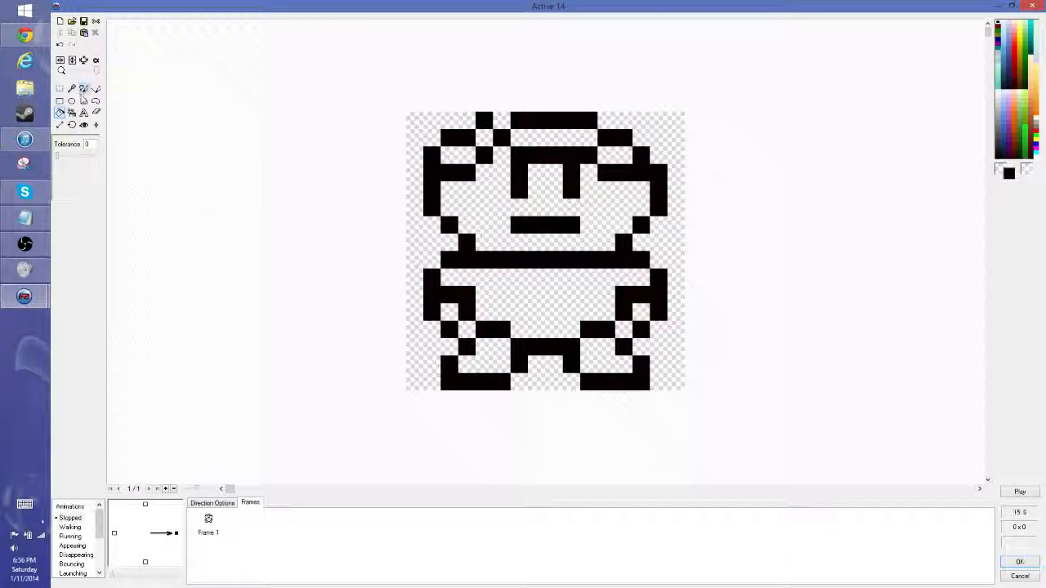
click(83, 90)
mouse_move(588, 384)
mouse_down()
mouse_move(642, 382)
mouse_move(618, 364)
mouse_move(590, 364)
mouse_move(607, 363)
mouse_move(606, 343)
mouse_move(587, 344)
mouse_up()
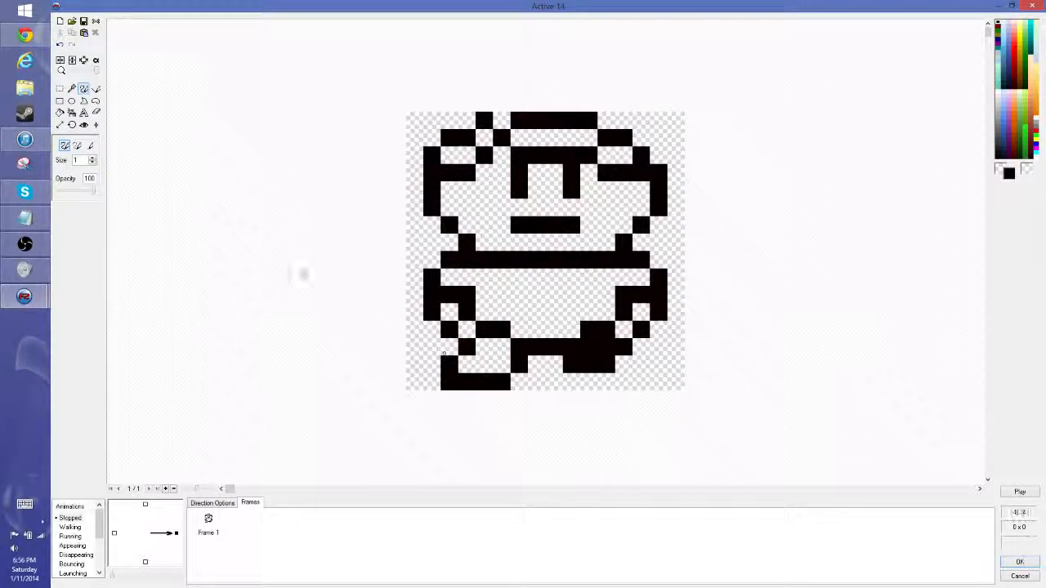
Step: Fill the left foot with red and the shirt with light purple
click(60, 112)
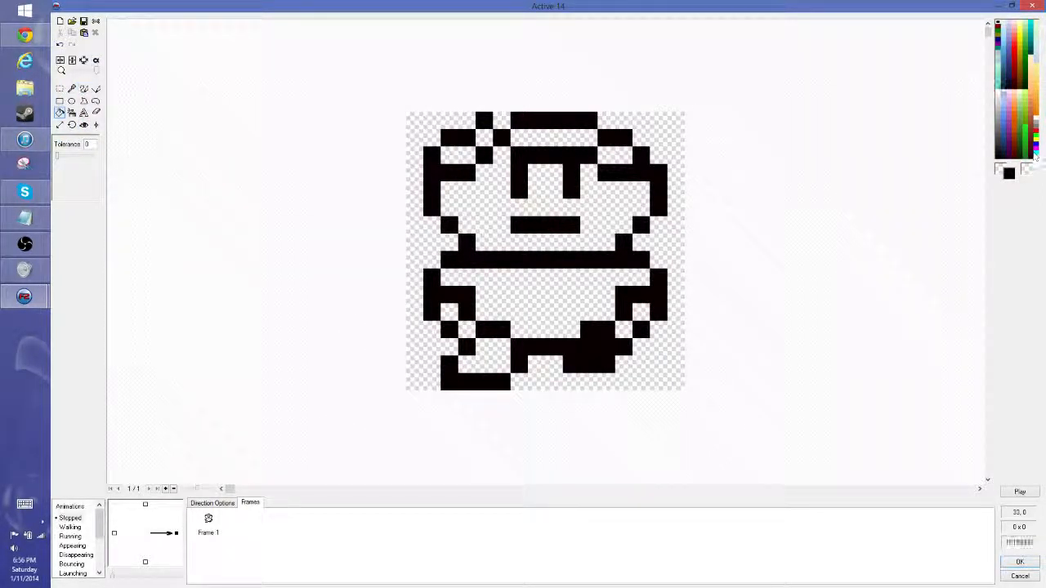
click(1014, 53)
click(488, 357)
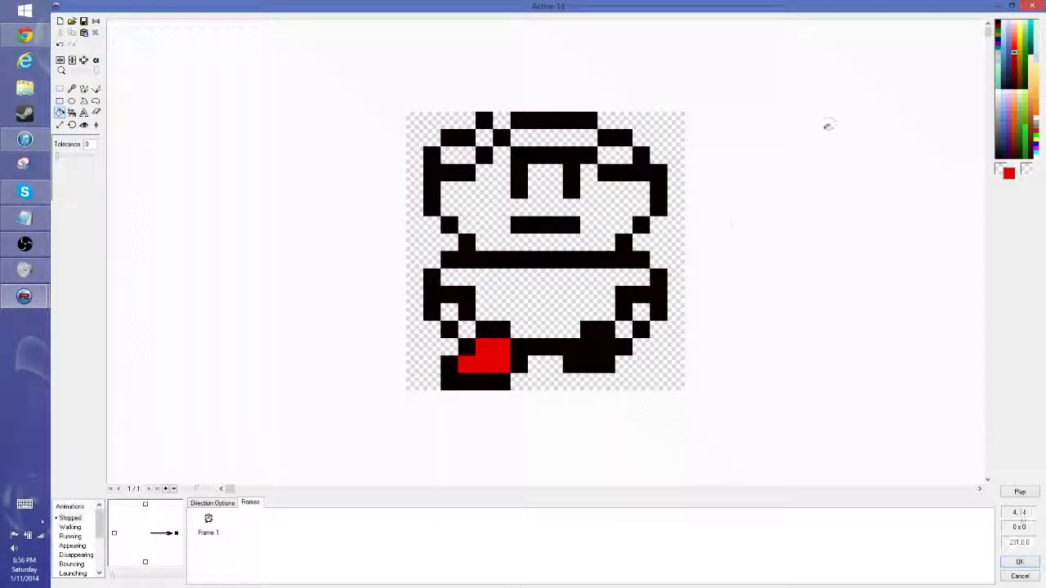
click(1007, 106)
click(543, 304)
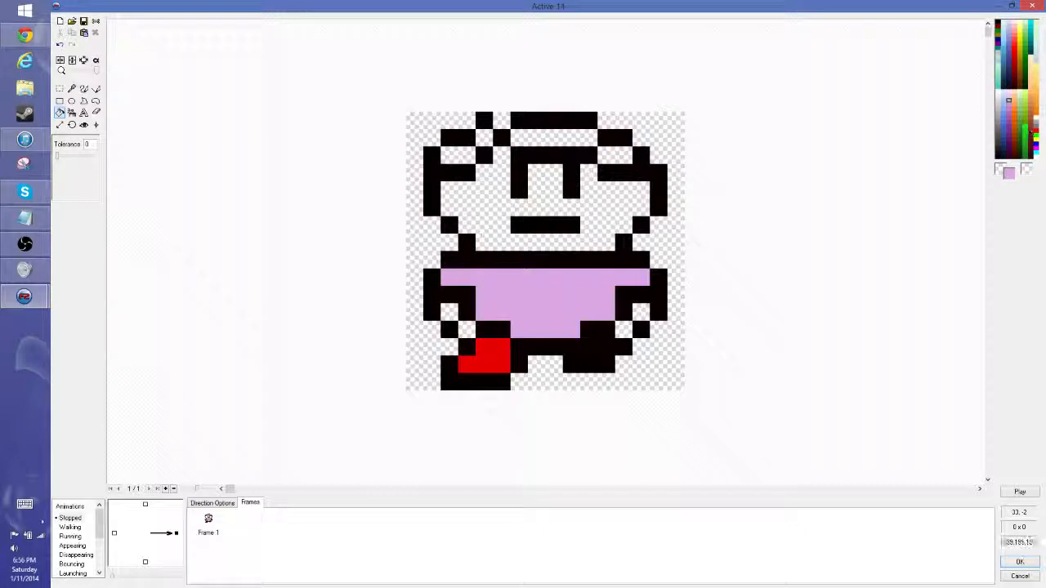
Step: Fill the face with a medium orange-brown skin tone
click(1030, 89)
click(548, 191)
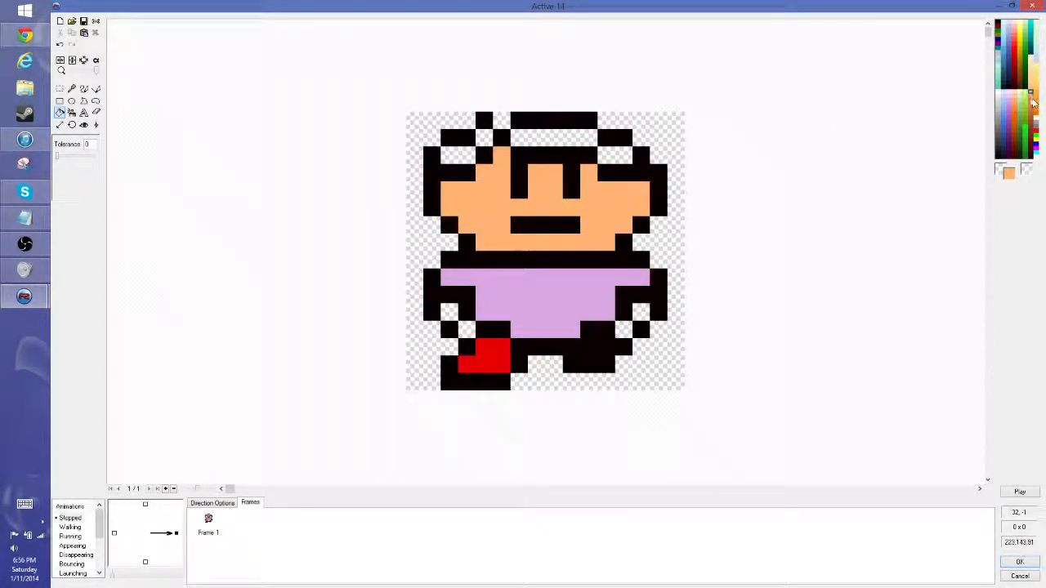
click(1030, 98)
click(486, 191)
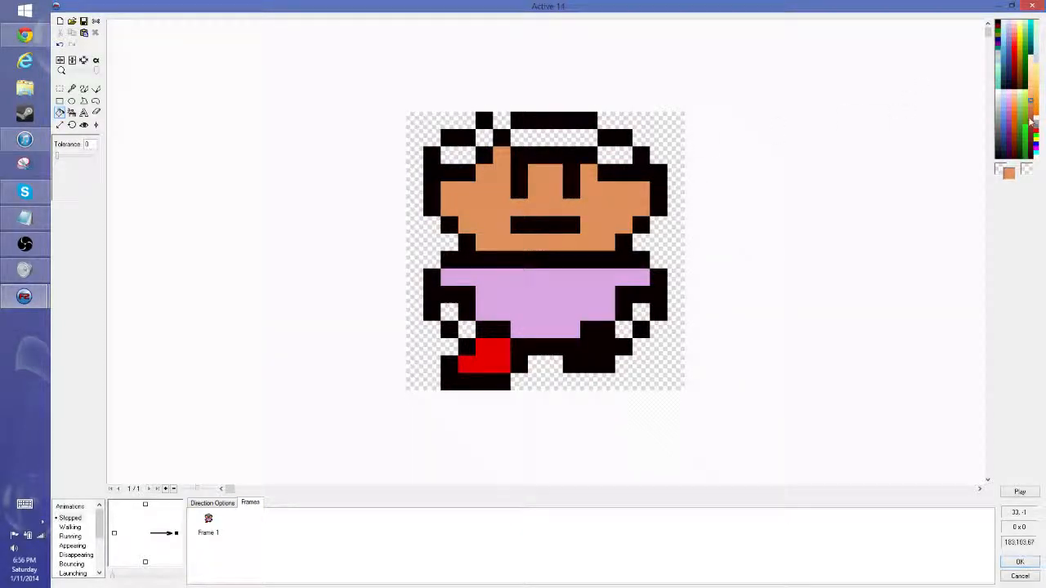
Step: Fill the cap's front and right sections with bright red and its left sections with a darker red
click(1014, 54)
click(581, 137)
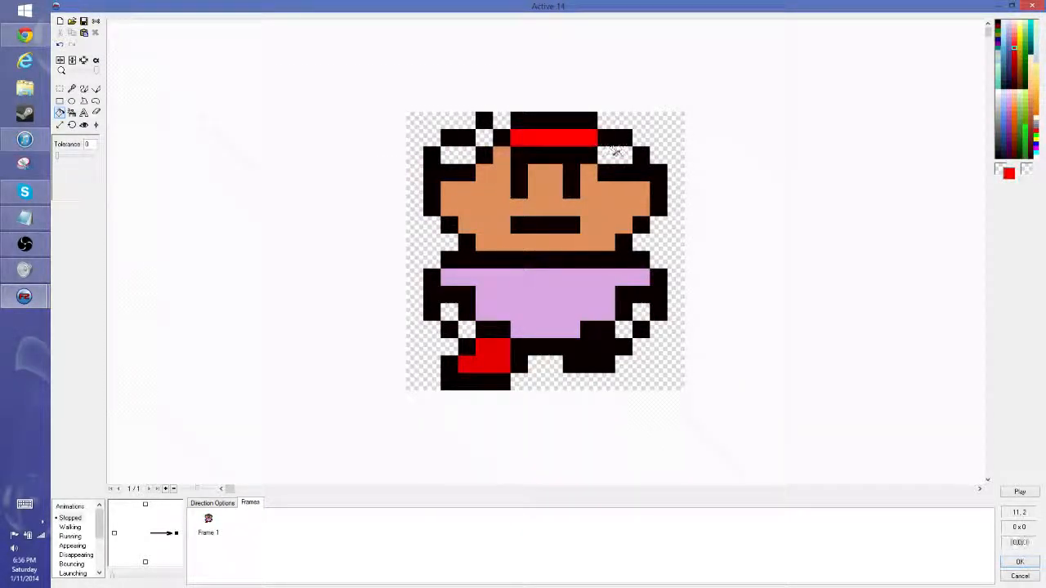
click(614, 155)
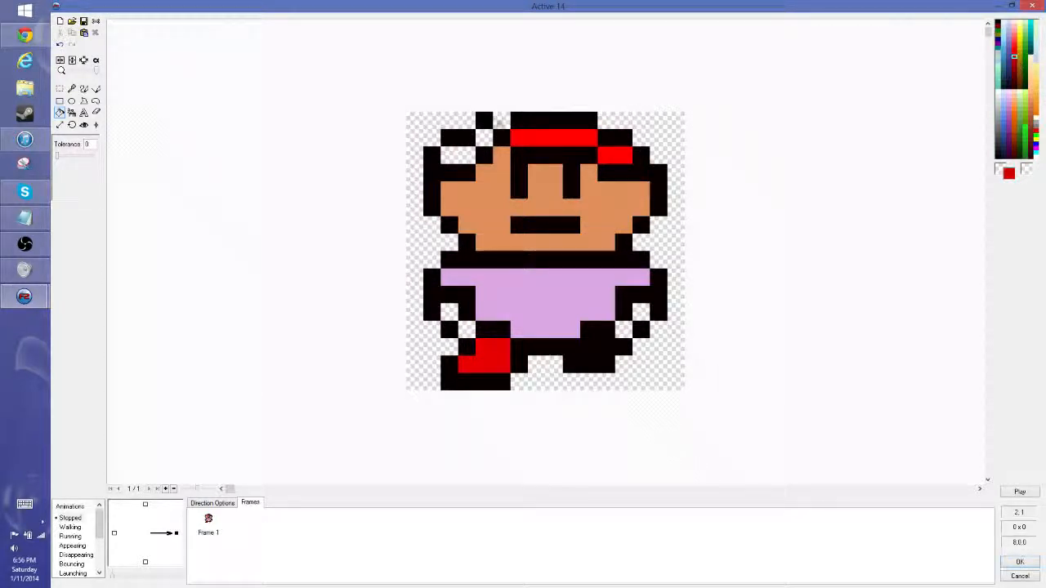
click(486, 136)
click(462, 154)
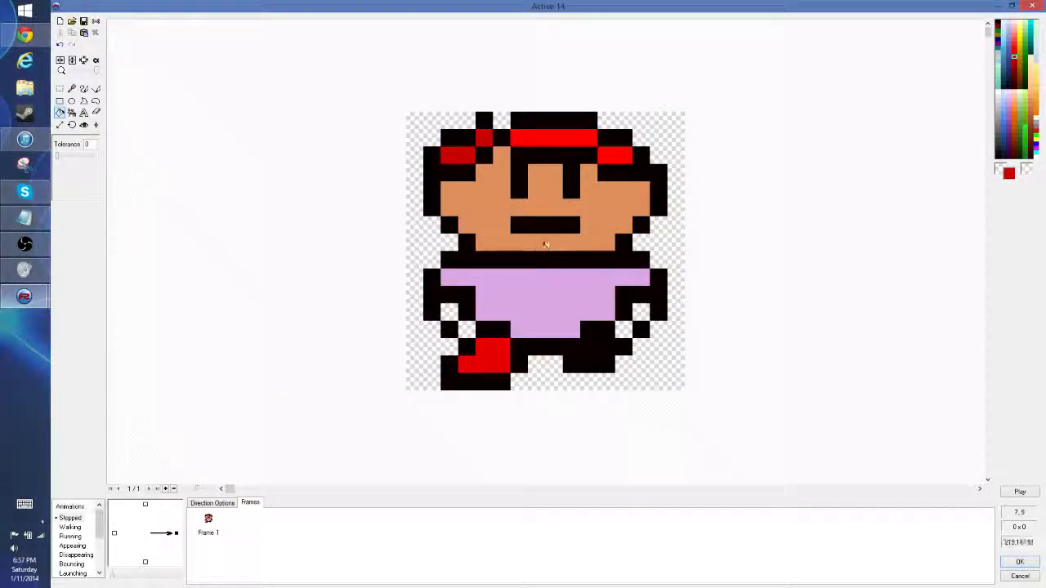
Step: Colour the empty pixels of both hands with the skin tone sampled from the face
click(84, 89)
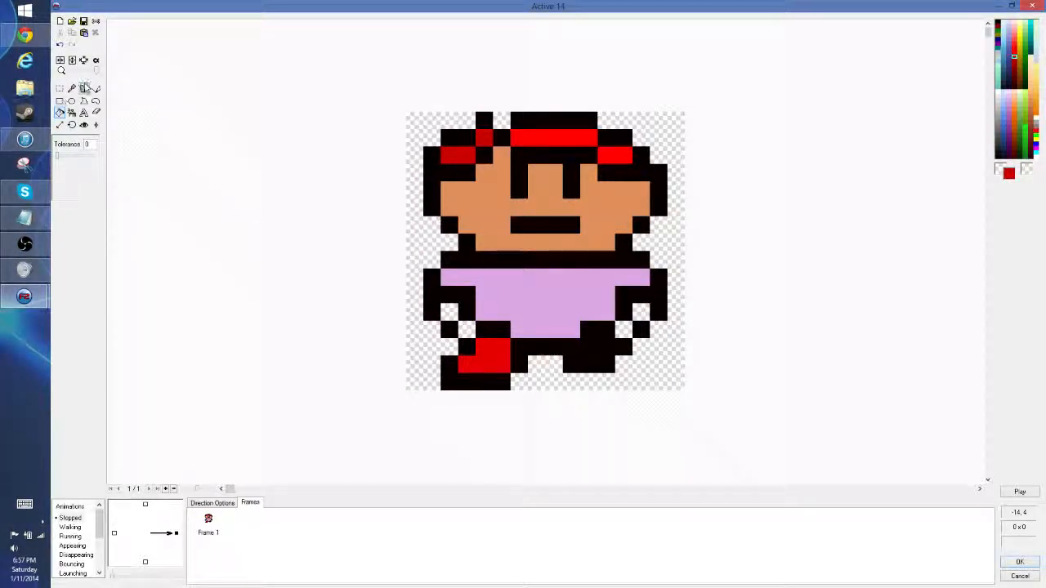
right_click(498, 205)
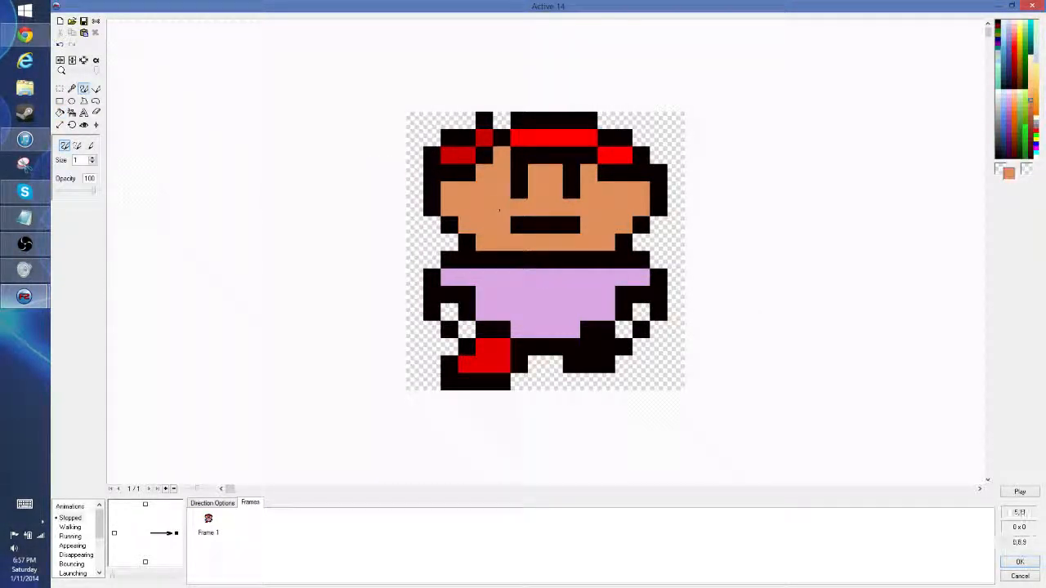
click(449, 312)
click(466, 328)
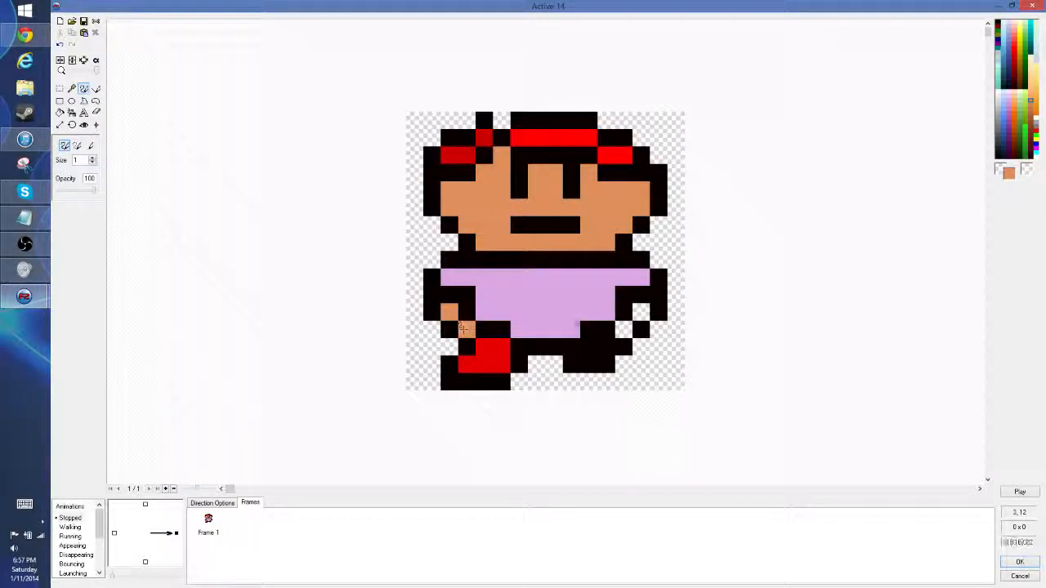
click(624, 327)
click(638, 311)
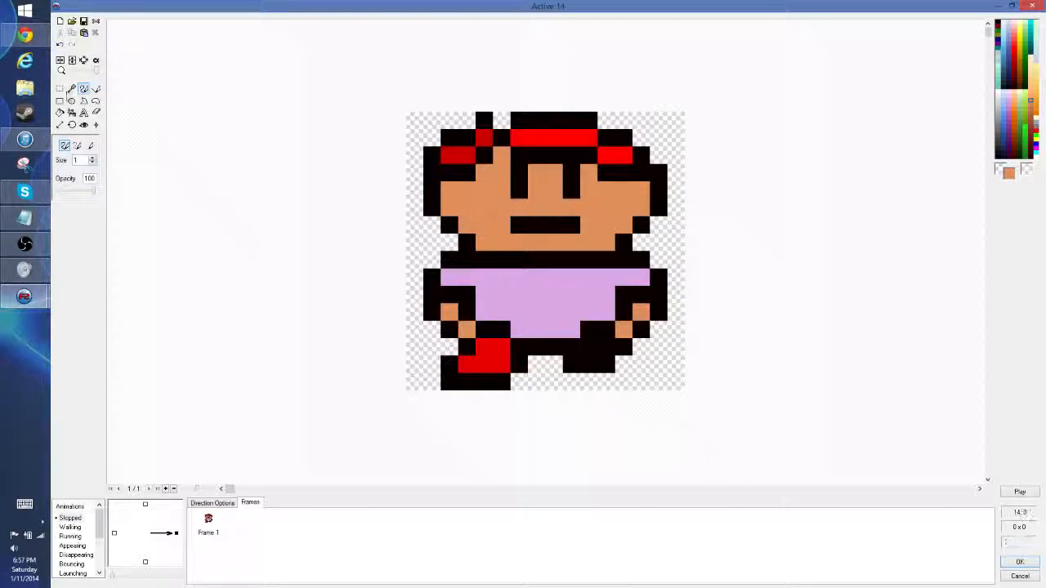
Step: Shade the face's left edge, brow and chin with a darker skin tone
click(96, 88)
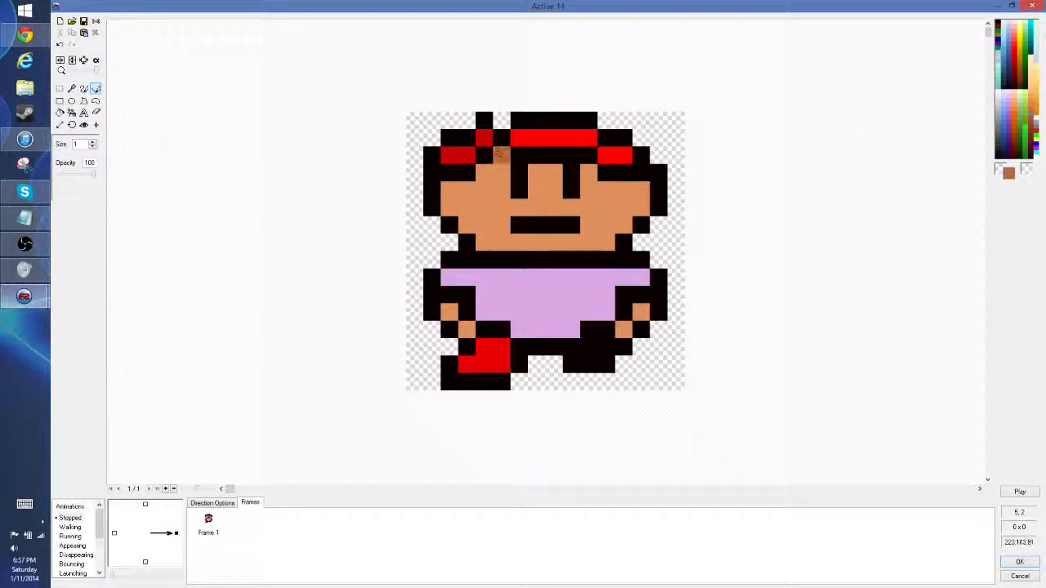
mouse_move(441, 187)
mouse_down()
mouse_move(451, 212)
mouse_move(485, 241)
mouse_up()
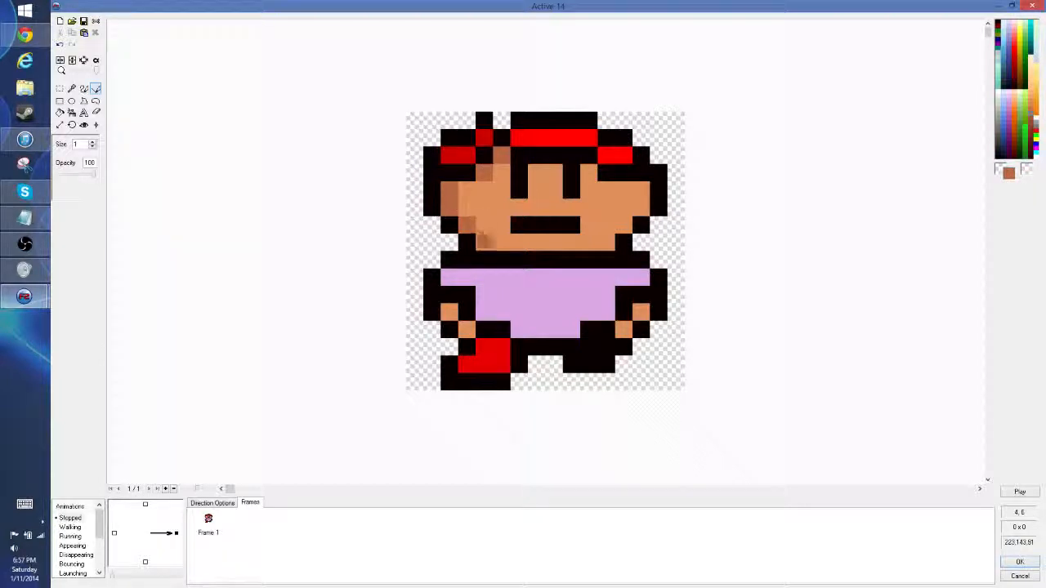
mouse_move(555, 184)
mouse_down()
mouse_move(537, 173)
mouse_move(642, 189)
mouse_up()
click(554, 173)
drag(494, 243, 613, 243)
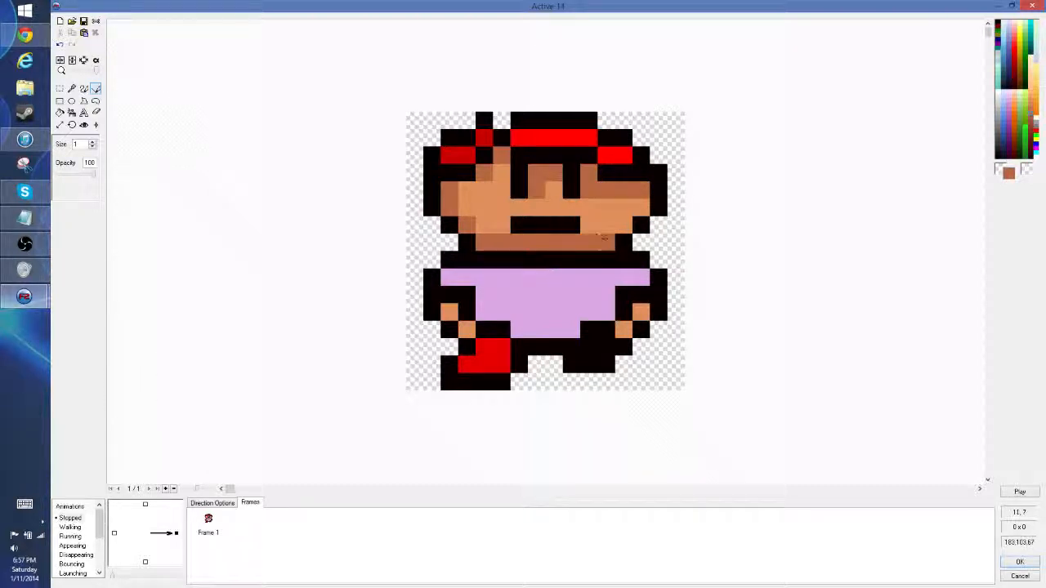
Step: Widen the darker shading on the left cheek and darken the outer pixel of each hand
click(484, 224)
click(467, 207)
click(467, 189)
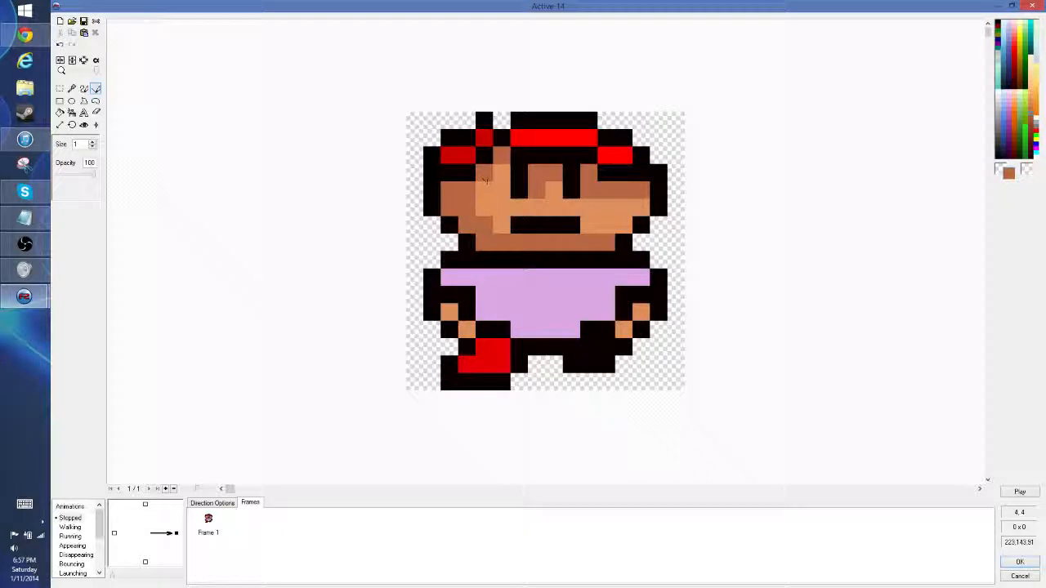
click(641, 311)
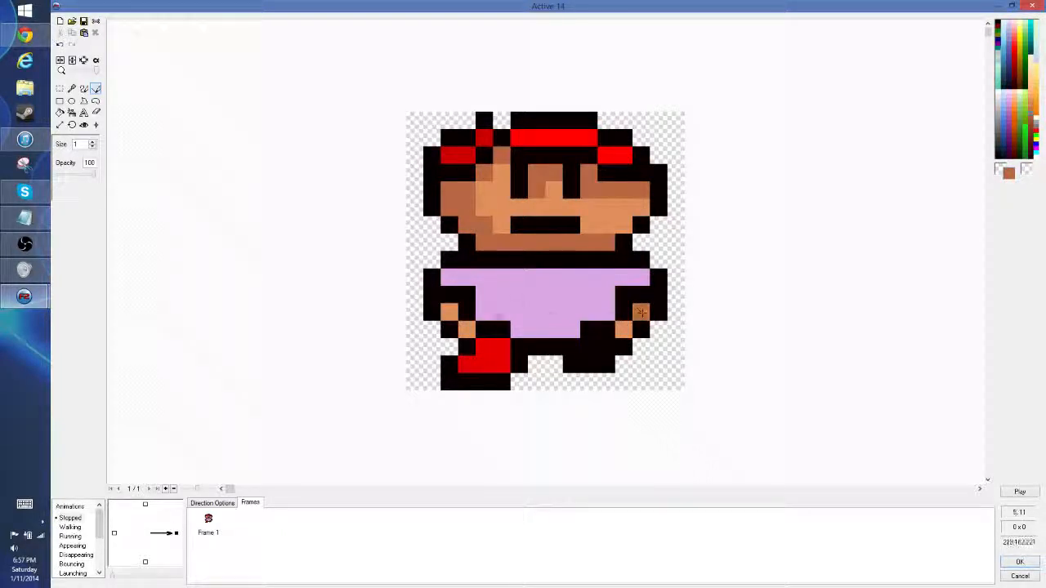
click(449, 311)
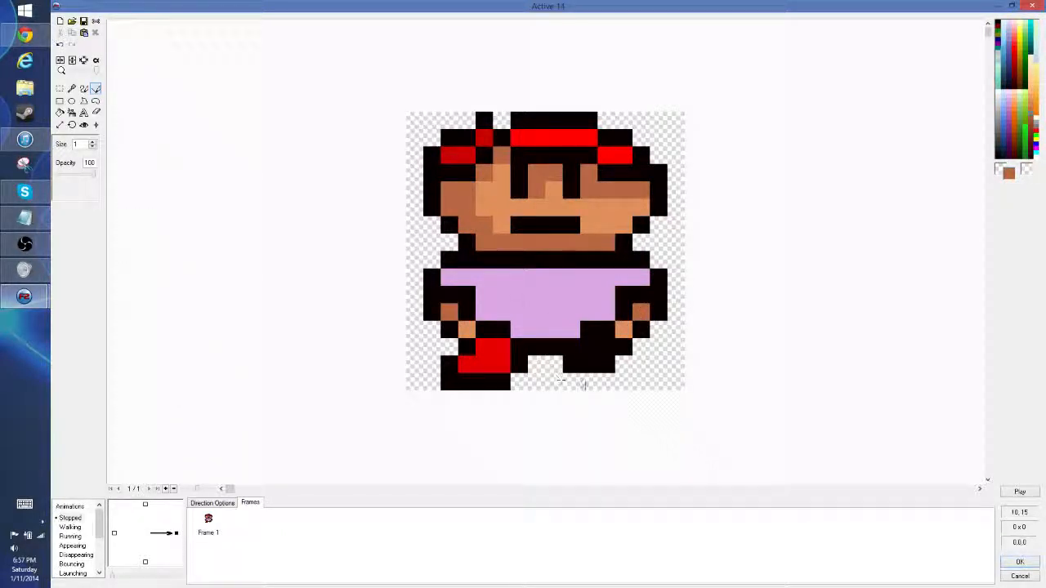
Step: Add a second frame with a copy of the finished golfer to the Stopped animation
click(59, 88)
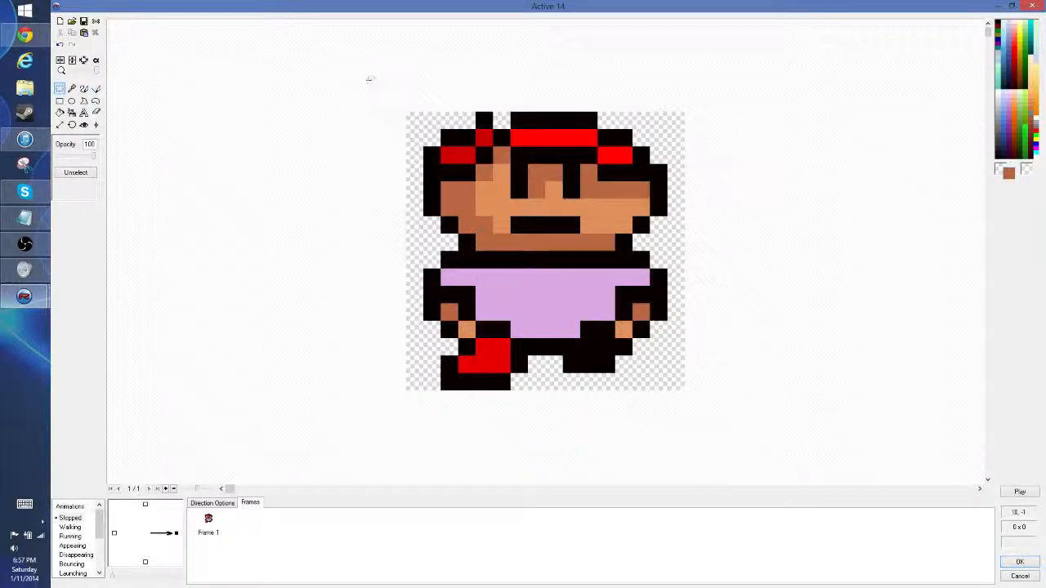
drag(372, 95, 741, 398)
click(209, 530)
click(166, 489)
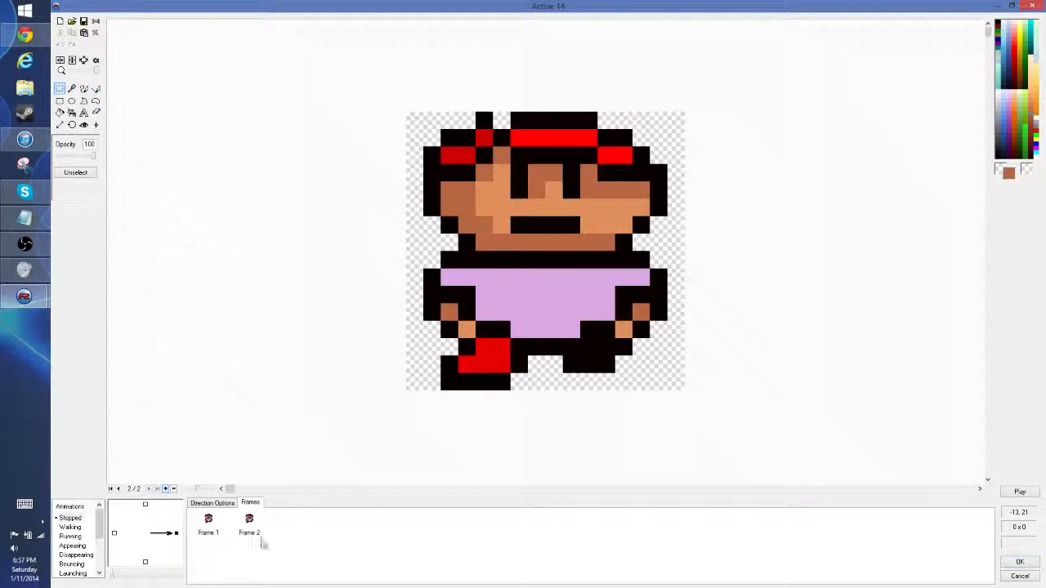
click(249, 530)
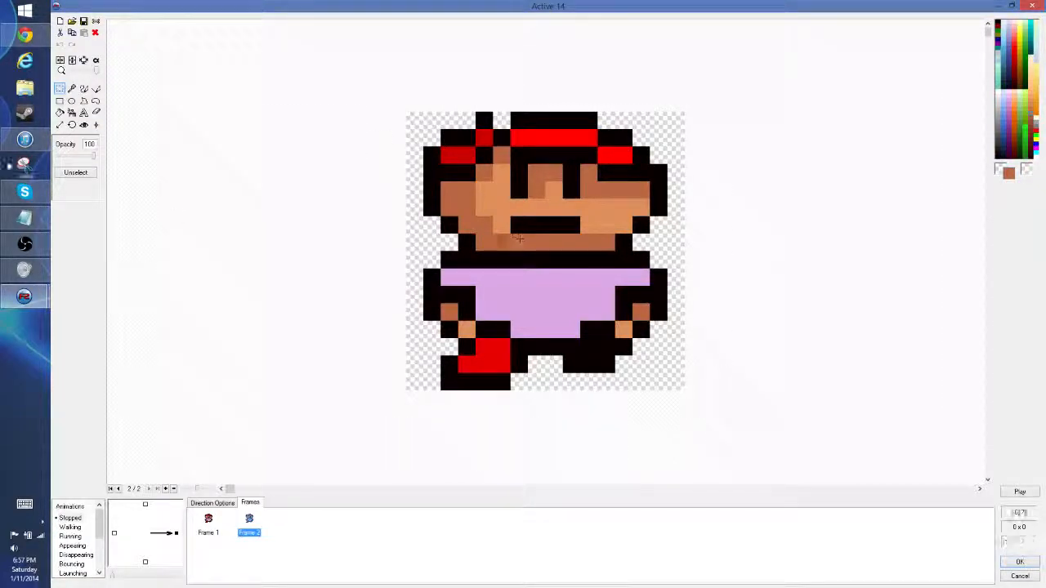
click(60, 61)
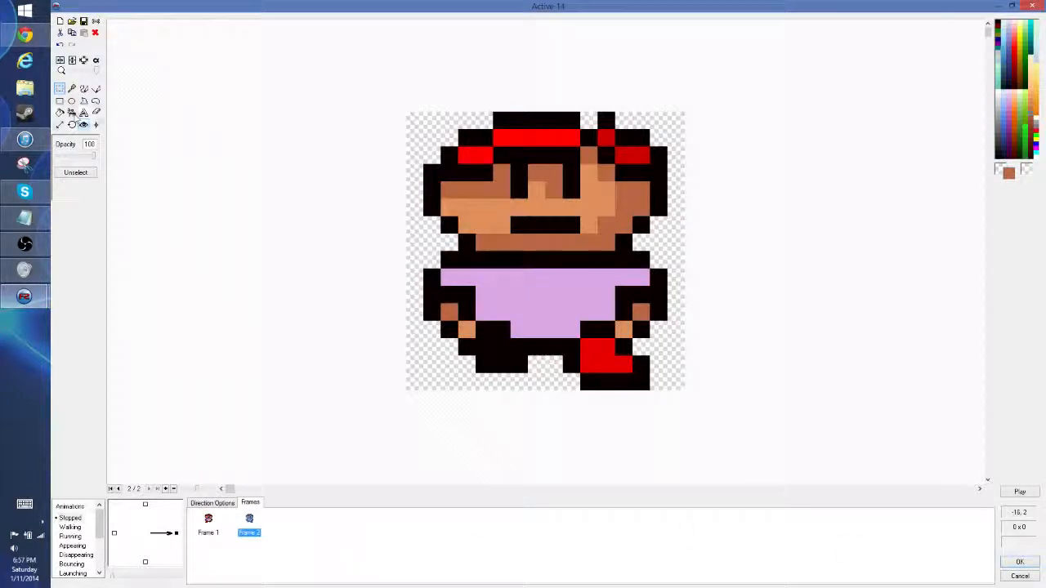
click(60, 62)
click(870, 366)
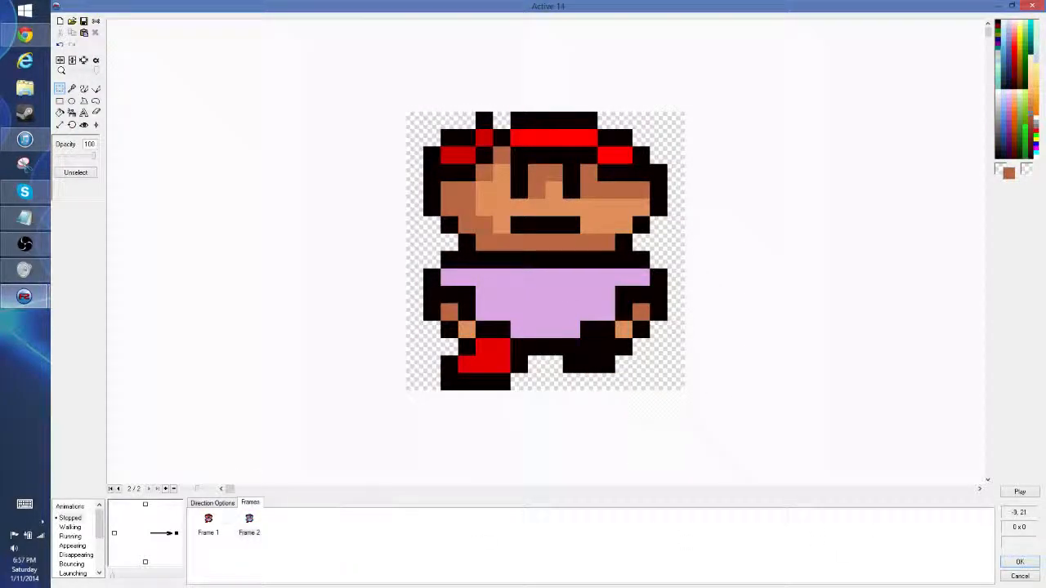
Step: Mirror only the golfer's body below the face horizontally in Frame 2 and accept the animation edits
click(208, 523)
click(249, 523)
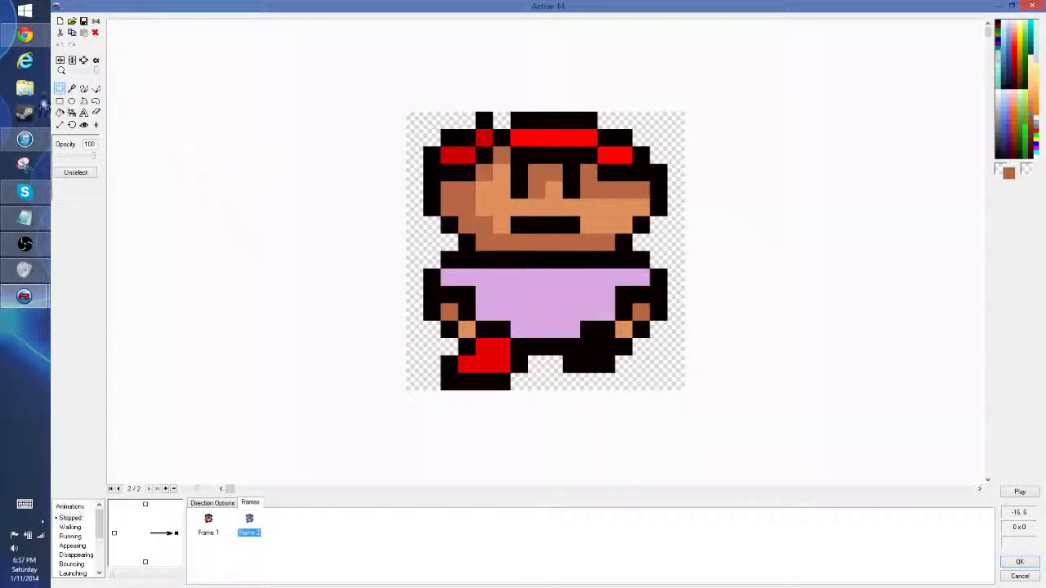
drag(373, 250, 721, 445)
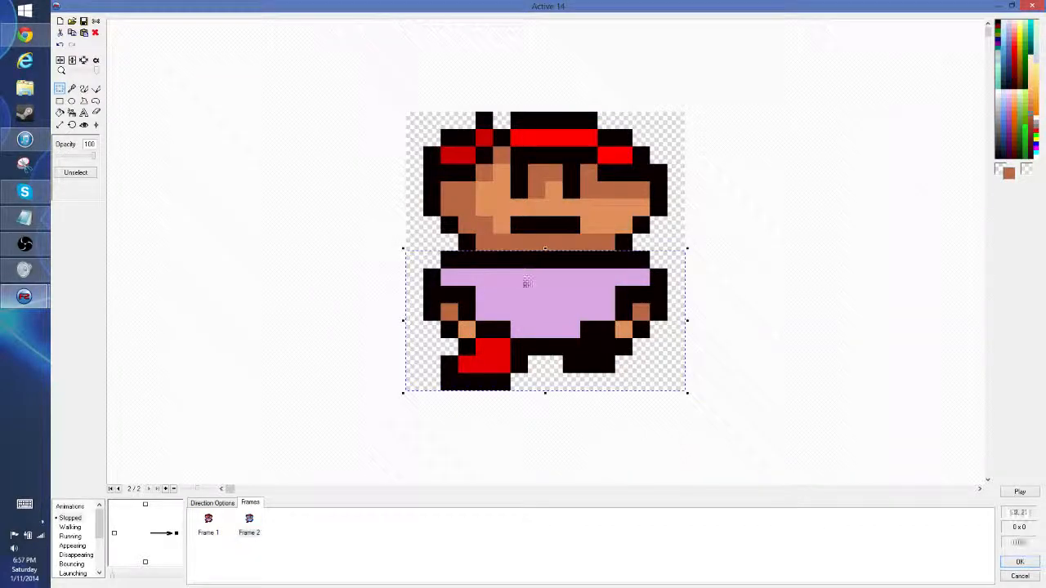
click(61, 62)
click(712, 268)
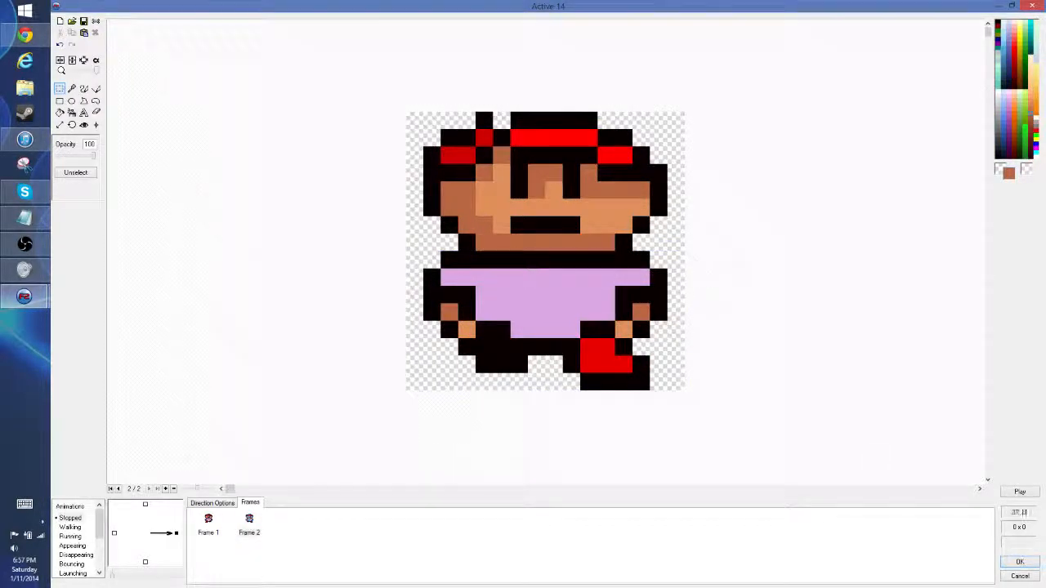
click(1018, 562)
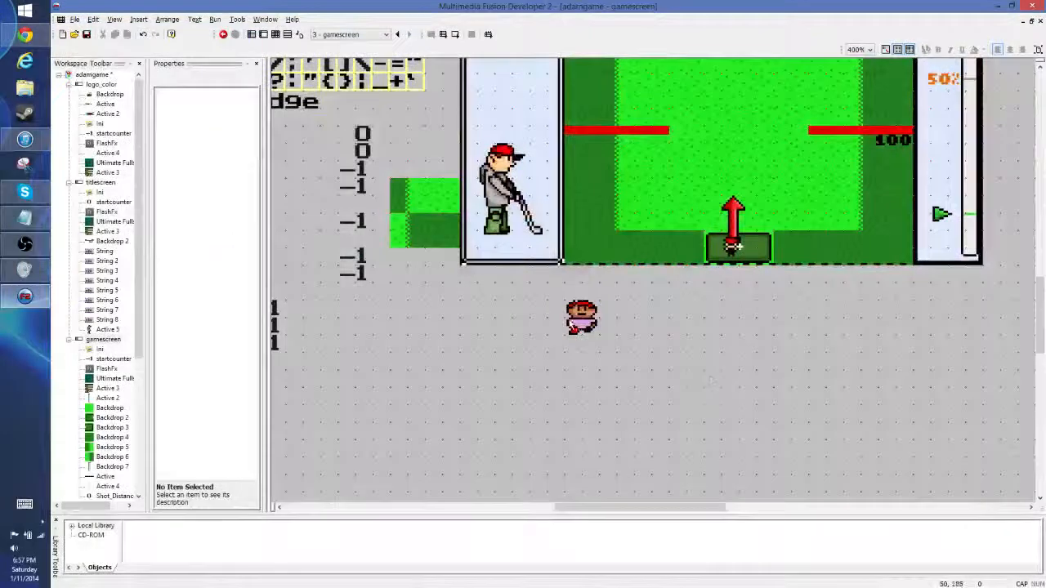
Step: Clone the small golfer object below the playfield and place the copy just right of the original
scroll(720, 380, up, 2)
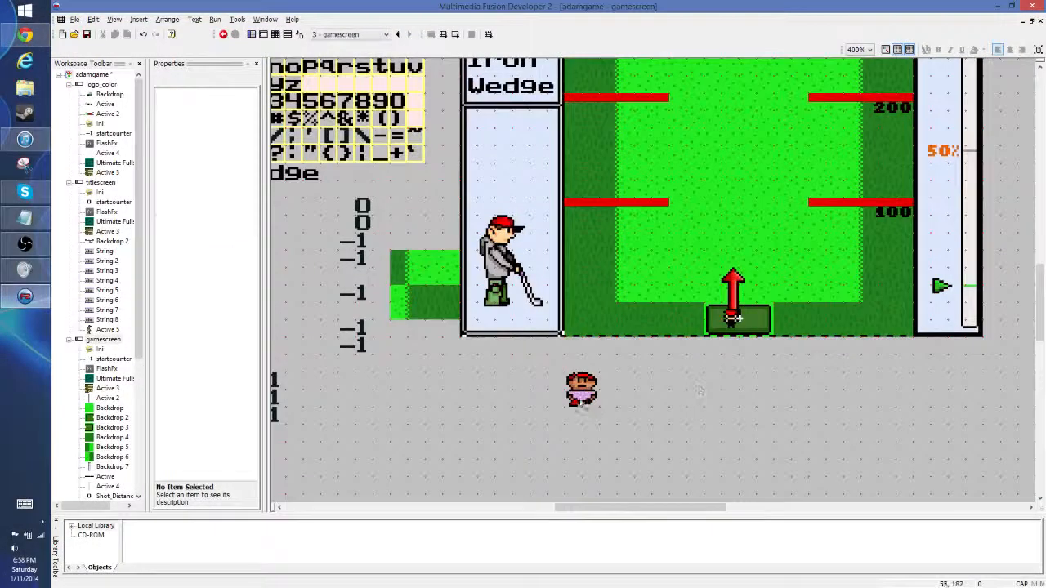
click(581, 390)
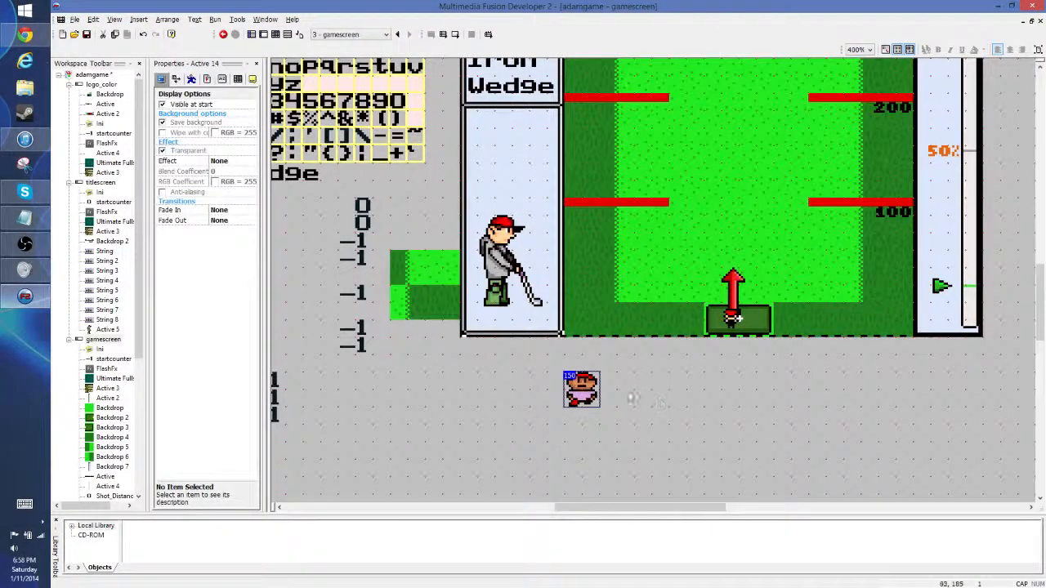
right_click(584, 400)
click(648, 217)
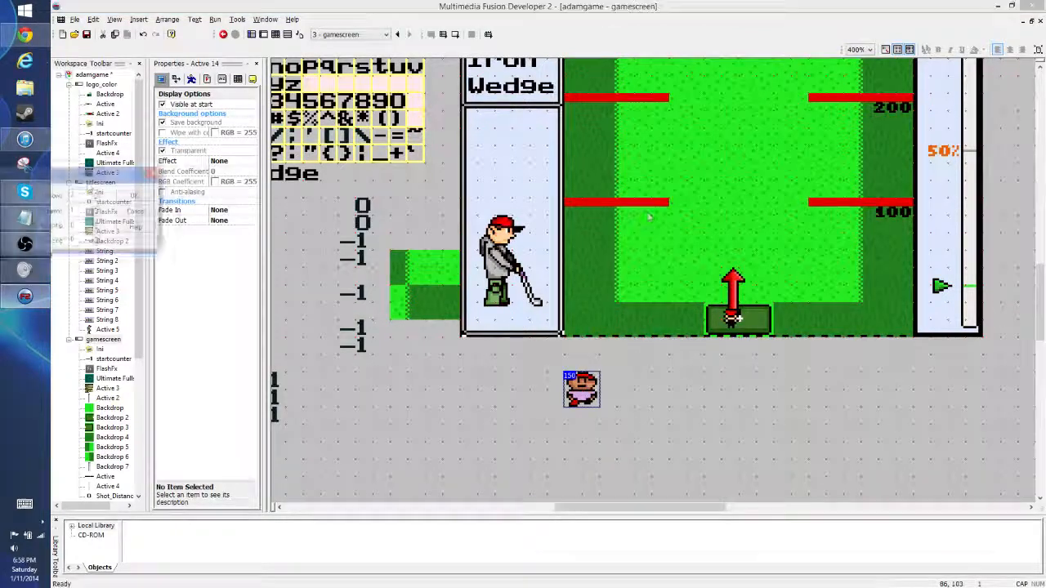
click(135, 196)
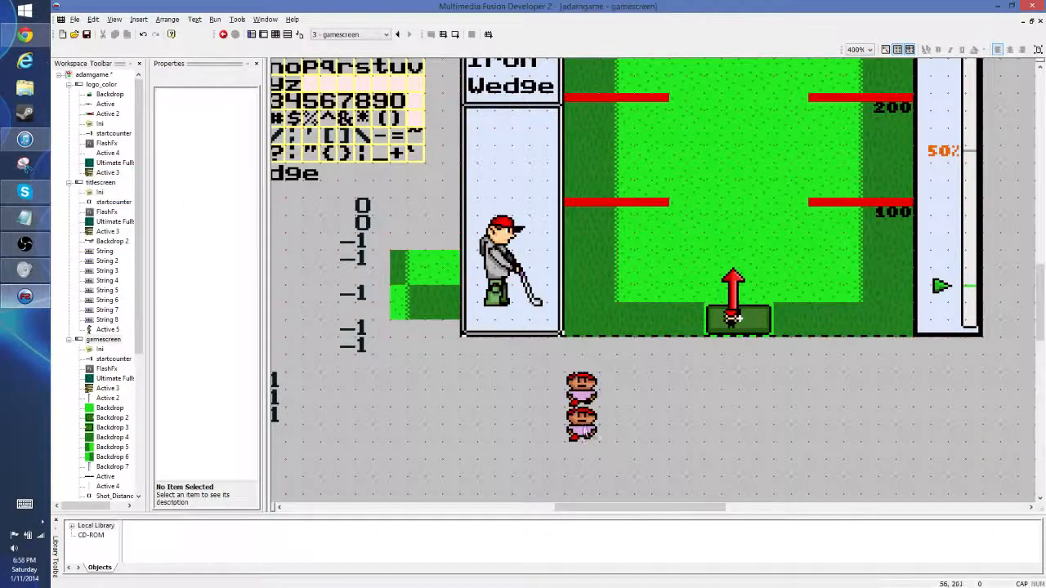
drag(582, 423, 649, 389)
Step: Recolour all the cap sections of the cloned golfer's first frame with dark reddish brown
double_click(657, 389)
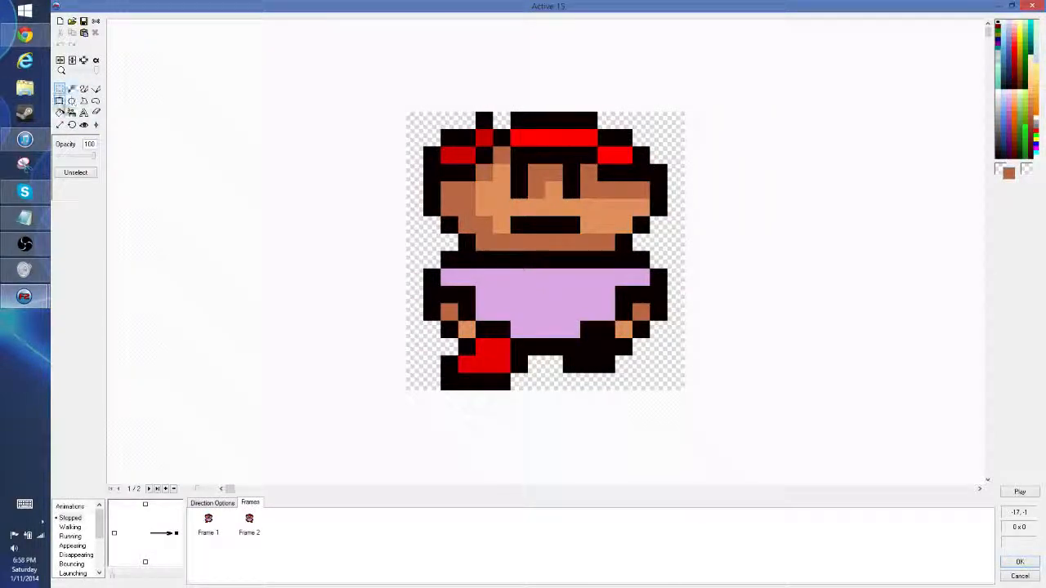
click(59, 112)
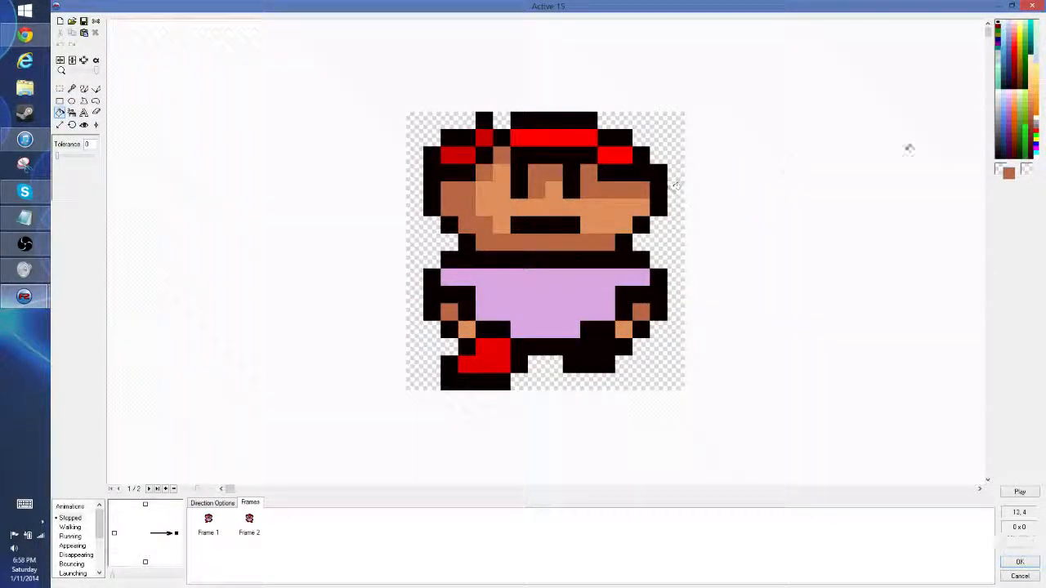
click(1031, 131)
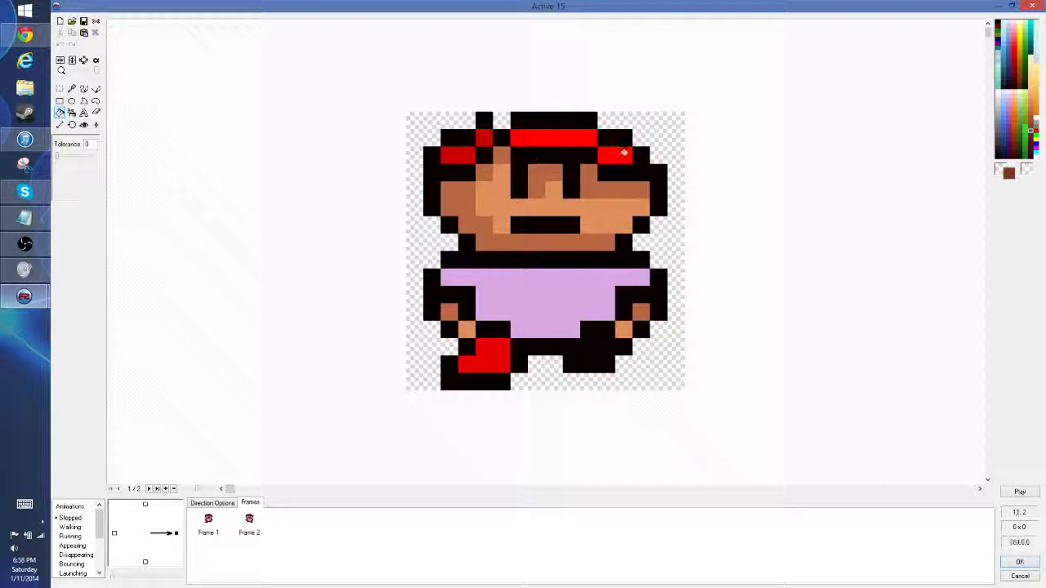
click(623, 153)
click(561, 137)
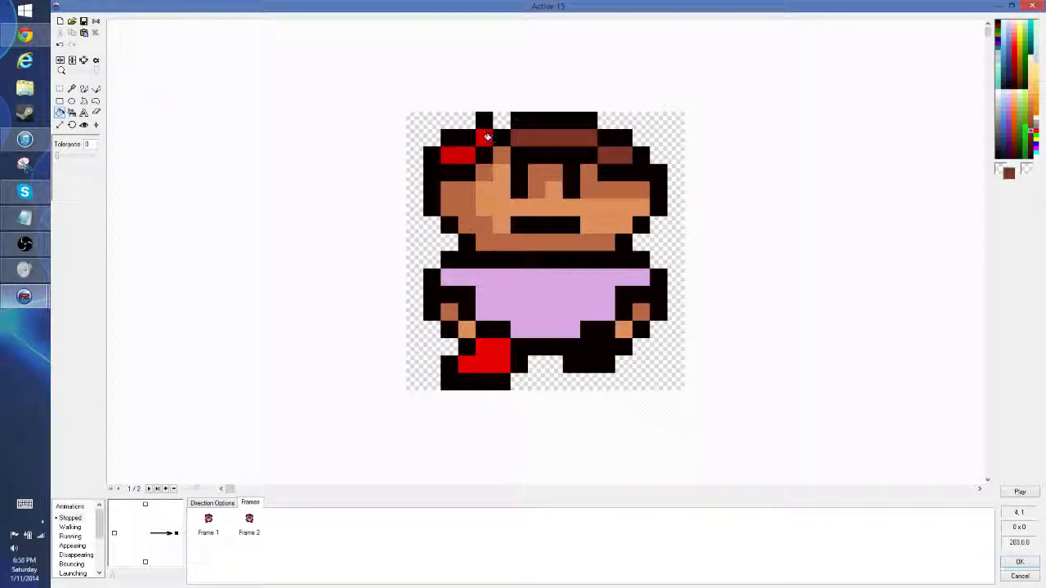
click(457, 154)
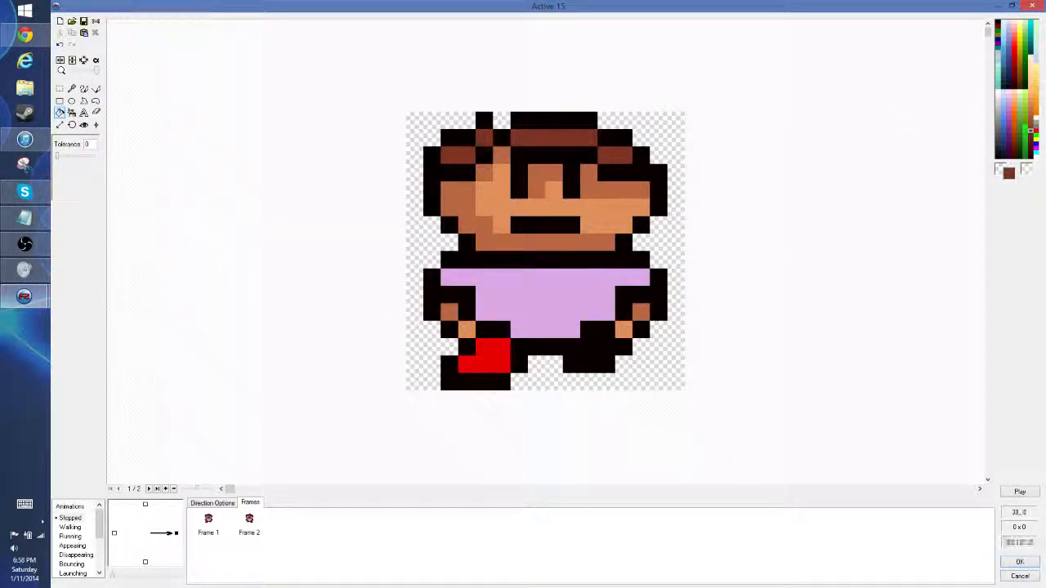
Step: Fill the face's main area with pale cream and the shadow around the right eye with light peach
click(1032, 70)
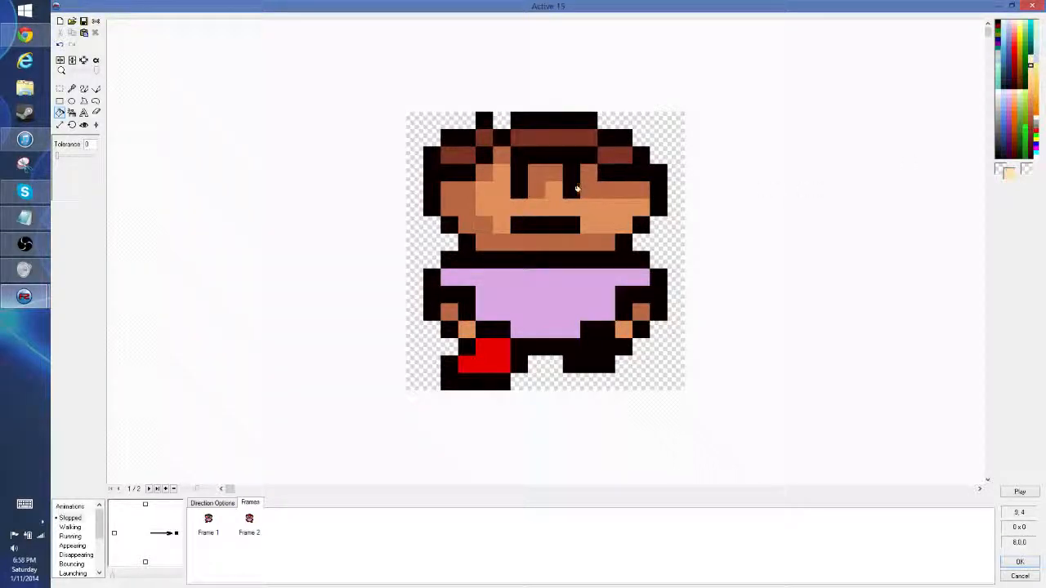
click(553, 203)
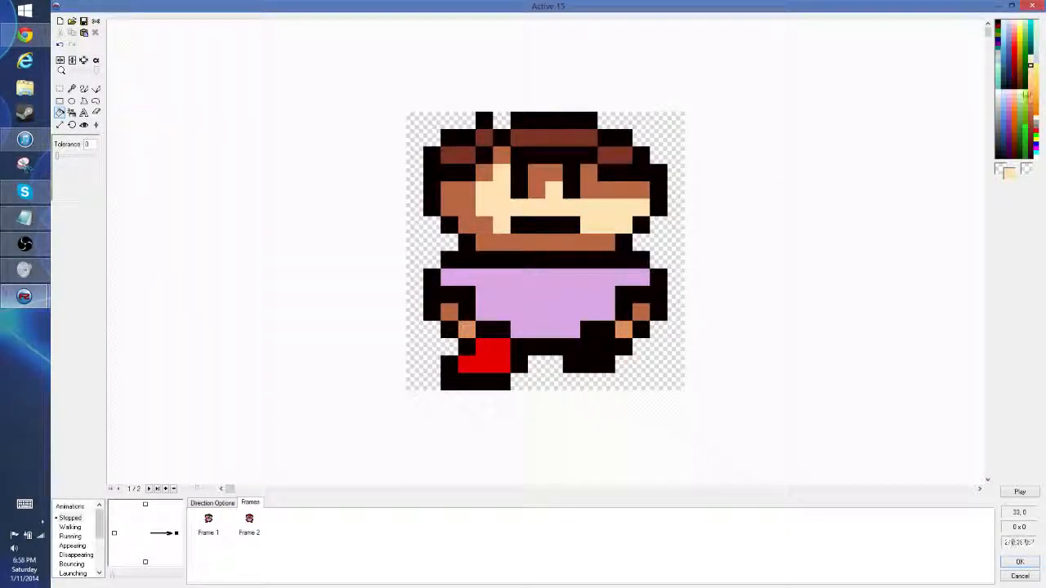
click(1030, 85)
click(600, 183)
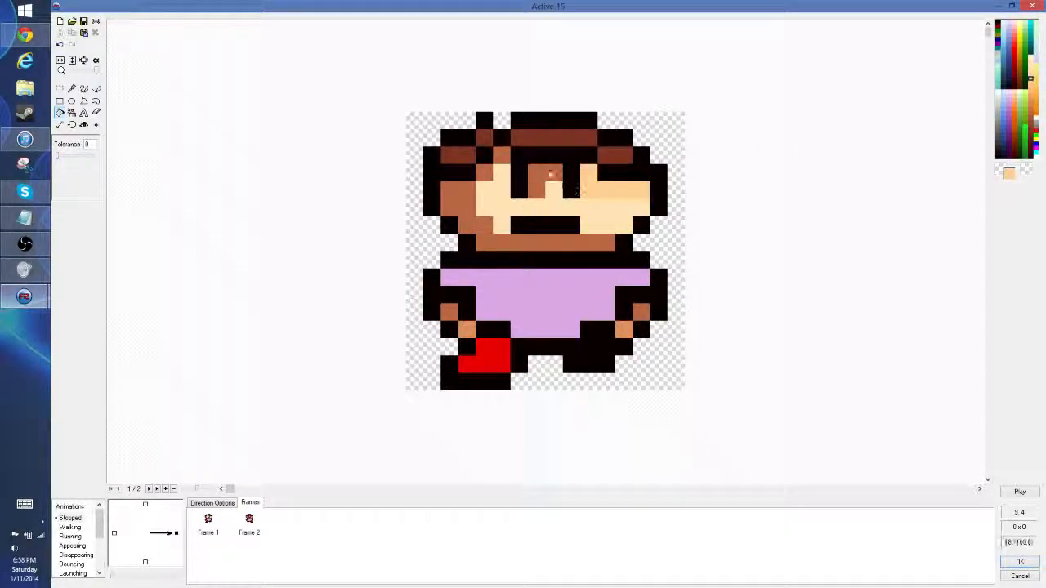
Step: Fill the remaining face shadows and the outer pixels of both hands with a slightly deeper peach
click(1030, 89)
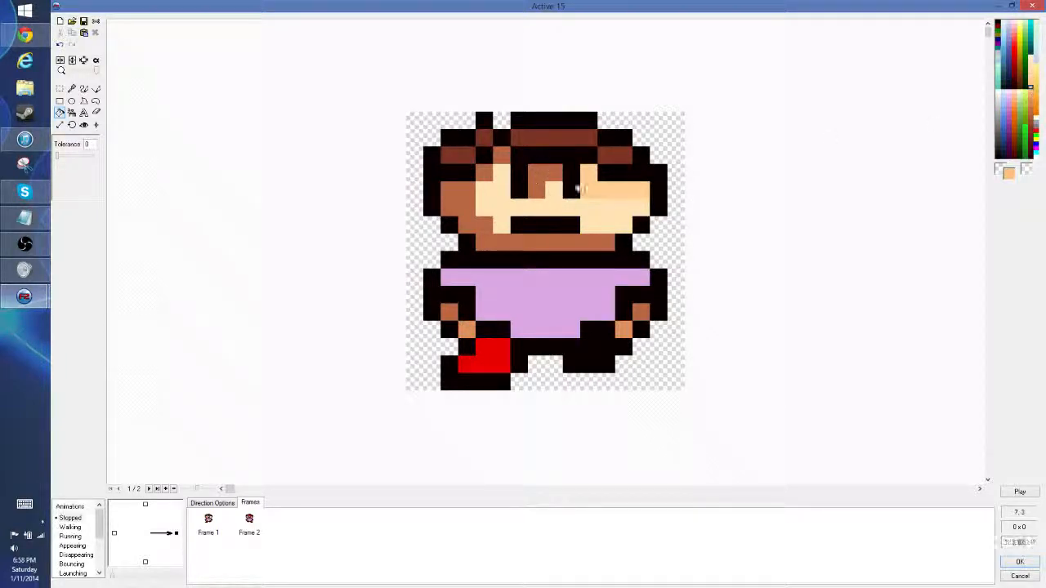
click(544, 176)
click(506, 156)
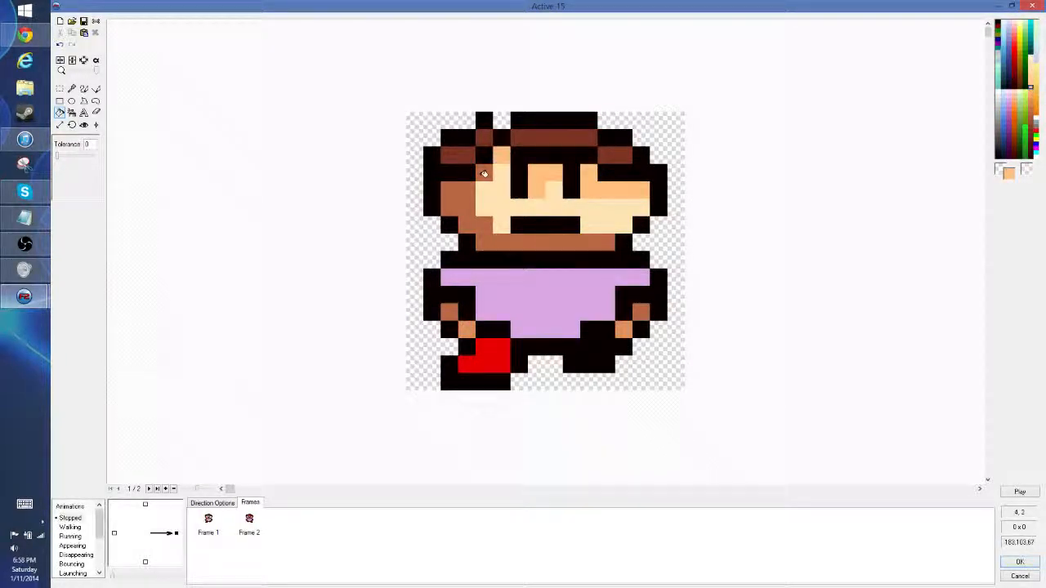
click(460, 205)
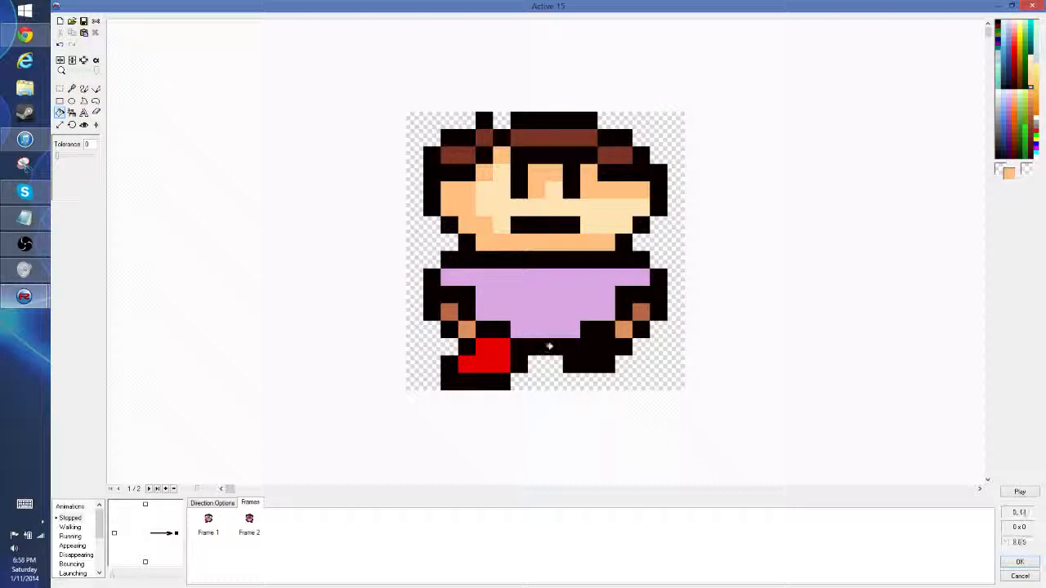
click(449, 312)
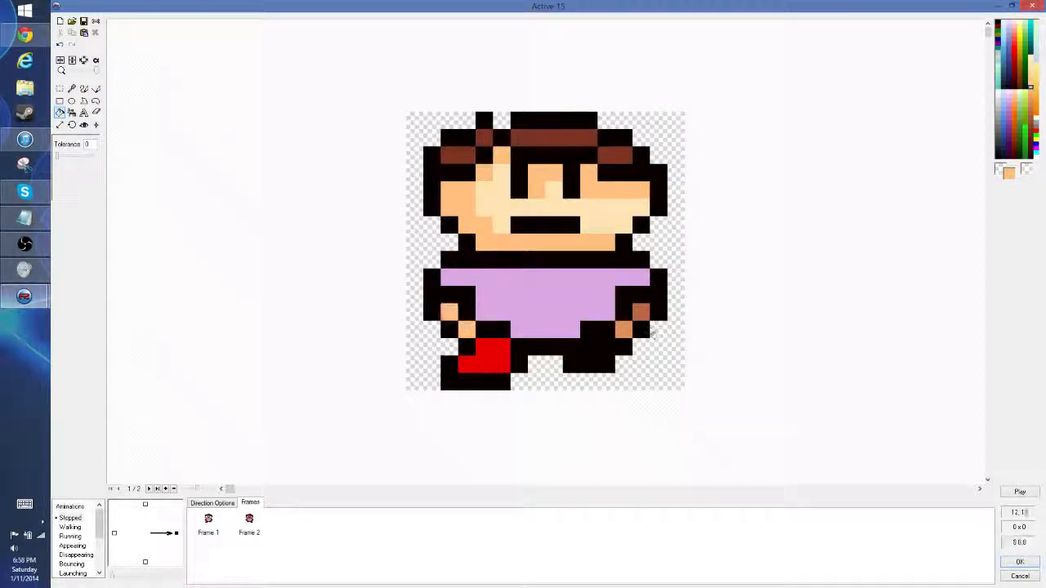
click(641, 313)
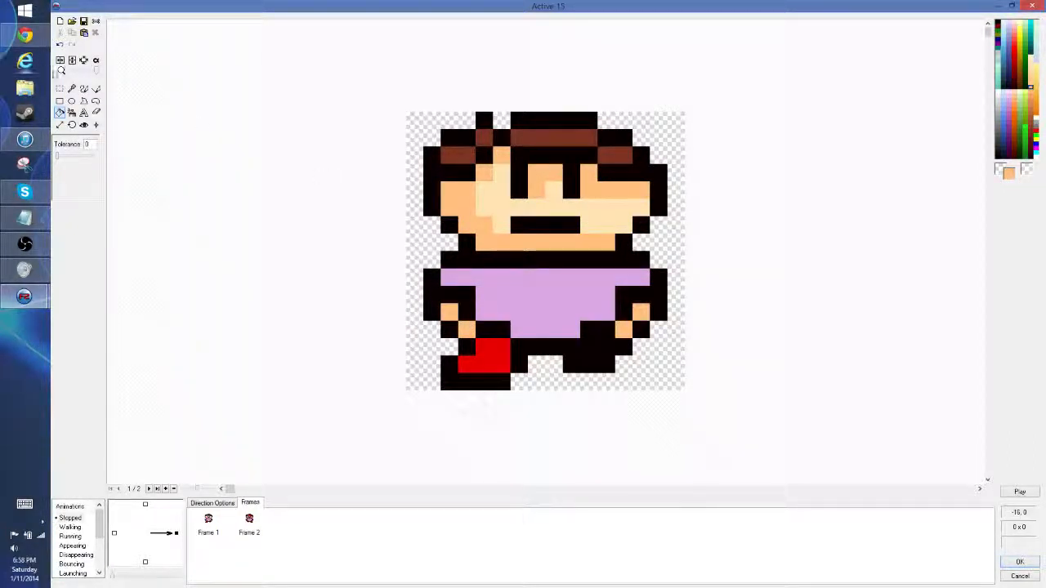
Step: Narrow the head by moving its left part one pixel right and its right part one pixel left
click(60, 88)
drag(407, 112, 496, 239)
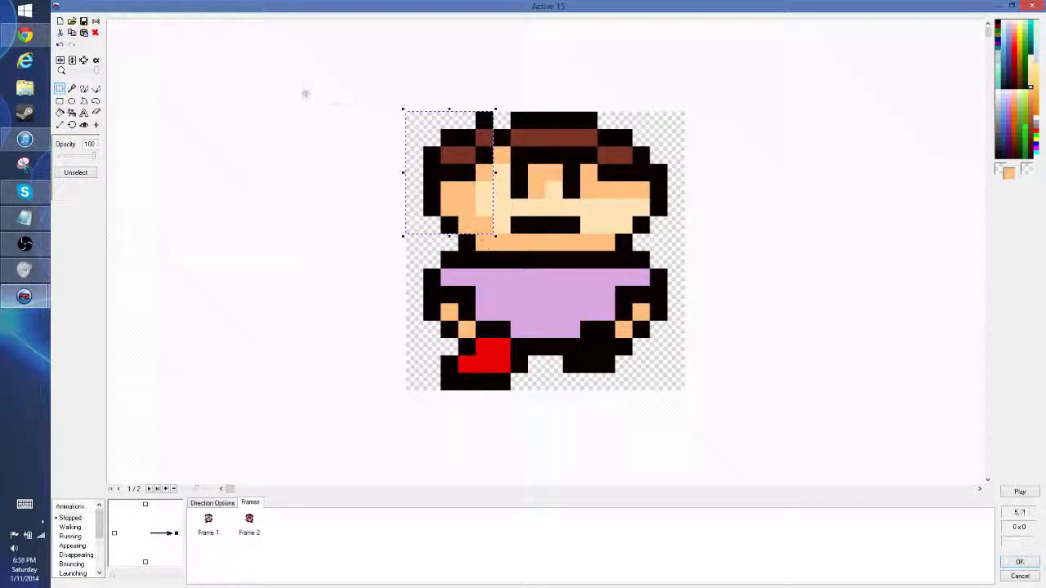
drag(379, 119, 545, 250)
drag(579, 77, 718, 258)
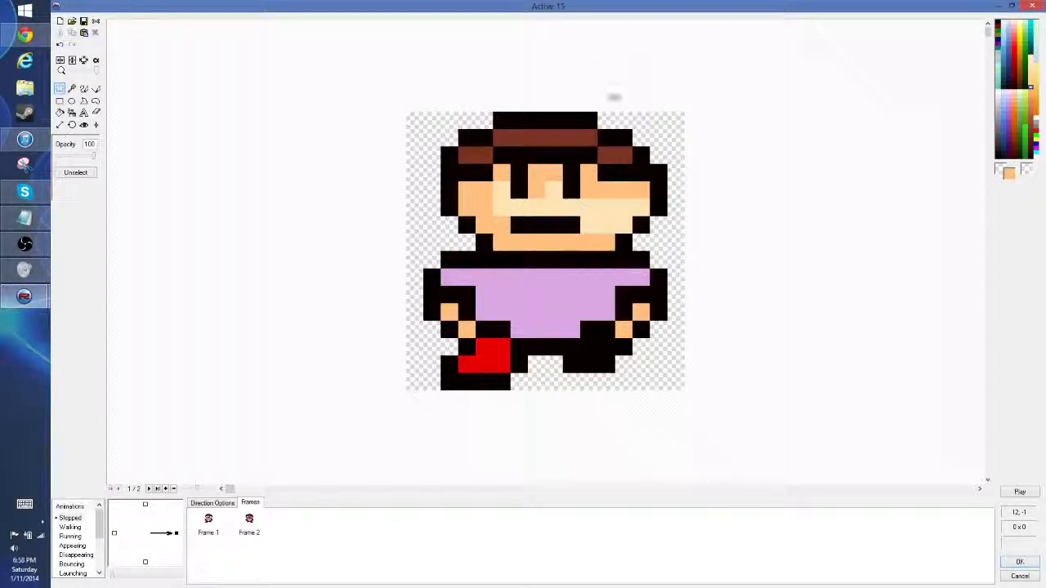
drag(597, 108, 707, 253)
drag(640, 188, 623, 188)
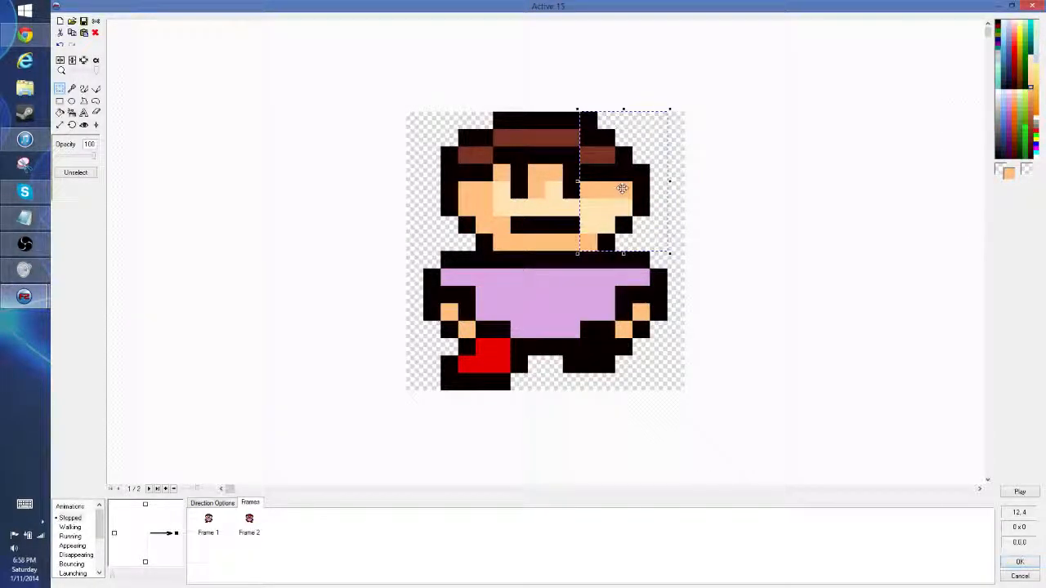
Step: Add a one-pixel parting in the hair above the face's left eye: transparent at the top, black below it, peach at the hairline
click(708, 166)
click(84, 89)
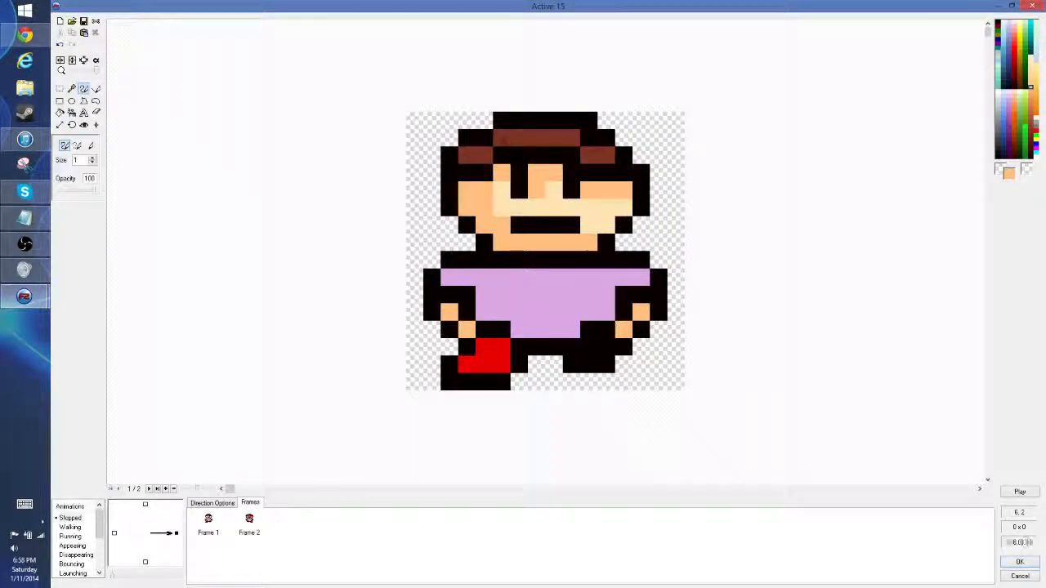
right_click(517, 151)
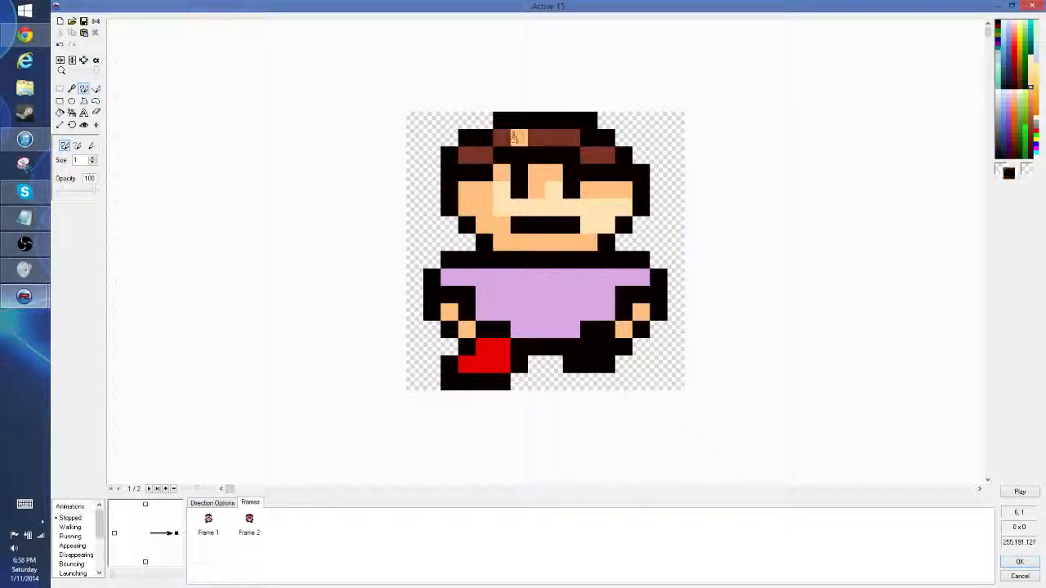
click(517, 138)
click(517, 120)
right_click(502, 173)
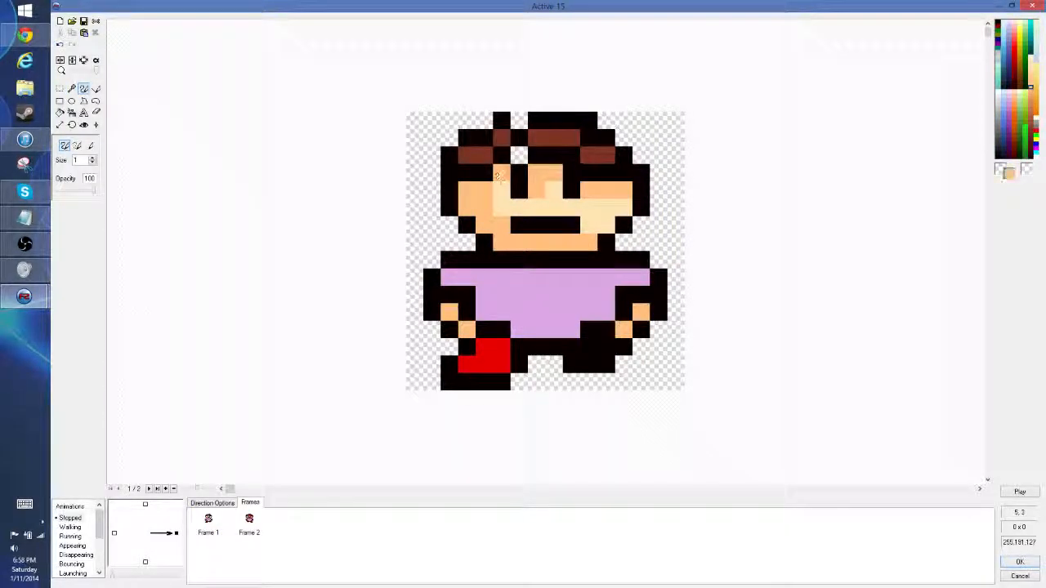
click(517, 154)
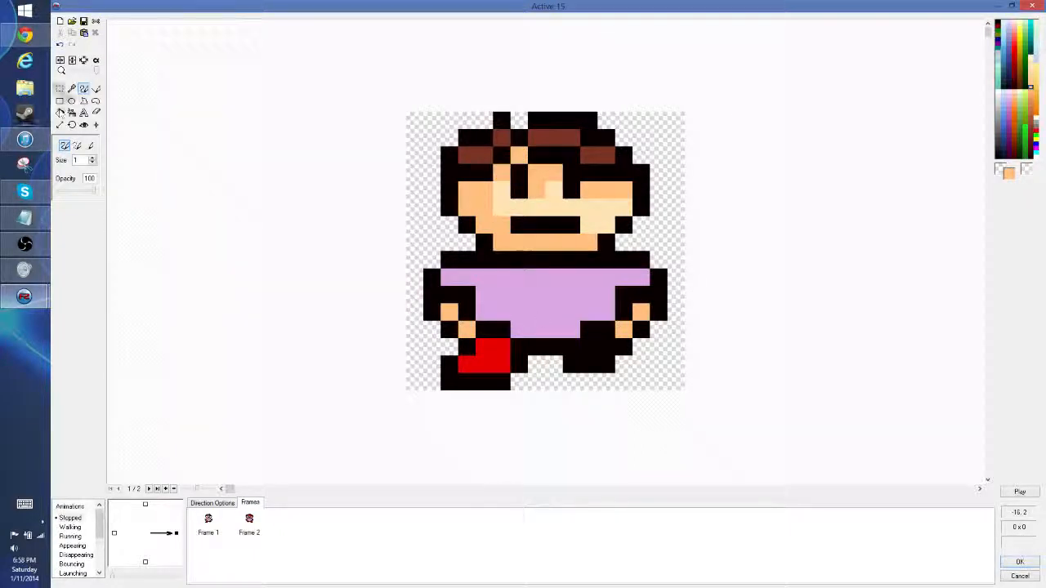
Step: Move the left half of the body, including its arm and red leg, two pixels right
drag(414, 312, 502, 413)
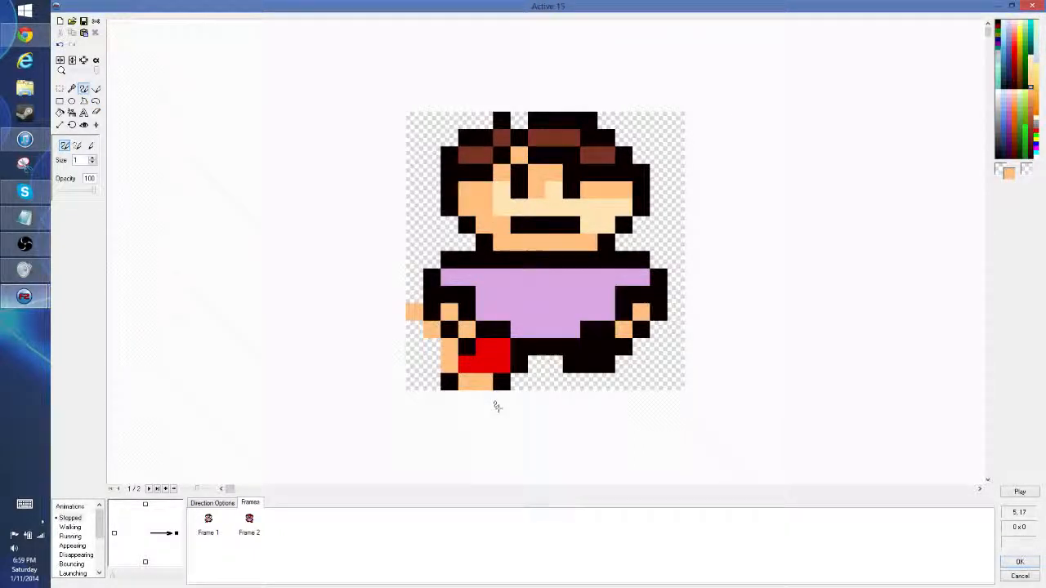
key(ctrl+z)
click(59, 88)
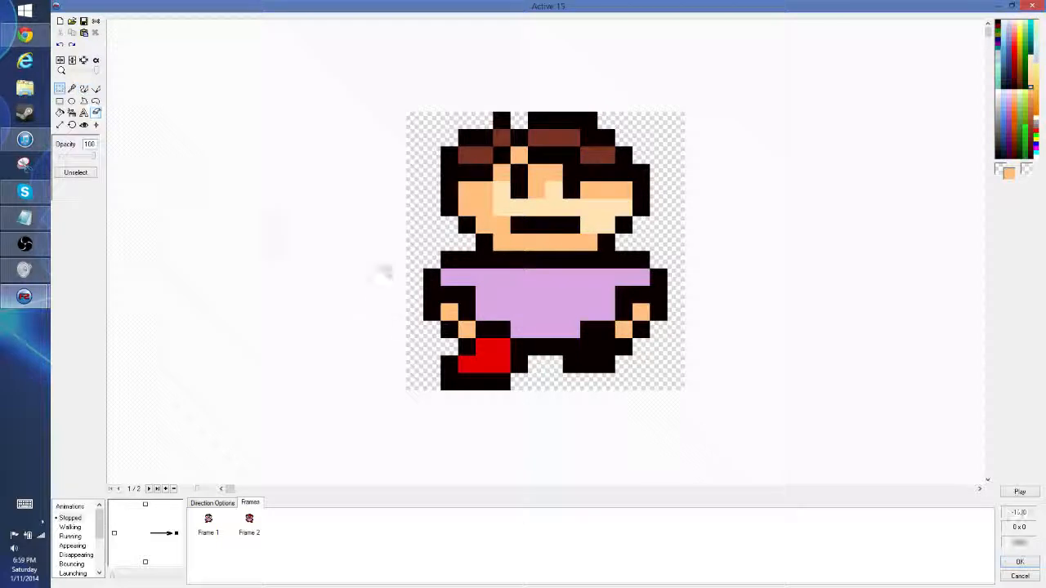
drag(389, 252, 525, 449)
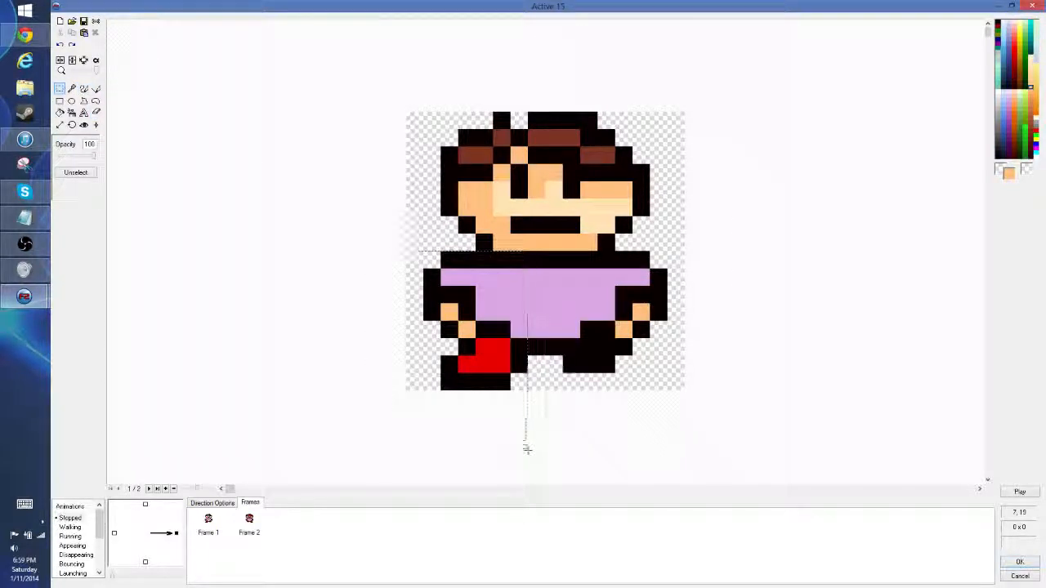
drag(481, 326, 527, 332)
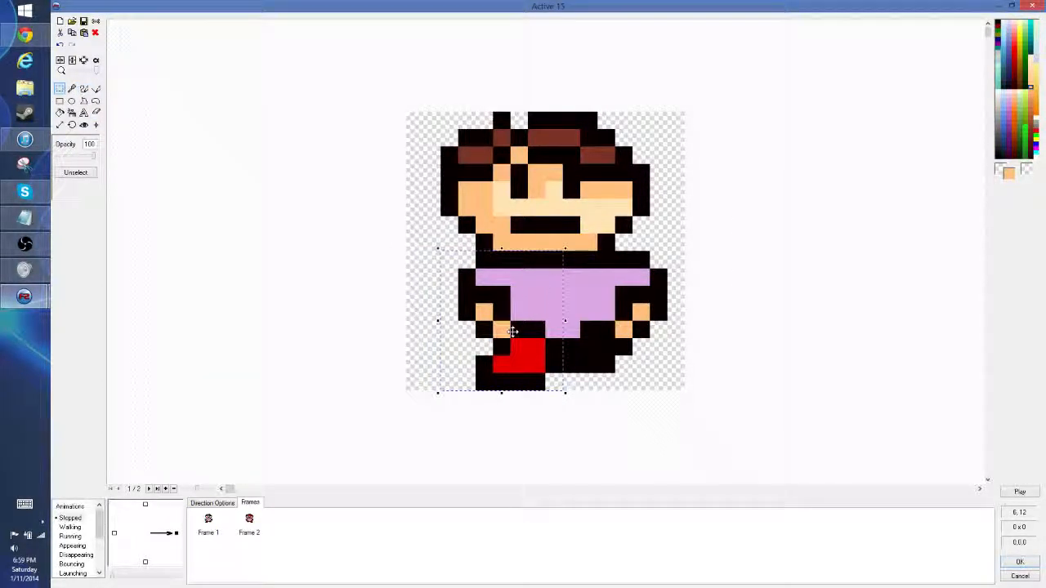
click(815, 332)
Step: Move the right half of the body two pixels left and save the sprite edits
drag(642, 348, 691, 408)
click(825, 301)
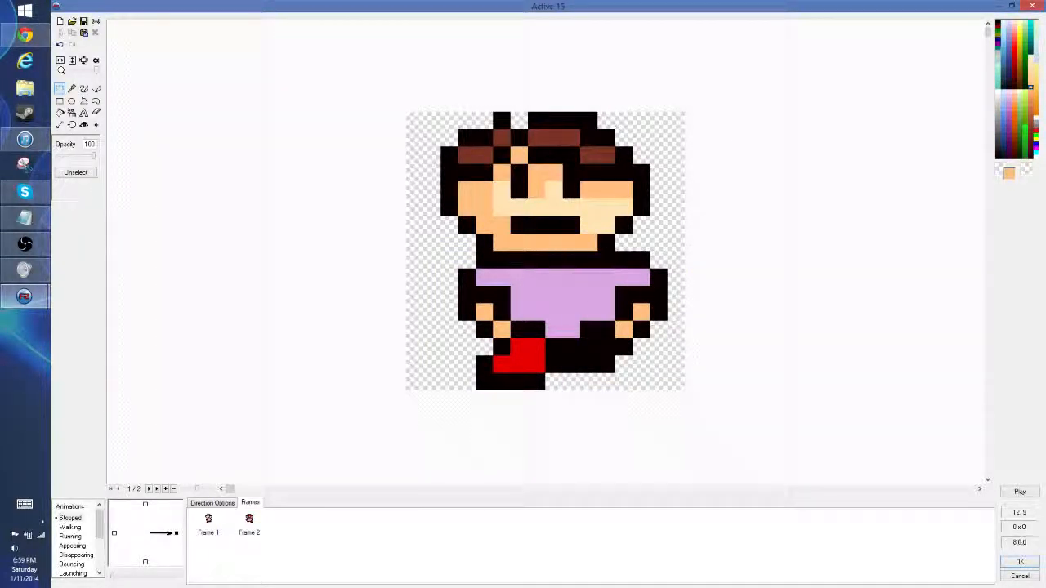
drag(581, 251, 698, 411)
drag(641, 309, 611, 308)
click(868, 414)
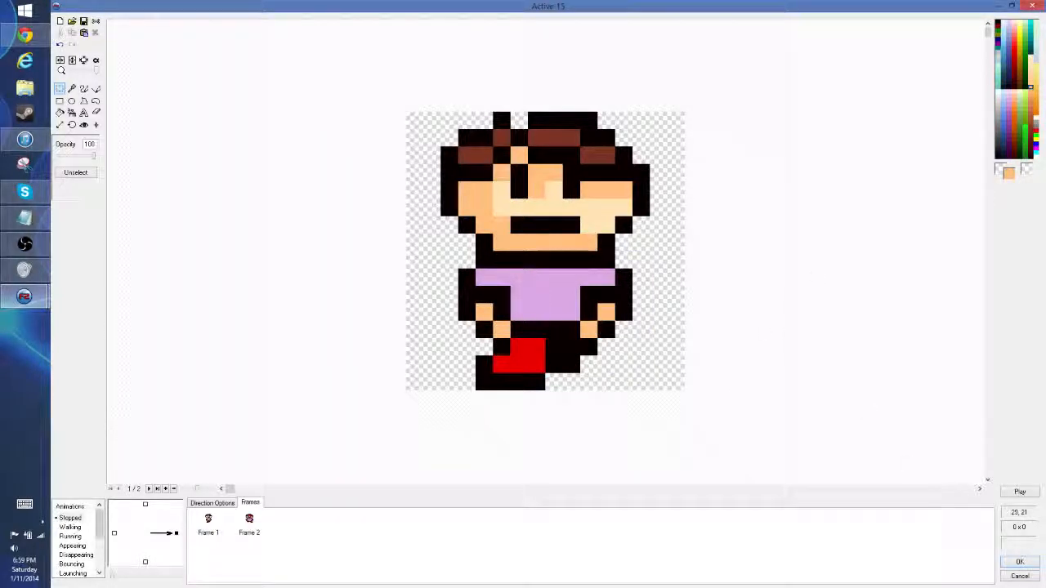
click(1020, 562)
click(771, 455)
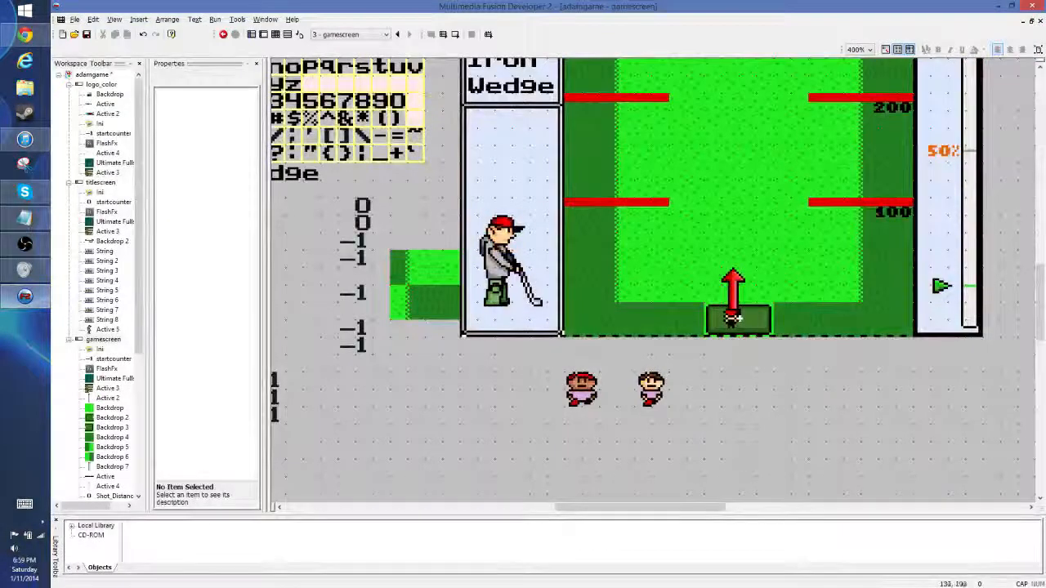
Step: Reopen the cloned golfer and fill its red leg with orange and its lilac shirt with green
double_click(656, 391)
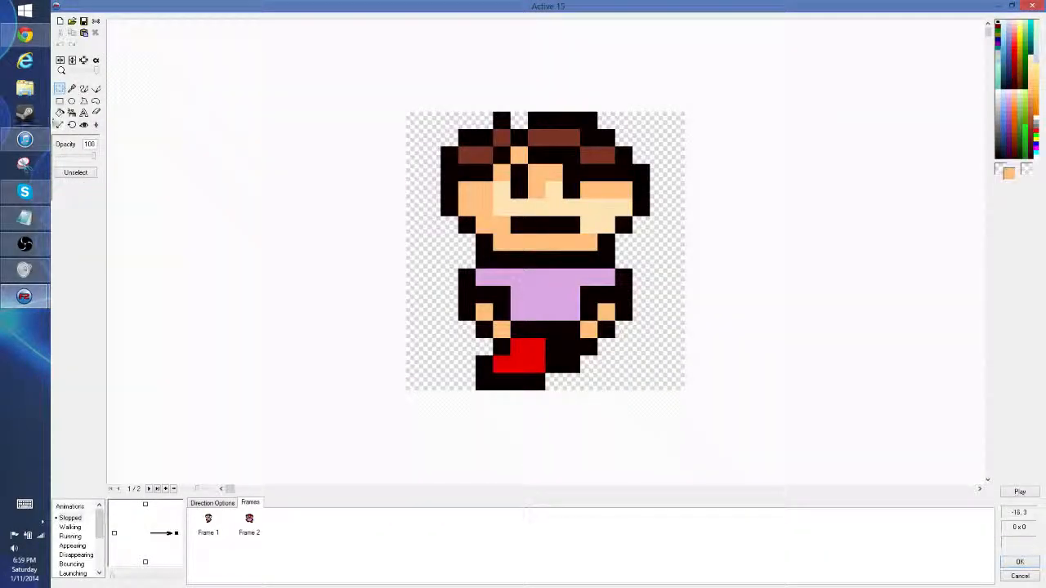
click(60, 112)
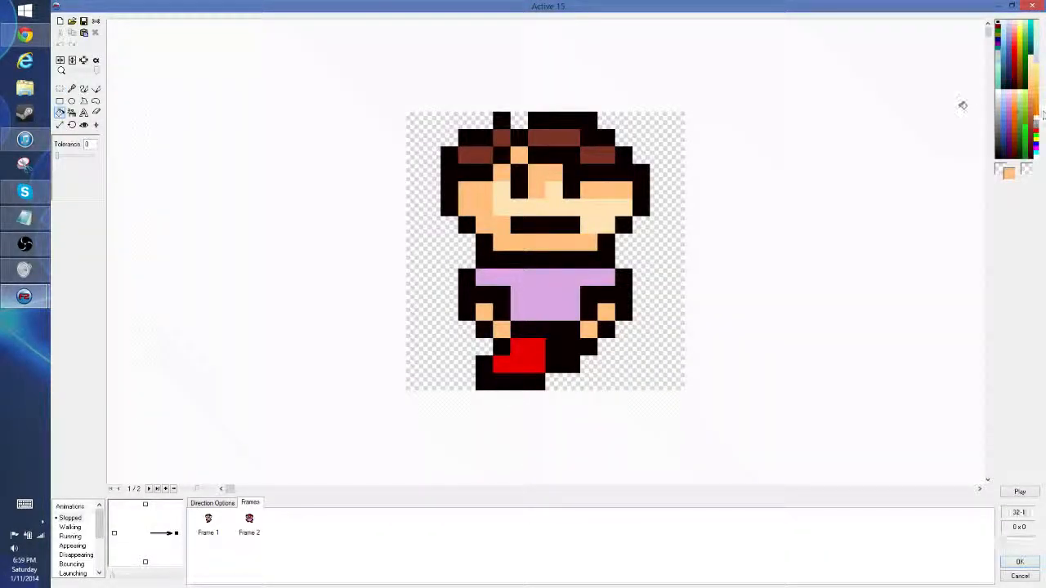
click(1014, 115)
click(524, 361)
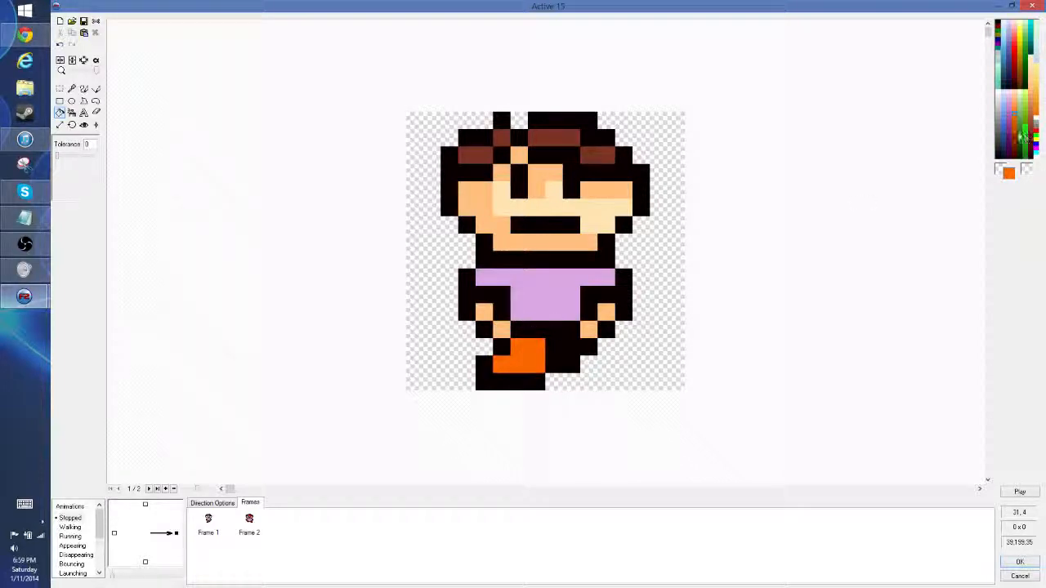
click(1024, 131)
click(582, 315)
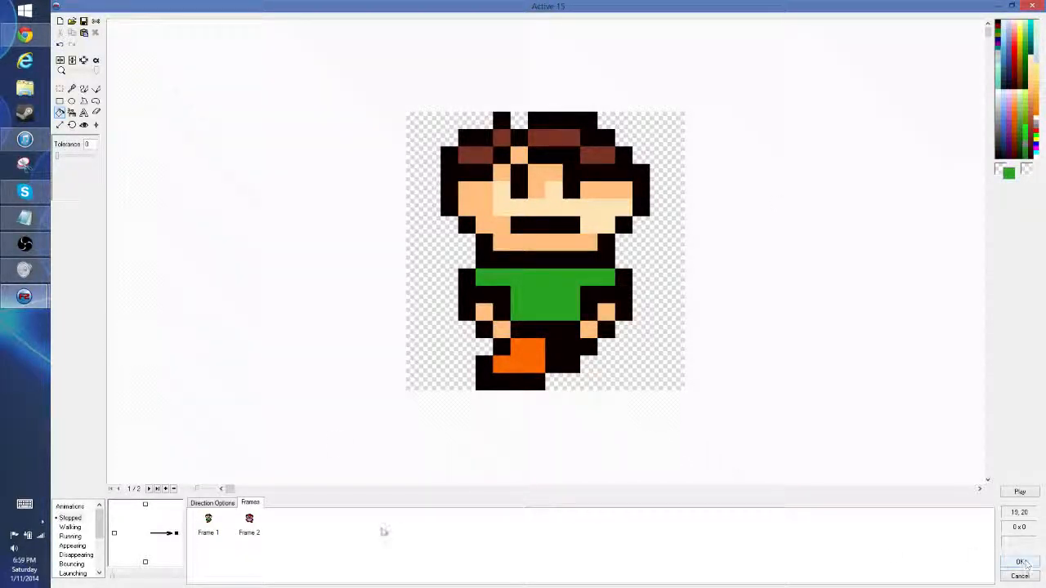
Step: Replace the artwork in Frame 2 with a copy of Frame 1's restyled golfer
click(60, 88)
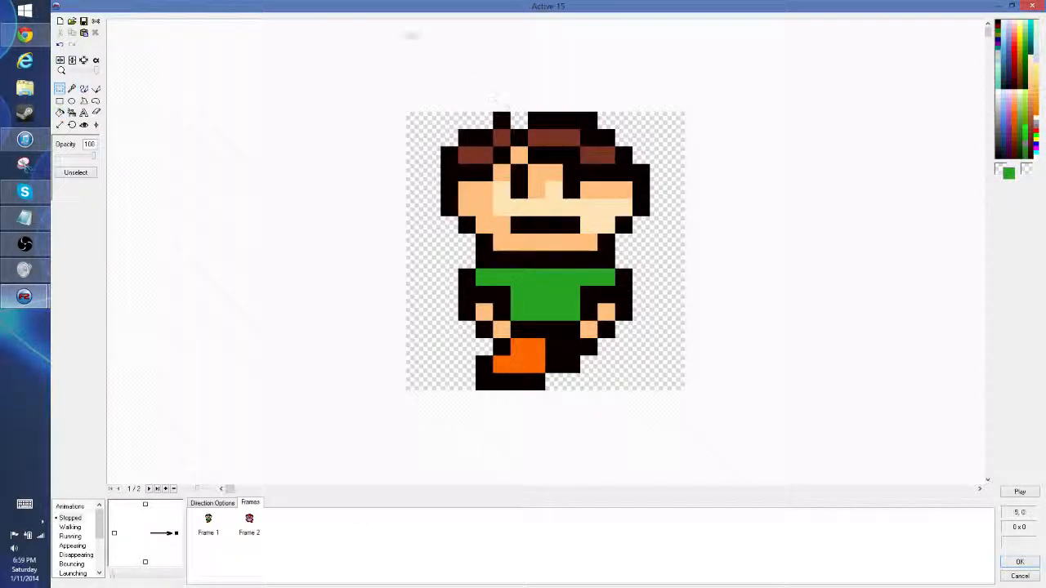
key(ctrl+a)
click(250, 523)
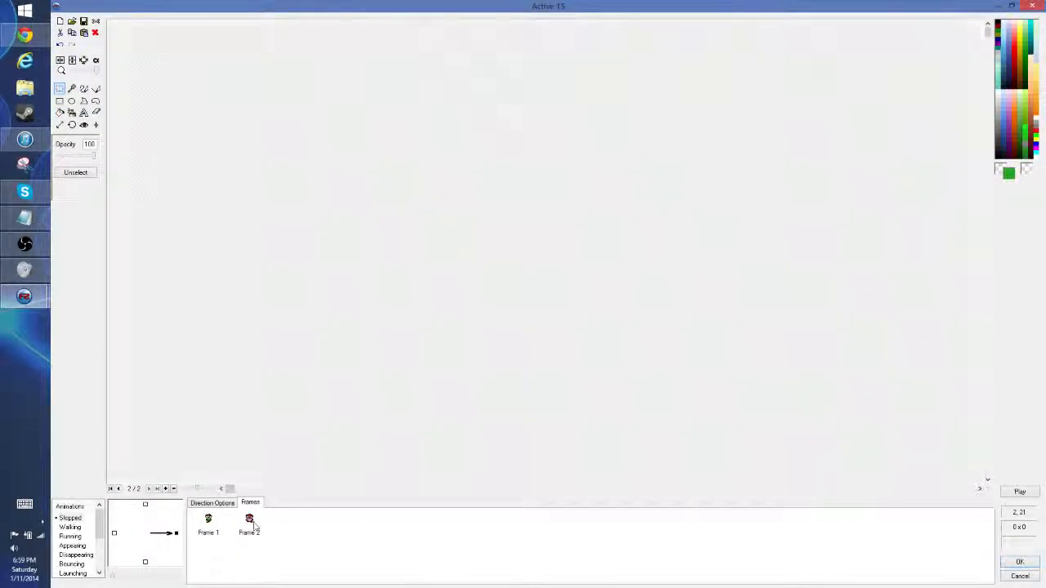
key(ctrl+a)
key(Delete)
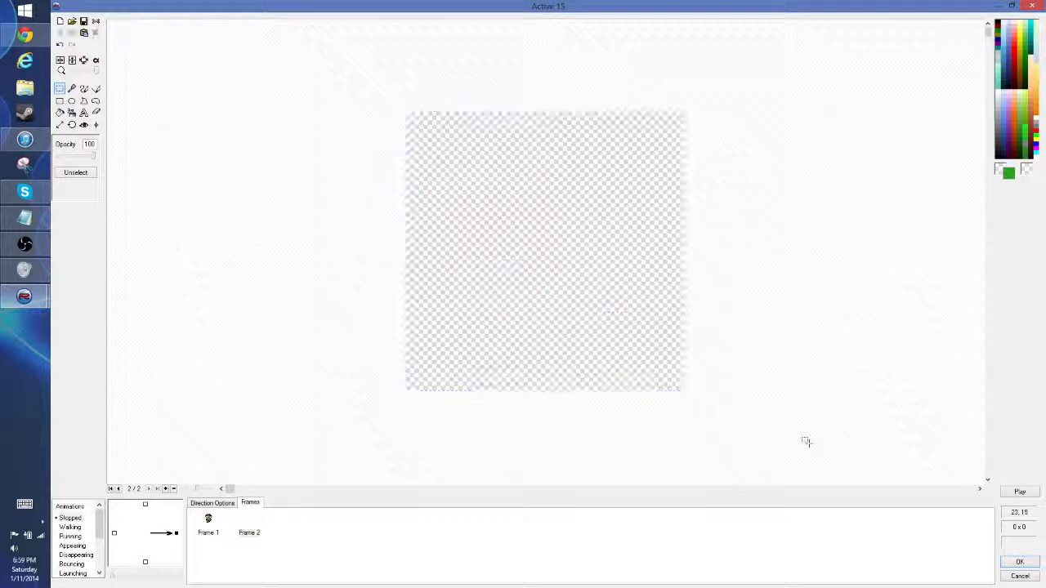
key(ctrl+v)
click(866, 395)
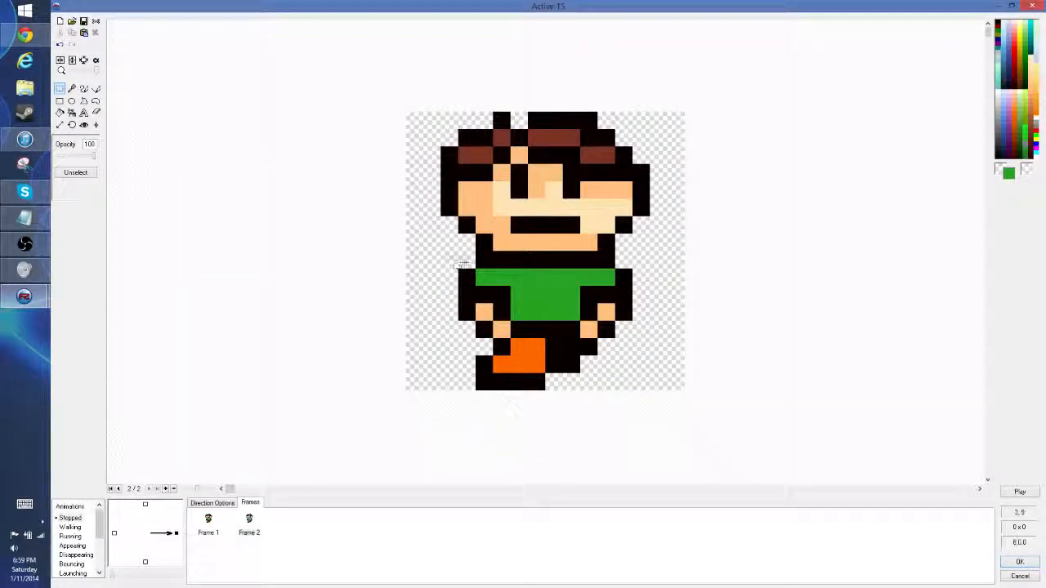
Step: Mirror the golfer's body below the head horizontally in Frame 2
drag(456, 247, 636, 394)
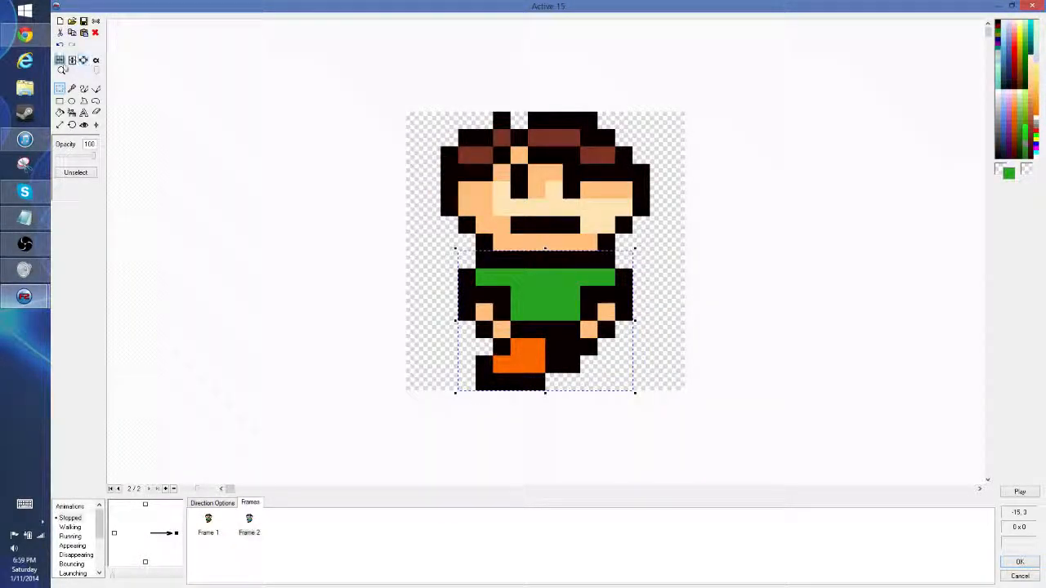
click(61, 61)
click(766, 282)
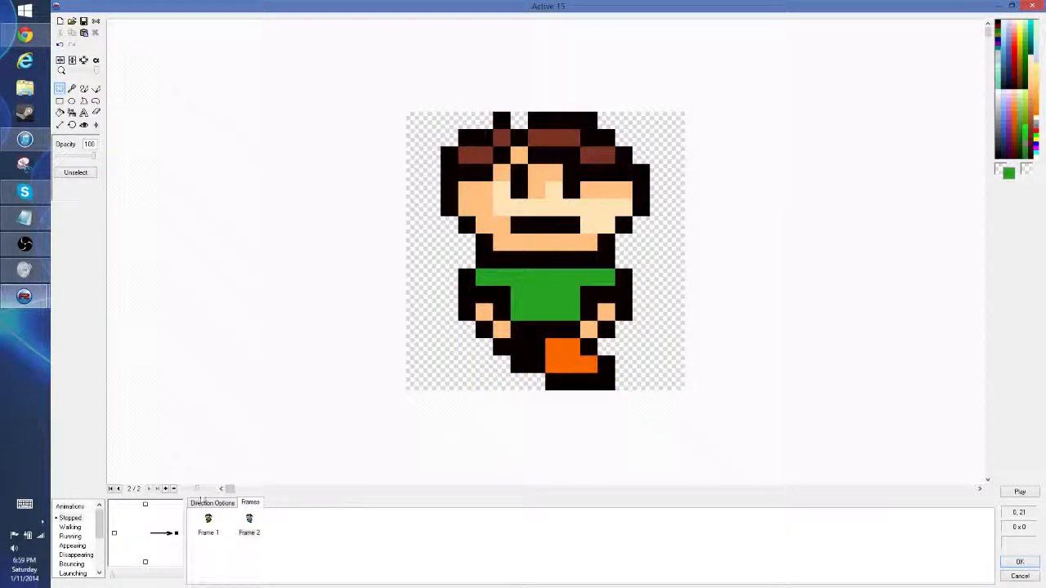
Step: Set the green-shirted golfer's animation speed to 15 and save the animation
click(211, 502)
click(216, 527)
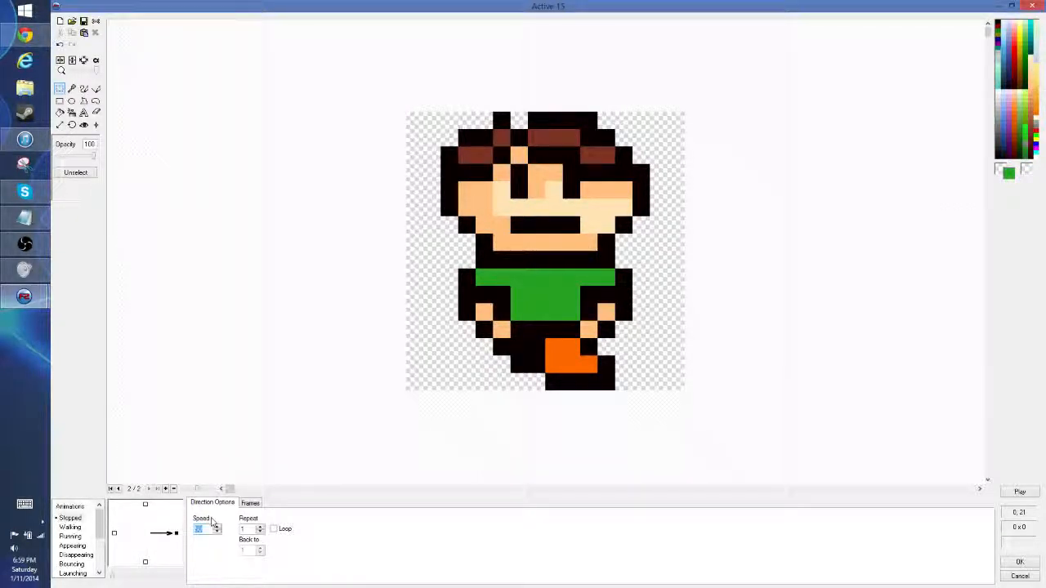
text(15)
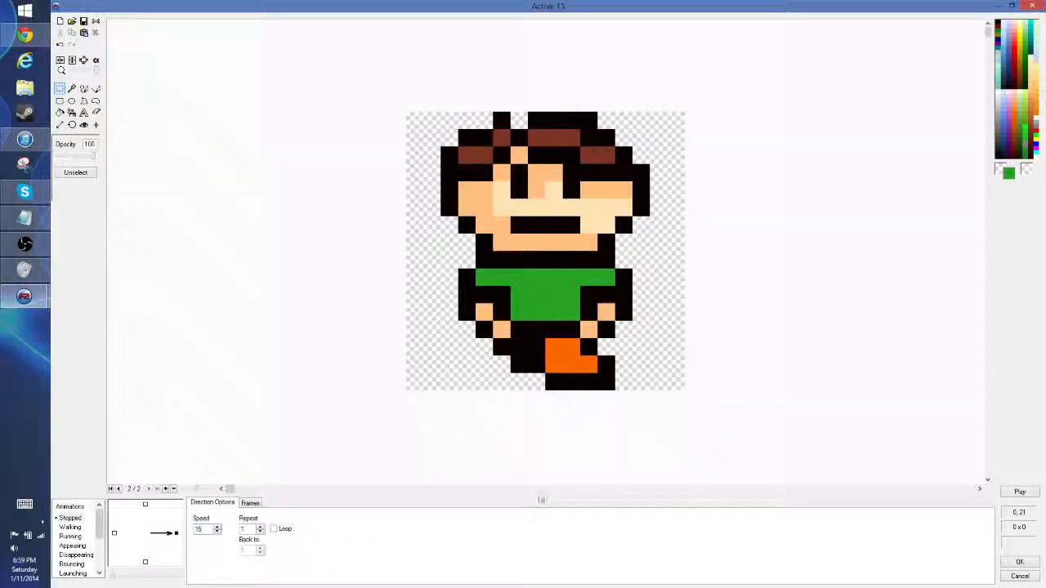
click(1020, 562)
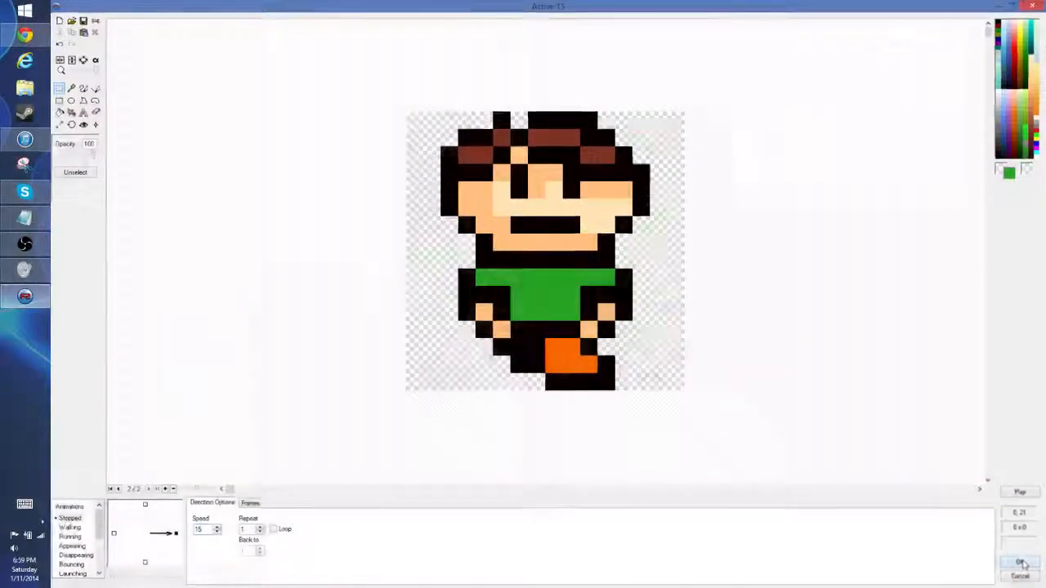
Step: Set the red-capped golfer's animation speed to 15 and save the animation
double_click(578, 389)
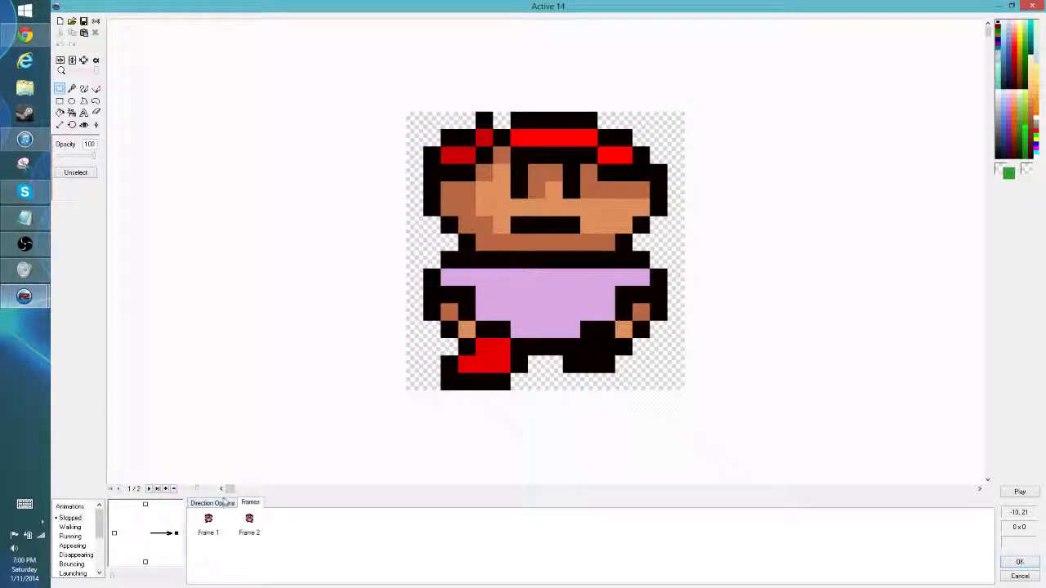
click(214, 503)
click(204, 529)
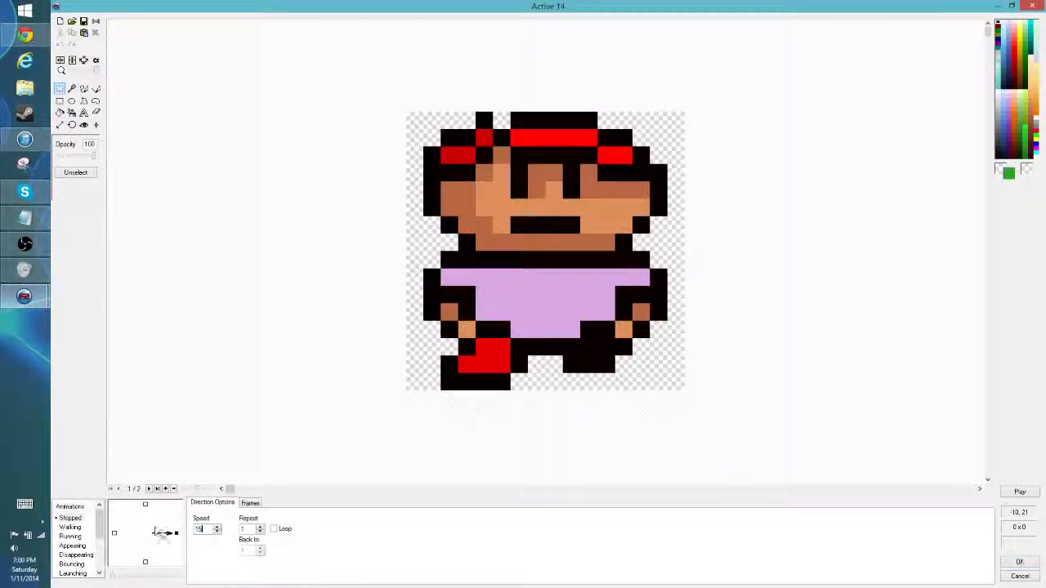
click(1019, 562)
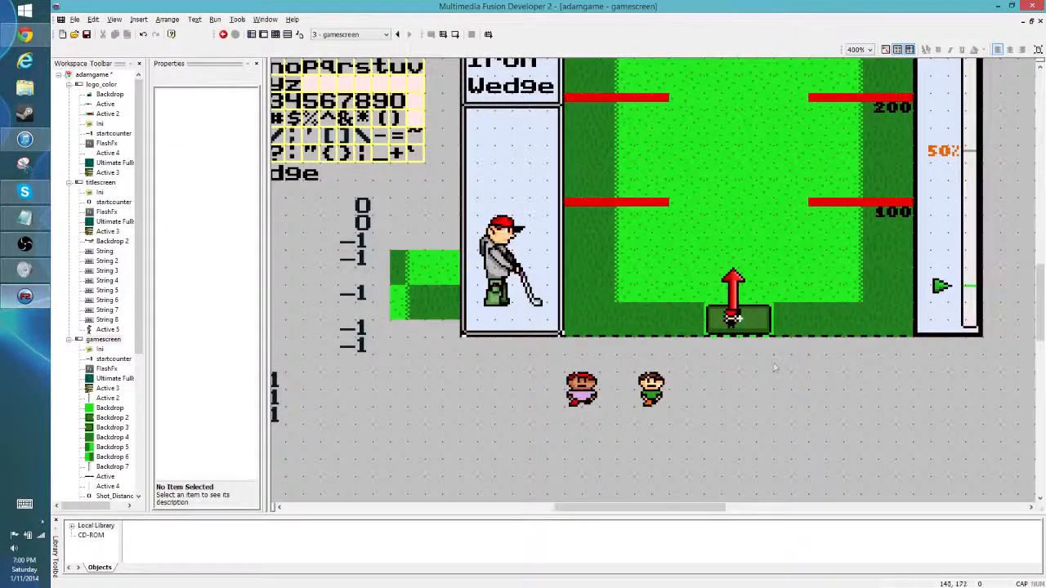
Step: Clone the green-shirted golfer once and place the copy to the right of the original
click(656, 400)
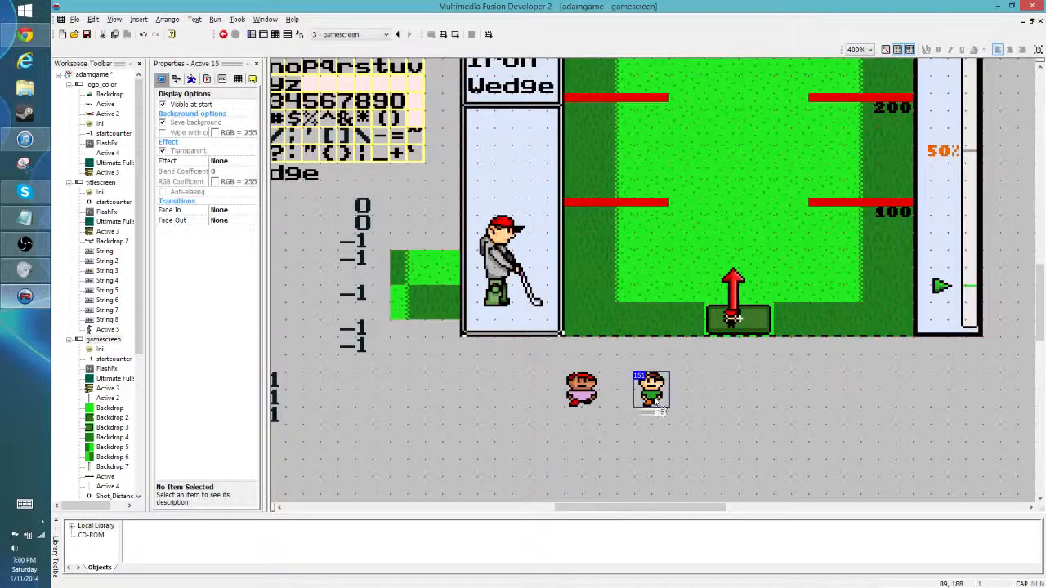
right_click(657, 398)
click(694, 222)
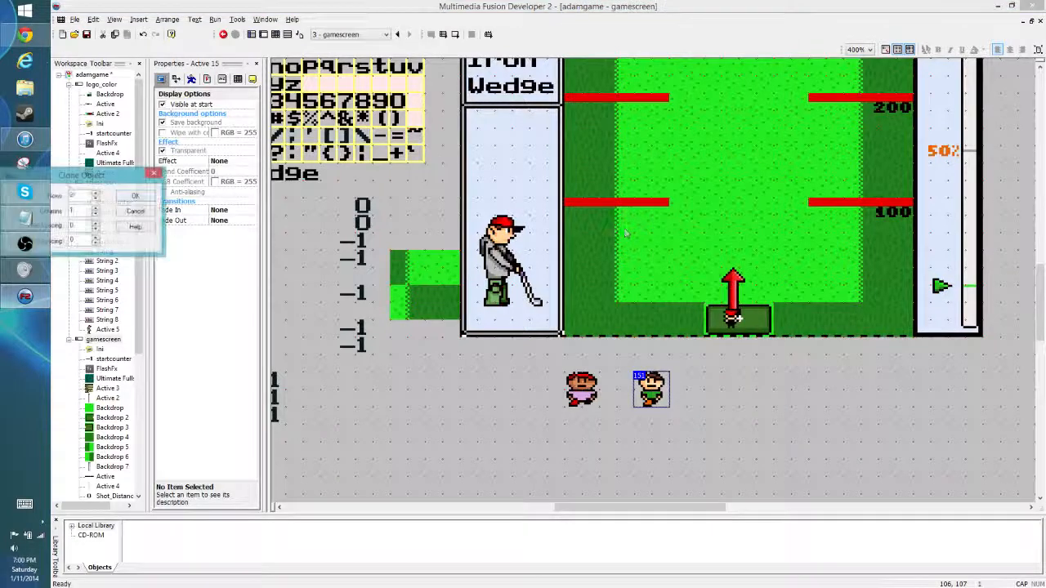
click(136, 196)
drag(659, 436, 722, 394)
click(836, 405)
Step: Open the new clone and clear the face and body from Frame 1, keeping mainly the head outline
double_click(737, 394)
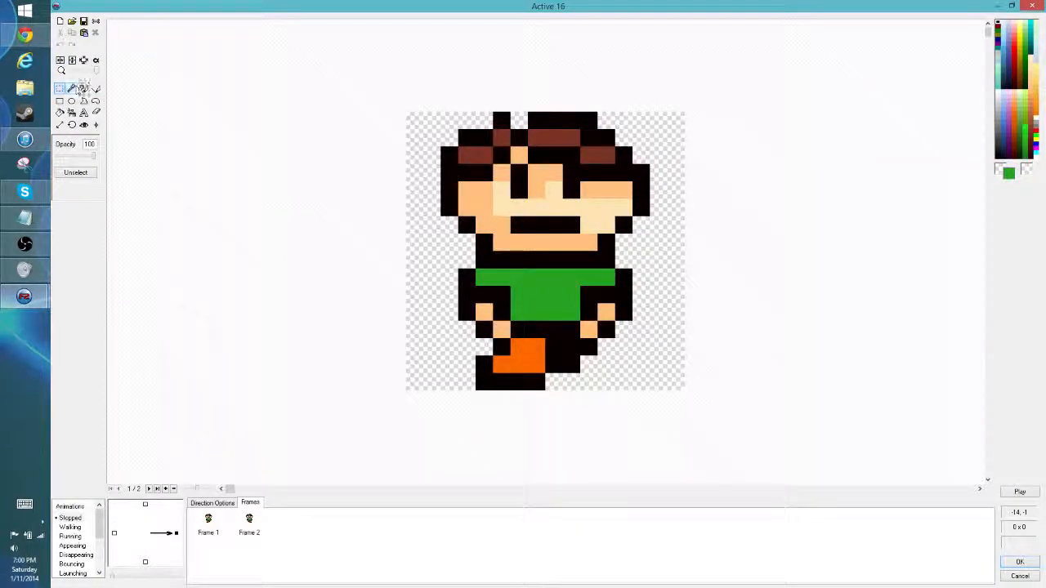
click(83, 89)
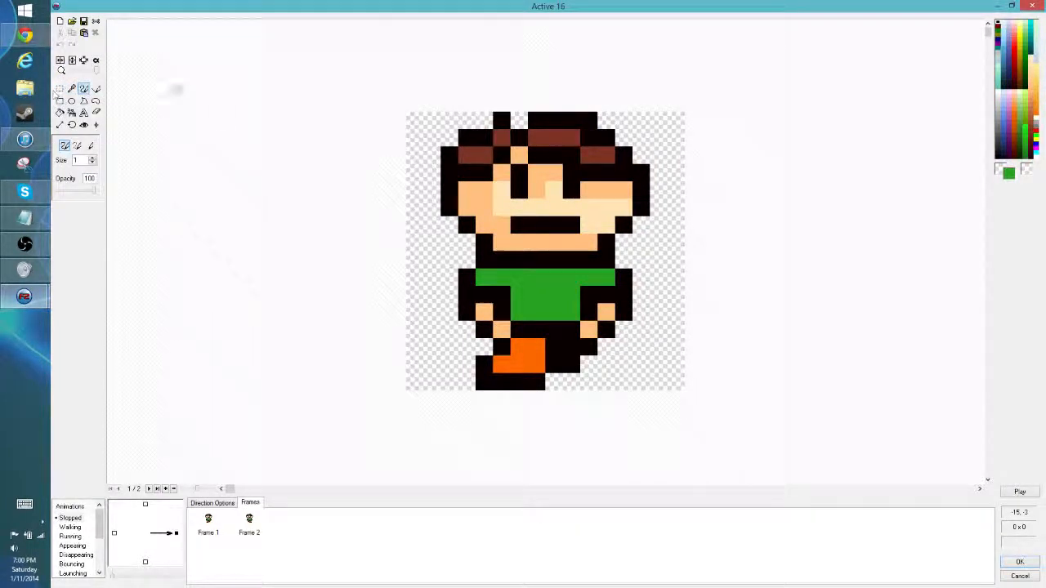
click(60, 88)
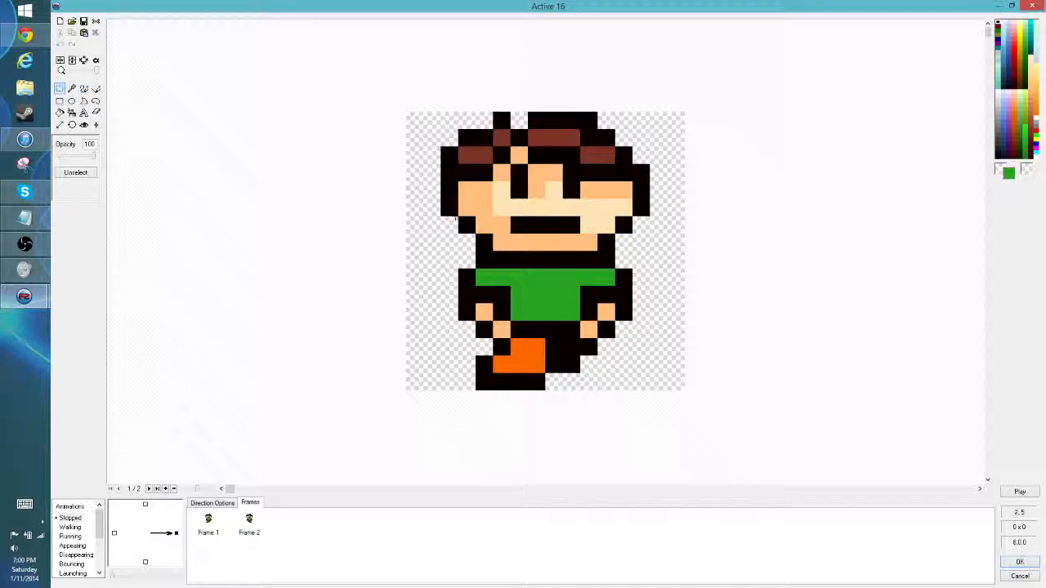
drag(467, 155, 624, 225)
key(Delete)
drag(497, 187, 594, 245)
key(Delete)
drag(445, 266, 663, 434)
key(Delete)
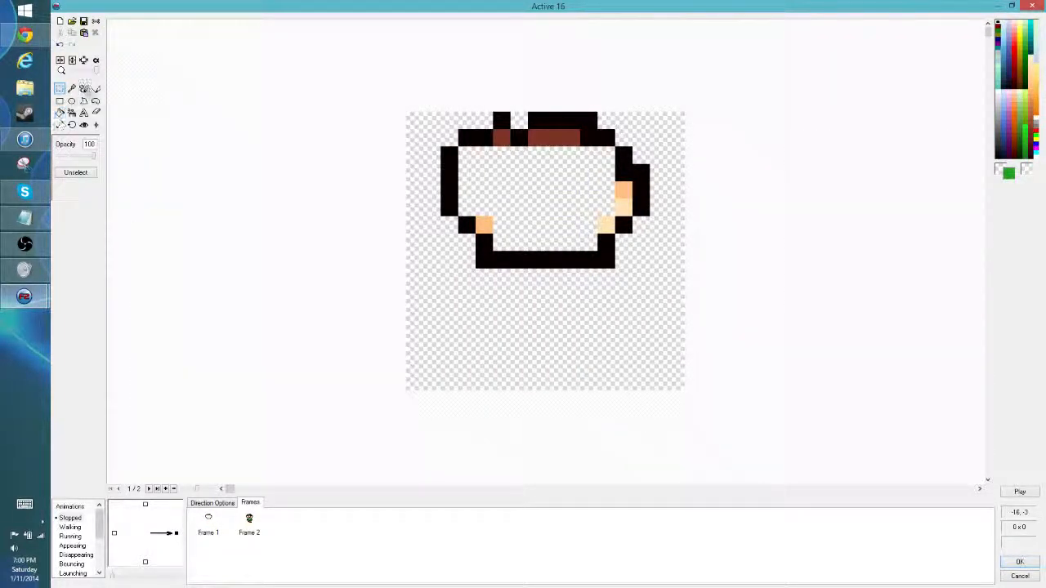
Step: Narrow the left side of Frame 1's head outline in black, erasing the old edge so it steps diagonally down to the chin
click(83, 89)
click(482, 260)
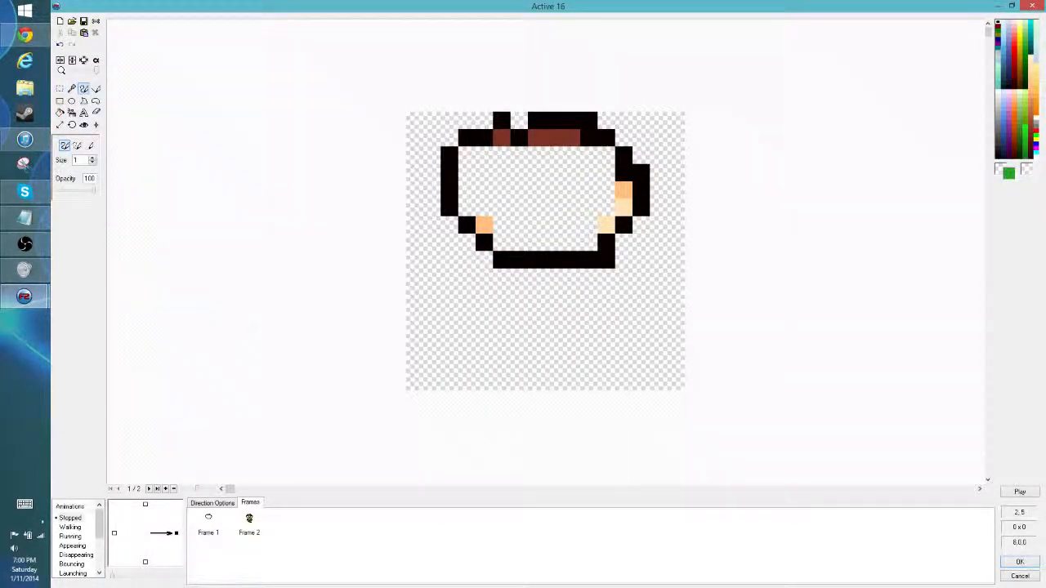
mouse_move(448, 151)
mouse_down()
mouse_move(448, 214)
mouse_move(466, 187)
mouse_move(466, 212)
mouse_up()
right_click(466, 225)
click(484, 225)
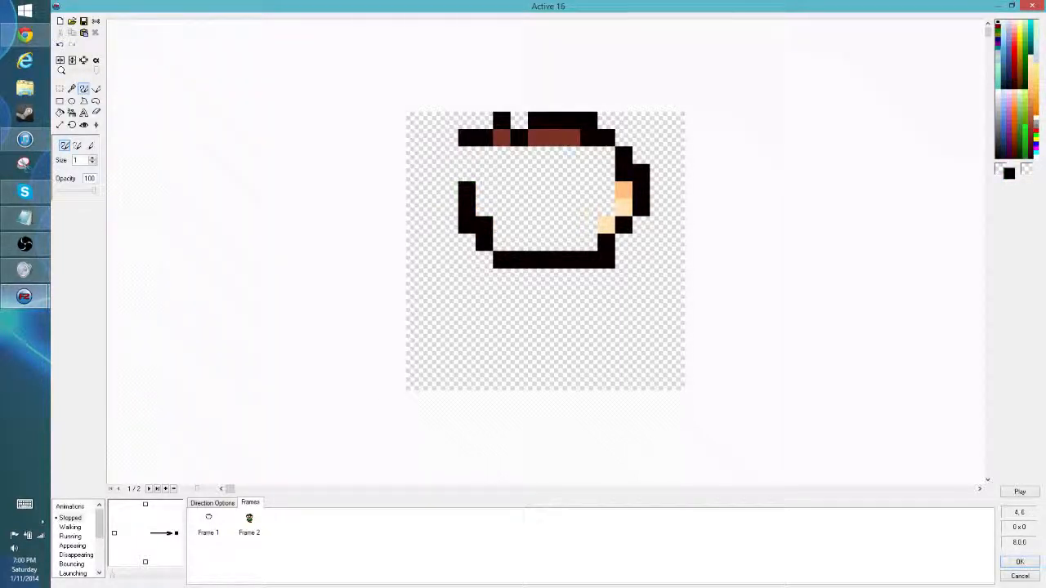
right_click(467, 225)
right_click(483, 242)
click(502, 242)
right_click(502, 259)
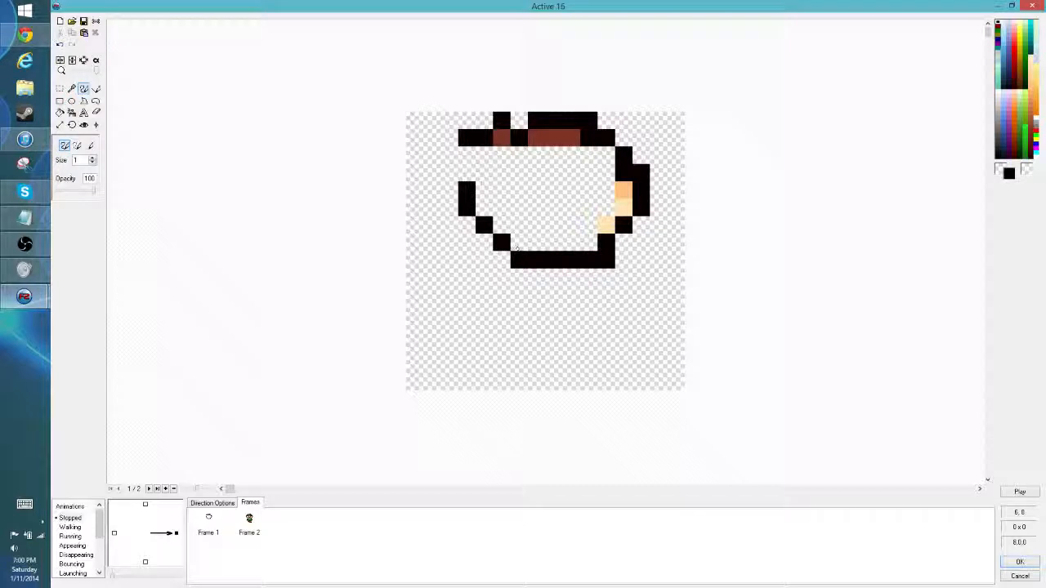
Step: Reshape the right side of the head outline to mirror the left taper, removing the ear and leftover skin pixels
mouse_move(605, 260)
right_down()
mouse_move(602, 237)
mouse_move(634, 191)
right_up()
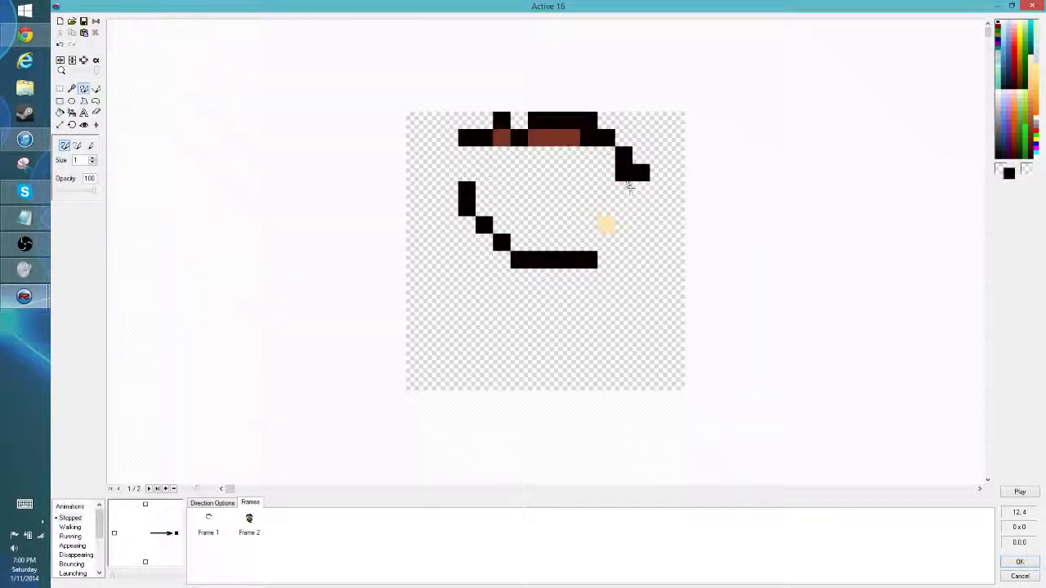
key(ctrl+z)
right_click(606, 257)
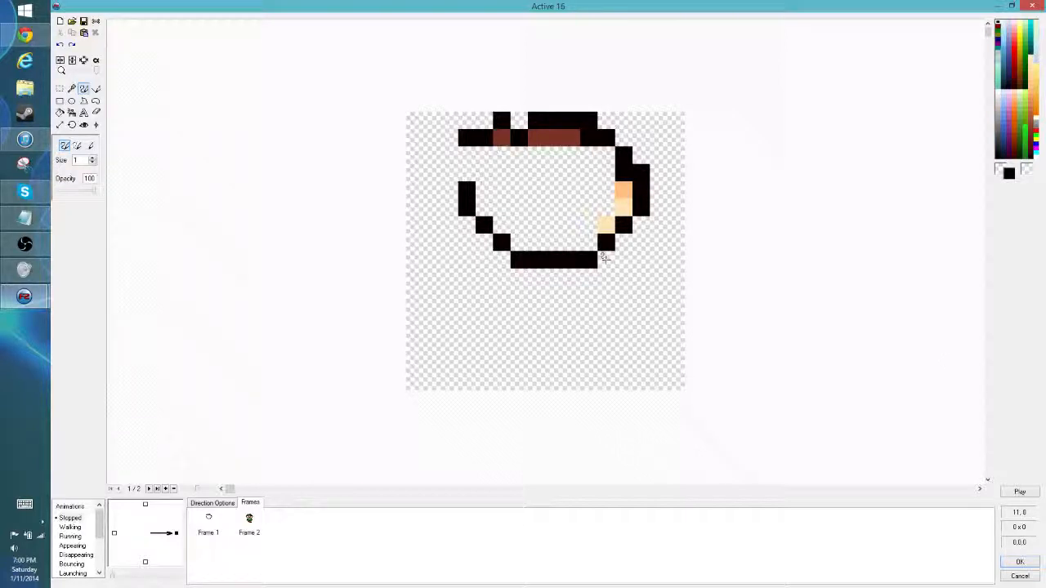
right_click(589, 255)
click(589, 242)
right_click(605, 242)
click(605, 225)
right_click(623, 225)
click(623, 208)
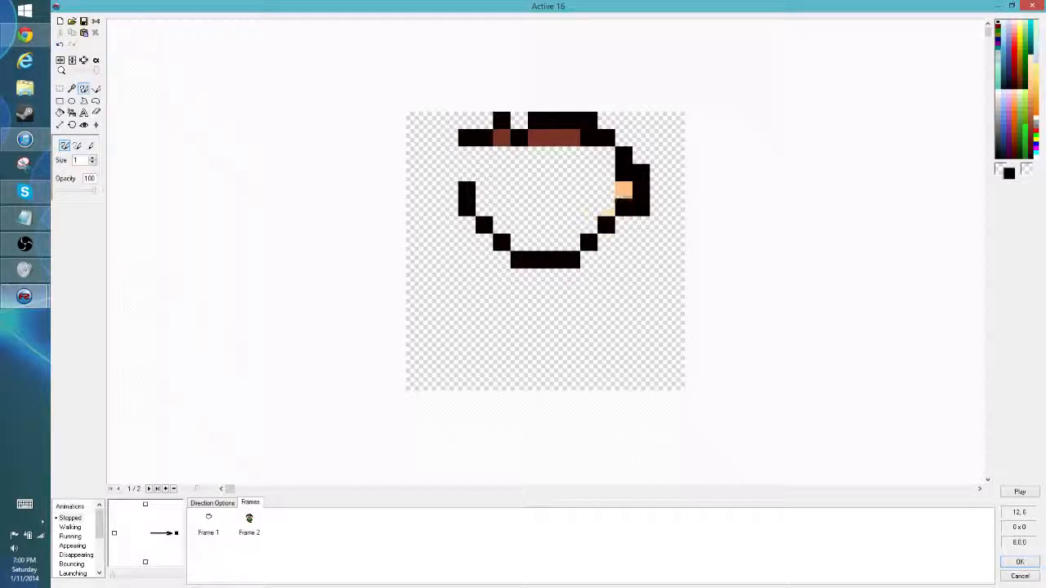
right_click(641, 208)
click(624, 191)
right_click(641, 190)
right_click(641, 174)
right_click(623, 174)
right_click(624, 155)
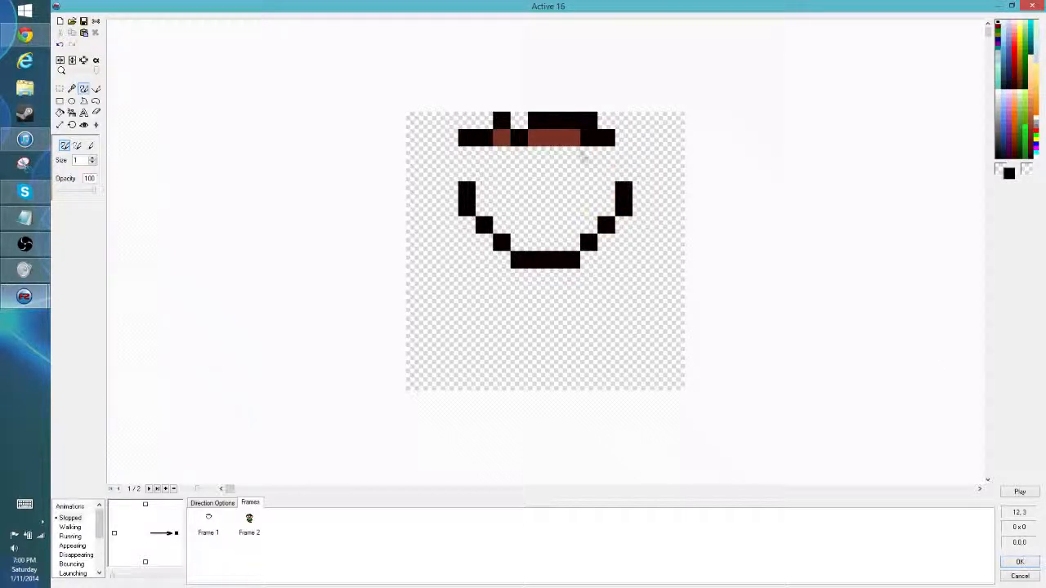
Step: Erase the remaining top of the head and draw a black hairline with a small dip across the forehead
mouse_move(607, 135)
right_down()
mouse_move(519, 127)
mouse_move(467, 137)
mouse_move(494, 122)
right_up()
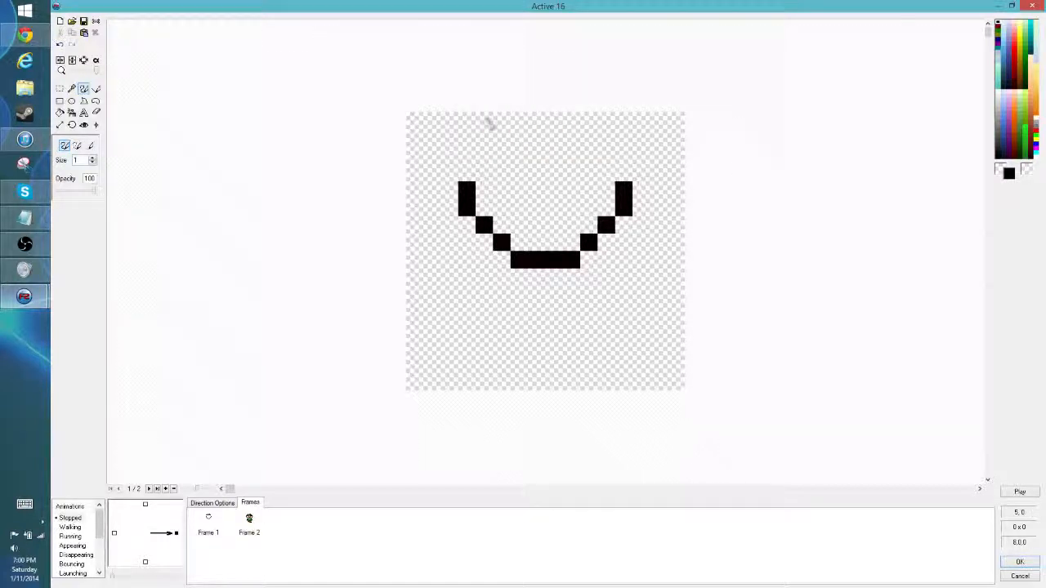
drag(465, 173, 464, 149)
click(485, 156)
click(502, 156)
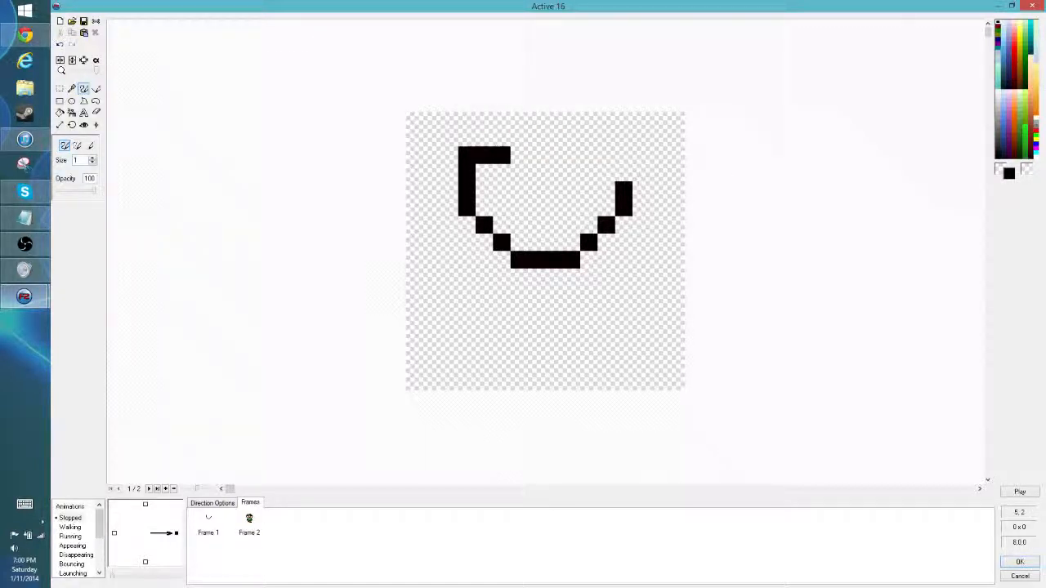
click(519, 156)
click(520, 172)
right_click(520, 158)
click(536, 172)
click(553, 156)
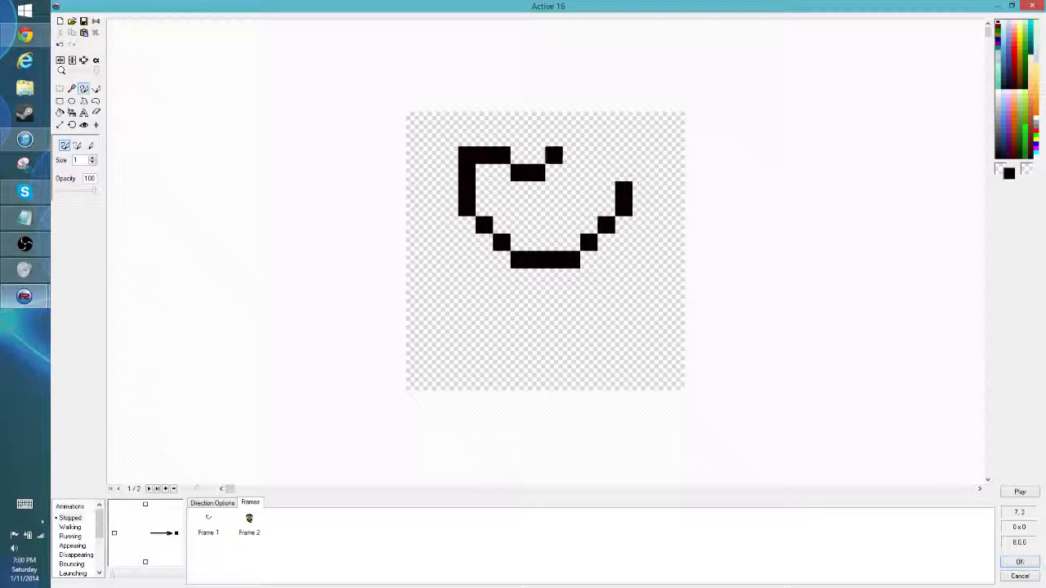
click(571, 156)
click(588, 155)
click(606, 172)
click(623, 173)
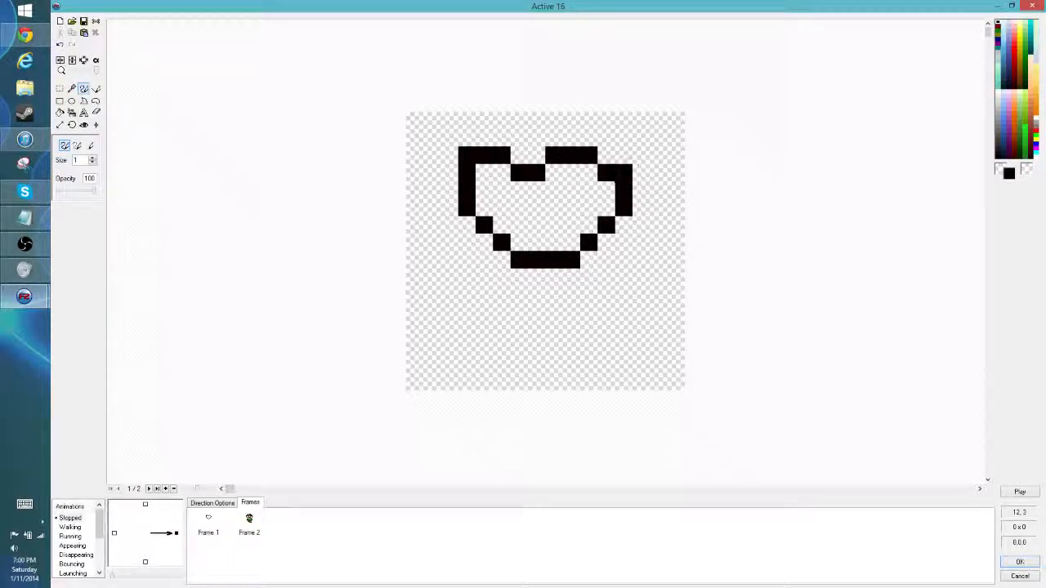
Step: Extend the right side of the head upward and close the top of the hair with a black outline
click(640, 155)
right_click(640, 156)
click(622, 153)
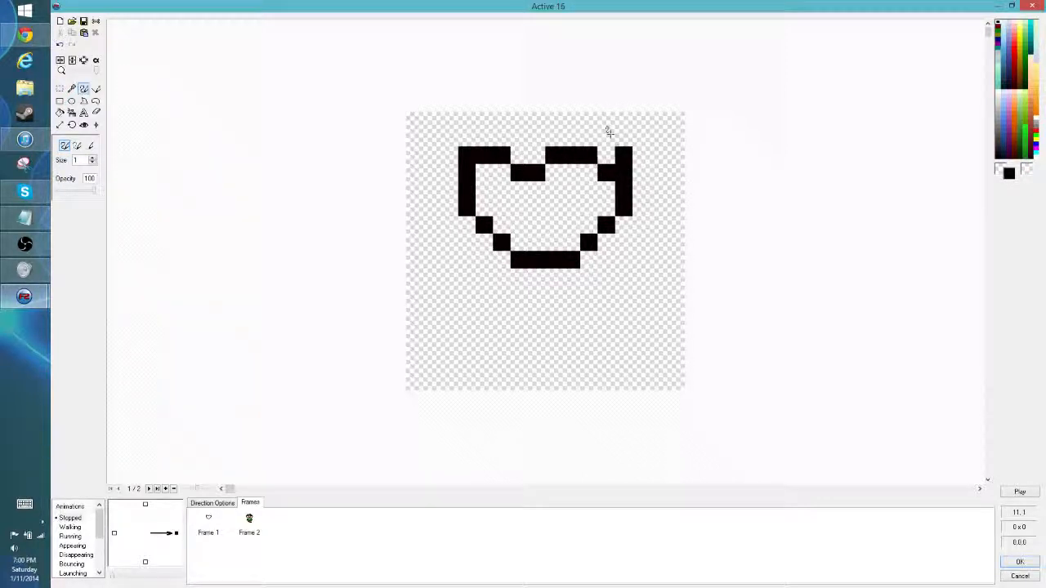
mouse_move(623, 137)
mouse_down()
mouse_move(583, 119)
mouse_move(484, 119)
mouse_up()
click(463, 140)
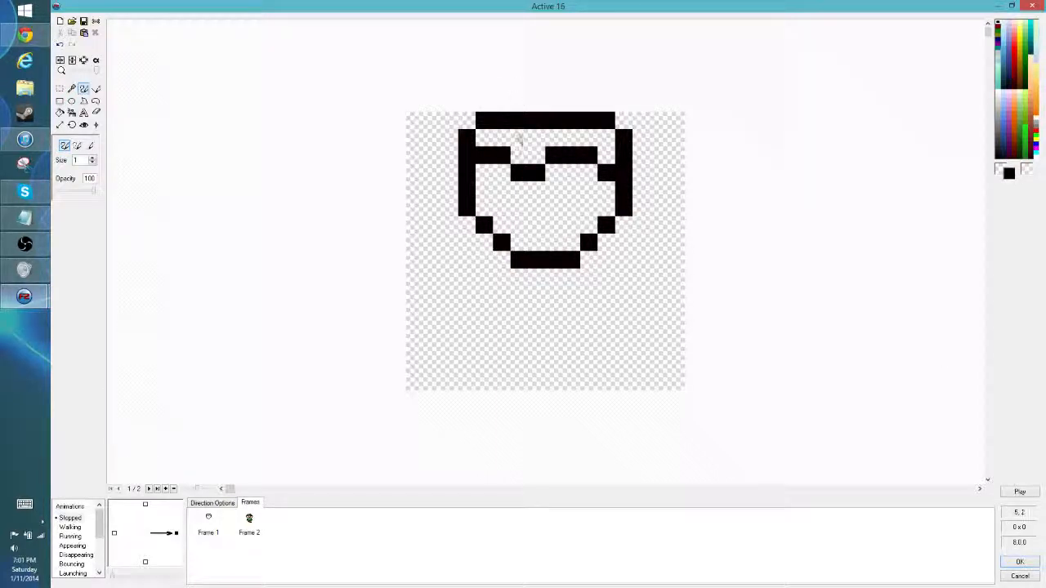
Step: Color the top hair band light purple and shade its ends and the fringe dip with dark purple pixels
click(1014, 112)
mouse_move(484, 136)
mouse_down()
mouse_move(523, 155)
mouse_move(544, 139)
mouse_move(597, 139)
mouse_move(602, 152)
mouse_up()
click(1009, 126)
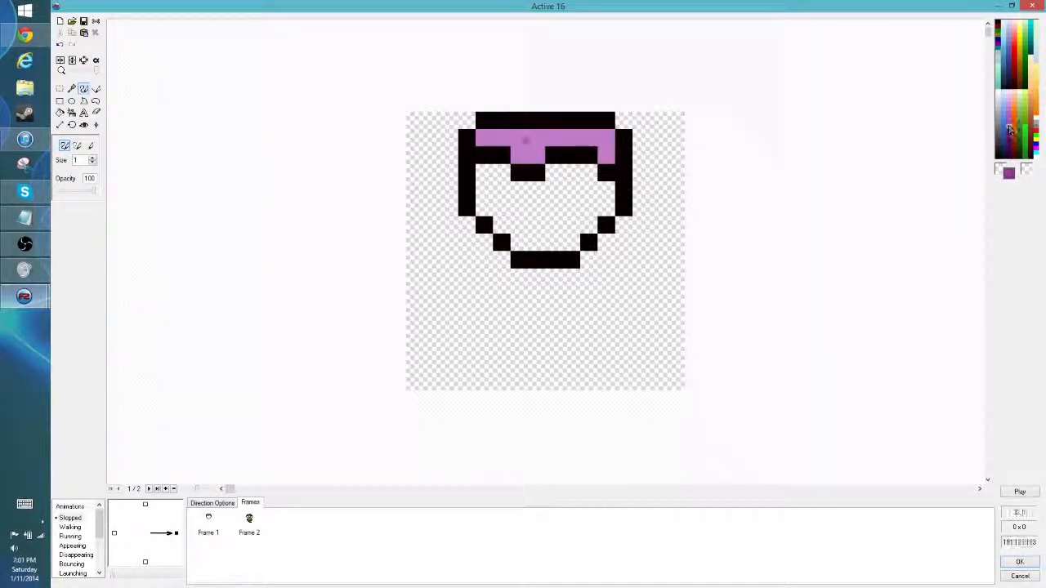
click(484, 137)
drag(519, 155, 536, 156)
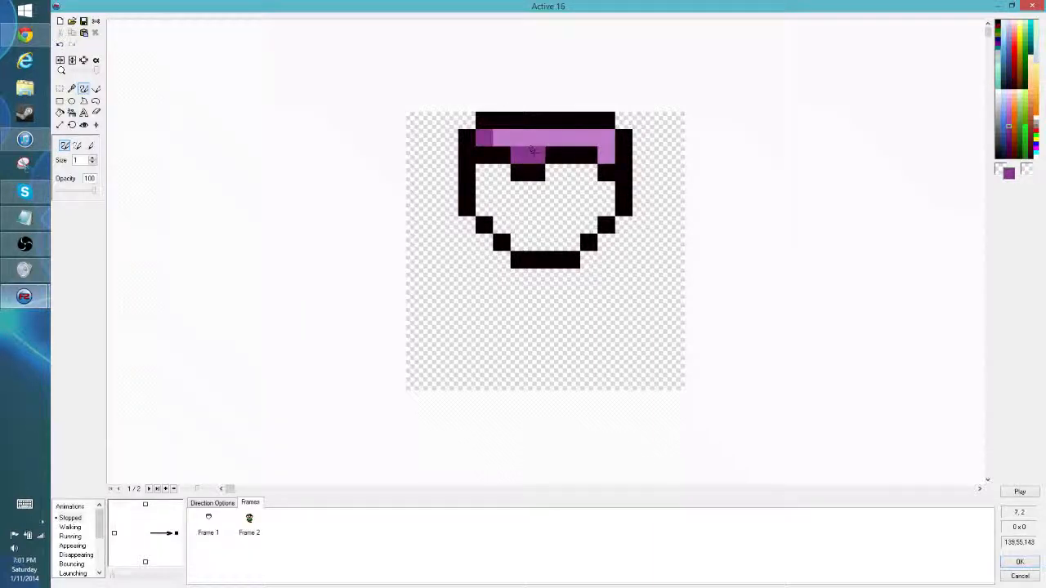
click(588, 137)
click(605, 155)
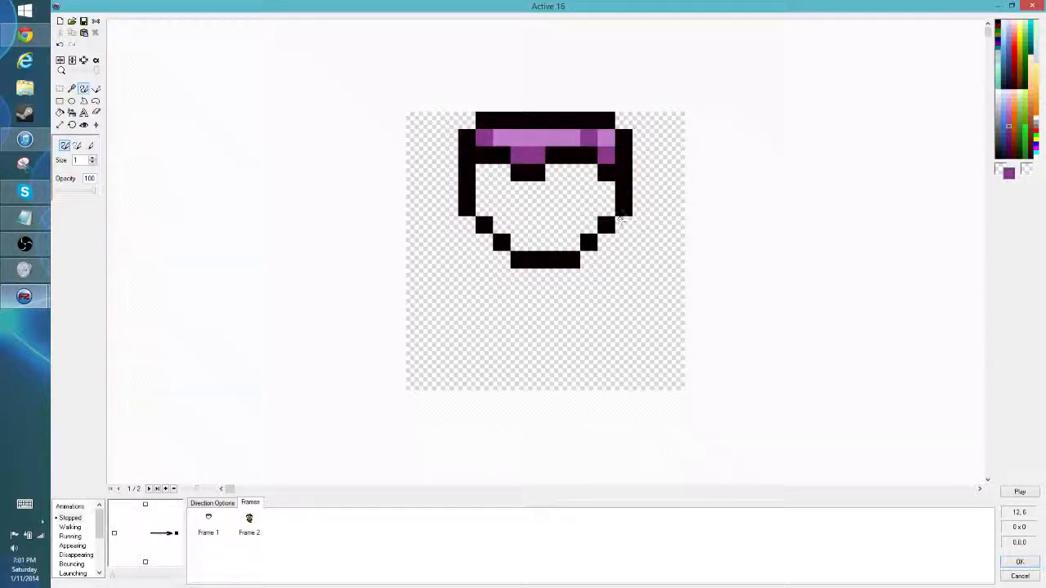
Step: Extend the black hair outline straight down both sides to chin level and fill the gaps beside the chin with dark purple
click(624, 191)
shift+click(624, 208)
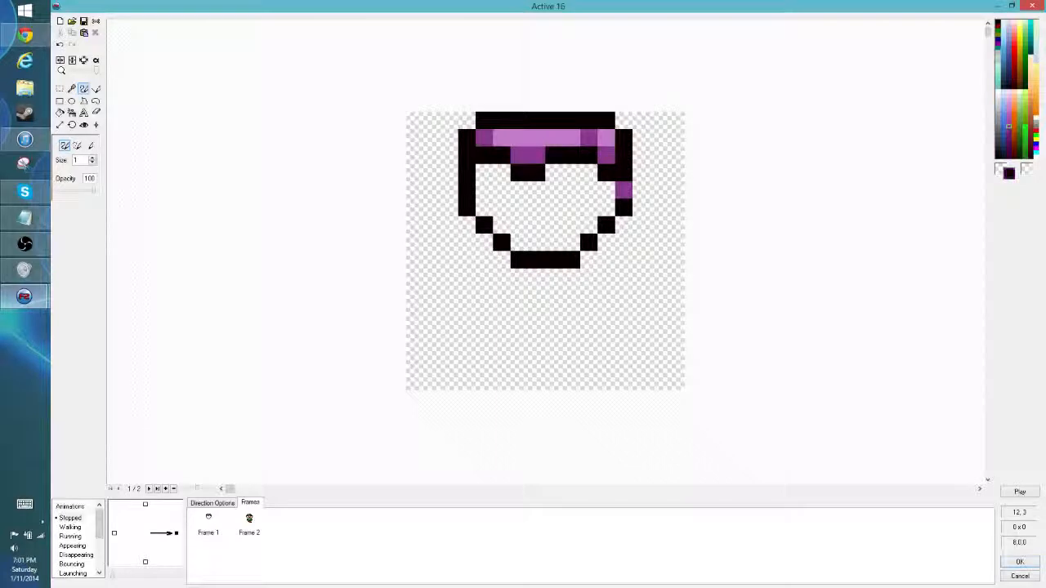
click(623, 190)
click(624, 242)
drag(641, 226, 624, 225)
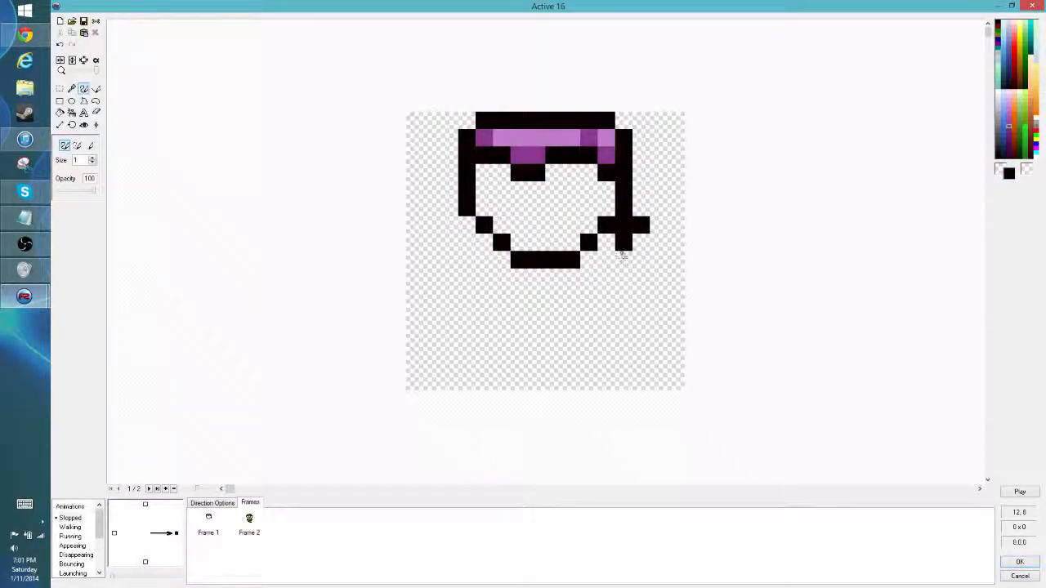
click(623, 260)
right_click(641, 225)
mouse_move(467, 225)
mouse_down()
mouse_move(466, 260)
mouse_move(485, 248)
mouse_move(494, 254)
mouse_up()
shift+click(485, 139)
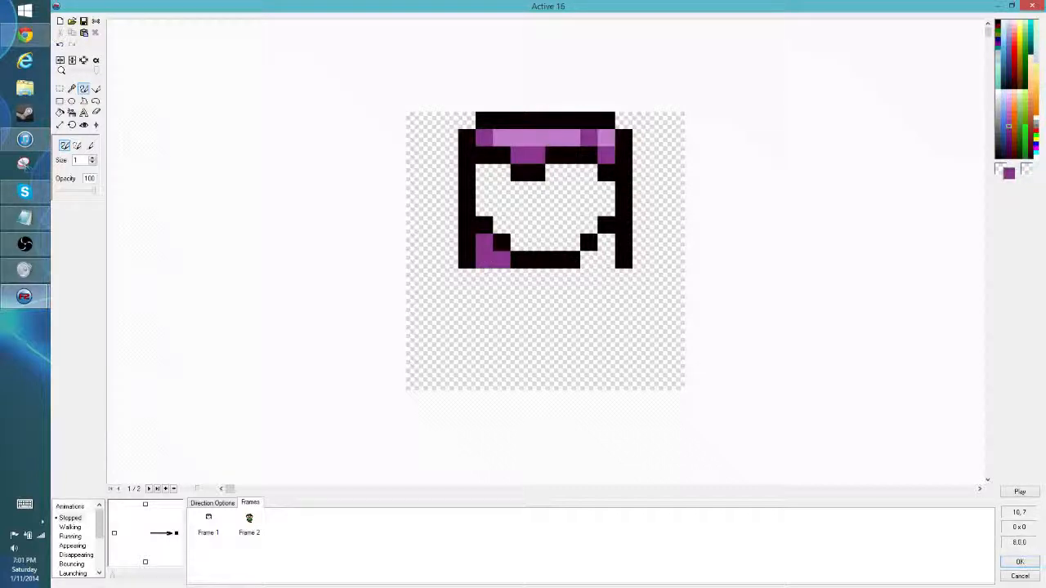
mouse_move(605, 242)
mouse_down()
mouse_move(605, 260)
mouse_move(588, 260)
mouse_up()
Step: Fill the face with the light orange skin tone (255,199,135)
click(1031, 72)
click(59, 112)
click(553, 214)
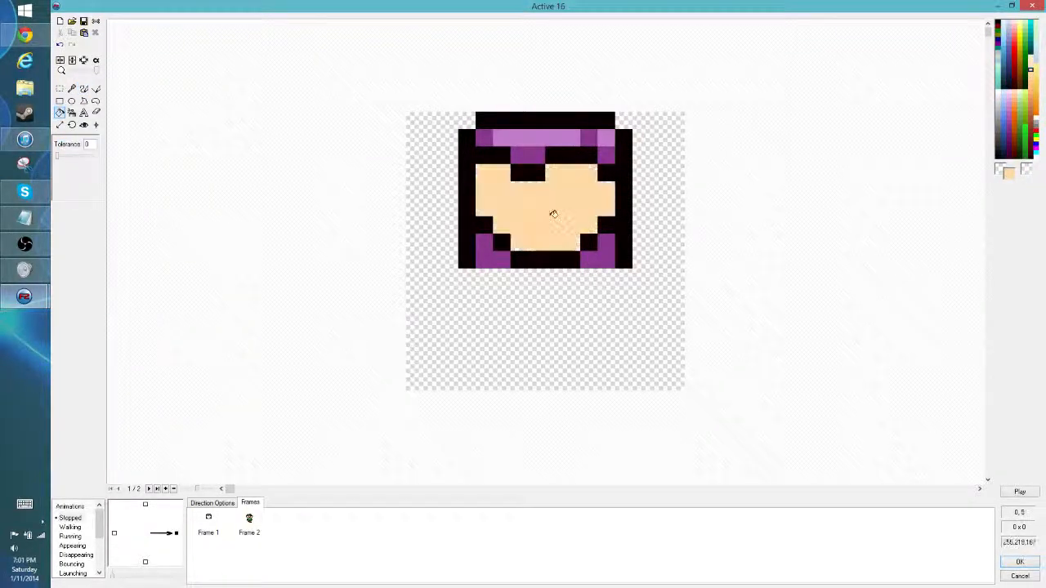
click(1031, 83)
click(519, 200)
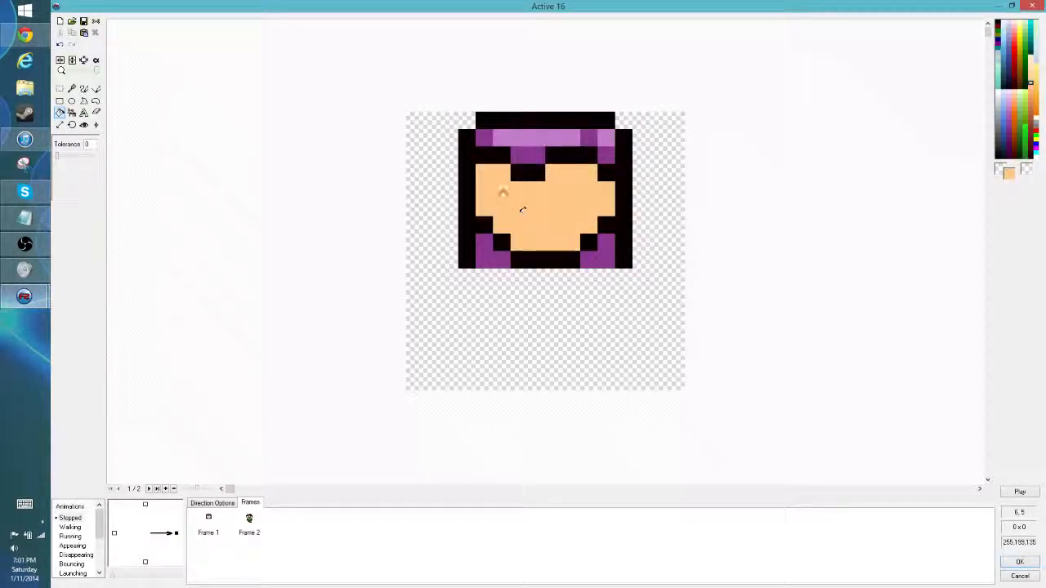
Step: Shade the skin below the hairline in brown and draw two black eyes, each two pixels tall
click(84, 89)
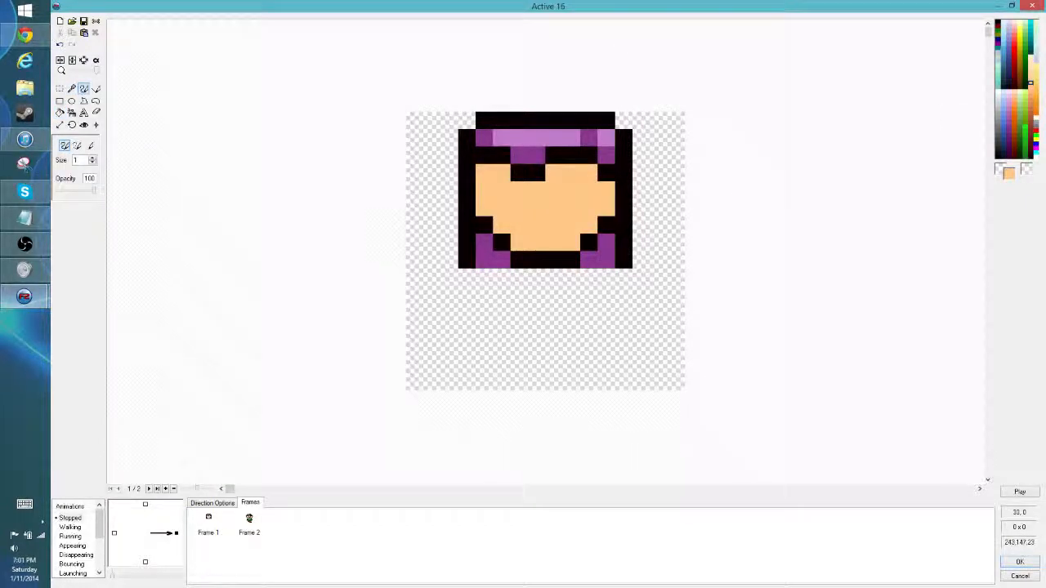
click(1029, 102)
click(1032, 108)
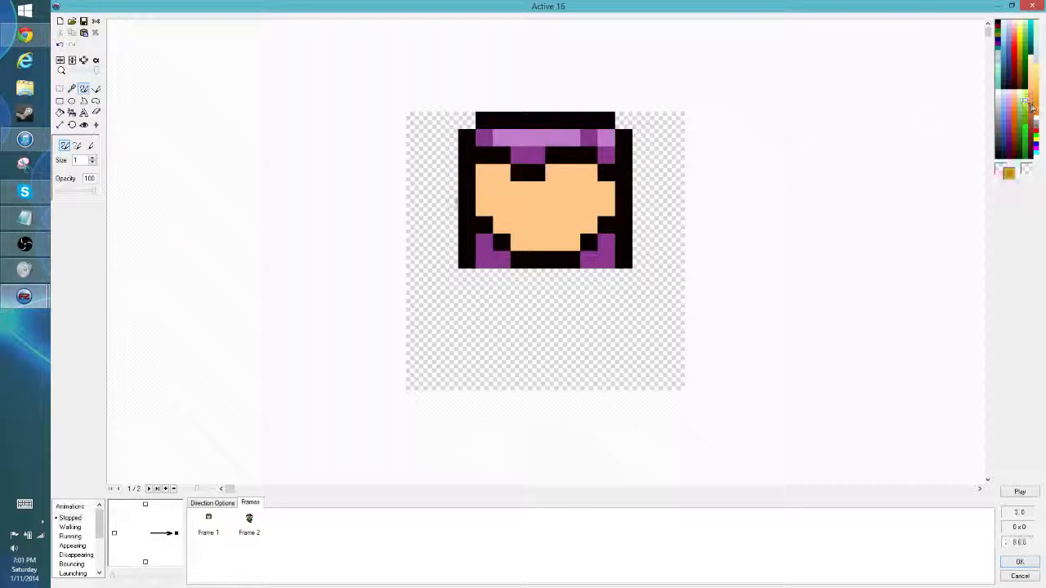
mouse_move(551, 172)
mouse_down()
mouse_move(598, 186)
mouse_move(519, 190)
mouse_move(484, 172)
mouse_move(519, 208)
mouse_move(574, 211)
mouse_up()
click(606, 190)
click(519, 173)
click(571, 192)
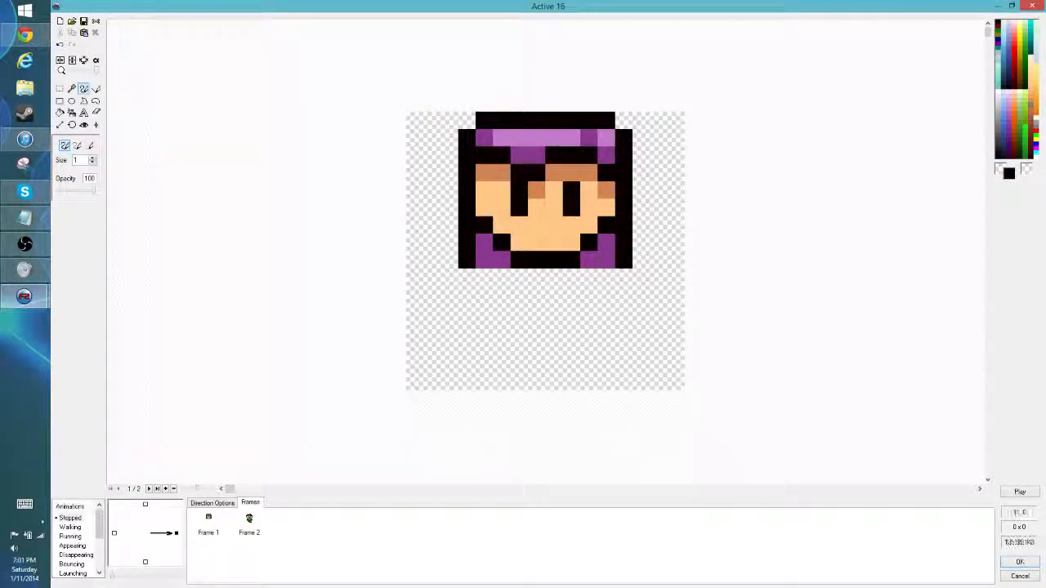
Step: Draw the black shoulders and the outer edges of both arms below the hair, keeping each arm edge two pixels long
click(501, 277)
drag(484, 277, 467, 311)
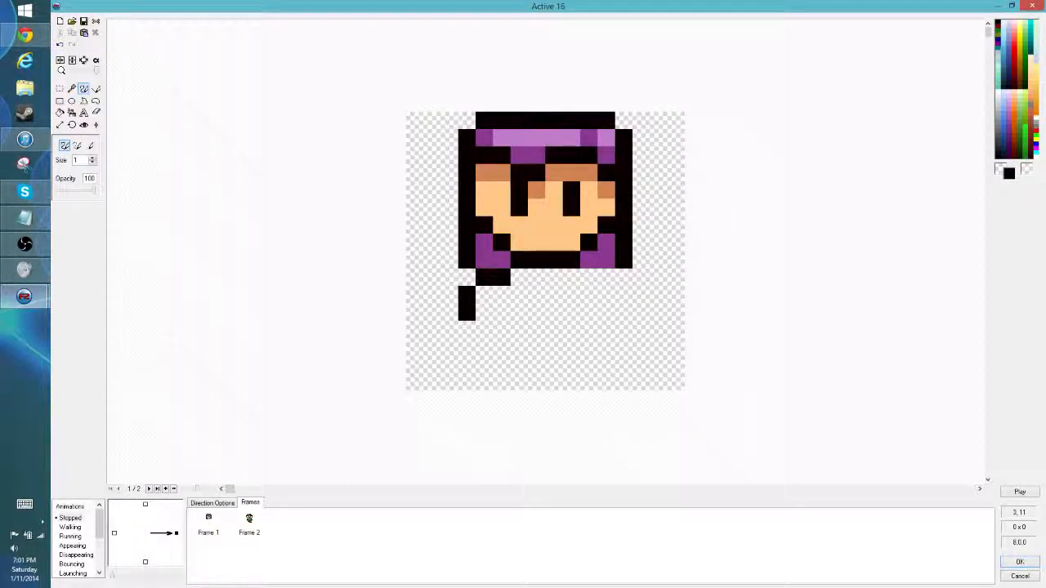
mouse_move(588, 278)
mouse_down()
mouse_move(606, 277)
mouse_move(624, 328)
mouse_up()
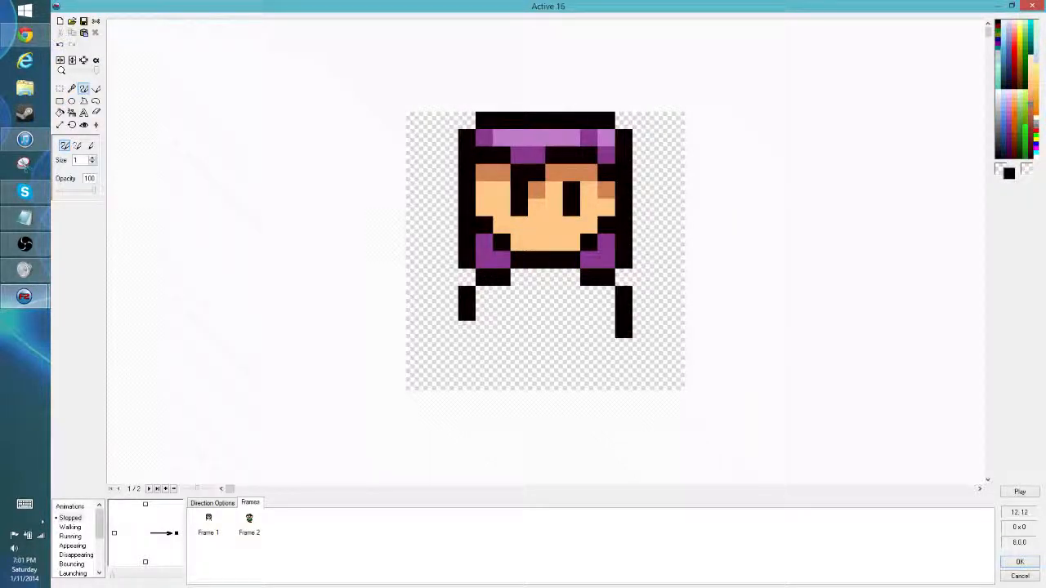
key(ctrl+z)
Step: Outline the left hand in black around a single empty pixel at the end of the left arm
click(484, 329)
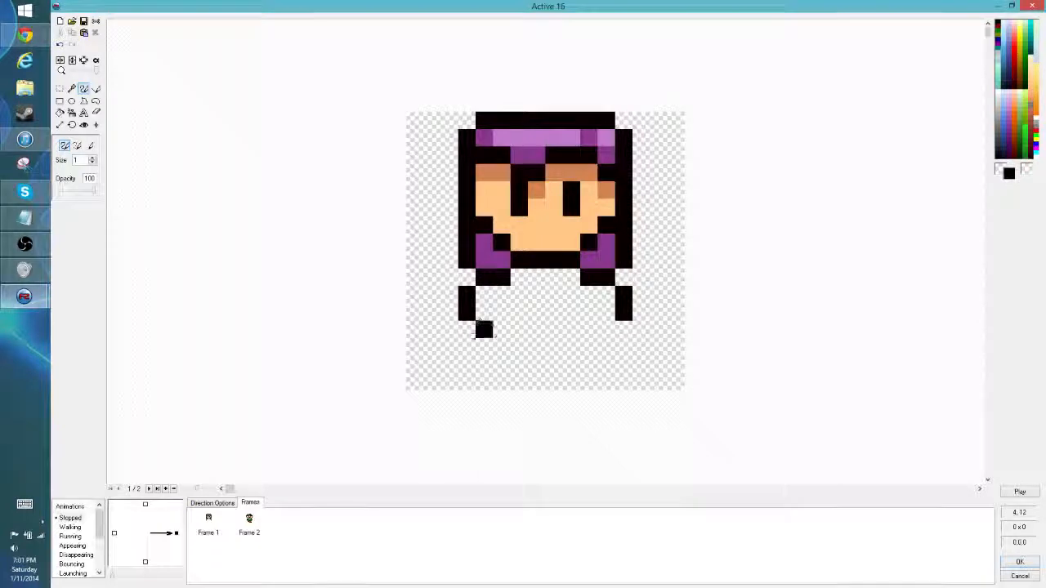
key(ctrl+z)
click(468, 328)
click(483, 346)
click(480, 325)
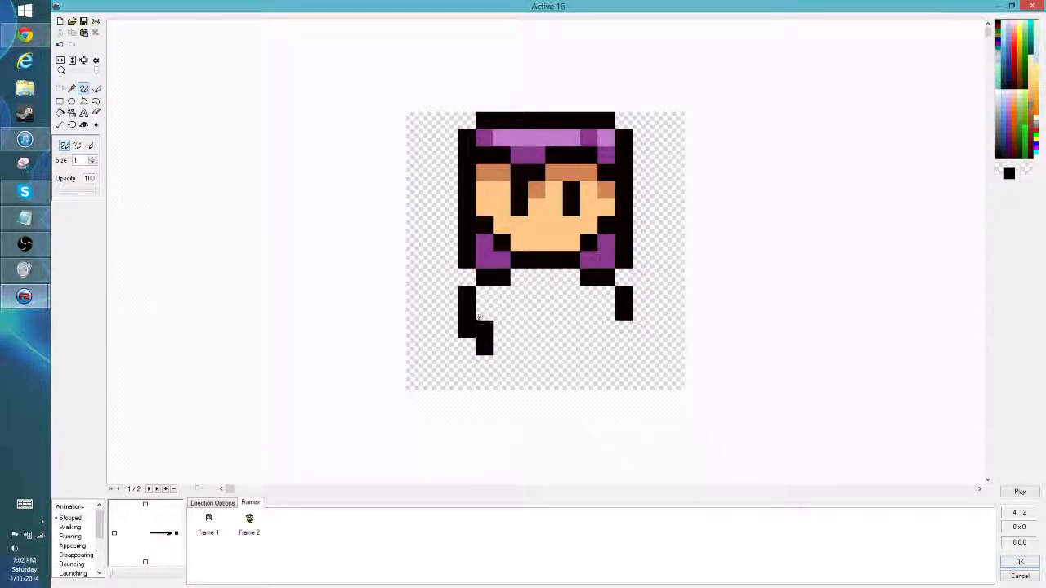
click(484, 312)
right_click(484, 328)
click(501, 329)
click(501, 312)
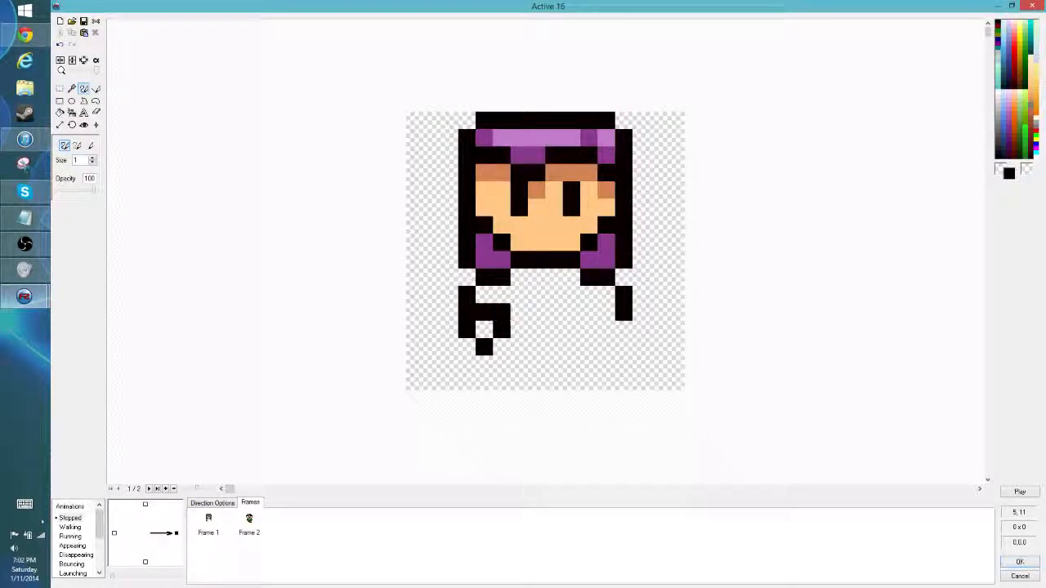
Step: Outline the matching right hand in black and join both hands with a black line along the bottom of the shirt
click(606, 311)
click(588, 311)
click(589, 328)
click(623, 328)
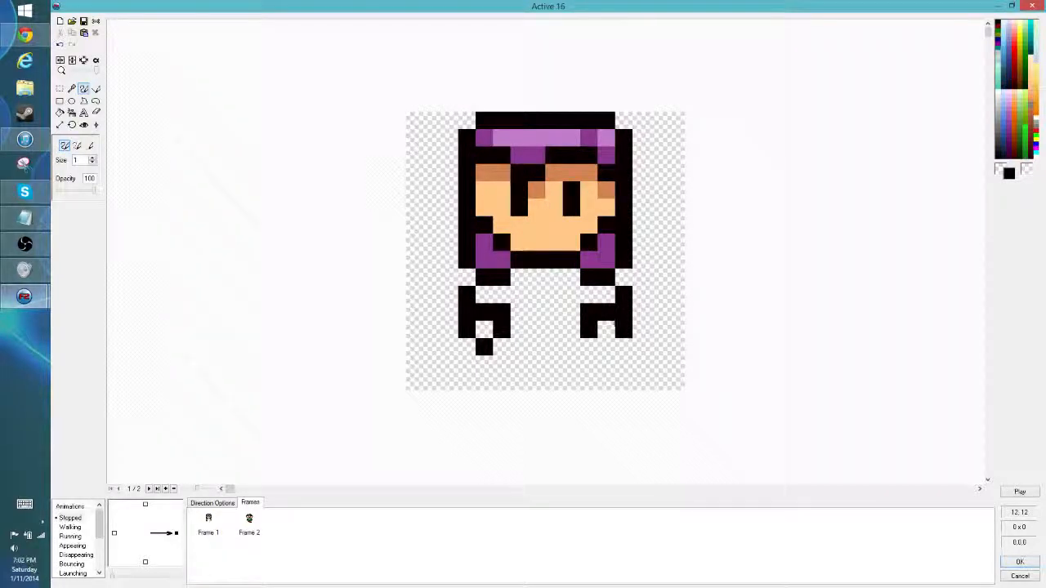
click(605, 346)
click(518, 329)
click(536, 329)
click(554, 328)
click(571, 329)
Step: Outline the legs in black, with the left leg reaching the canvas bottom and the right leg shorter and raised
click(554, 347)
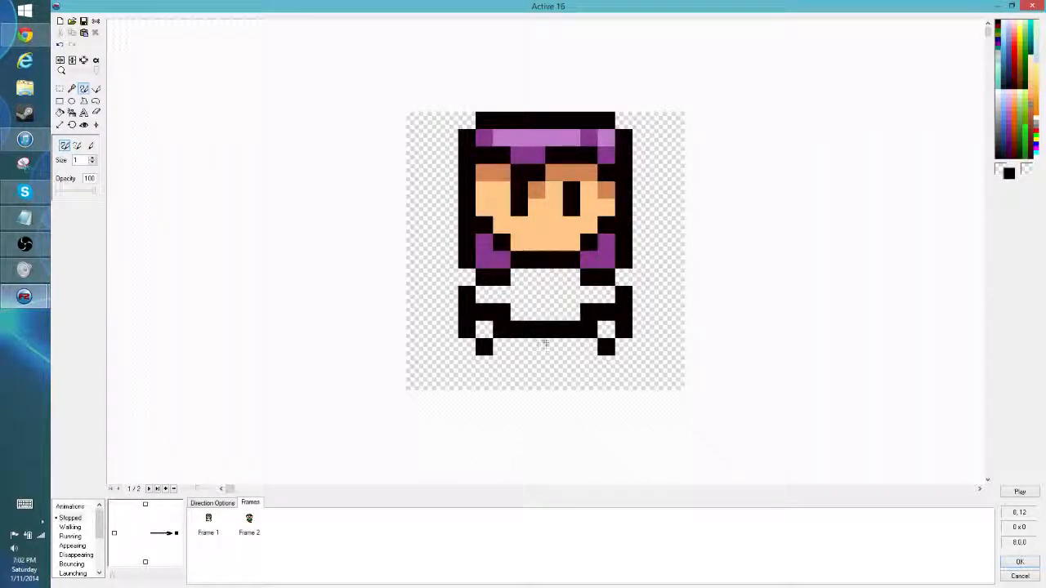
click(553, 364)
click(536, 364)
right_click(537, 364)
mouse_move(537, 382)
mouse_down()
mouse_move(501, 382)
mouse_move(501, 365)
mouse_up()
right_drag(501, 382, 500, 367)
drag(501, 363, 501, 347)
click(571, 363)
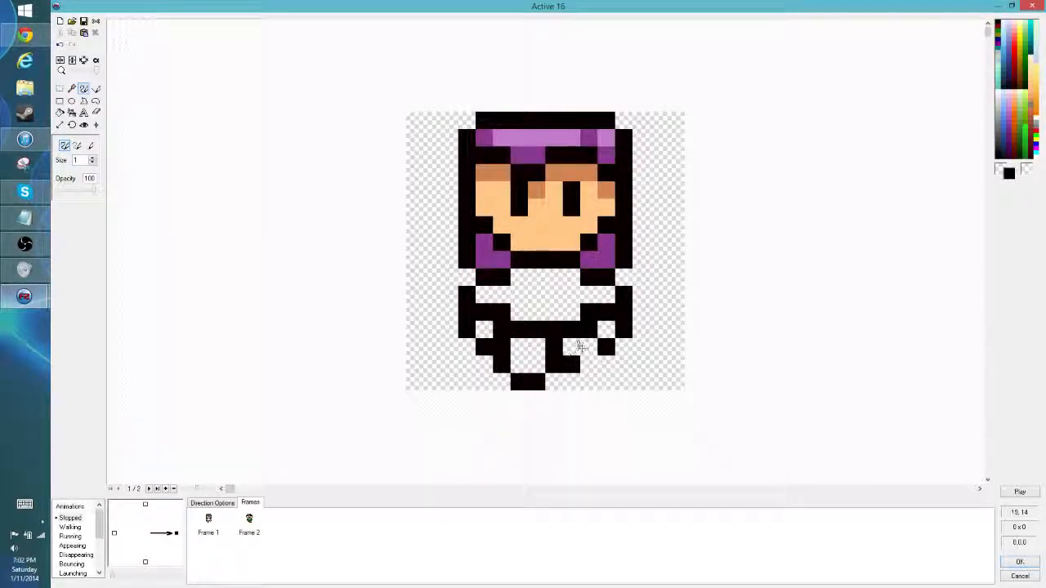
click(588, 346)
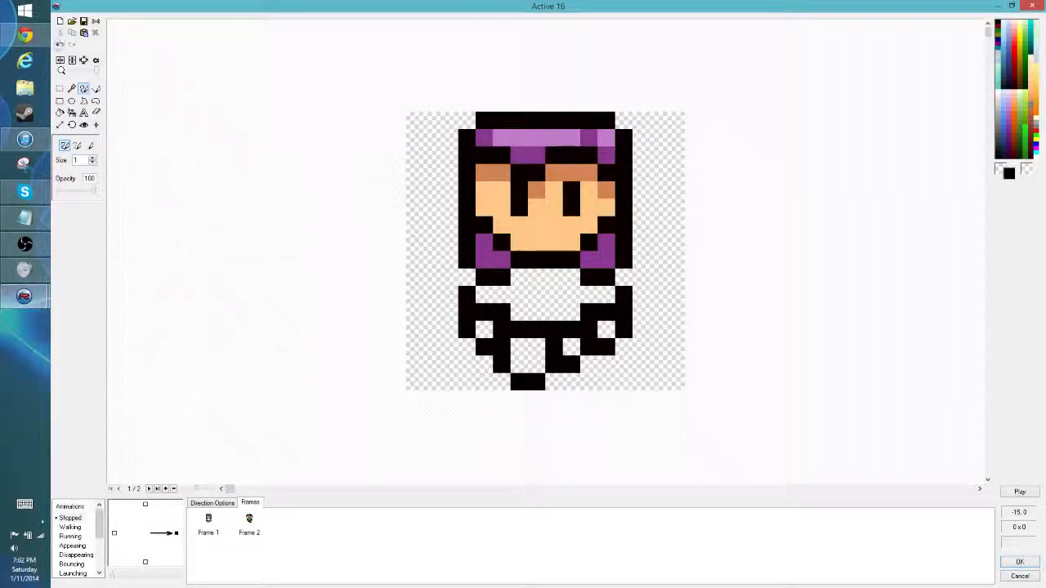
Step: Fill the left leg with muted green and the shirt and sleeves with mustard yellow
click(60, 112)
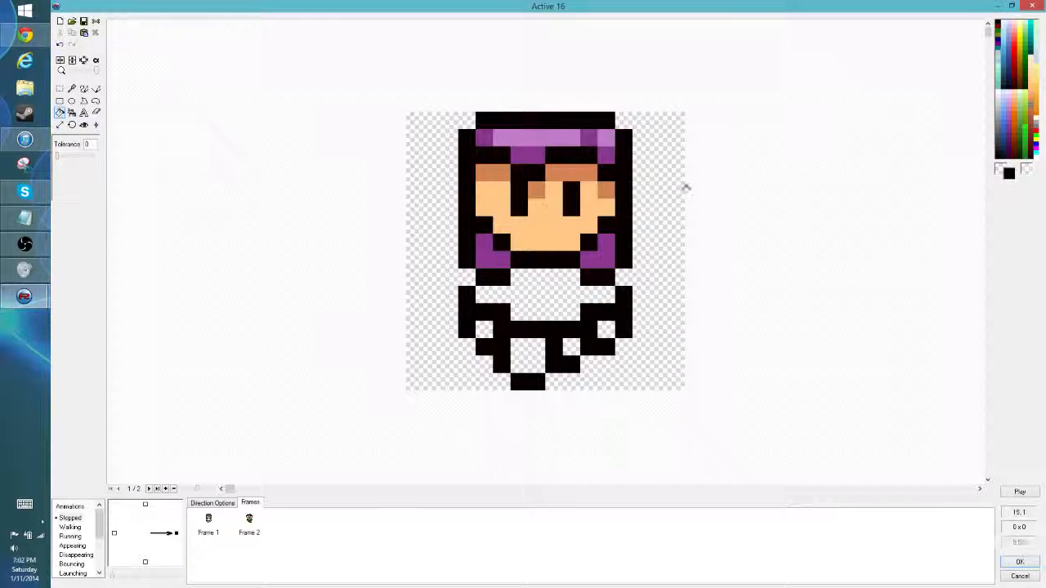
click(1019, 112)
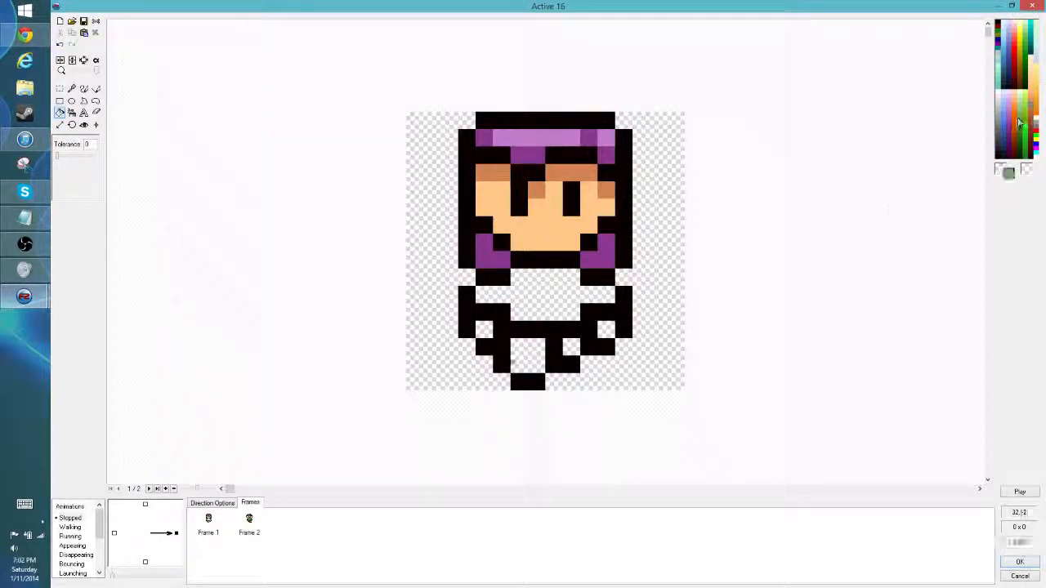
click(528, 356)
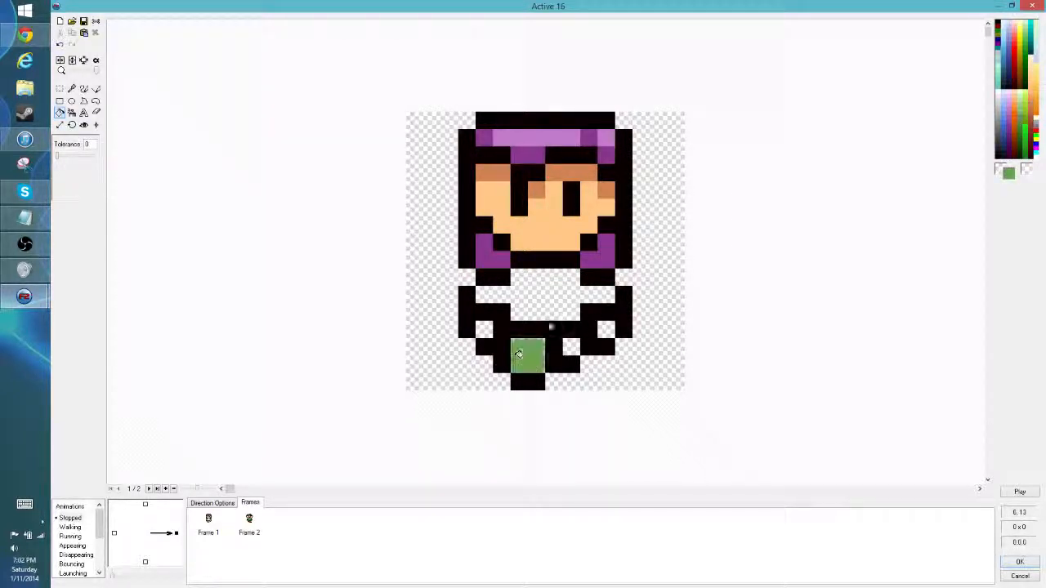
click(1021, 55)
click(577, 301)
Step: Fill both hands with the face's skin tone and the raised right leg with black
click(486, 329)
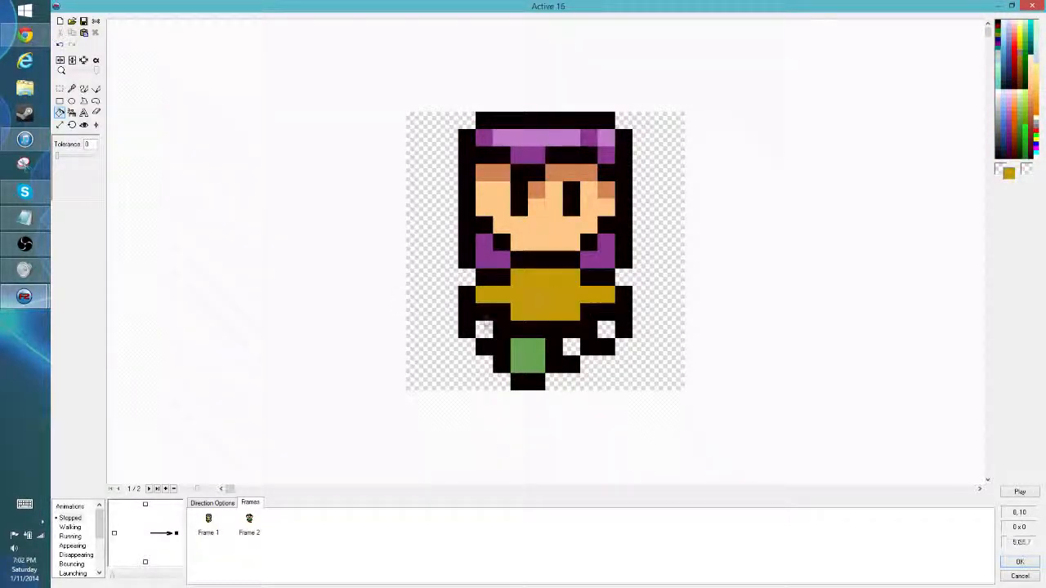
shift+click(545, 226)
click(485, 329)
click(606, 329)
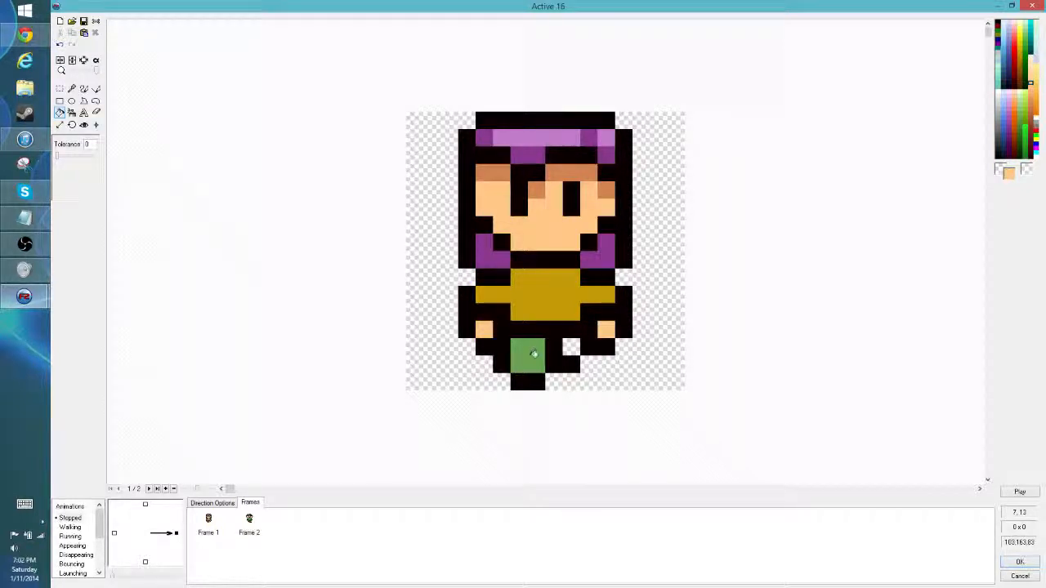
shift+click(561, 363)
click(572, 347)
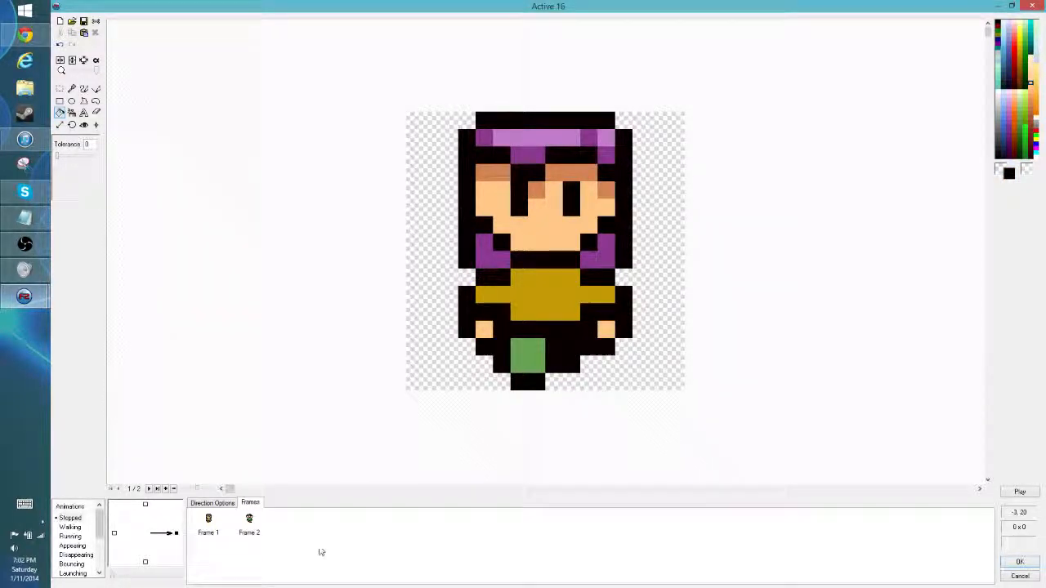
click(60, 87)
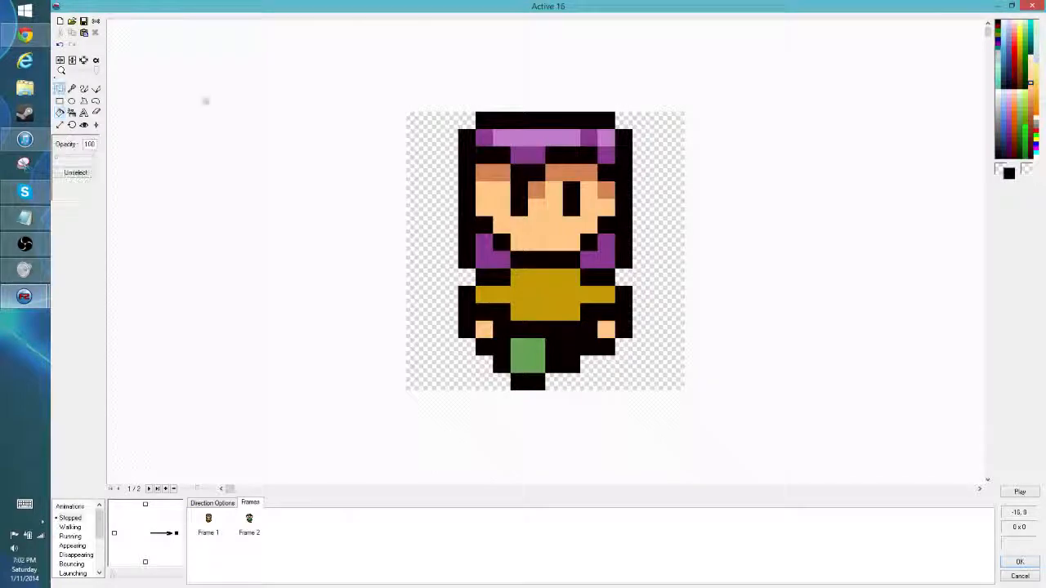
drag(346, 63, 774, 478)
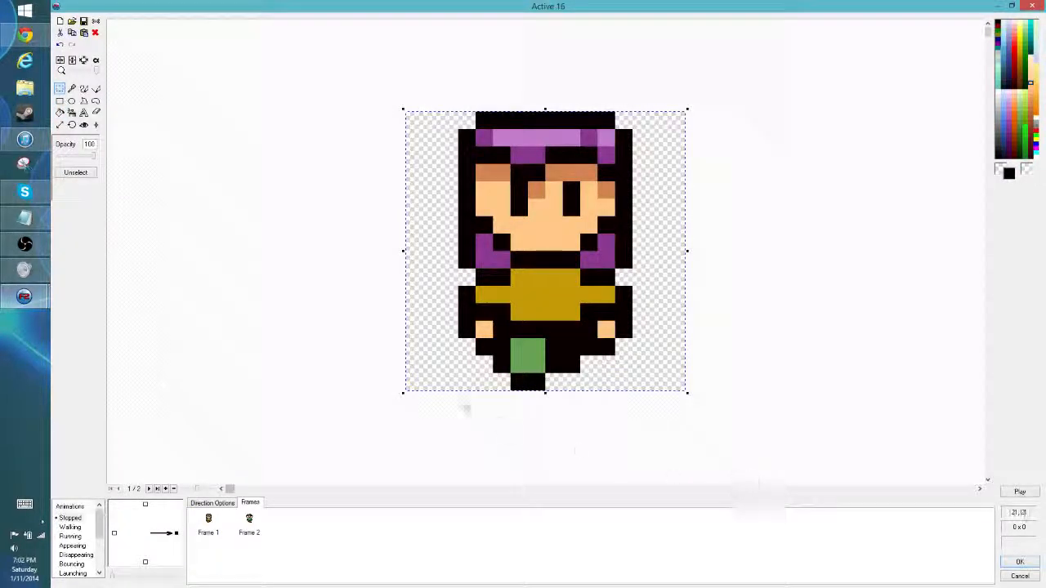
key(ctrl+v)
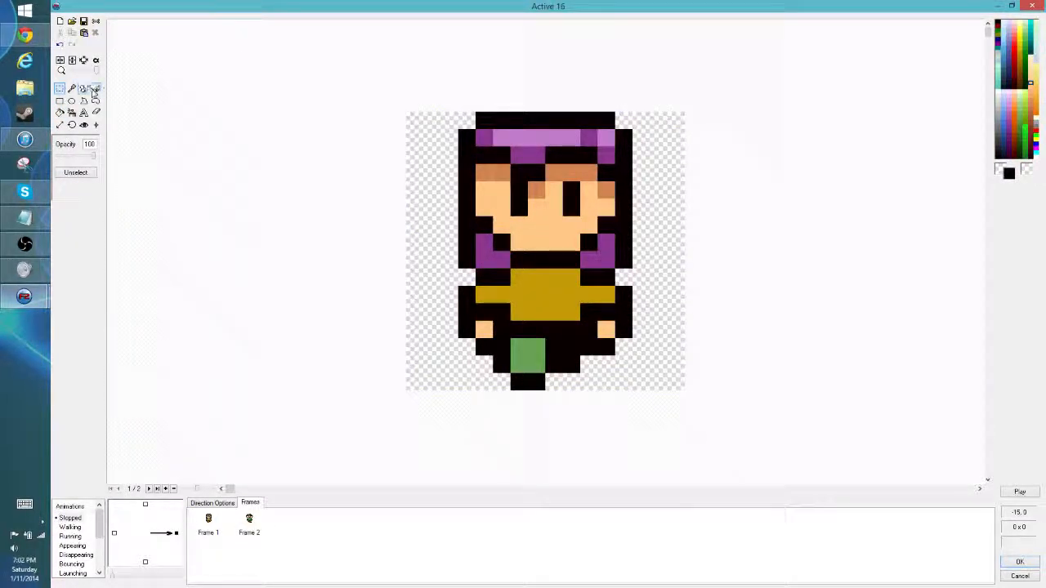
Step: Close the black outline gap between hair and arm on both sides and add a two-pixel black edge outside each hair tip
click(83, 88)
click(466, 277)
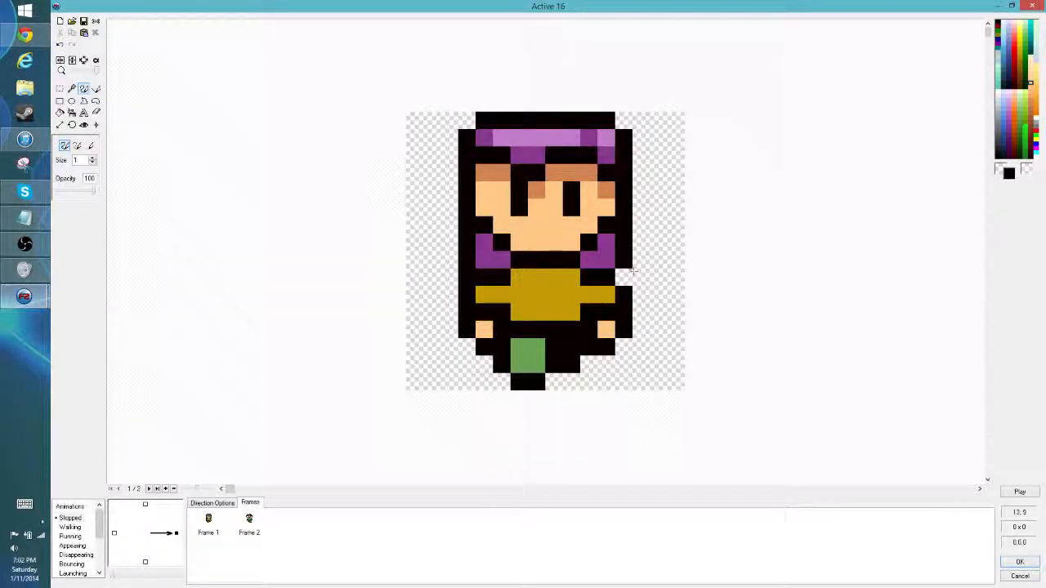
click(623, 277)
drag(641, 277, 640, 260)
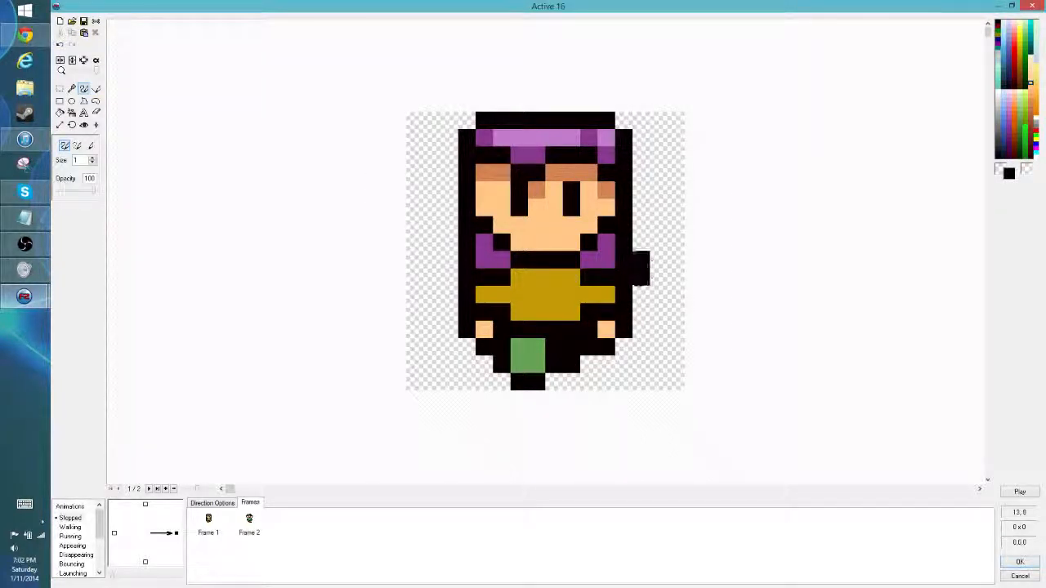
drag(448, 258, 449, 277)
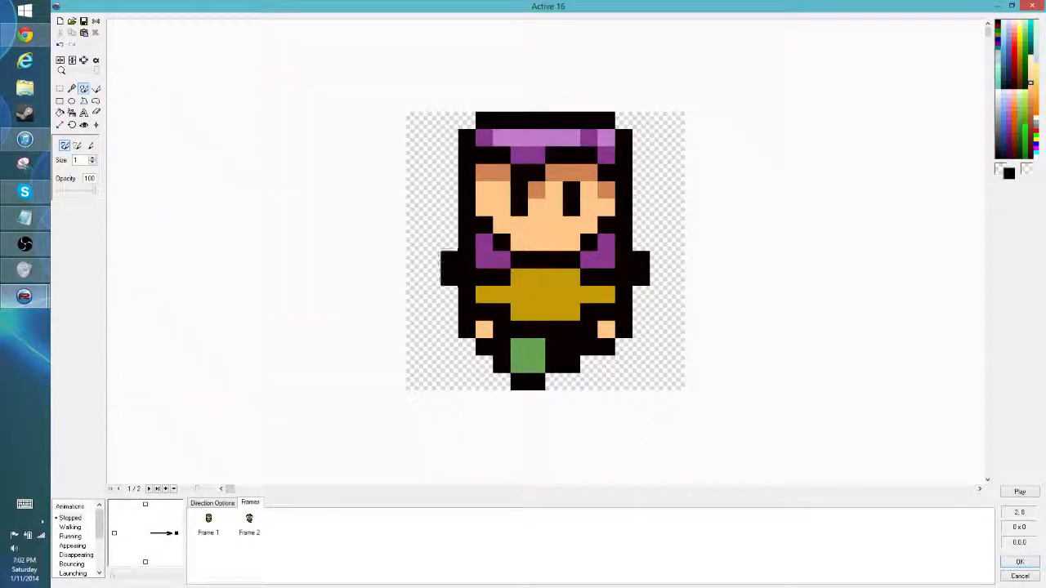
Step: Recolour the two pixels inside each new hair edge dark purple and extend both black edges one pixel downward
ctrl+click(484, 260)
click(467, 260)
click(467, 278)
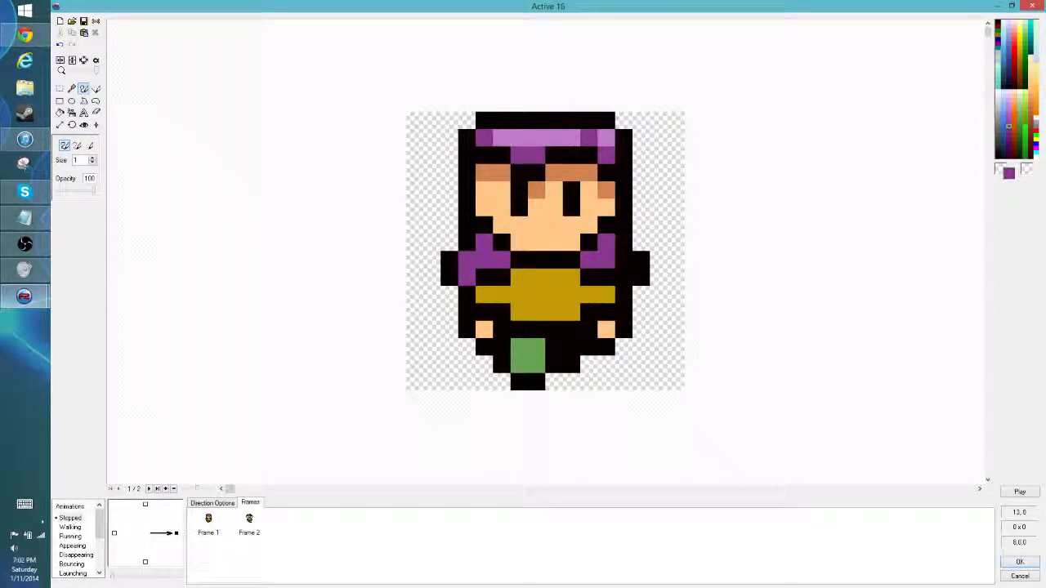
drag(624, 260, 624, 276)
ctrl+click(641, 277)
click(640, 294)
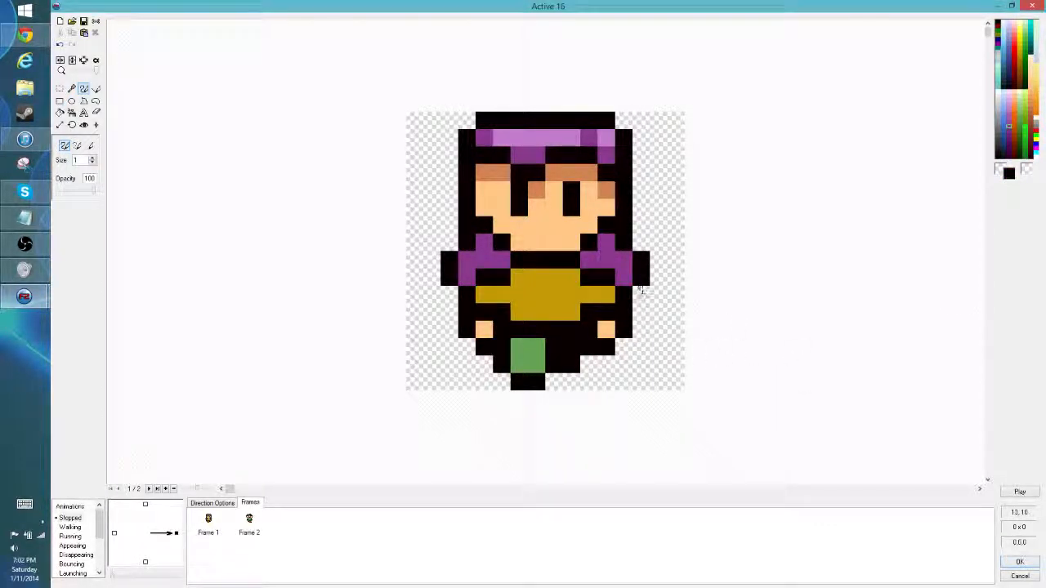
click(449, 294)
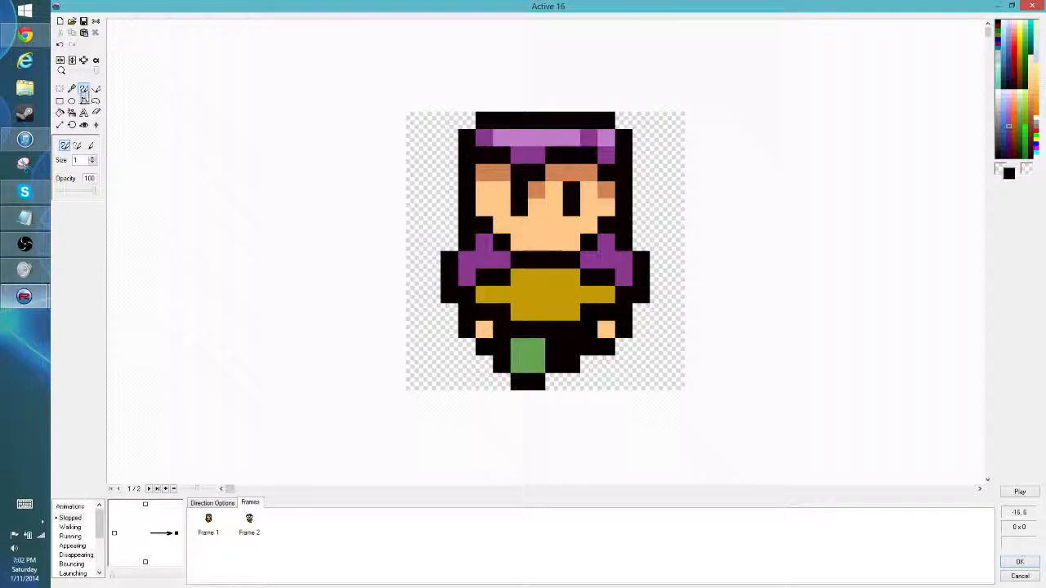
Step: Copy the whole golfer from Frame 1 and replace the old brown-haired sprite in Frame 2 with it
click(60, 88)
key(ctrl+a)
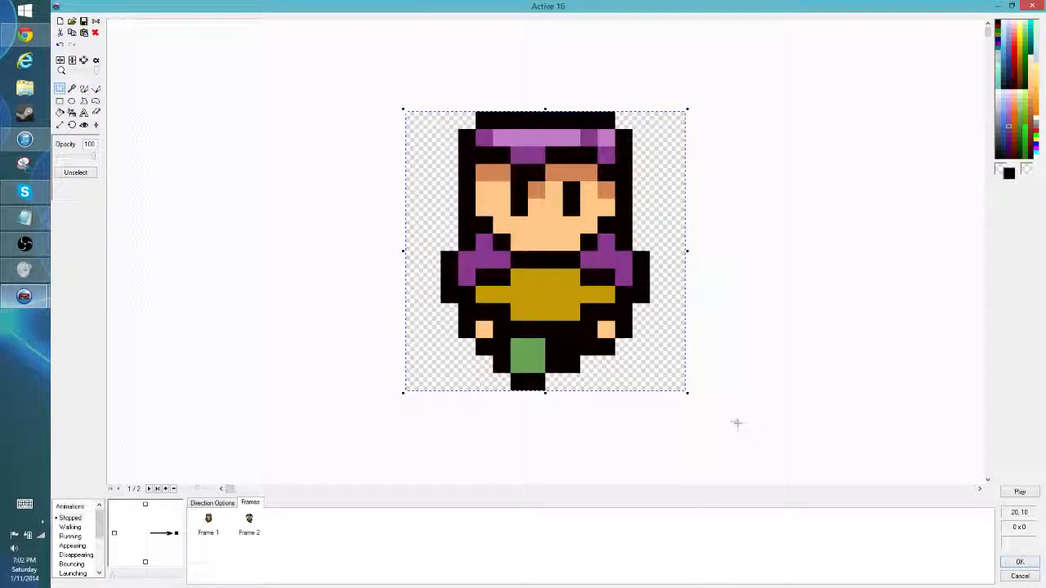
click(250, 523)
drag(349, 90, 684, 427)
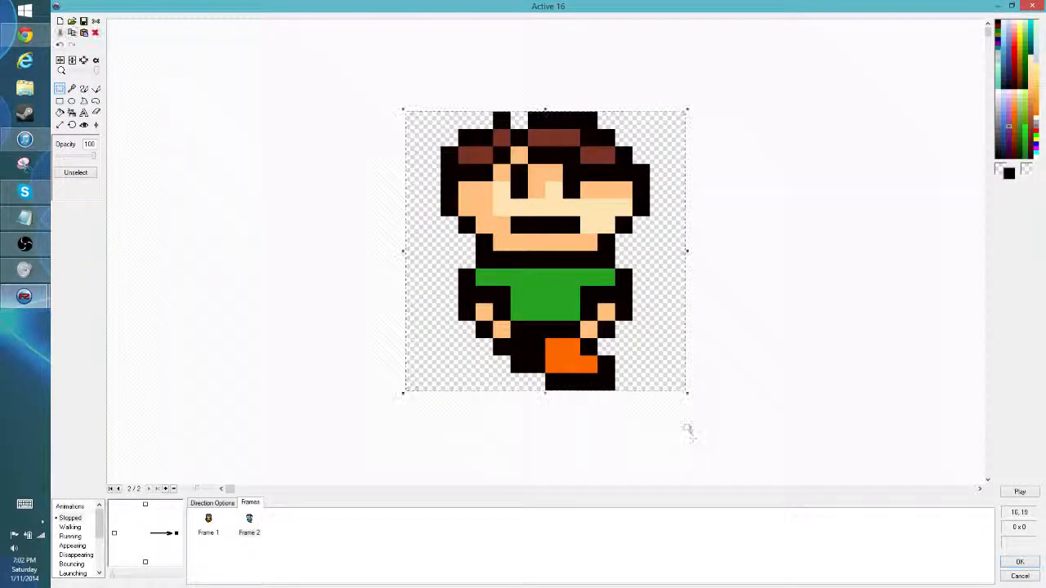
key(Delete)
key(ctrl+v)
click(294, 412)
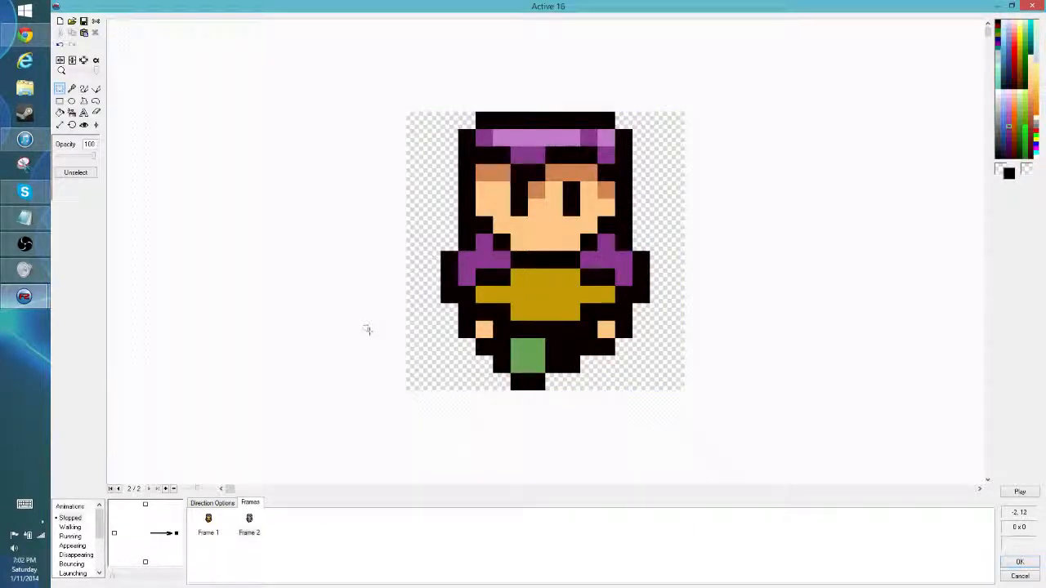
Step: Flip the legs horizontally in Frame 2, compare it with Frame 1, and accept the edited animation
drag(488, 411, 602, 345)
click(510, 401)
drag(498, 399, 596, 346)
click(60, 60)
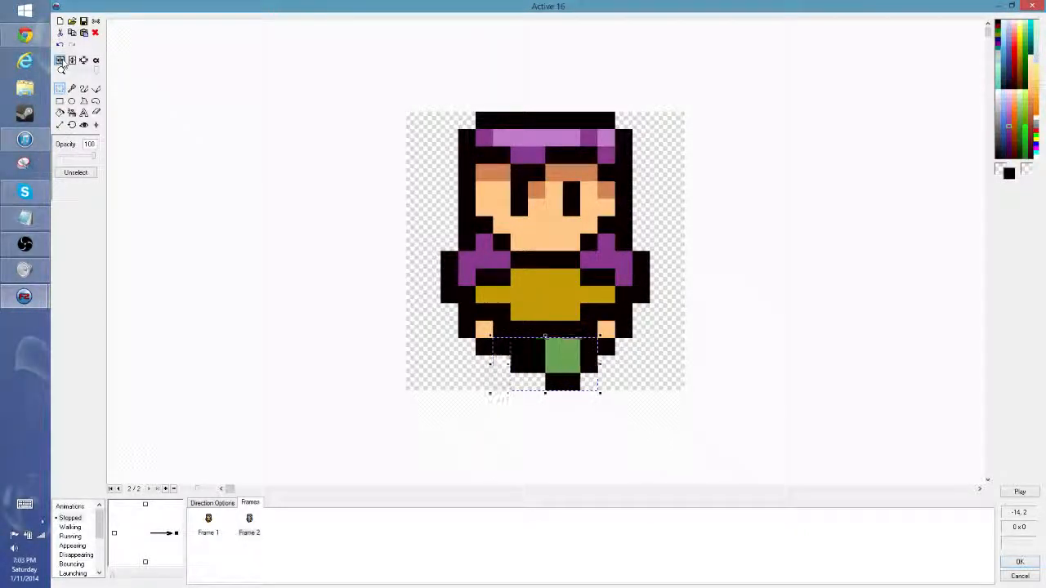
click(209, 523)
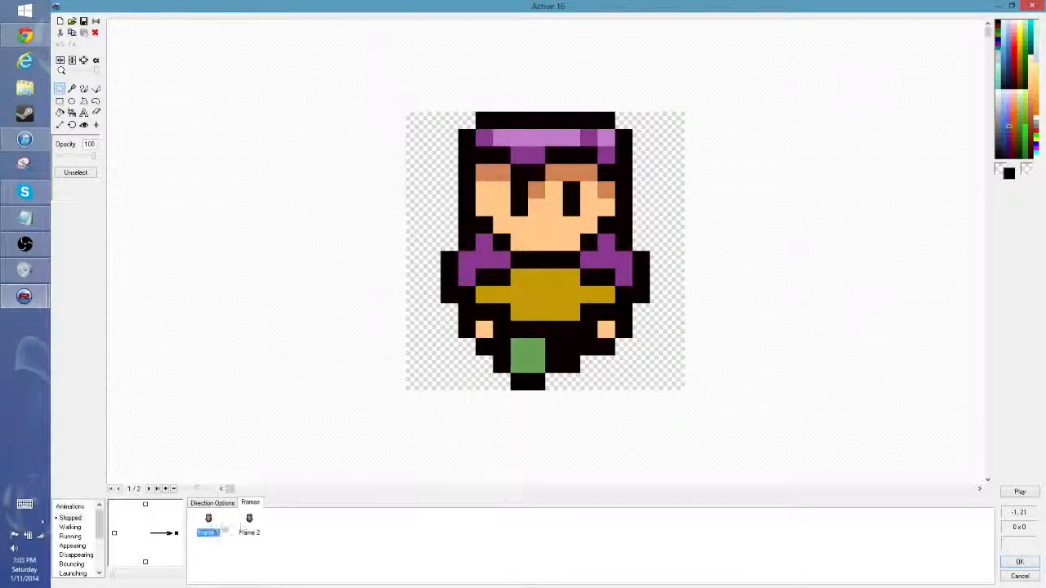
click(249, 527)
click(1019, 562)
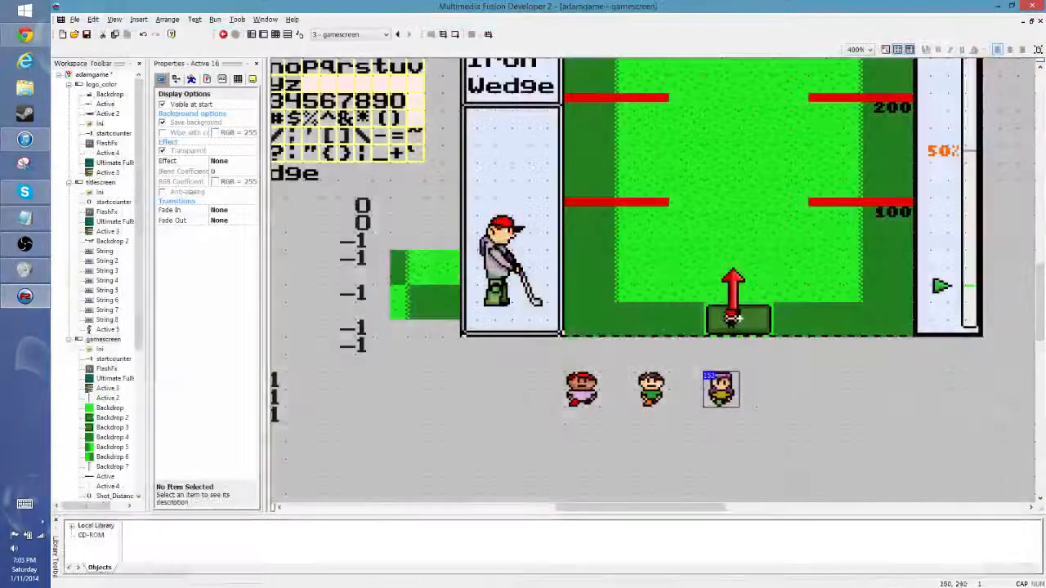
Step: Move the green-shirted and purple-haired golfers beside the first golfer so the three stand in a tight row below the course
click(797, 407)
drag(722, 399, 614, 392)
click(664, 442)
click(648, 404)
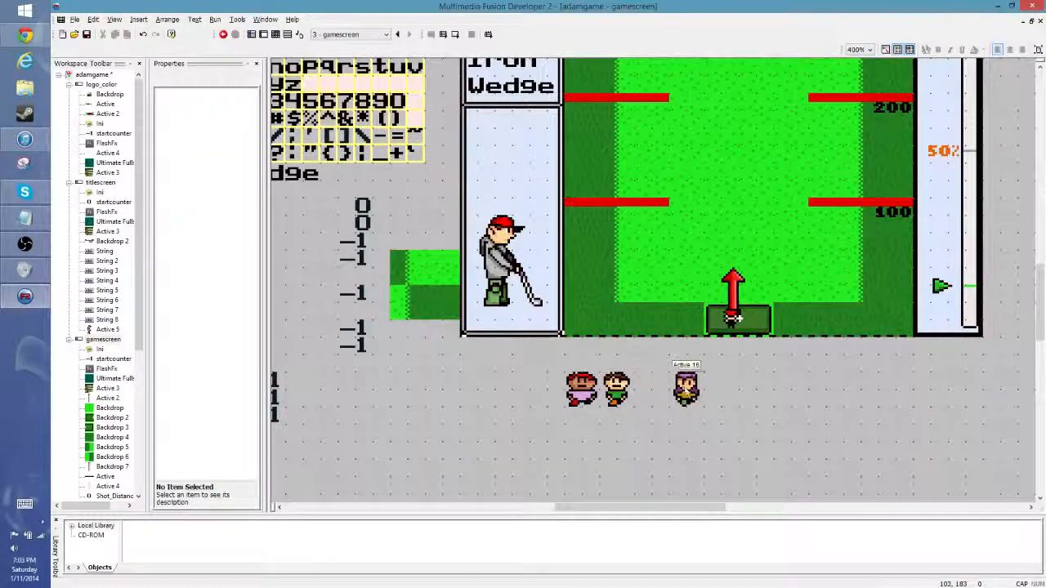
drag(687, 397, 651, 397)
click(778, 445)
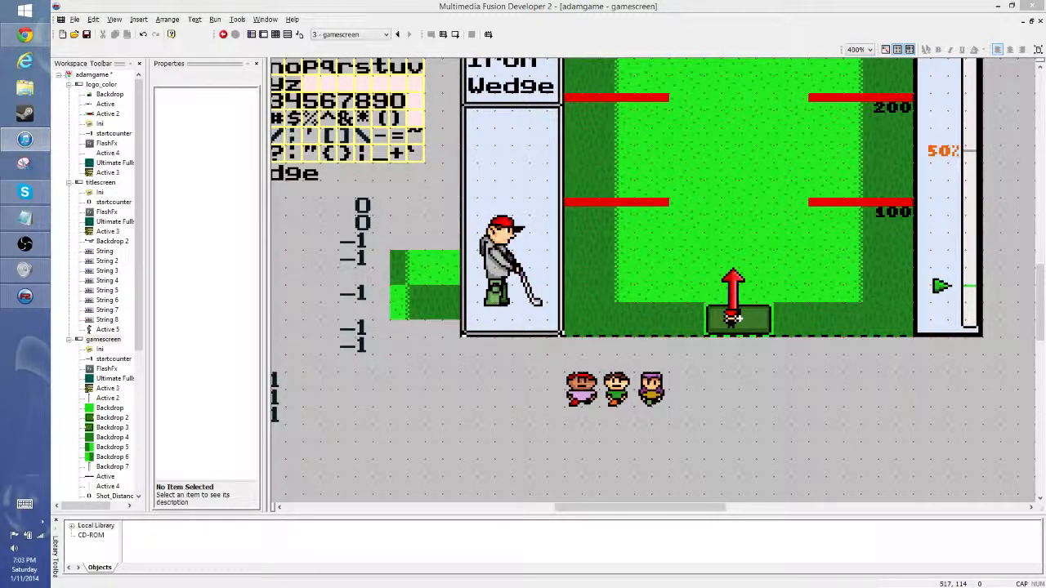
Step: Switch to the Notepad break note and set the return time to 7:15pm and the wait to 11 minutes
click(24, 219)
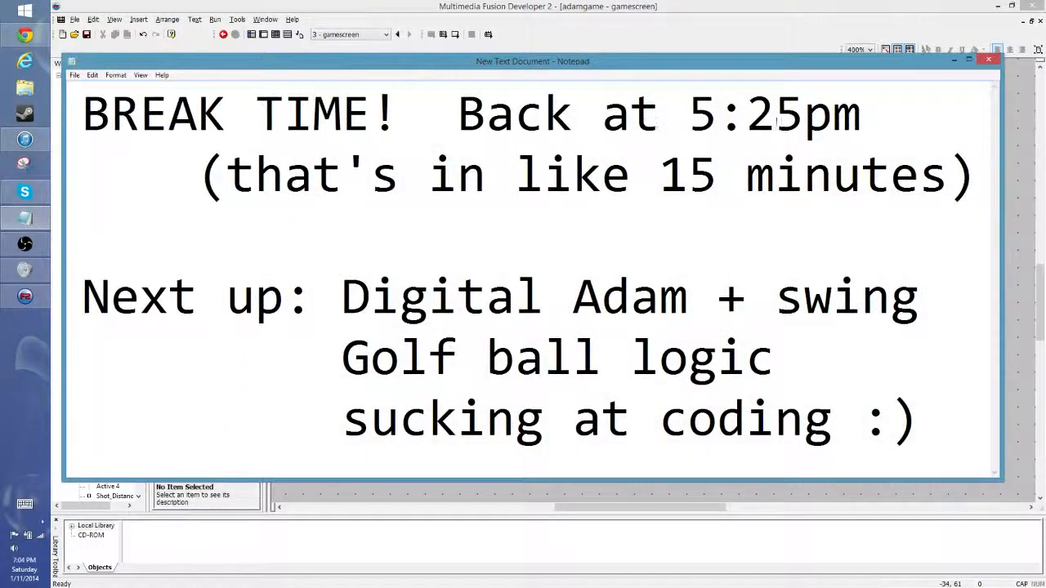
drag(691, 119, 718, 118)
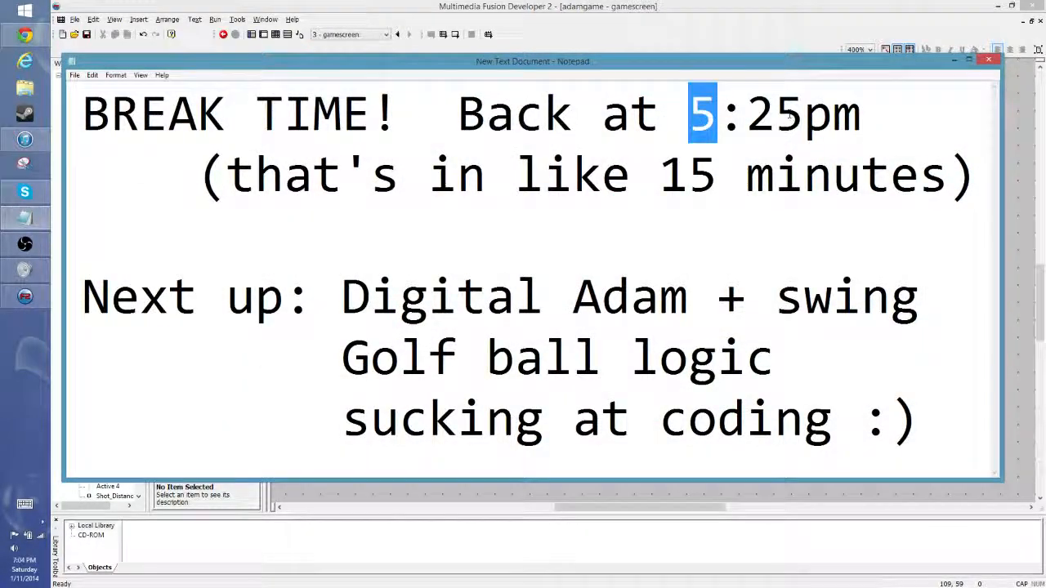
text(7)
key(Right)
key(shift+Right)
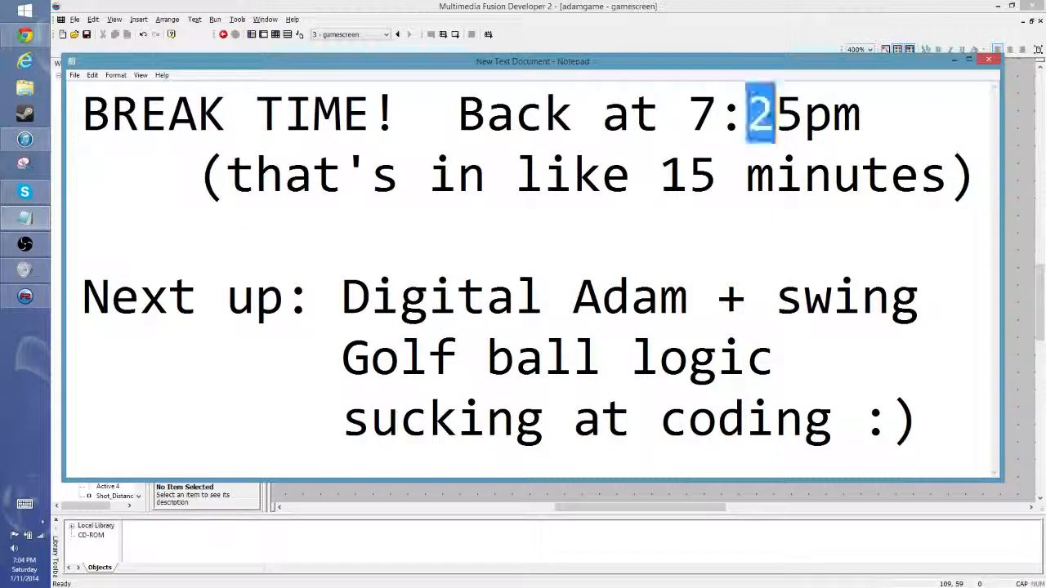
text(1)
drag(691, 175, 718, 175)
text(1)
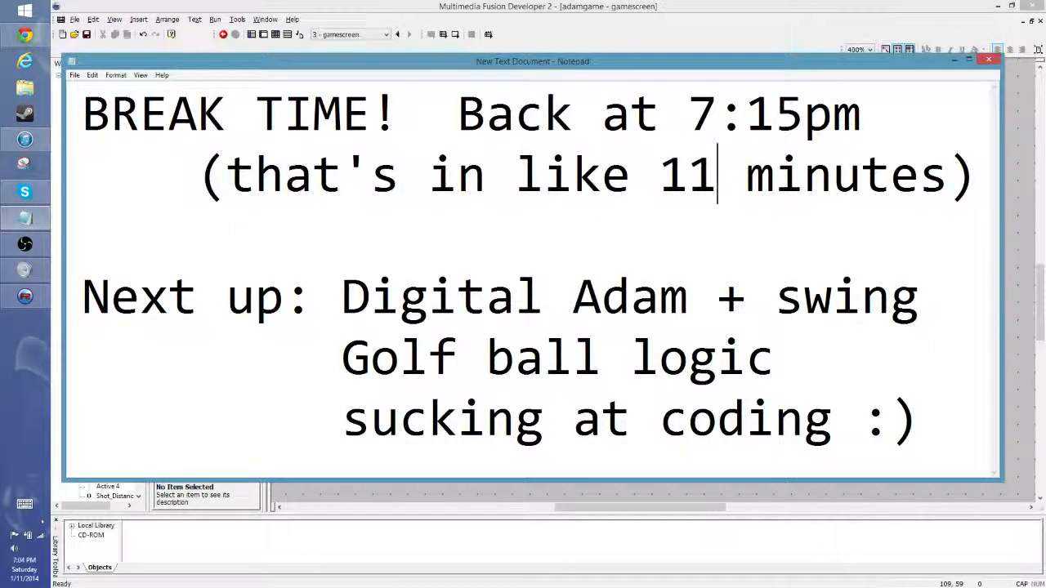
Step: Replace the first "Next up" entry with "Final Stretch!!!!!"
click(343, 296)
drag(343, 299, 919, 298)
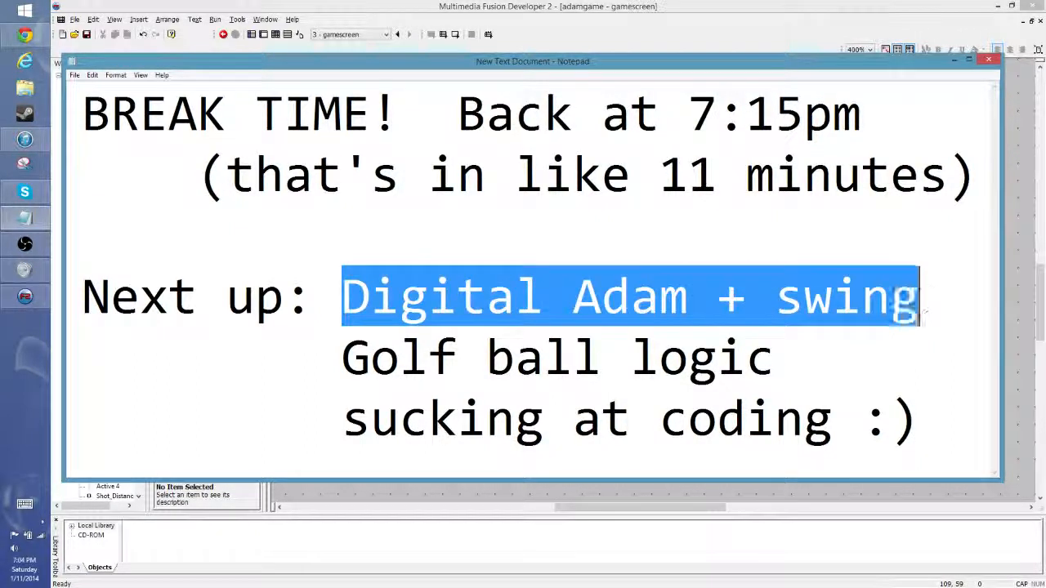
text(fINAL)
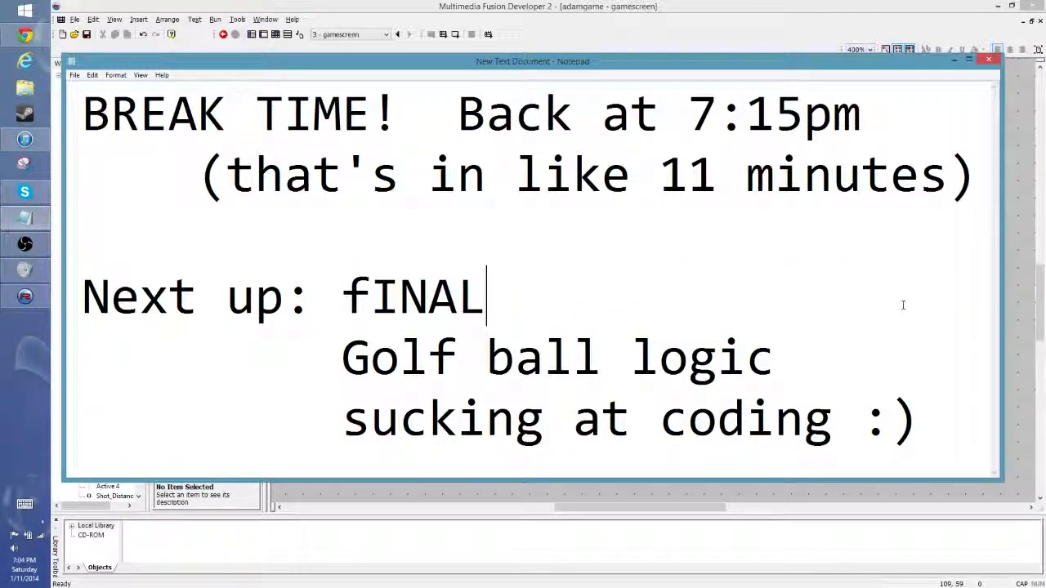
key(BackSpace)
key(BackSpace)
key(BackSpace)
key(BackSpace)
key(BackSpace)
text(Final St)
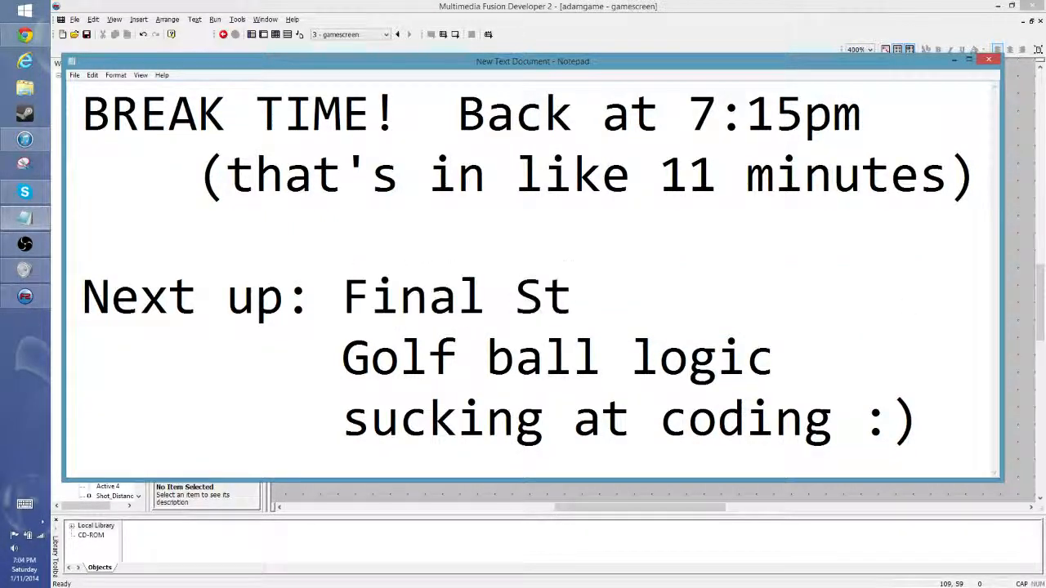
text(retch!!!!!)
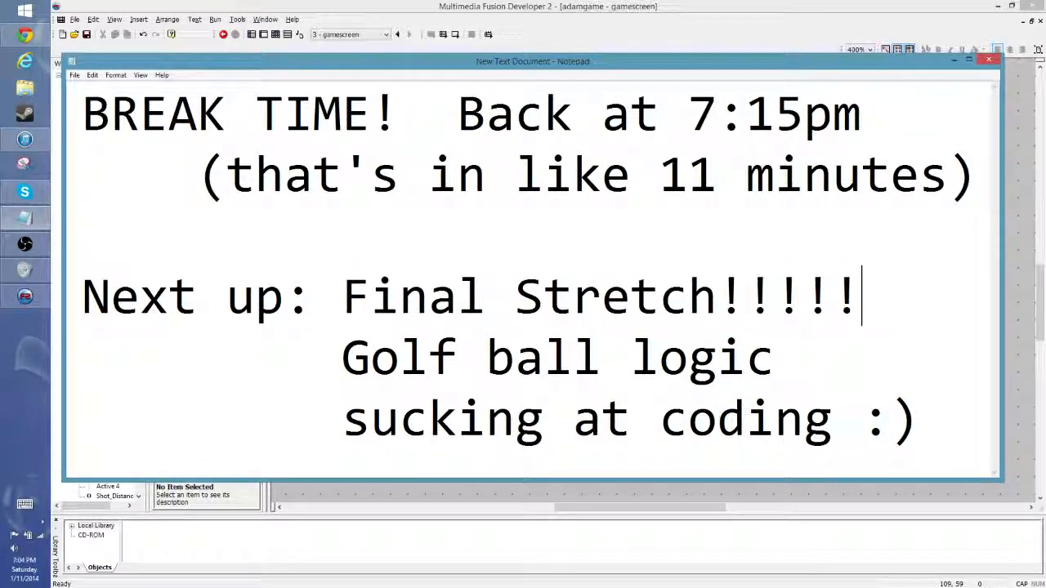
Step: Replace the "Golf ball logic" line with "draw golf ball/target"
drag(343, 357, 766, 351)
text(draw )
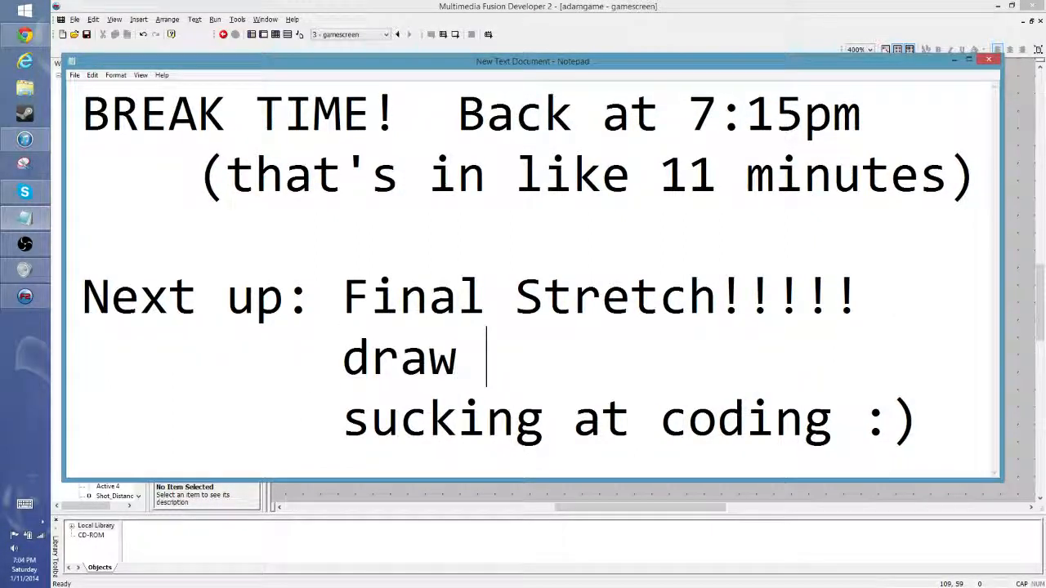
text(golf ball / )
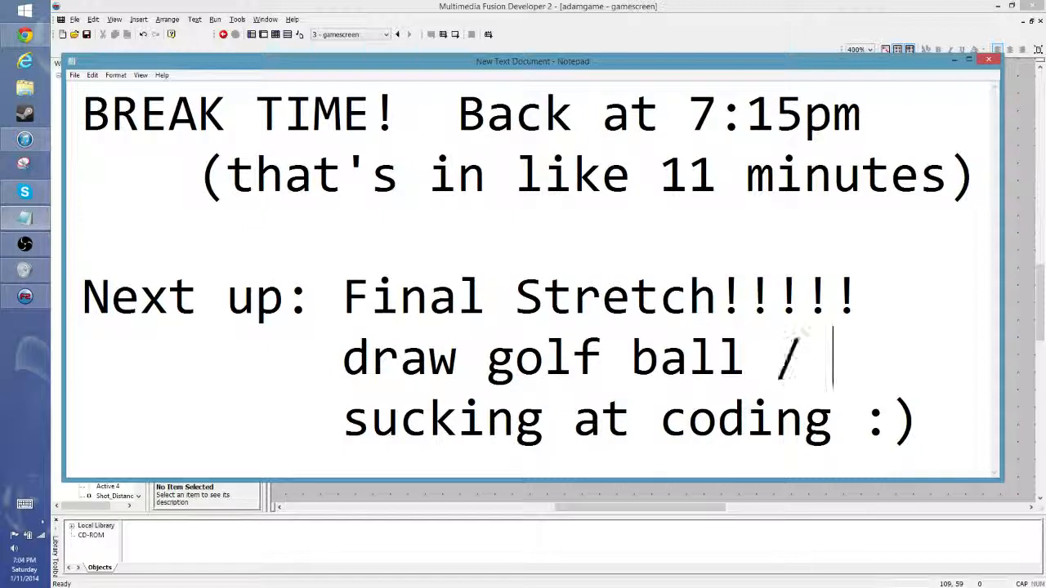
text(targ)
key(BackSpace)
key(BackSpace)
key(BackSpace)
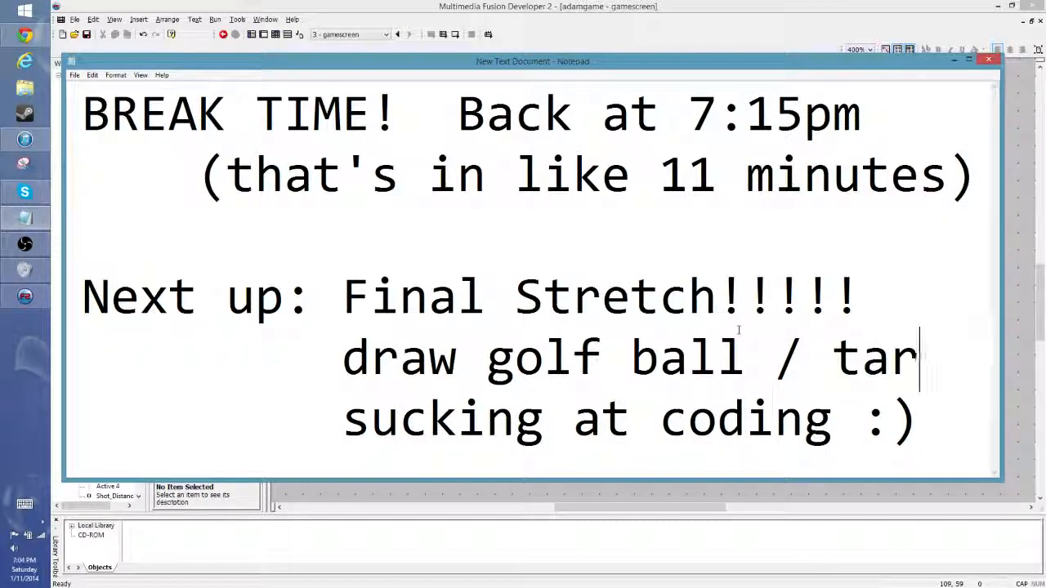
key(BackSpace)
key(BackSpace)
key(BackSpace)
key(BackSpace)
text(/target)
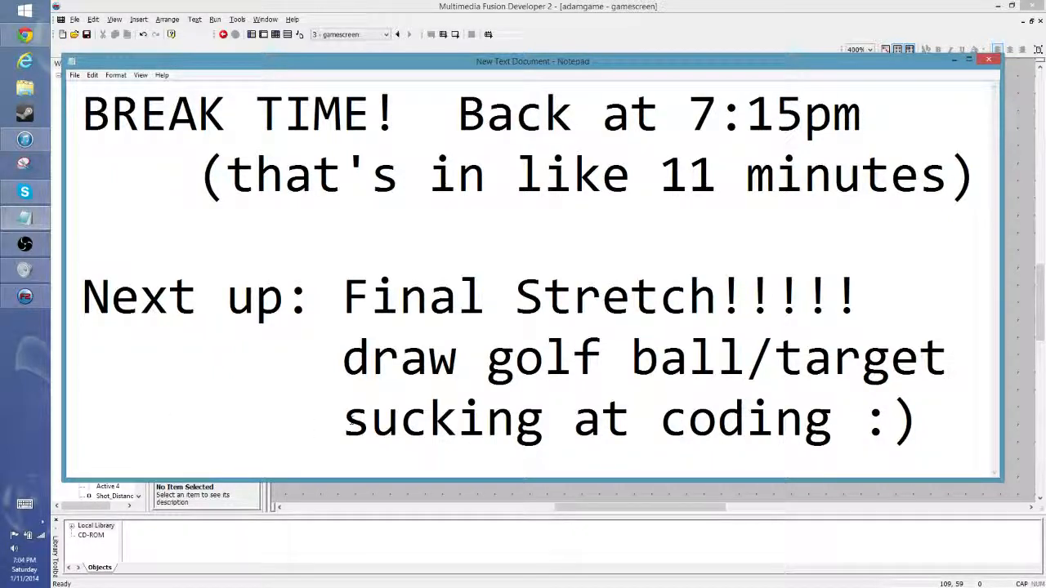
Step: Replace the last line of the note with "hook it all up!! :) :)"
drag(342, 419, 924, 418)
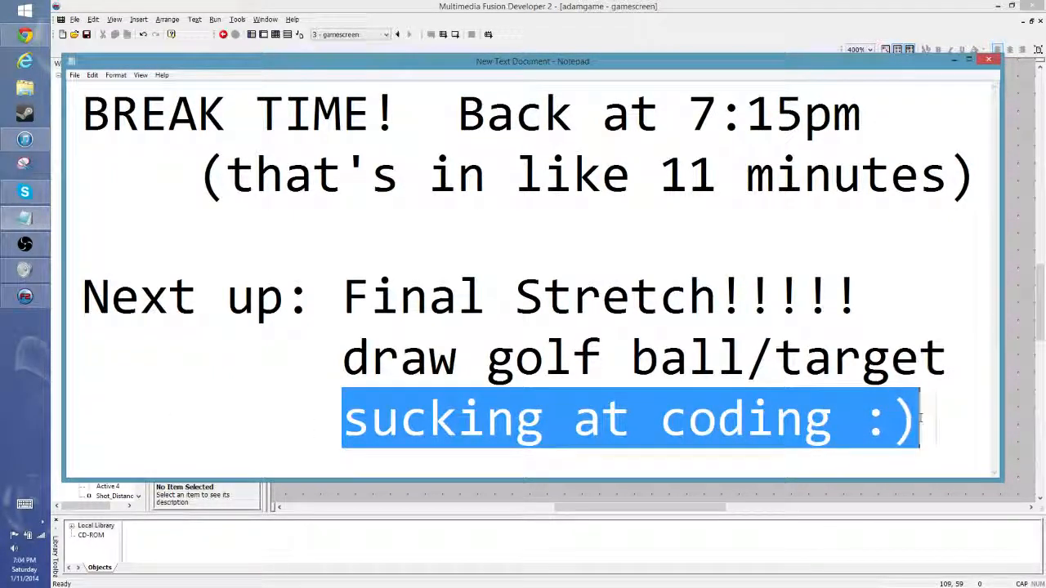
text(hook it all up!! :) :))
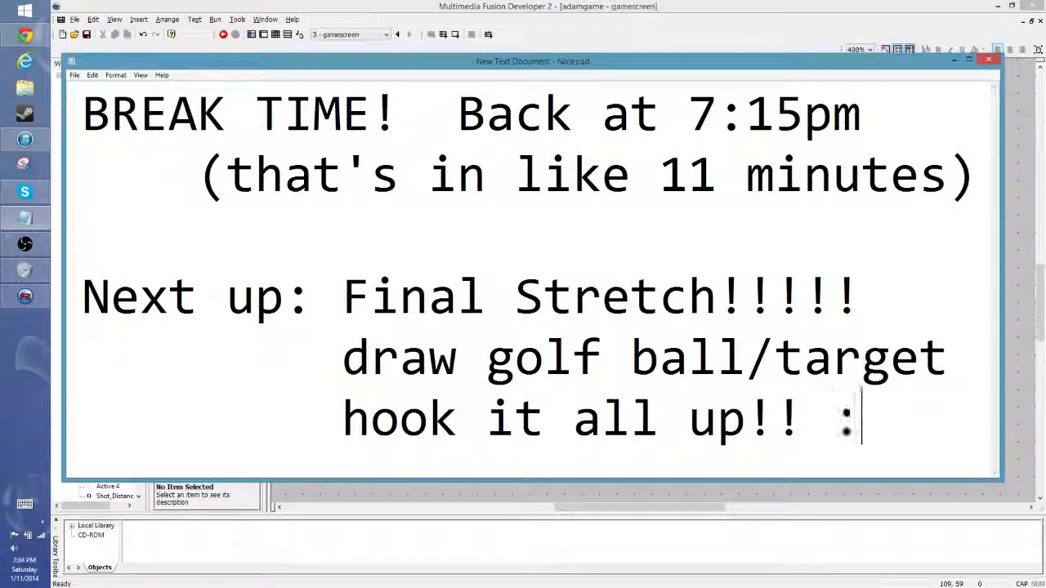